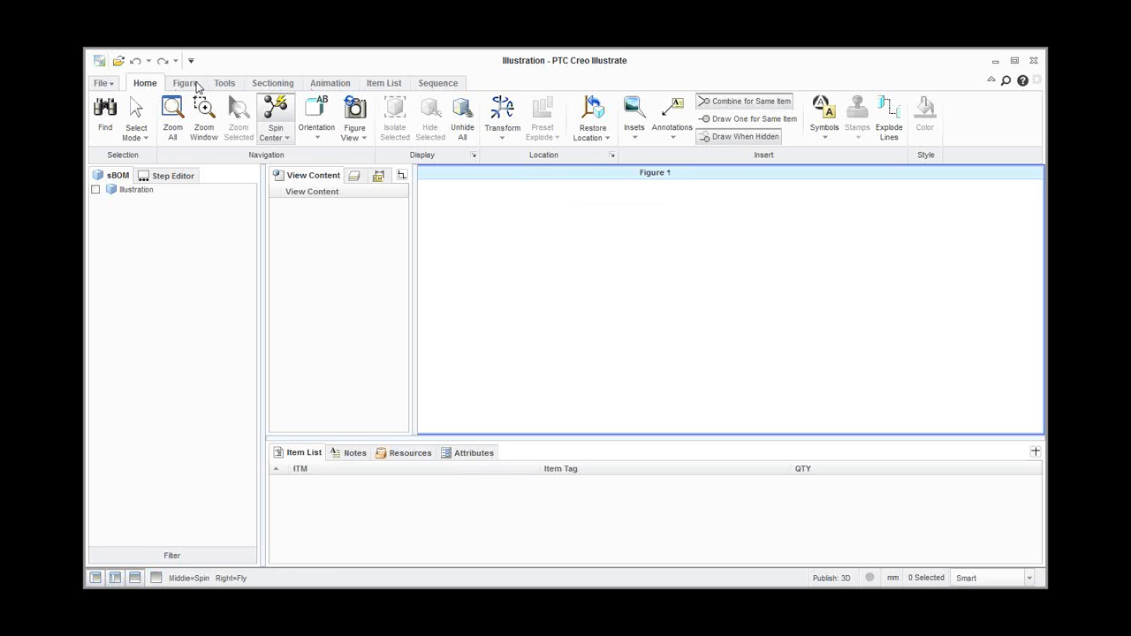
click(323, 89)
click(273, 84)
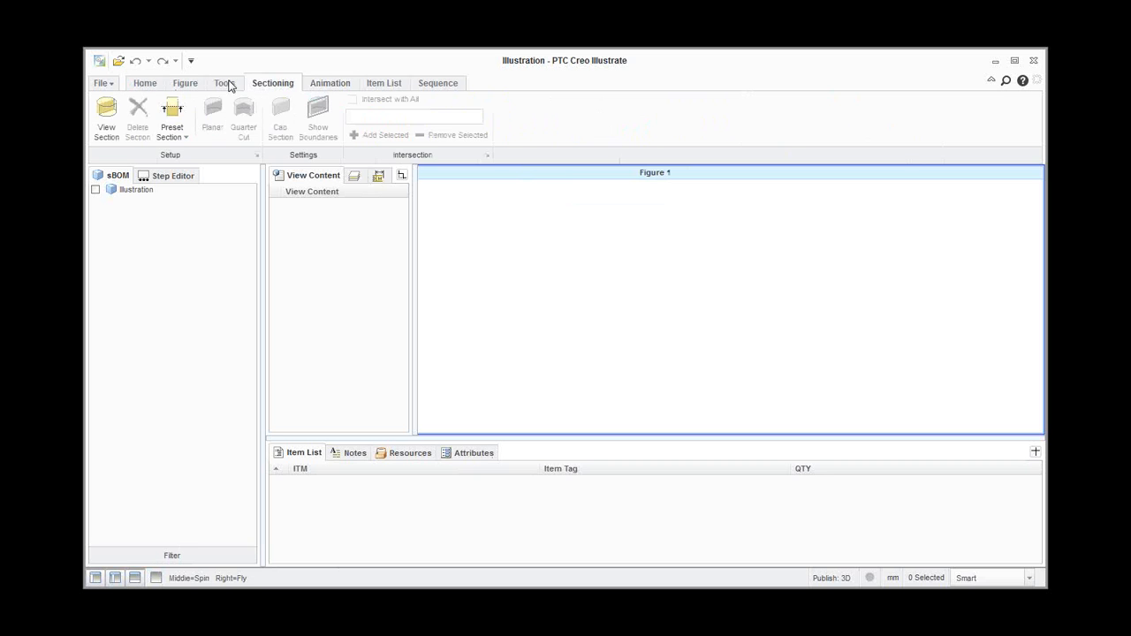
click(184, 85)
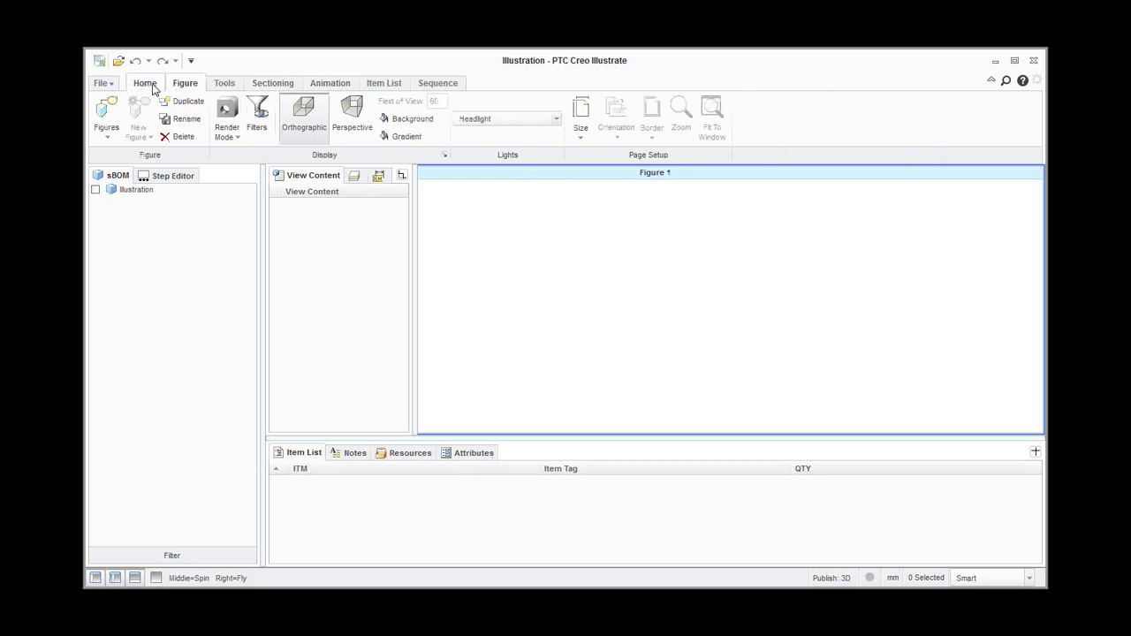
click(145, 84)
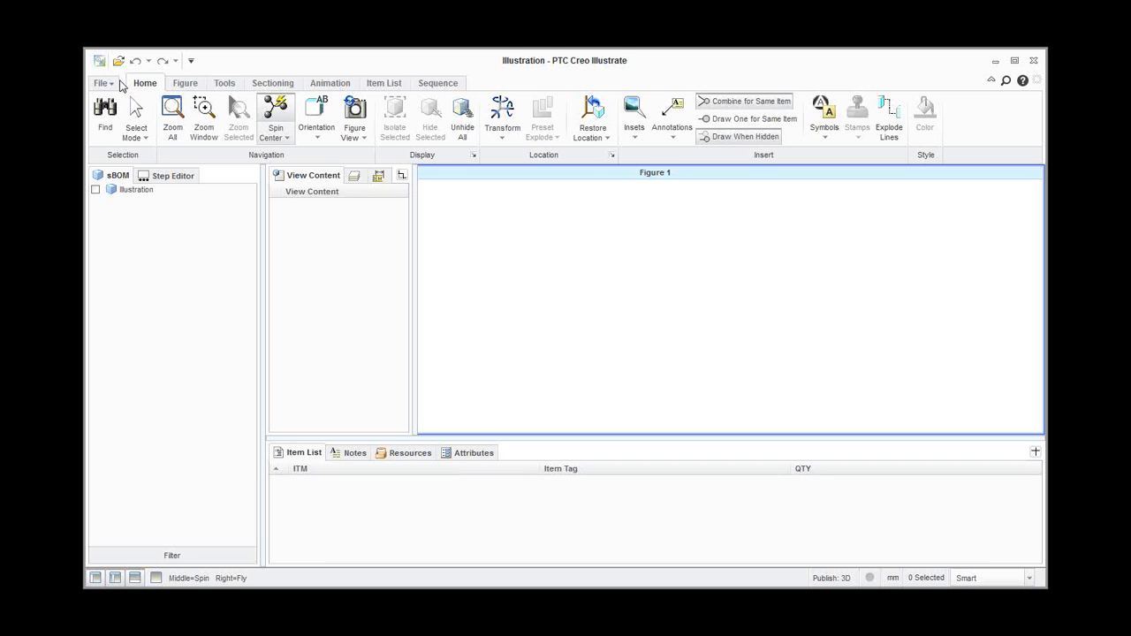
- Import worldcar-suspension.pvz as a link that updates after confirmation only, and use the current view as the figure view
click(112, 89)
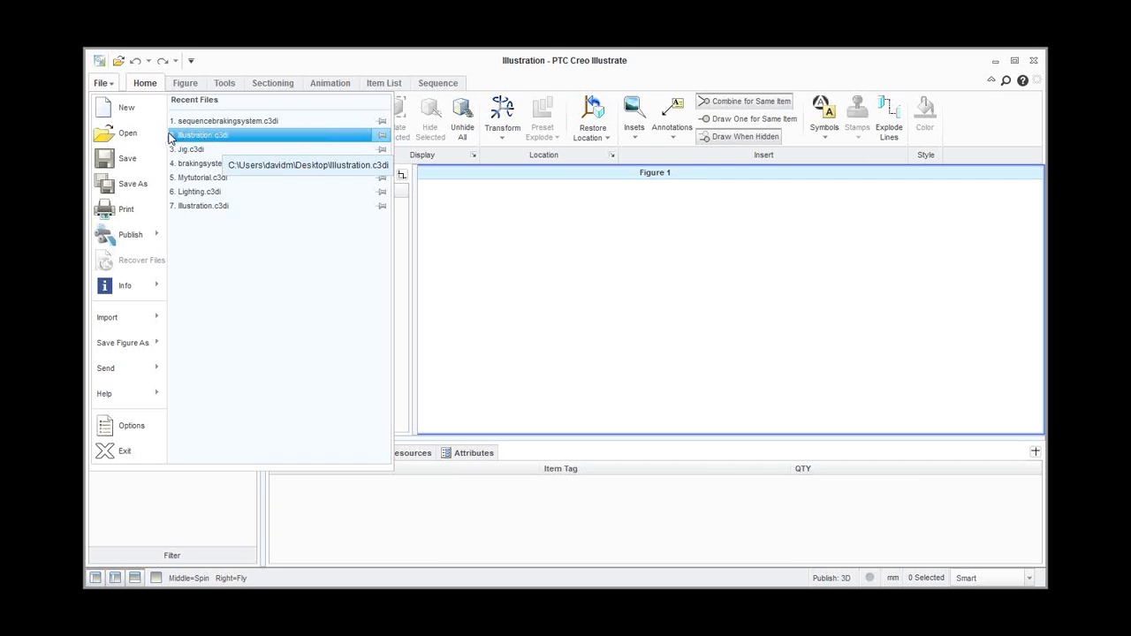
mouse_move(148, 327)
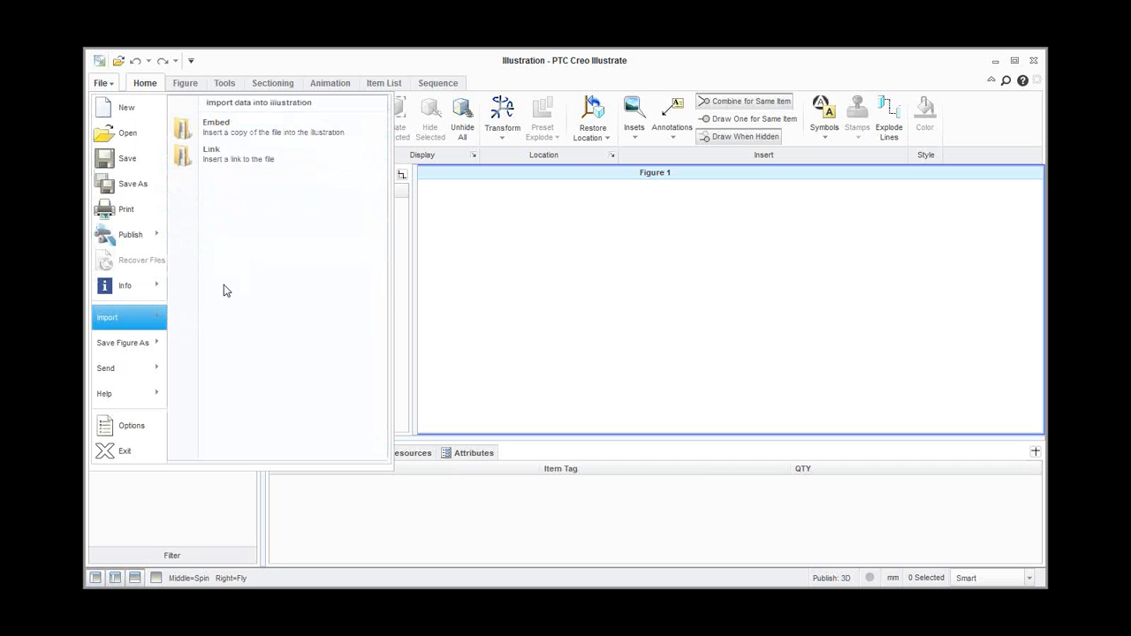
click(229, 157)
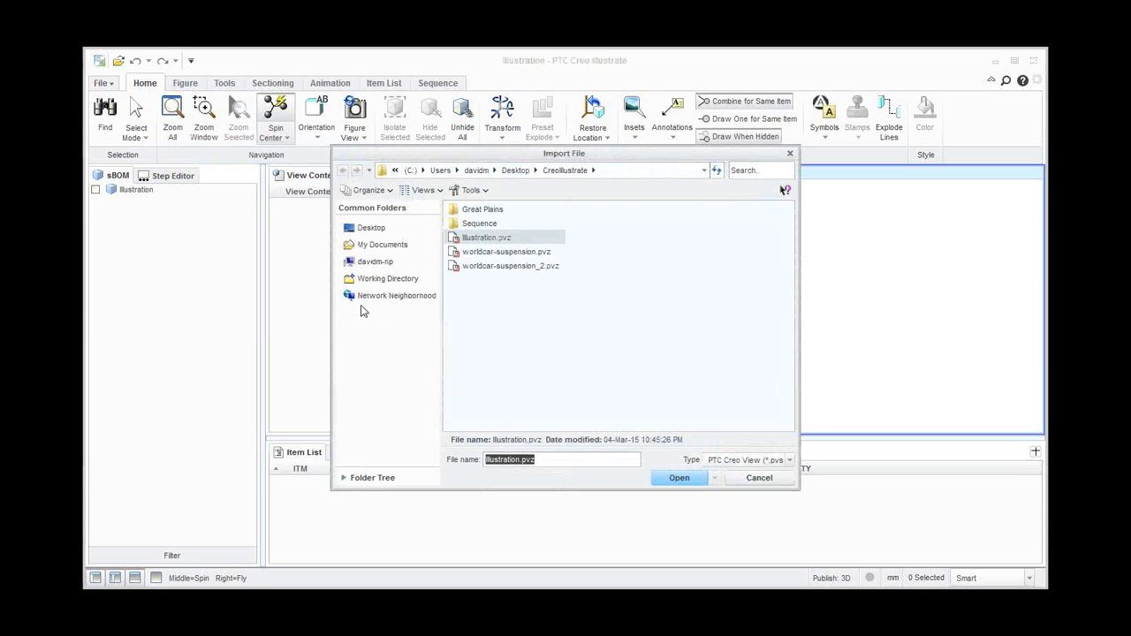
click(519, 252)
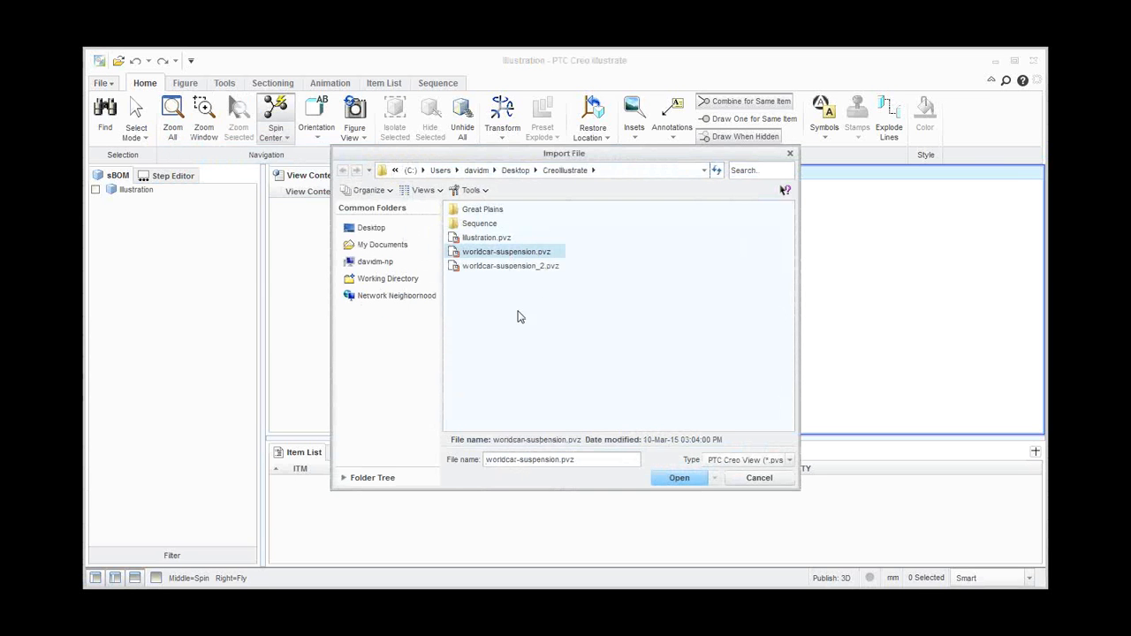
click(791, 460)
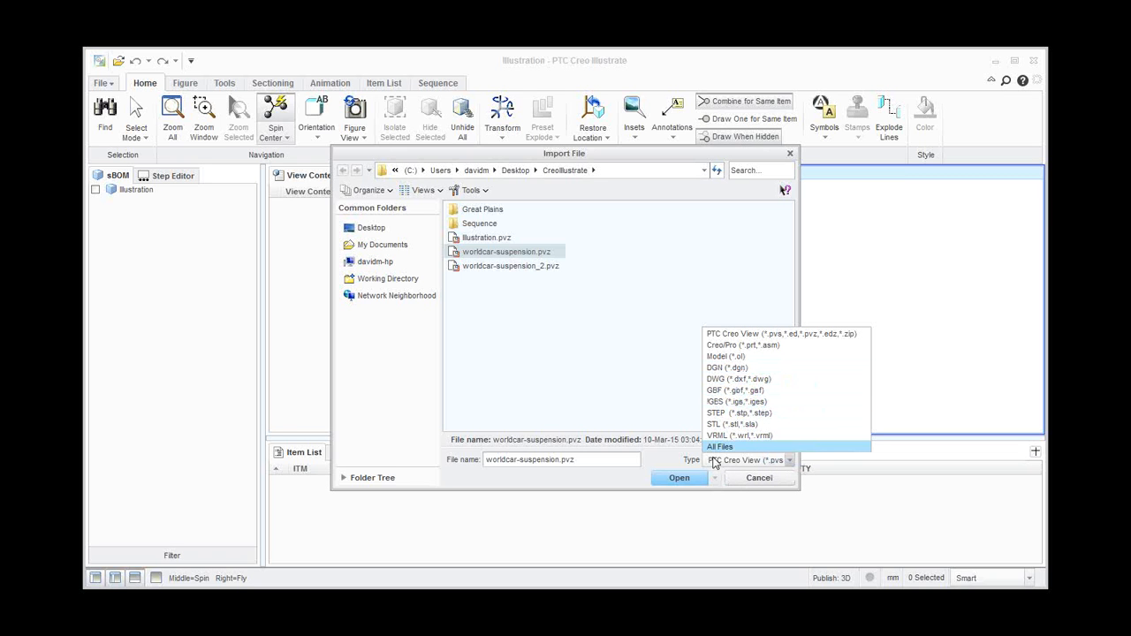
click(738, 482)
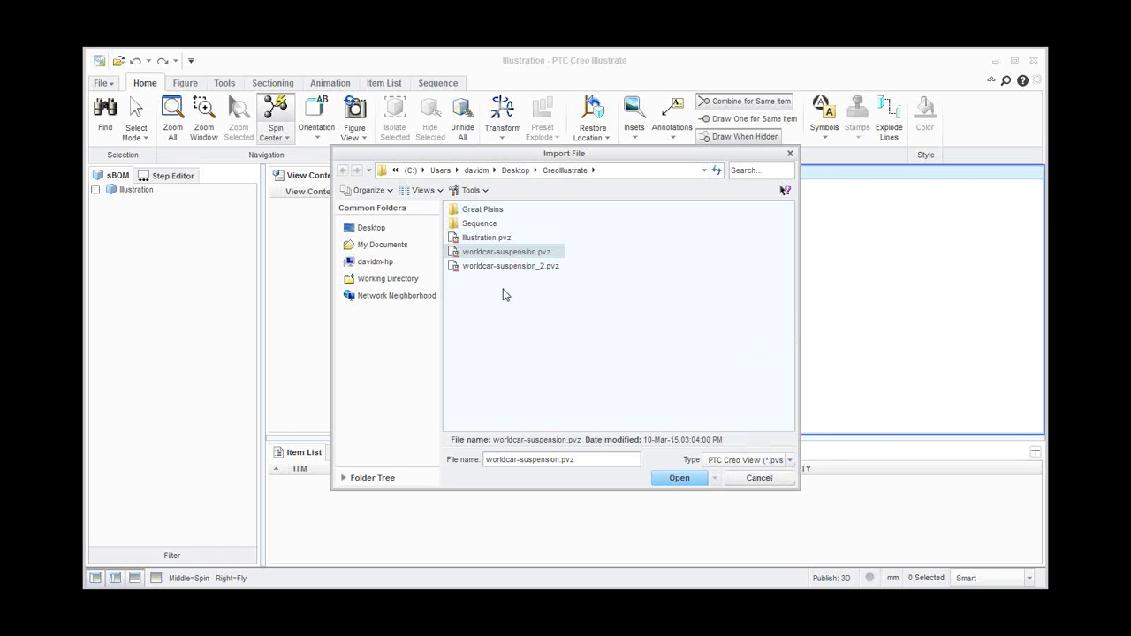
click(681, 482)
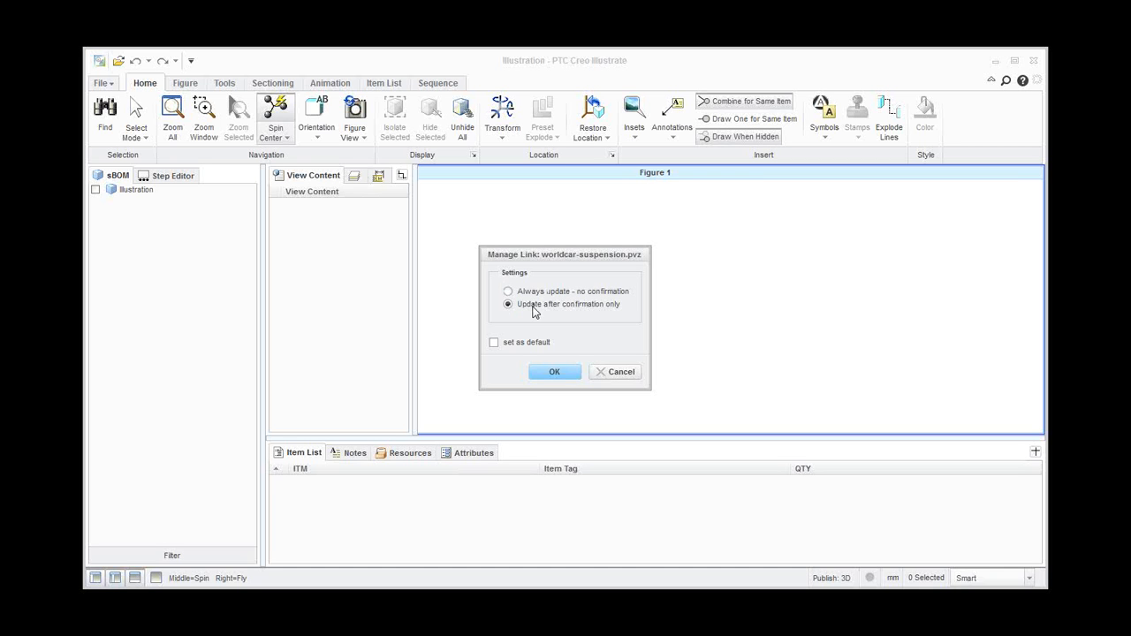
click(556, 372)
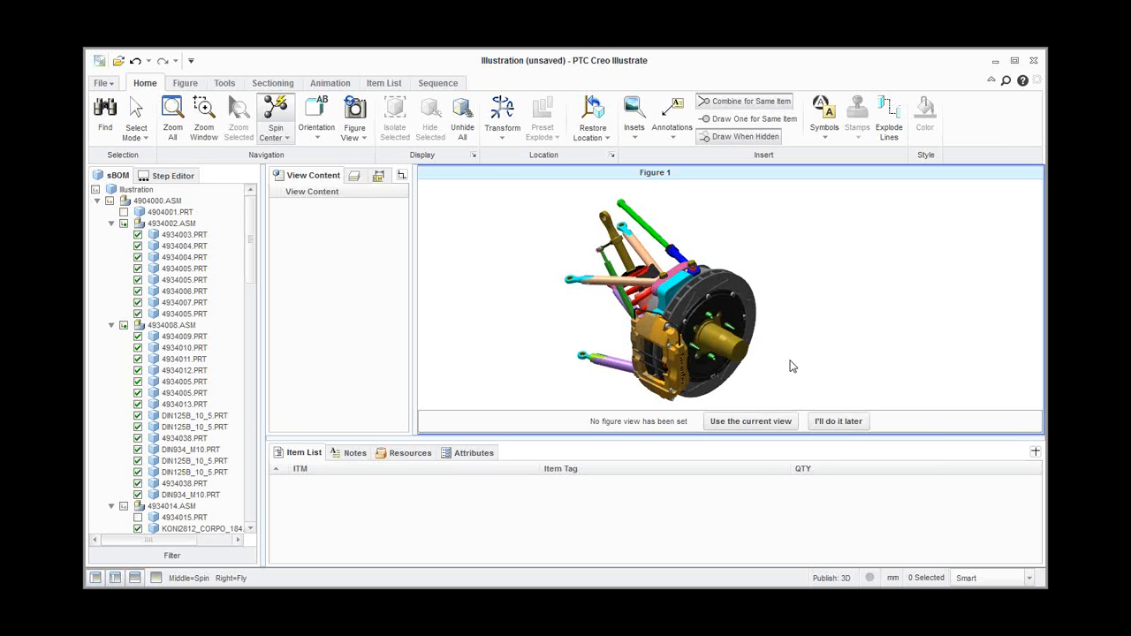
click(751, 422)
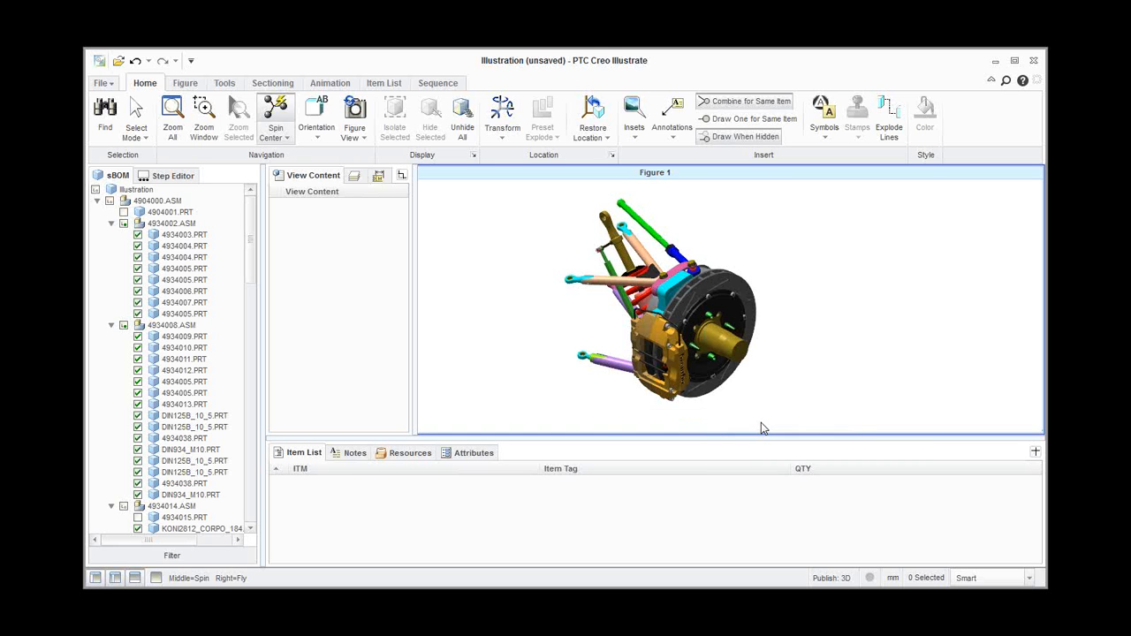
- Review the list of figures in the illustration
click(184, 83)
click(107, 120)
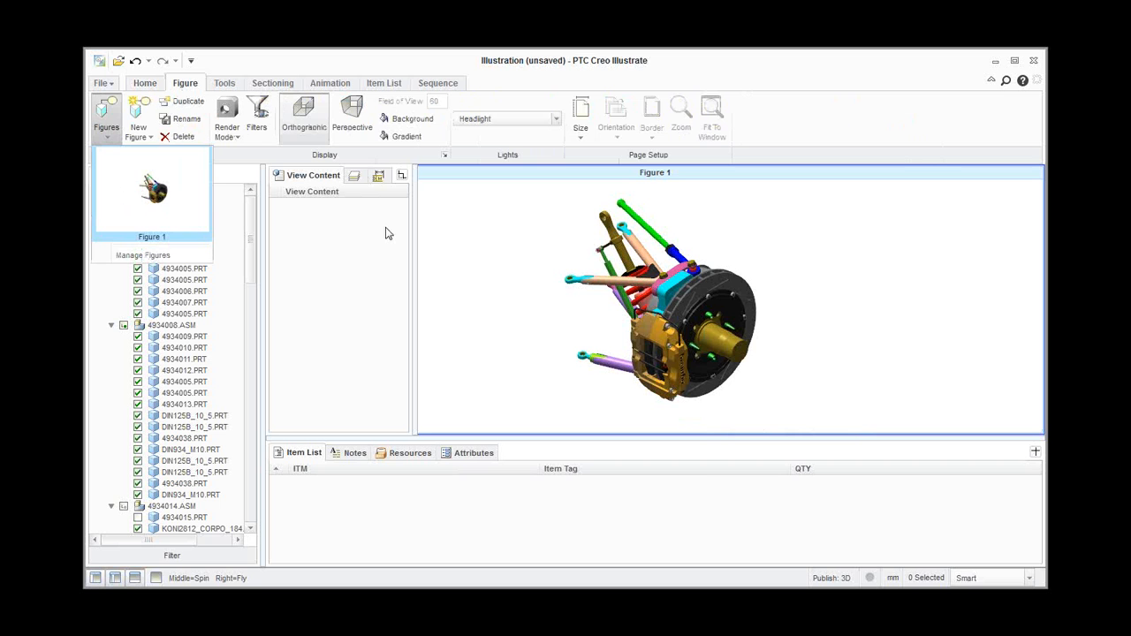
click(527, 251)
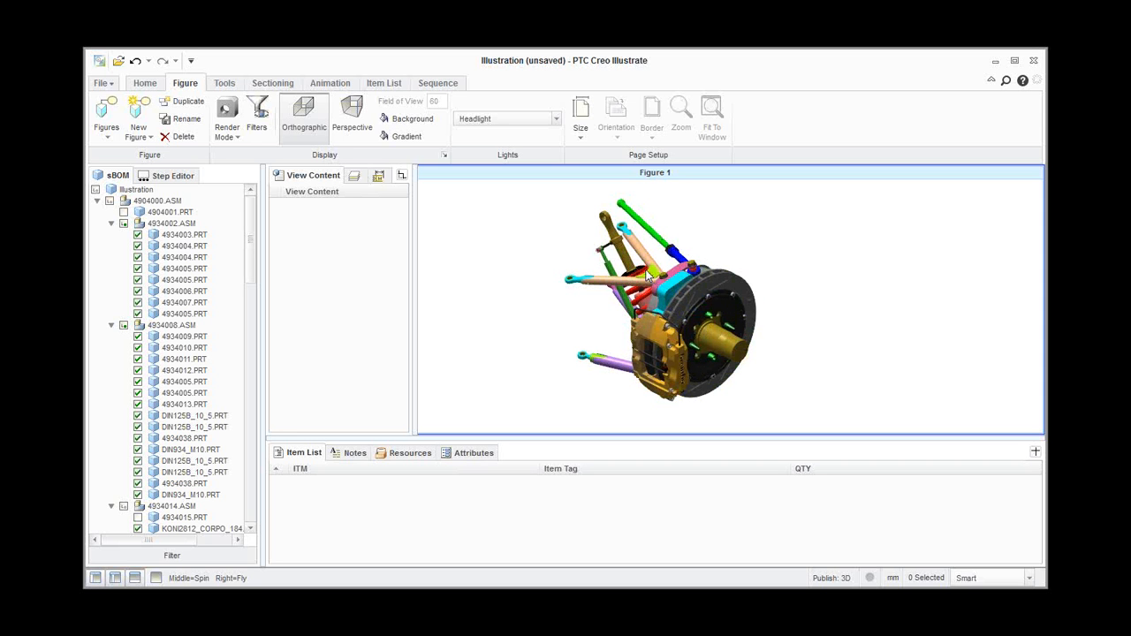
- Open the brake caliper assembly 4913003.ASM in a new figure and use the current view as its figure view
click(646, 332)
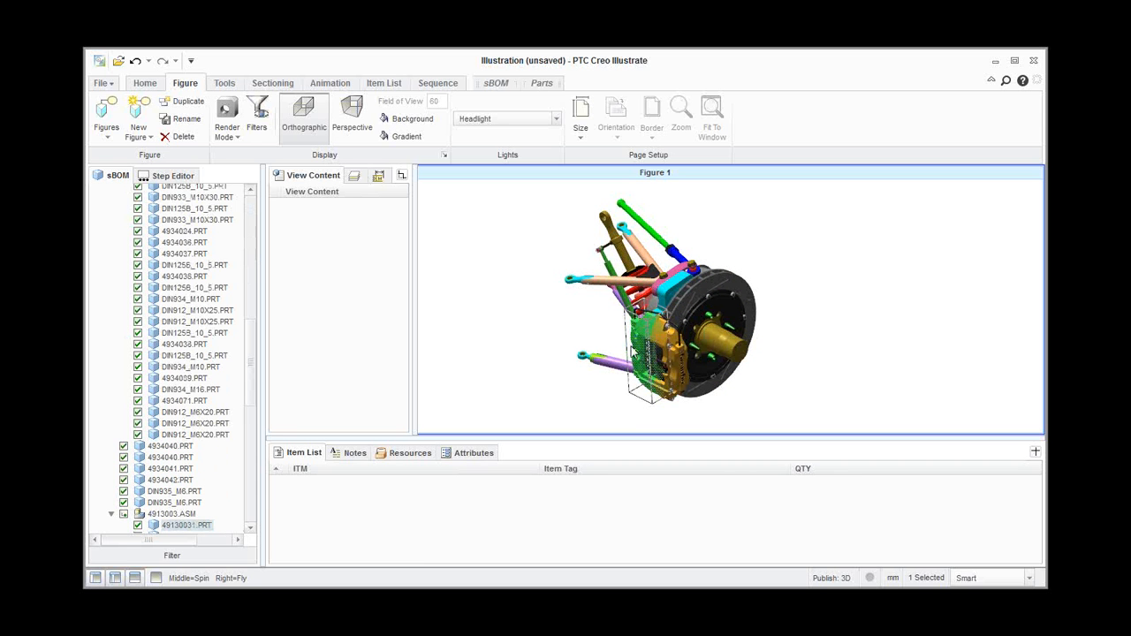
drag(252, 374, 255, 406)
scroll(209, 380, down, 2)
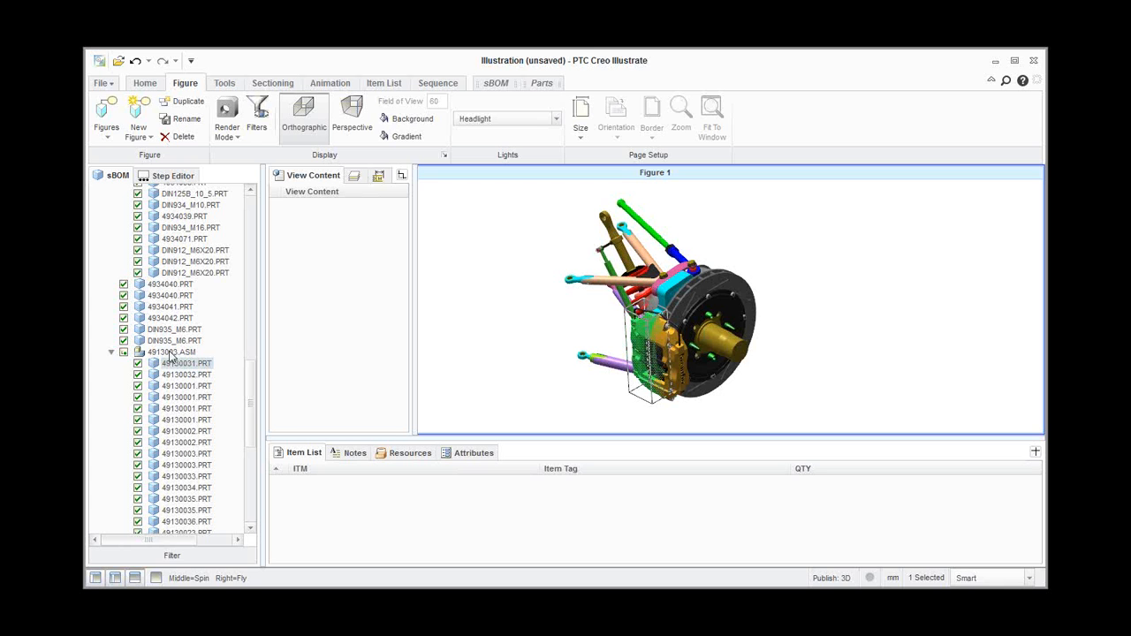
click(173, 352)
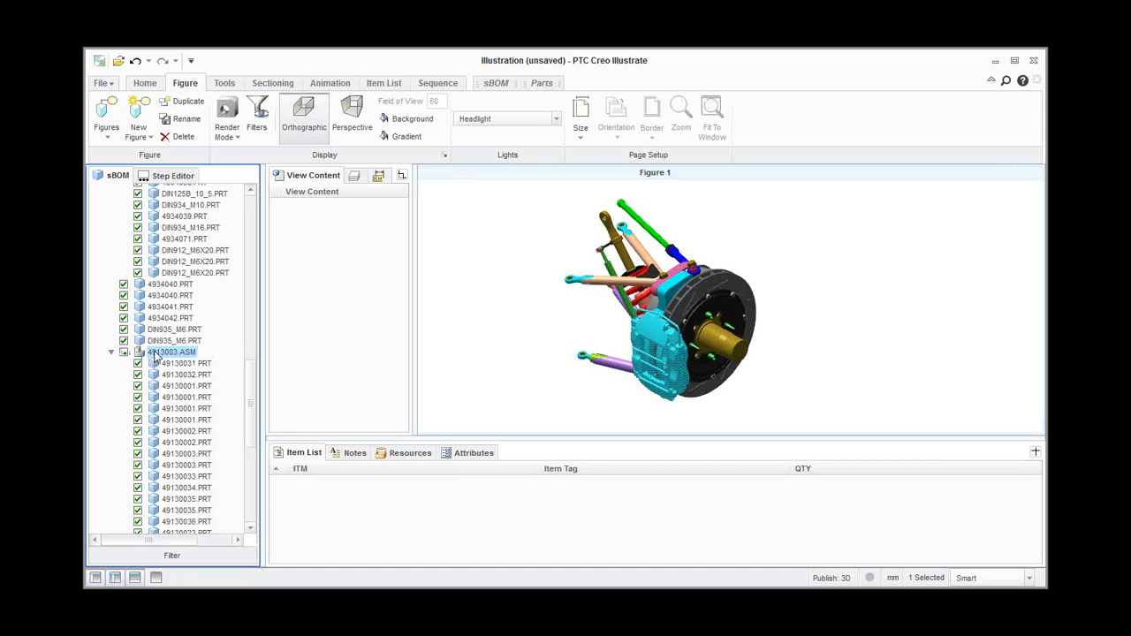
right_click(644, 327)
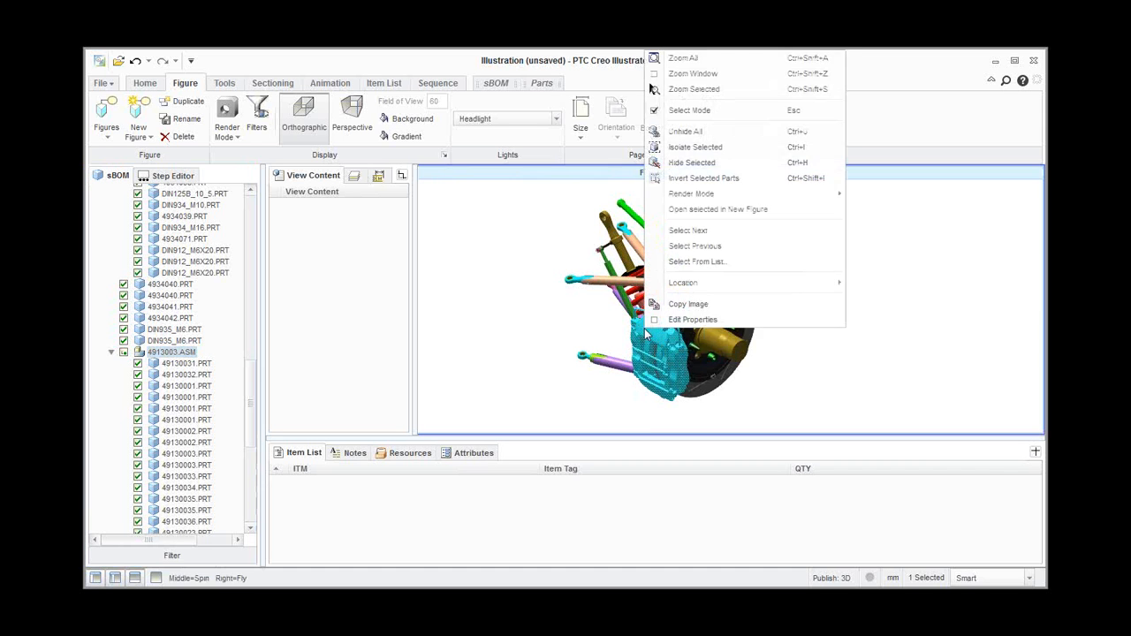
click(702, 209)
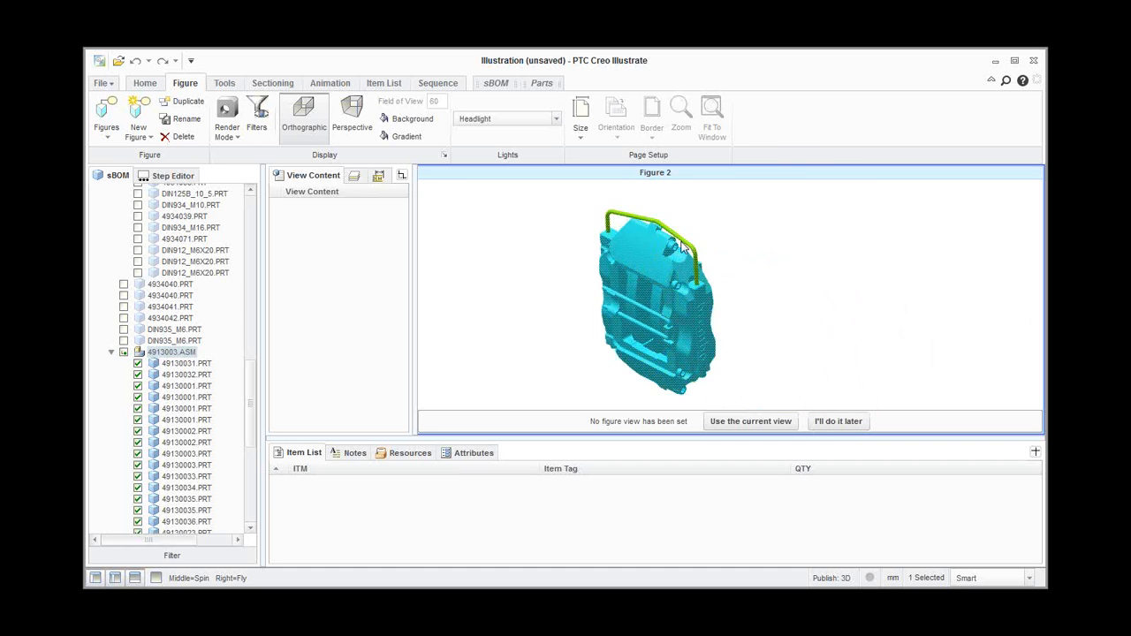
click(769, 304)
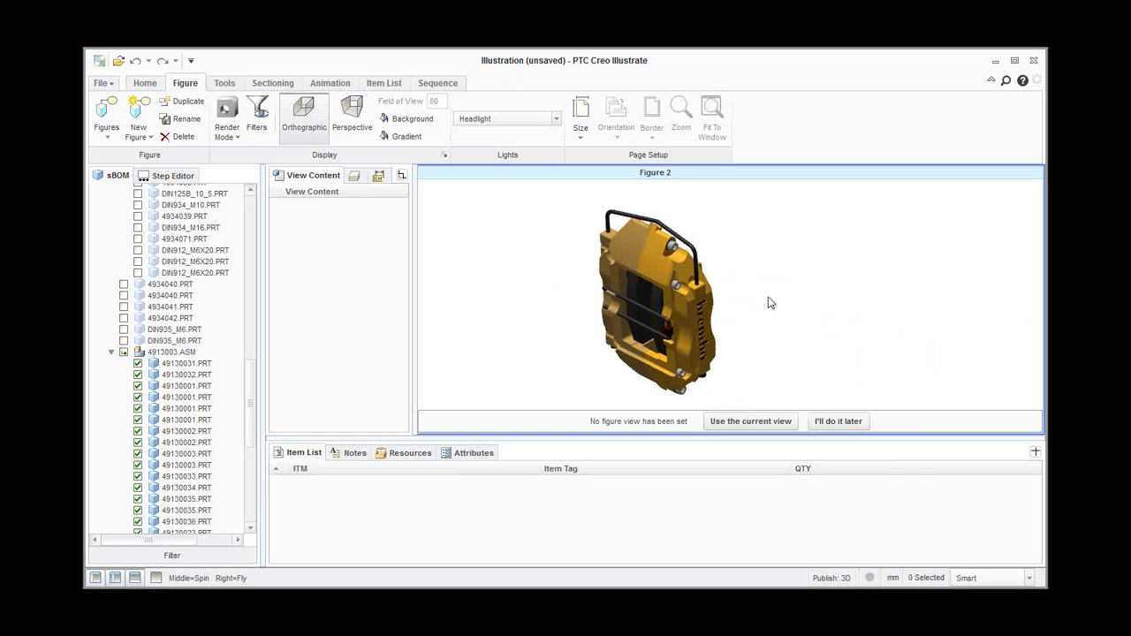
click(754, 421)
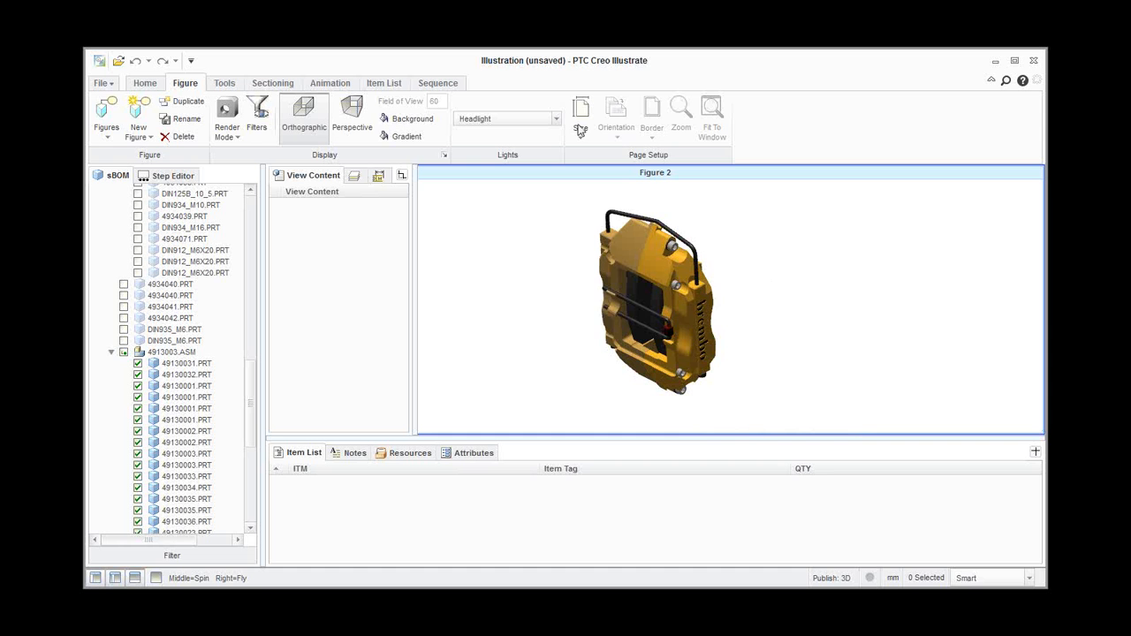
- Switch to Figure 1 with the full suspension, and return to Figure 2 with the caliper
click(108, 130)
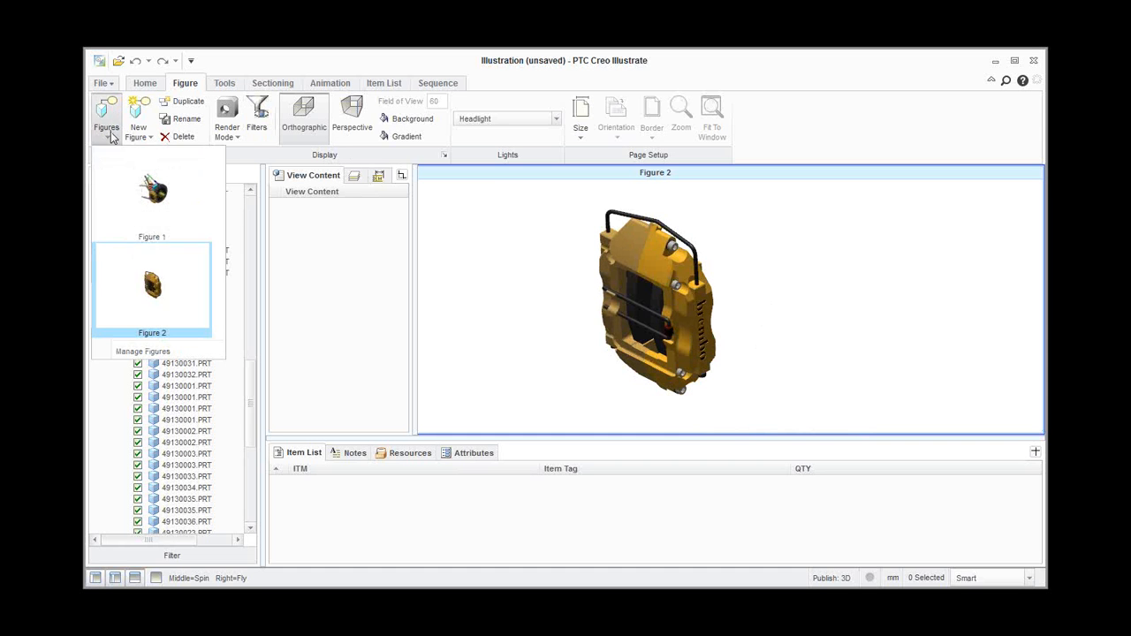
click(159, 206)
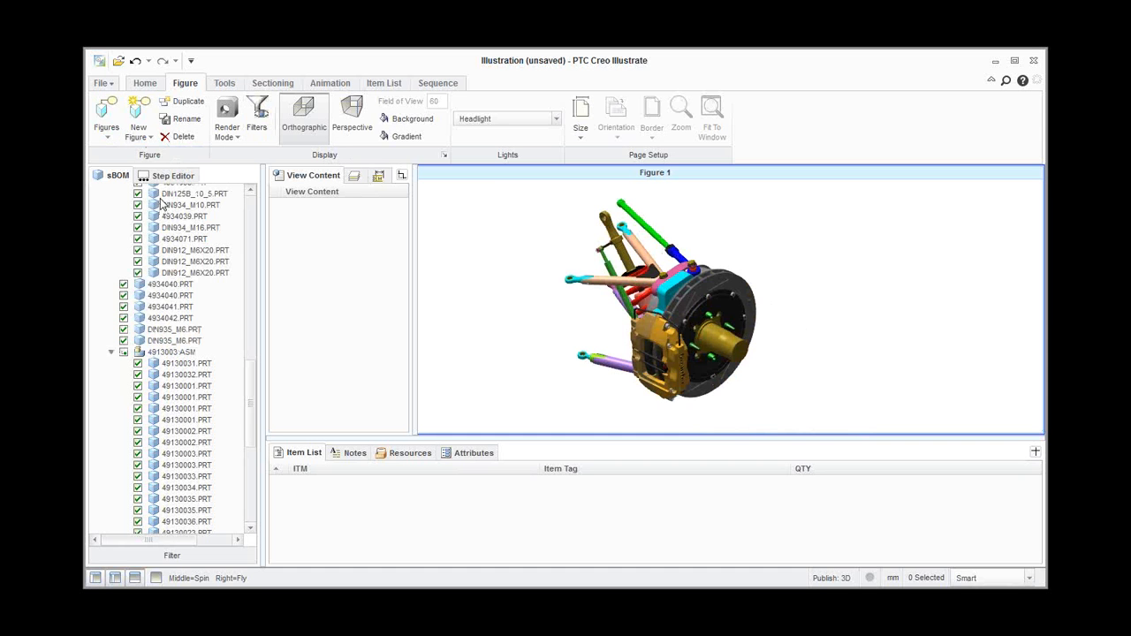
click(108, 133)
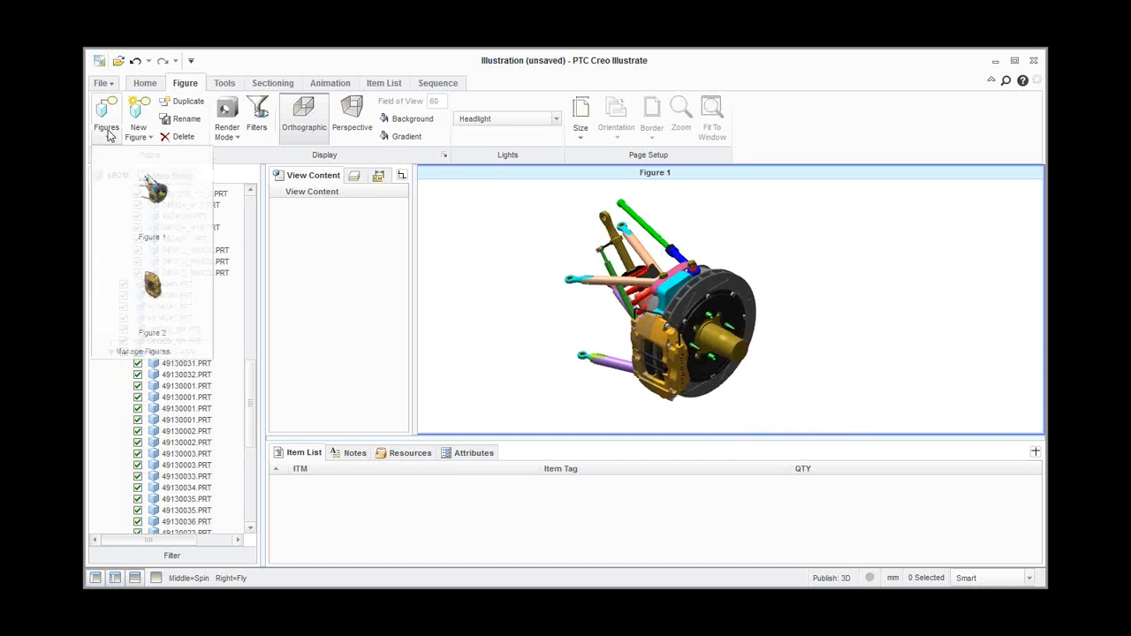
click(144, 291)
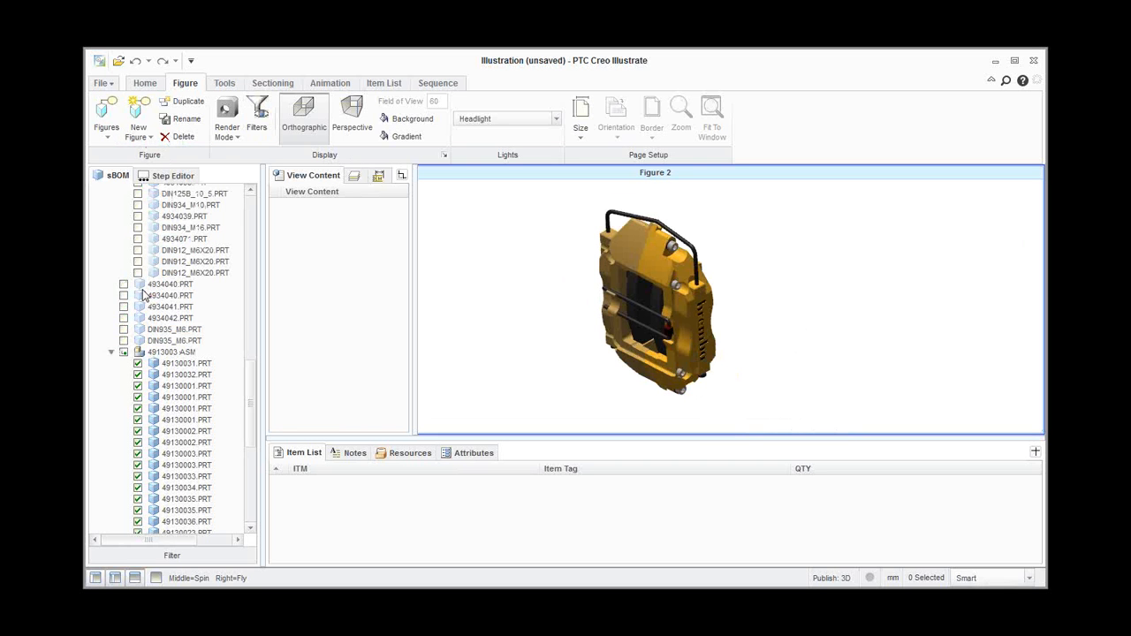
- Rename Figure 2 as "Exploded View"
click(108, 132)
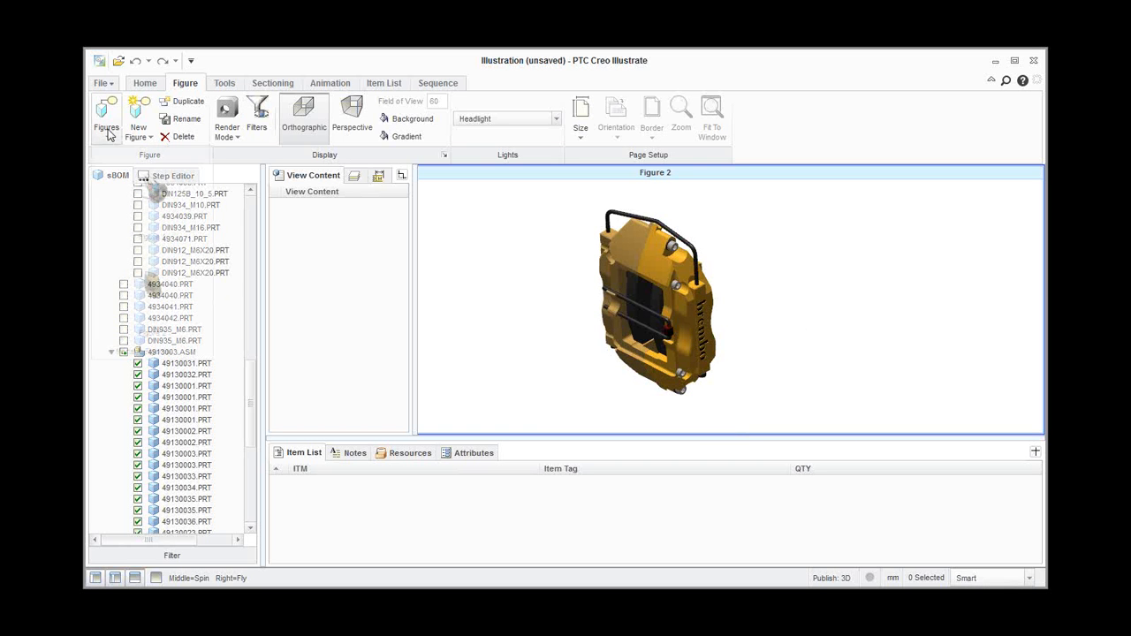
right_click(144, 339)
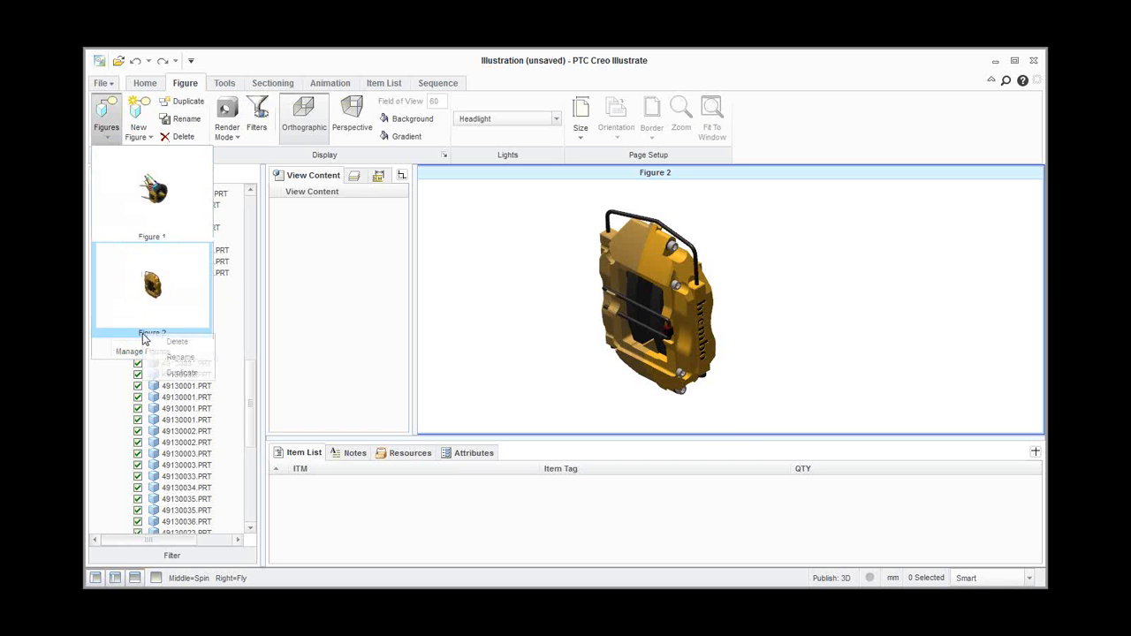
click(199, 364)
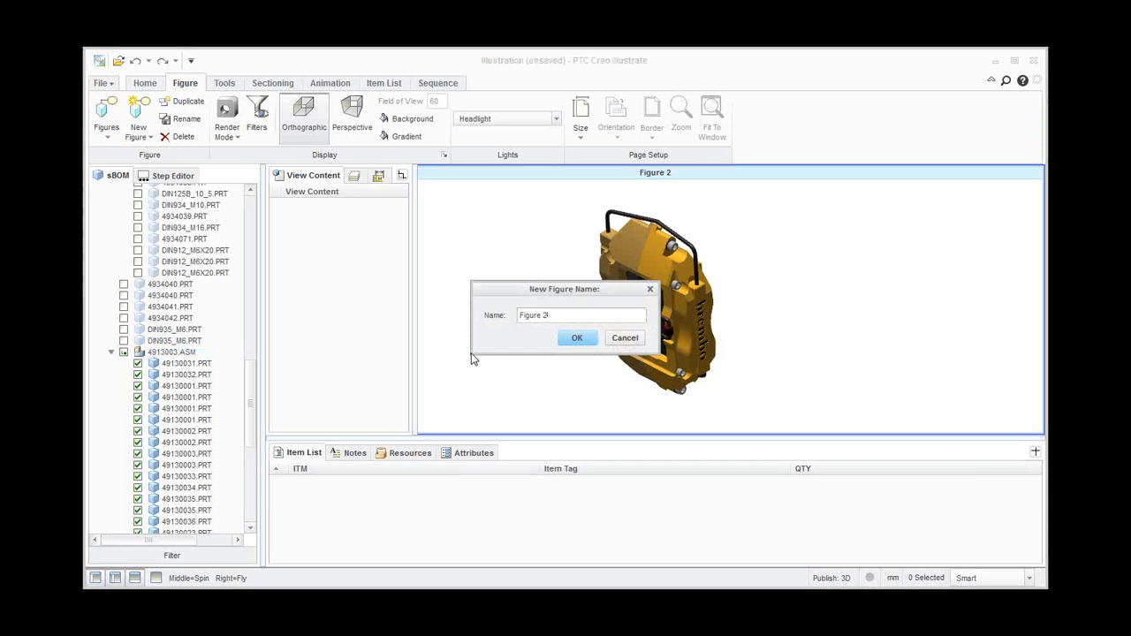
key(BackSpace)
key(BackSpace)
text(E)
click(579, 339)
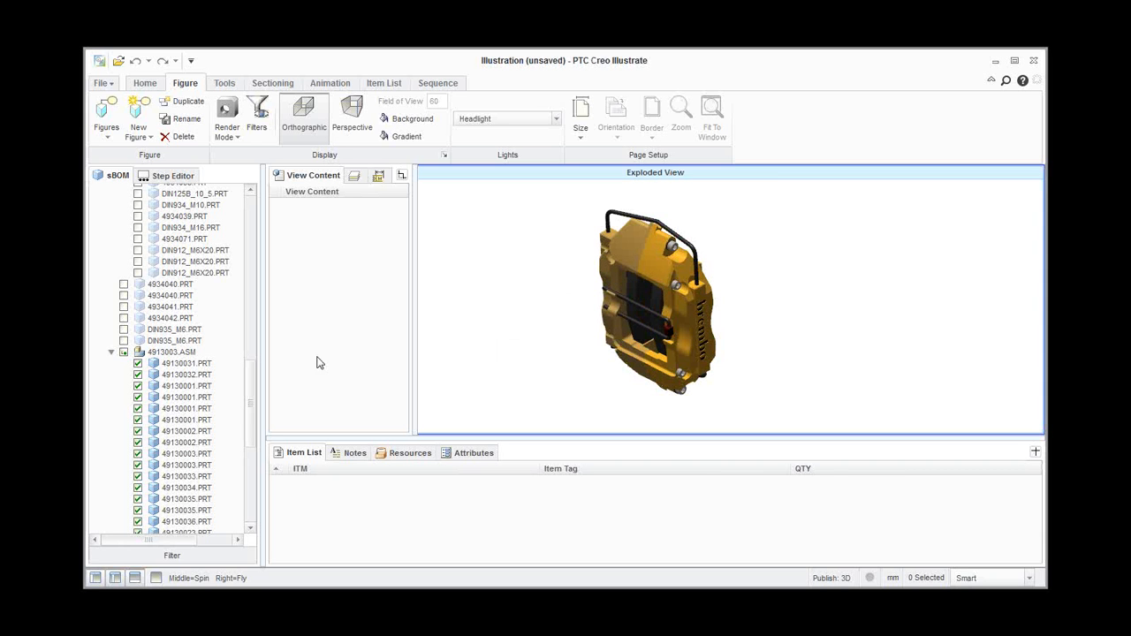
- Open 4913003.ASM from the Exploded View figure in another new figure and set the current view as its figure view
click(168, 353)
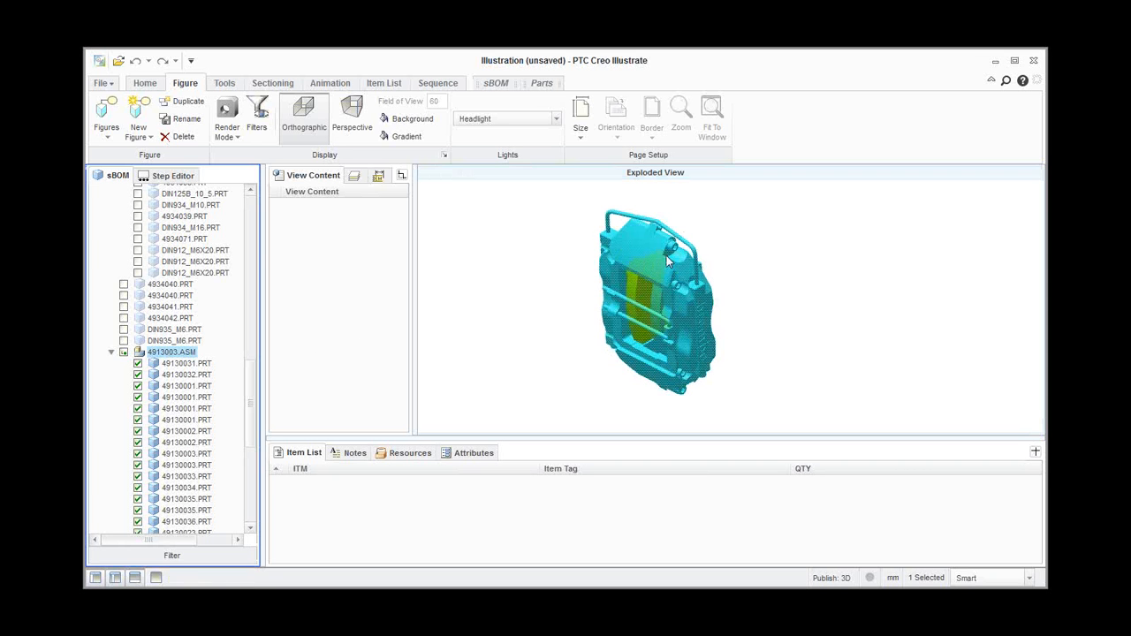
right_click(629, 253)
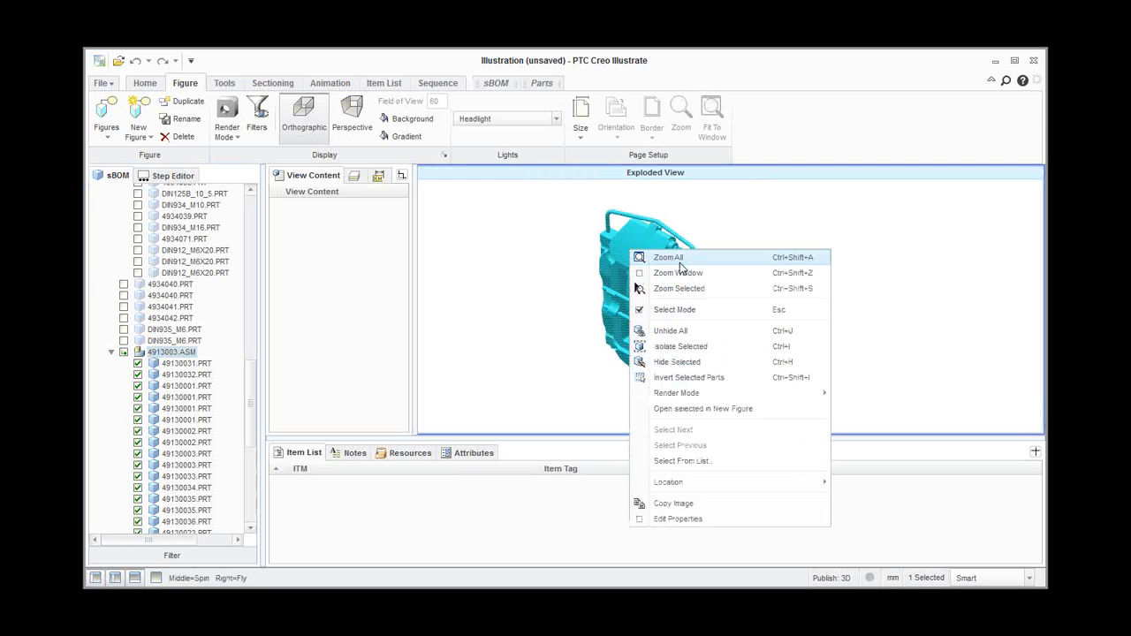
click(707, 409)
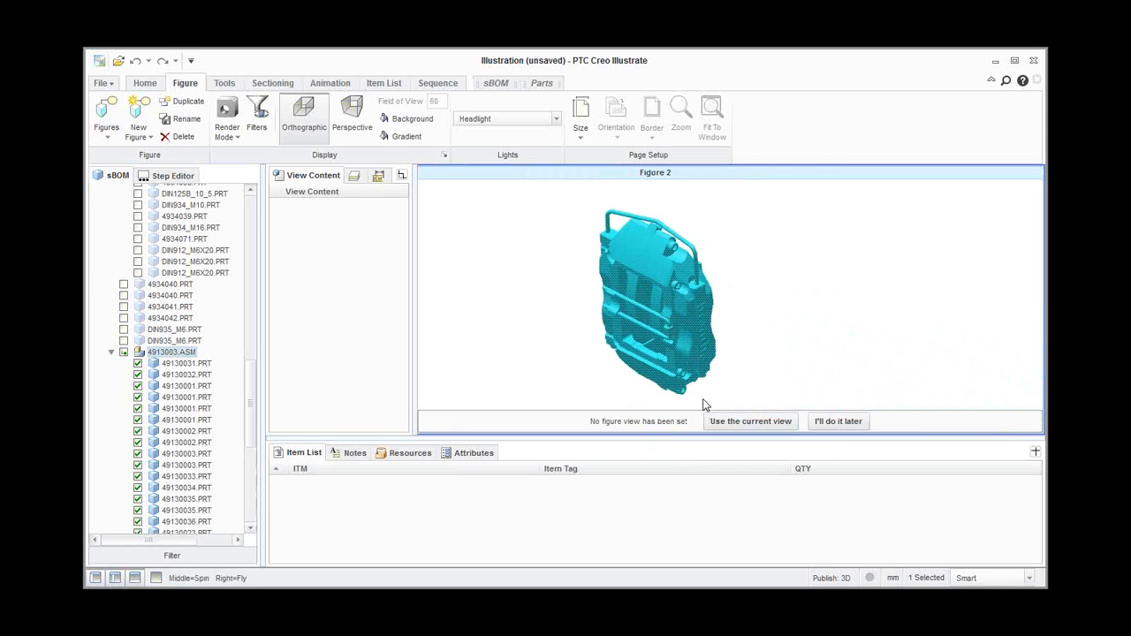
click(765, 333)
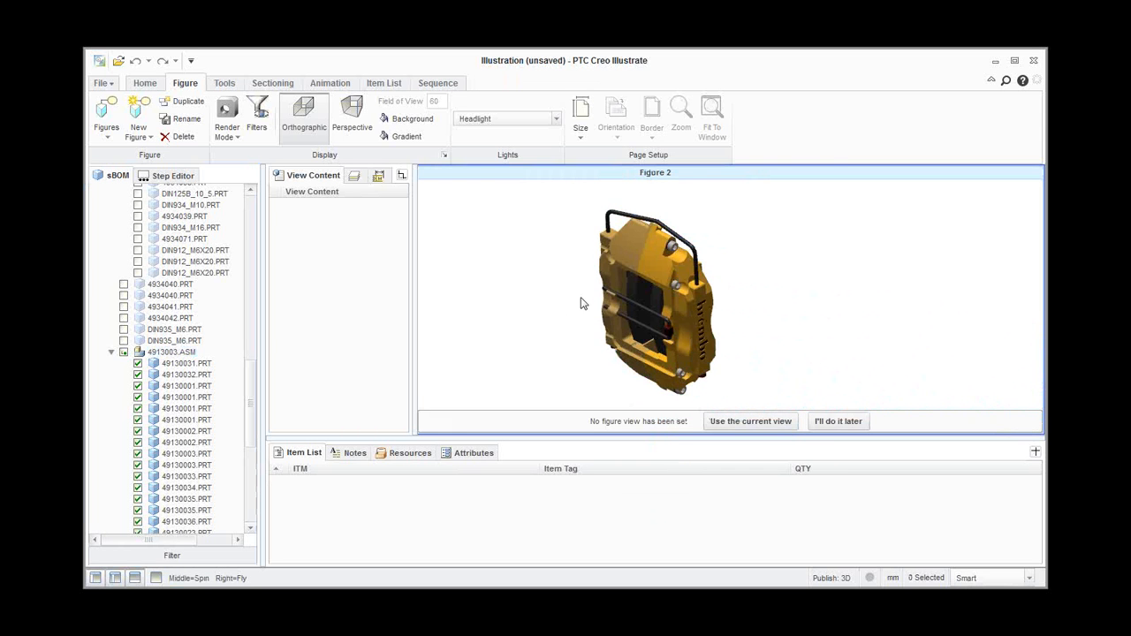
click(754, 422)
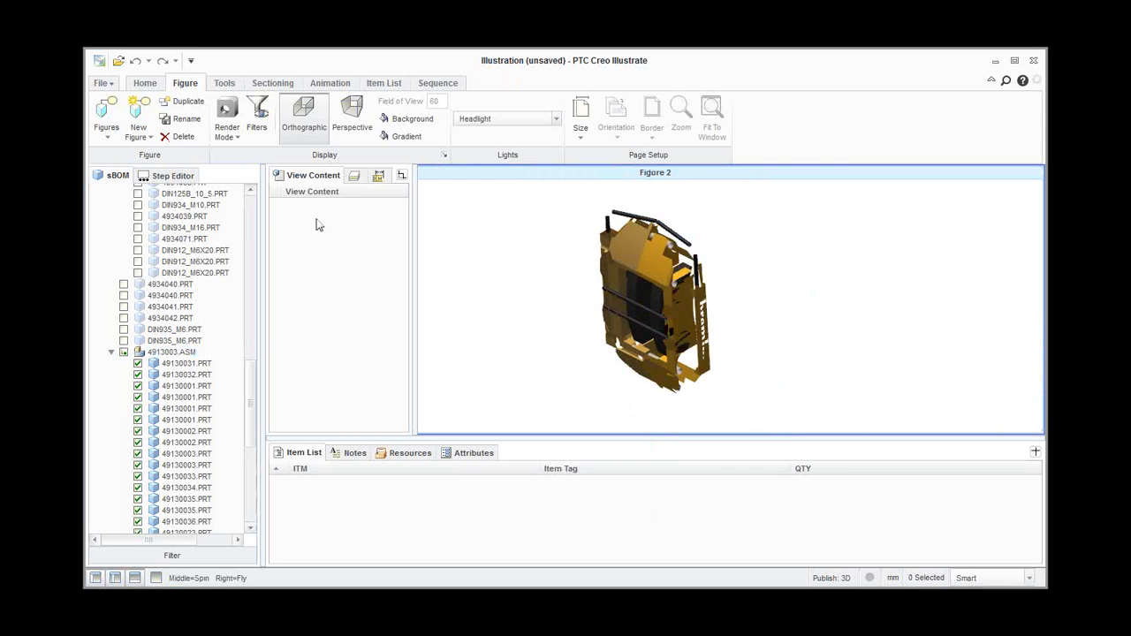
- Rename the new Figure 2 of the brake caliper as "Animation"
click(107, 139)
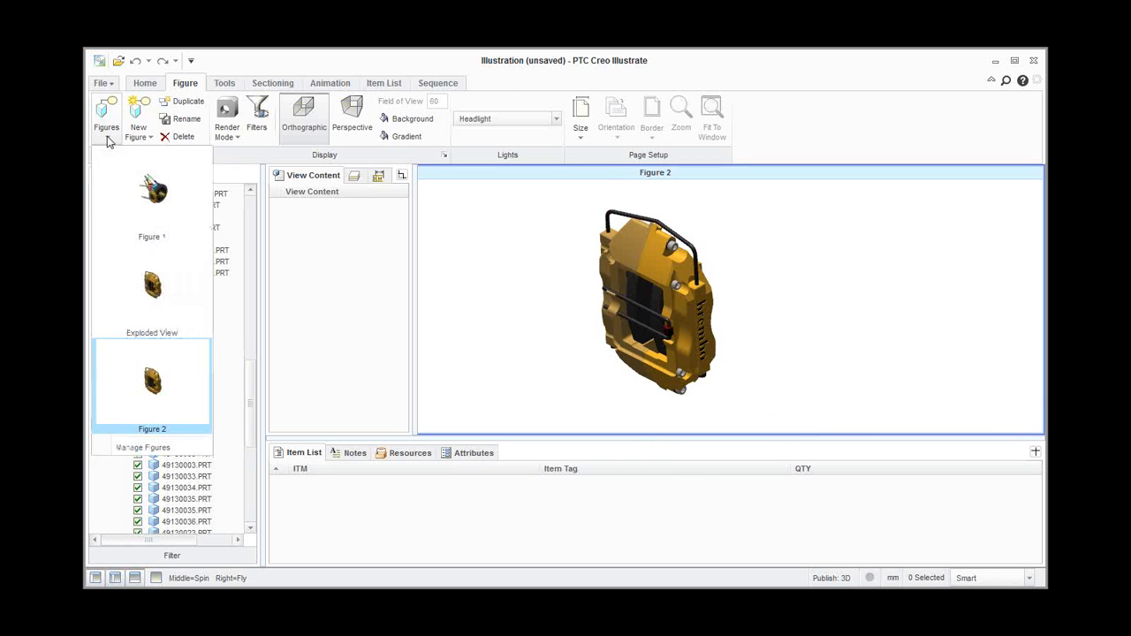
right_click(169, 428)
click(181, 448)
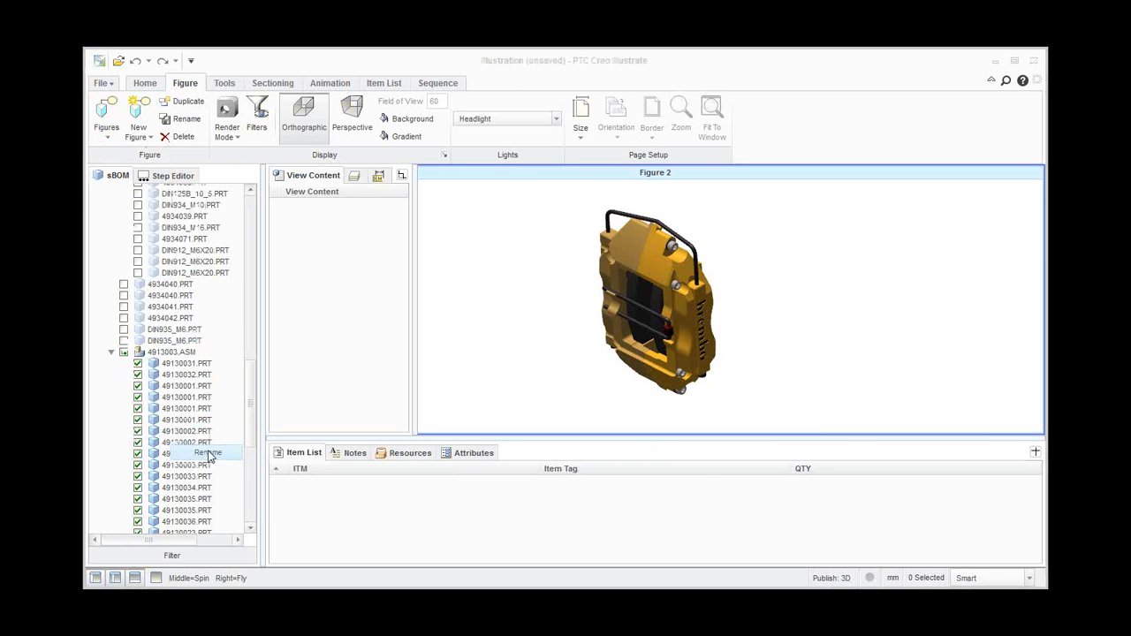
key(BackSpace)
key(BackSpace)
key(BackSpace)
key(BackSpace)
key(BackSpace)
key(BackSpace)
key(BackSpace)
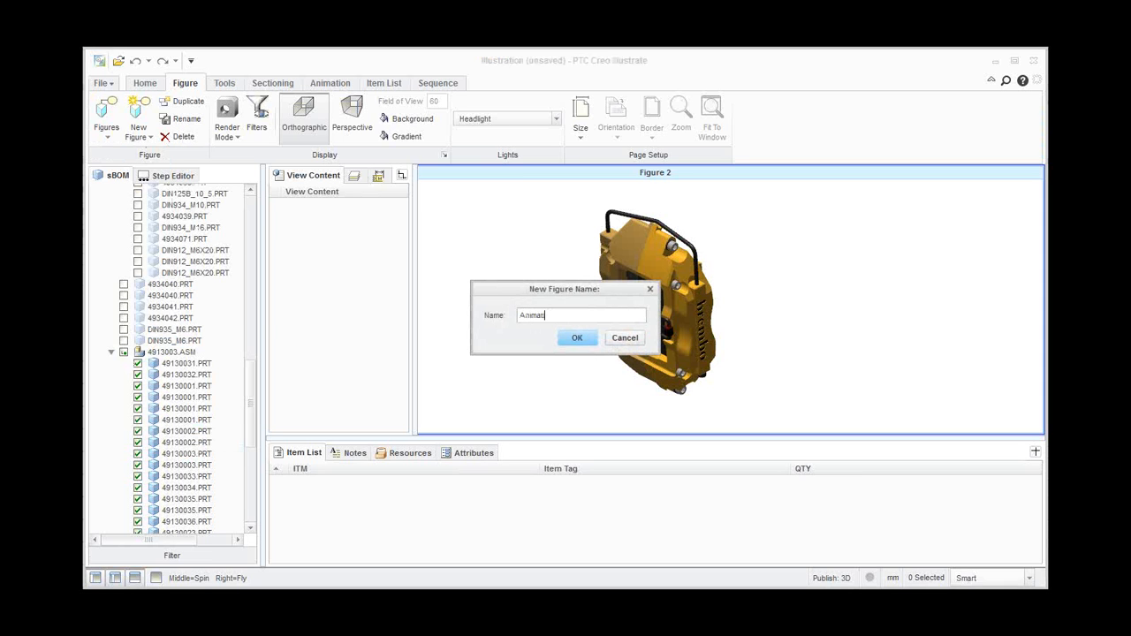
click(570, 342)
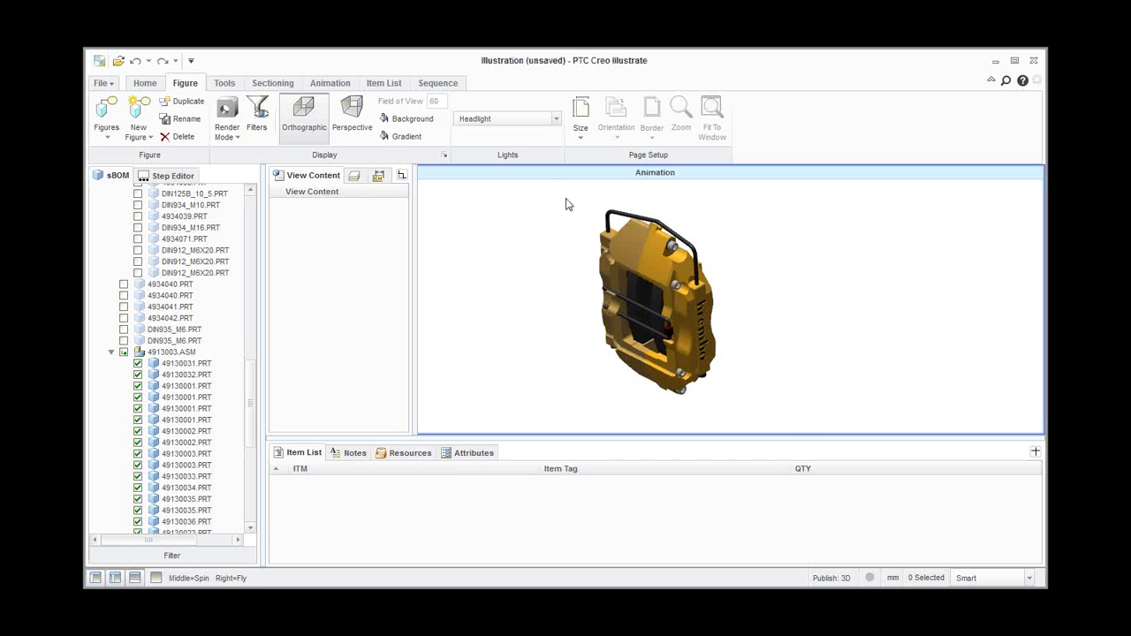
- Open all the caliper parts from the Animation figure in another new figure and use the current view as its figure view
drag(556, 188, 790, 420)
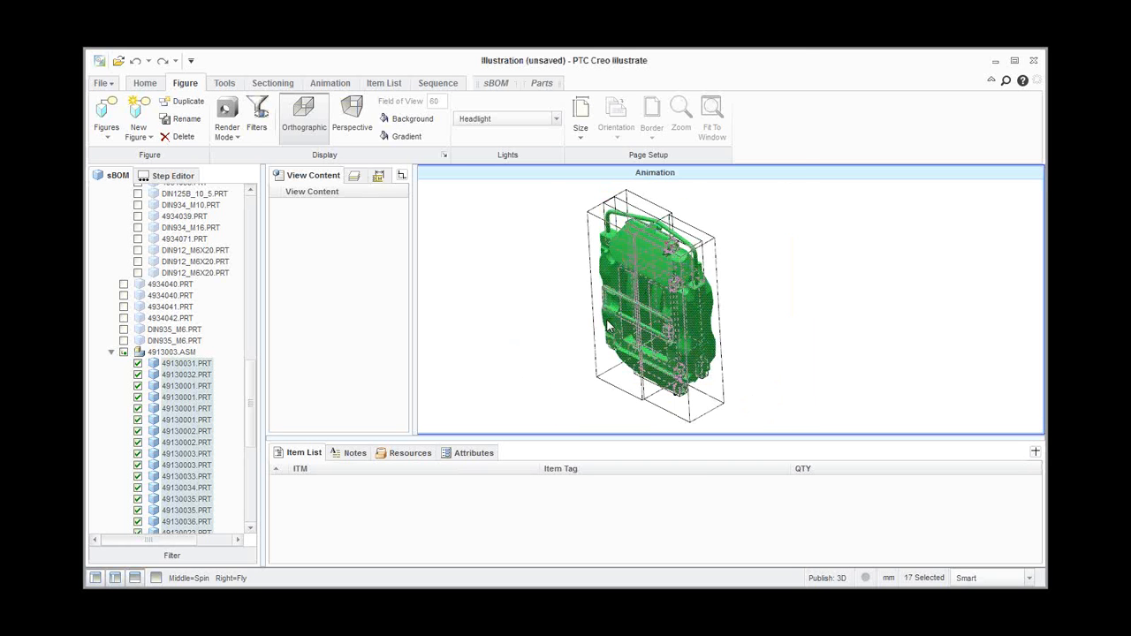
right_click(606, 320)
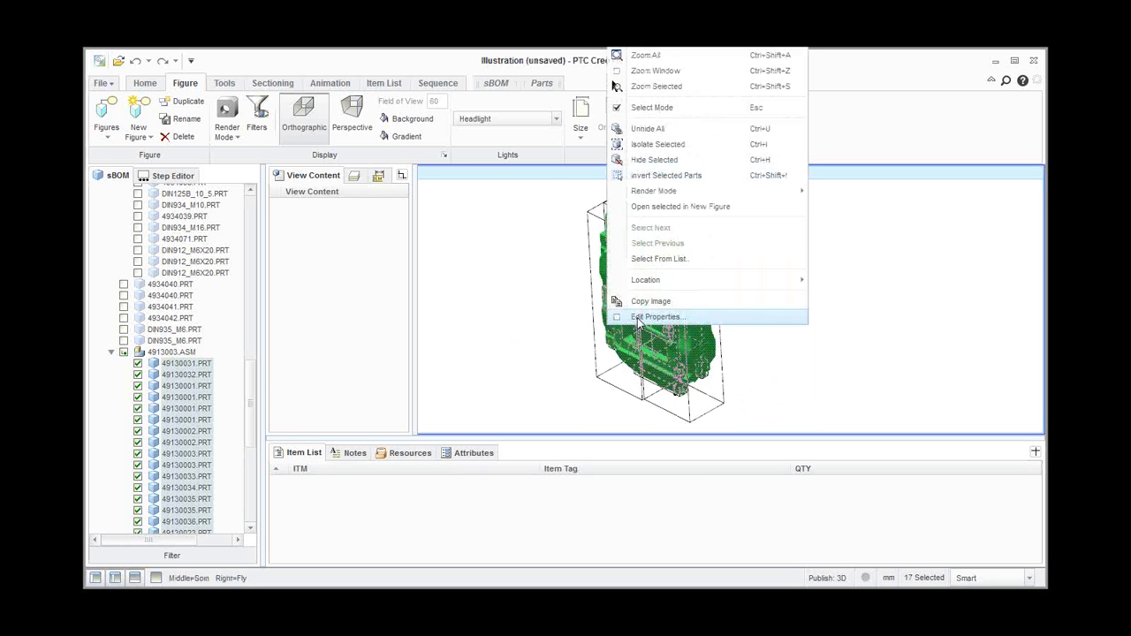
click(670, 207)
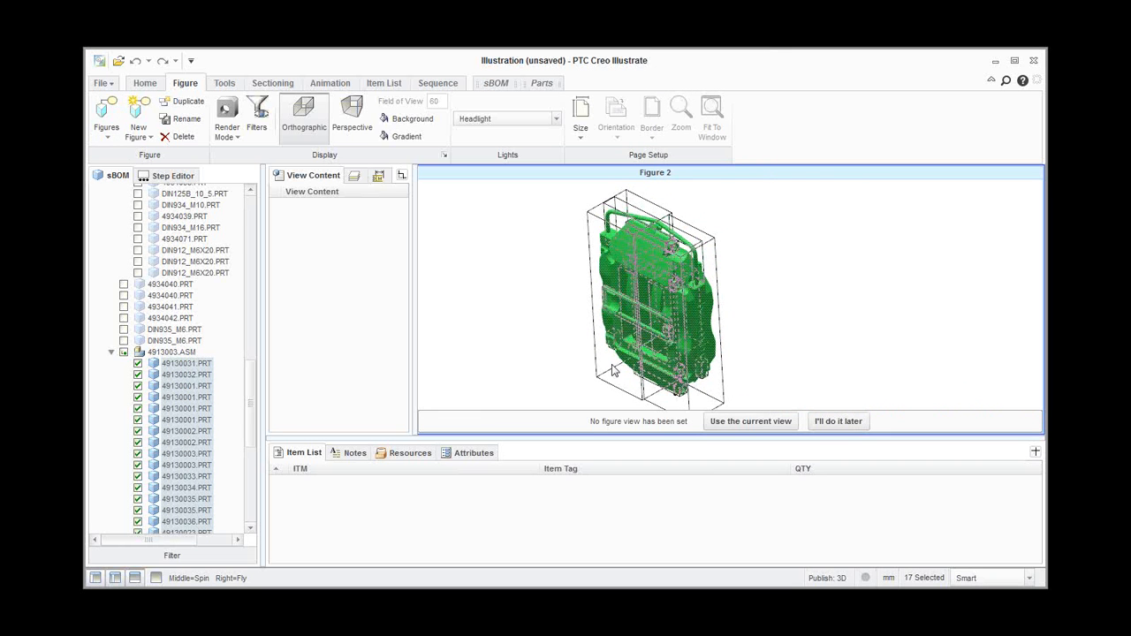
click(730, 421)
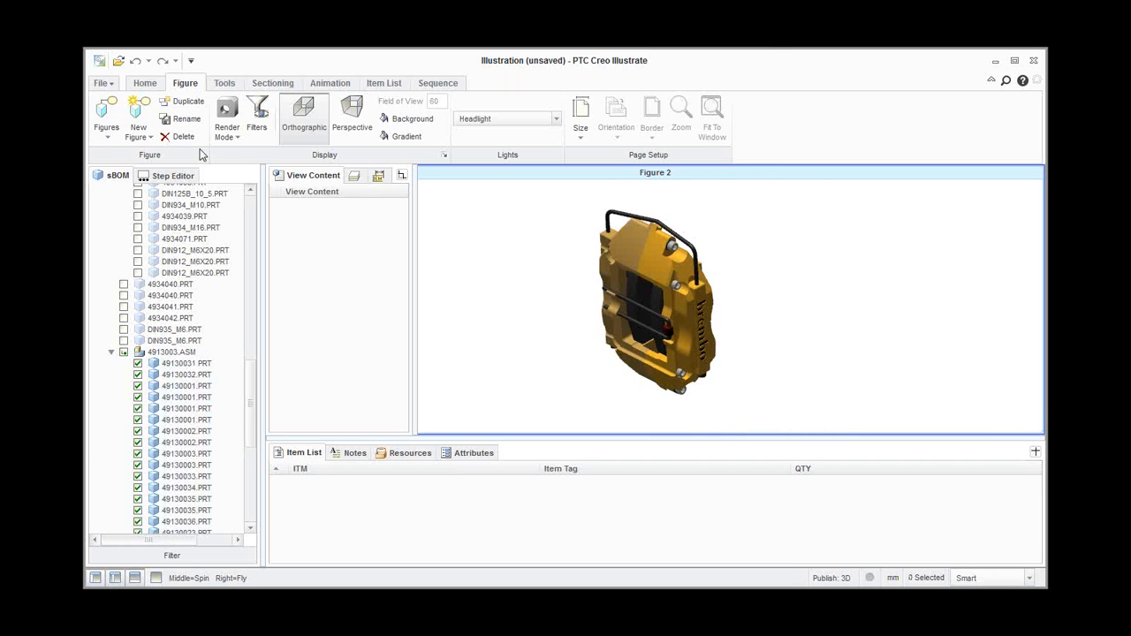
- Rename the newly created Figure 2 as "Sequence"
click(107, 121)
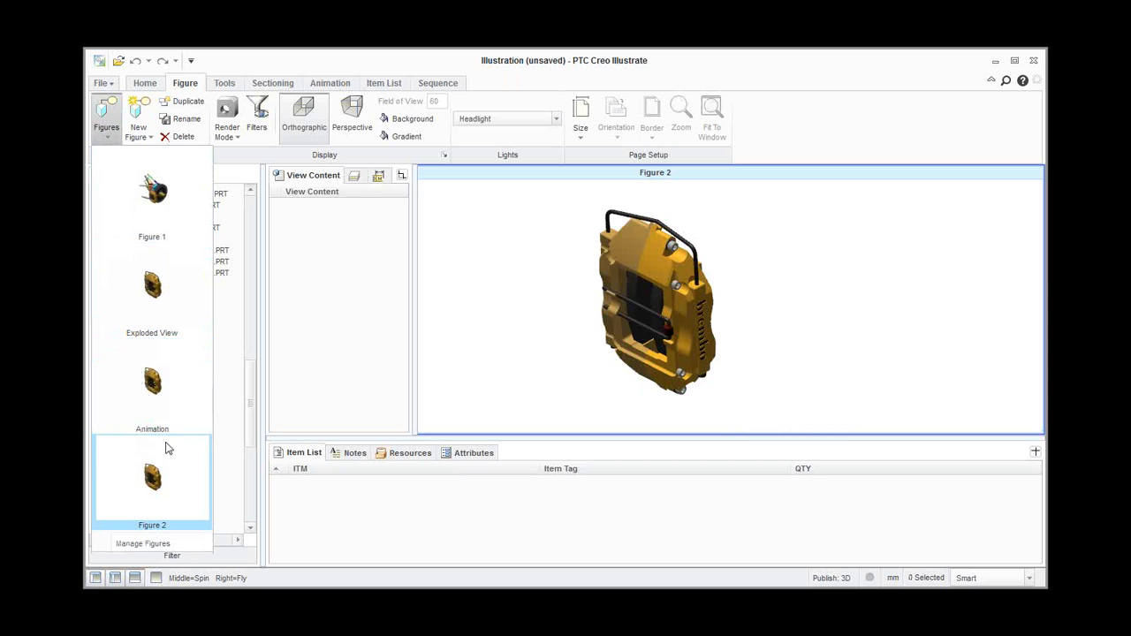
right_click(184, 527)
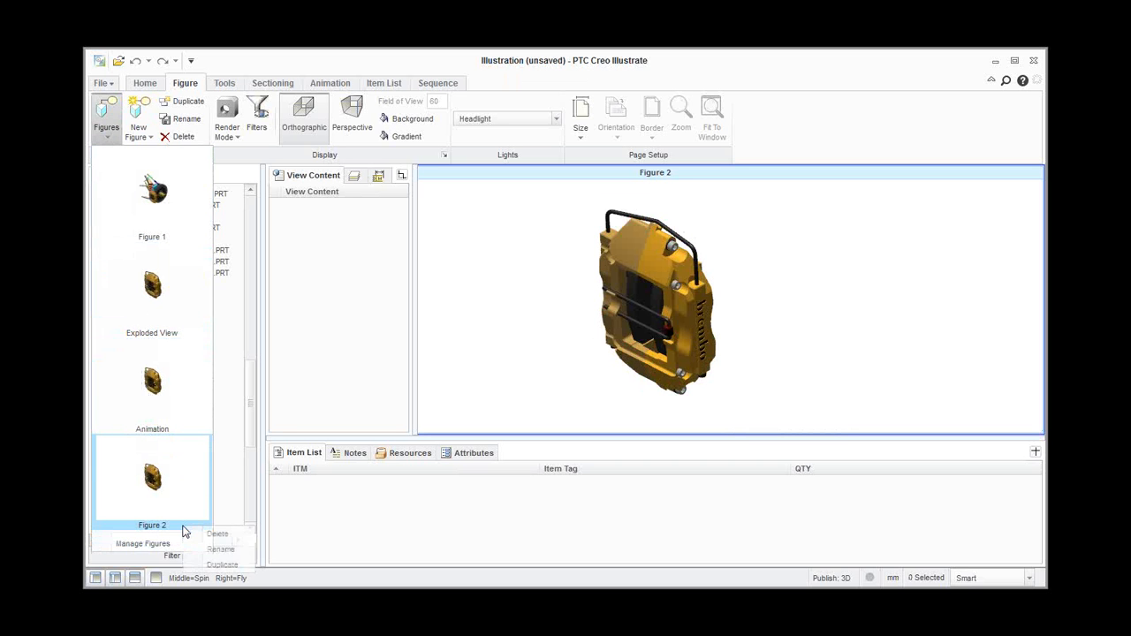
click(221, 549)
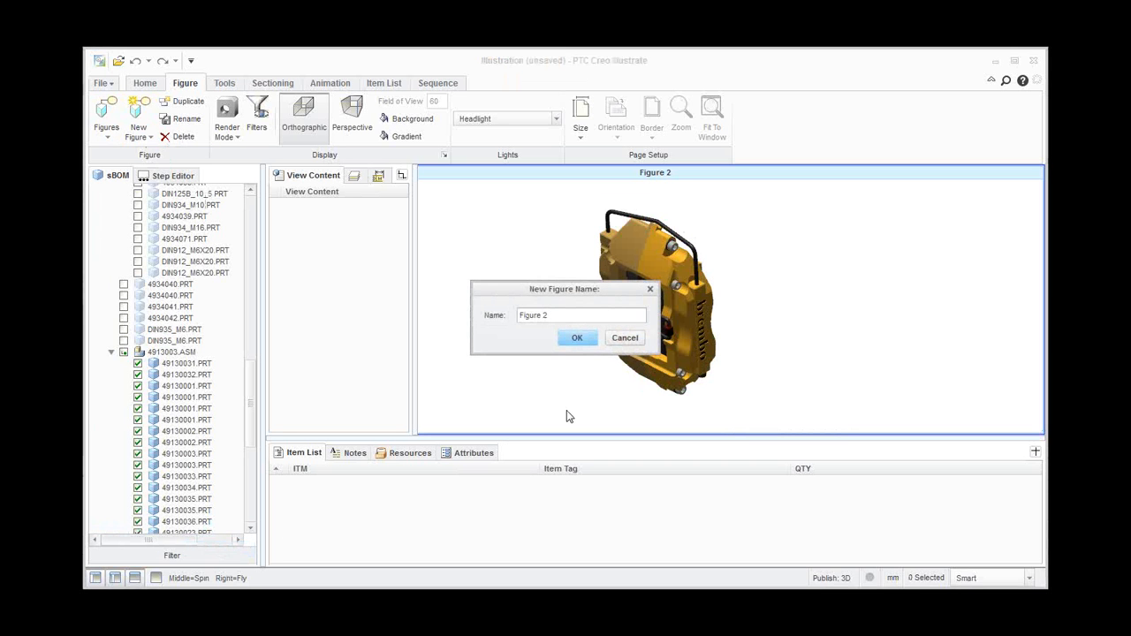
key(BackSpace)
key(BackSpace)
key(BackSpace)
key(BackSpace)
key(BackSpace)
key(BackSpace)
key(BackSpace)
key(BackSpace)
text(Seq)
click(576, 338)
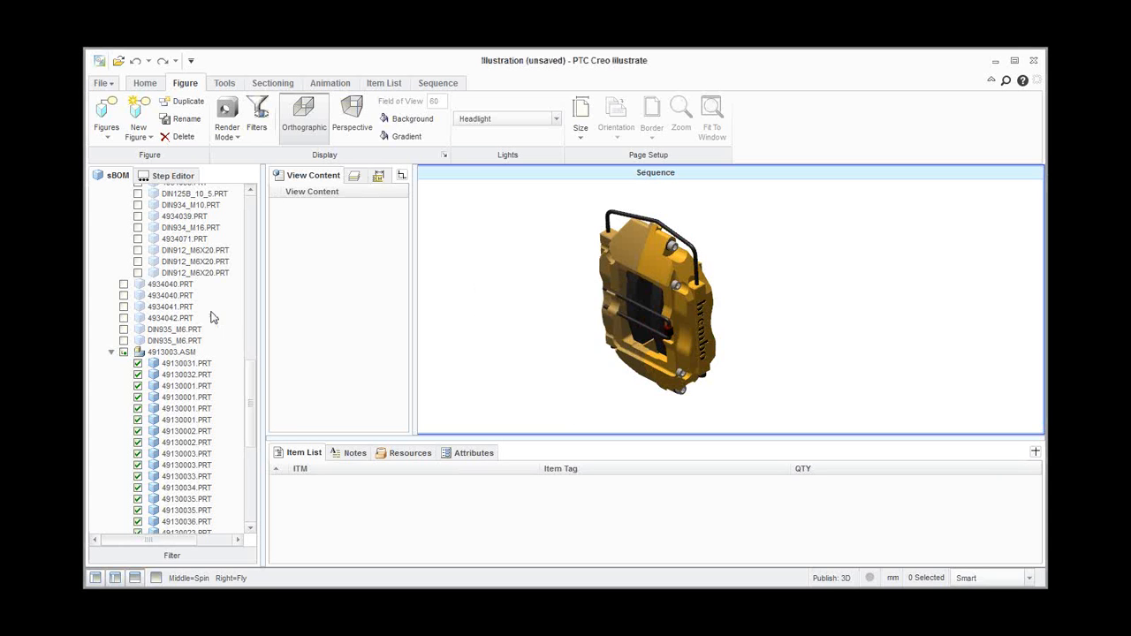
- Switch to the Exploded View figure and use Transform to move the black bent tube straight up off the caliper
click(106, 114)
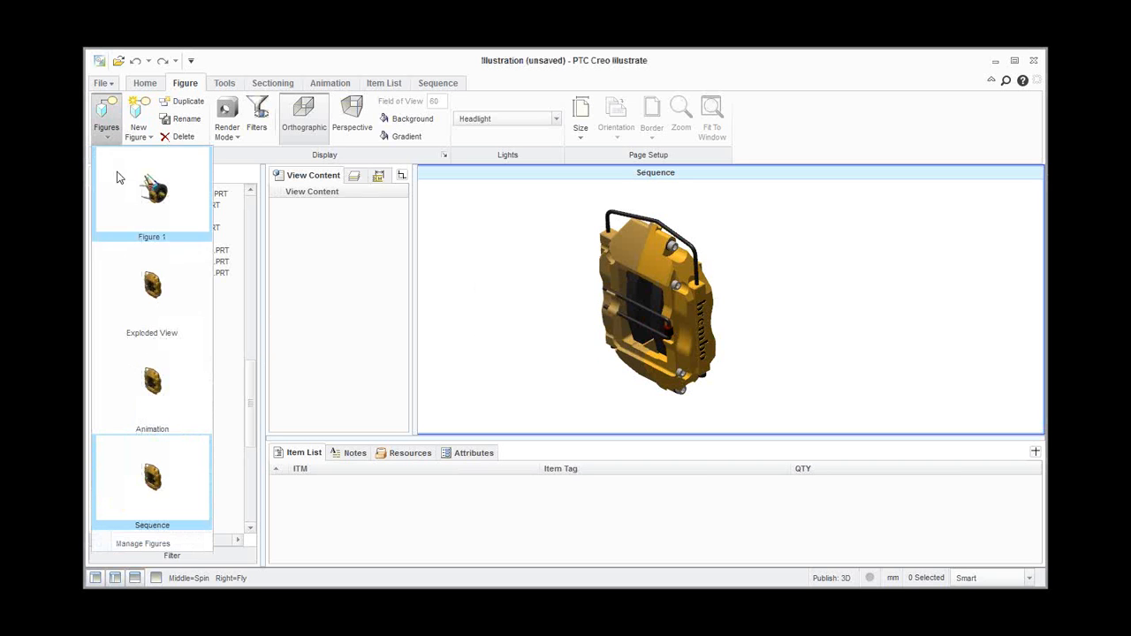
click(163, 282)
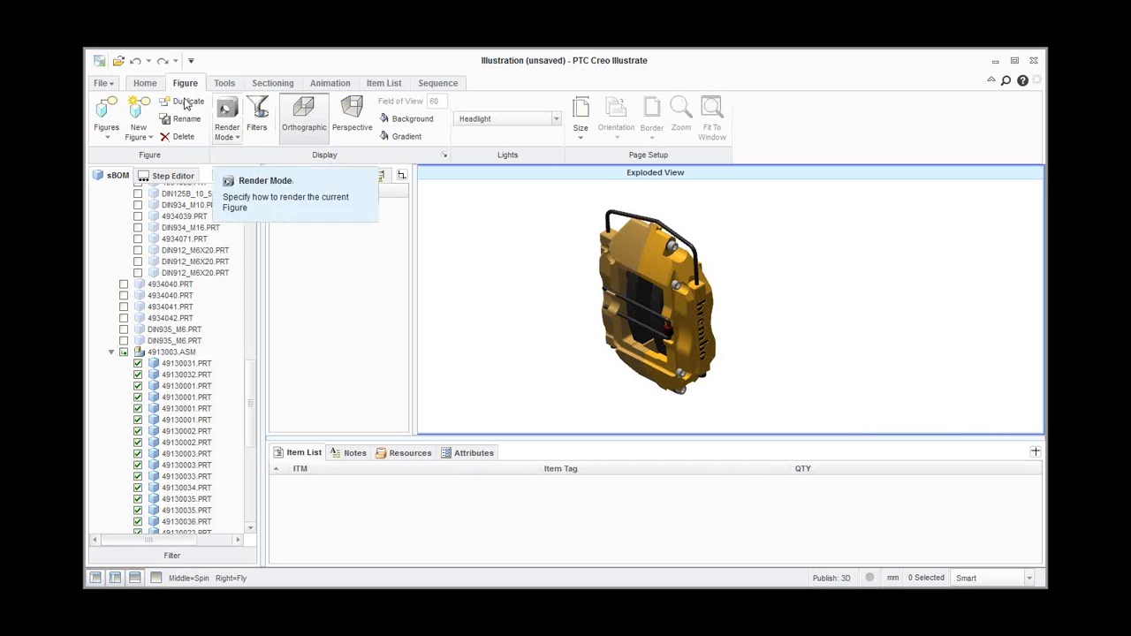
click(145, 83)
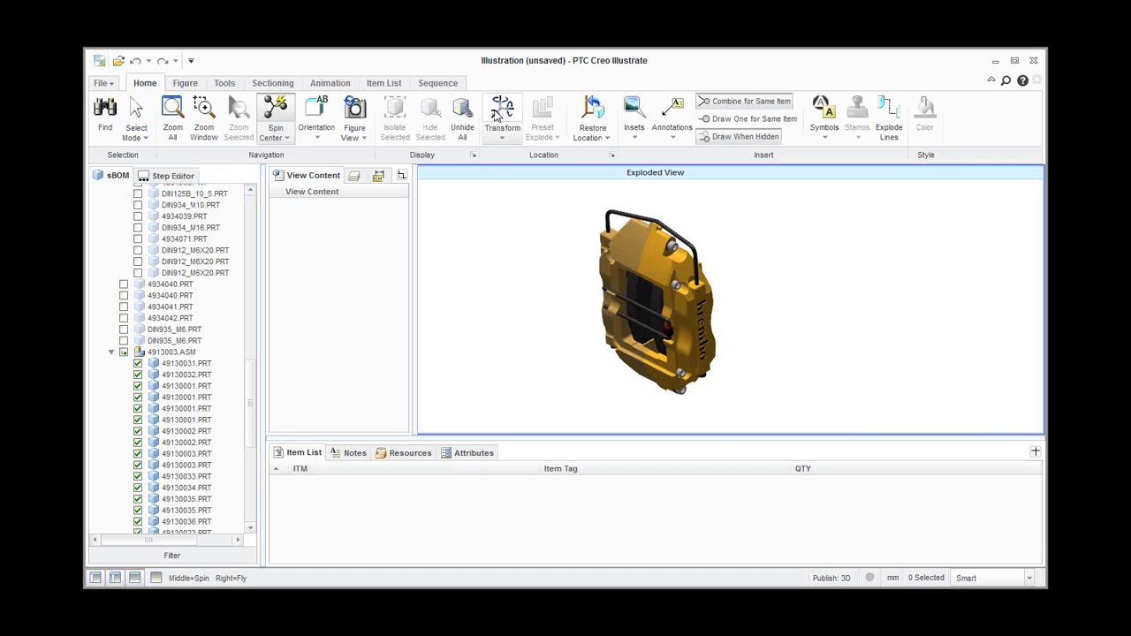
click(503, 136)
click(517, 154)
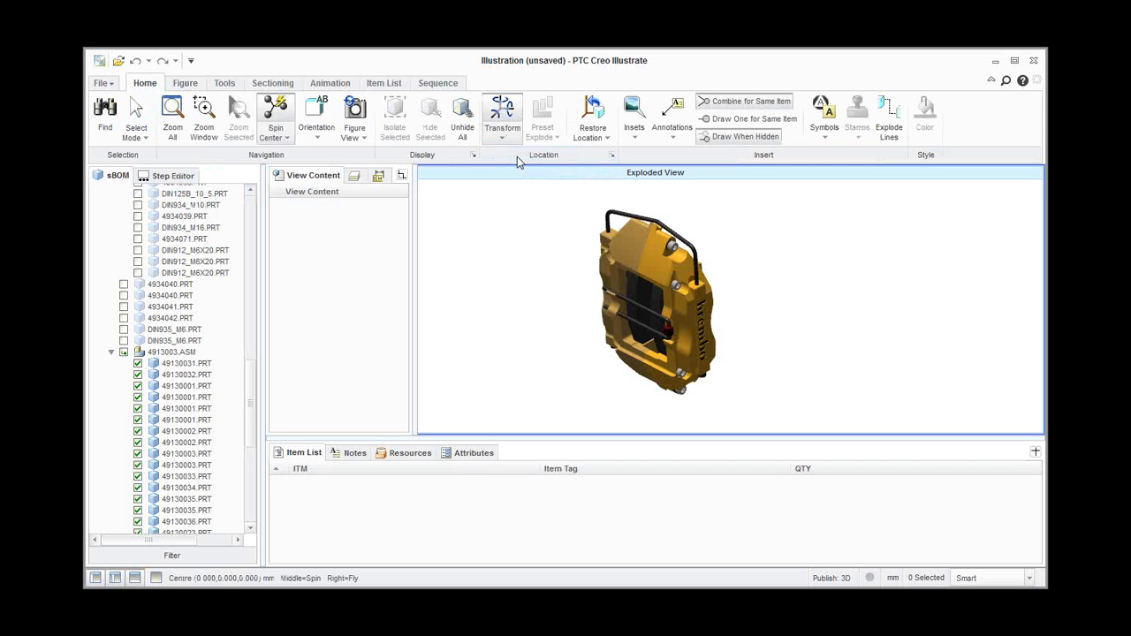
click(690, 250)
drag(653, 265, 650, 230)
click(808, 291)
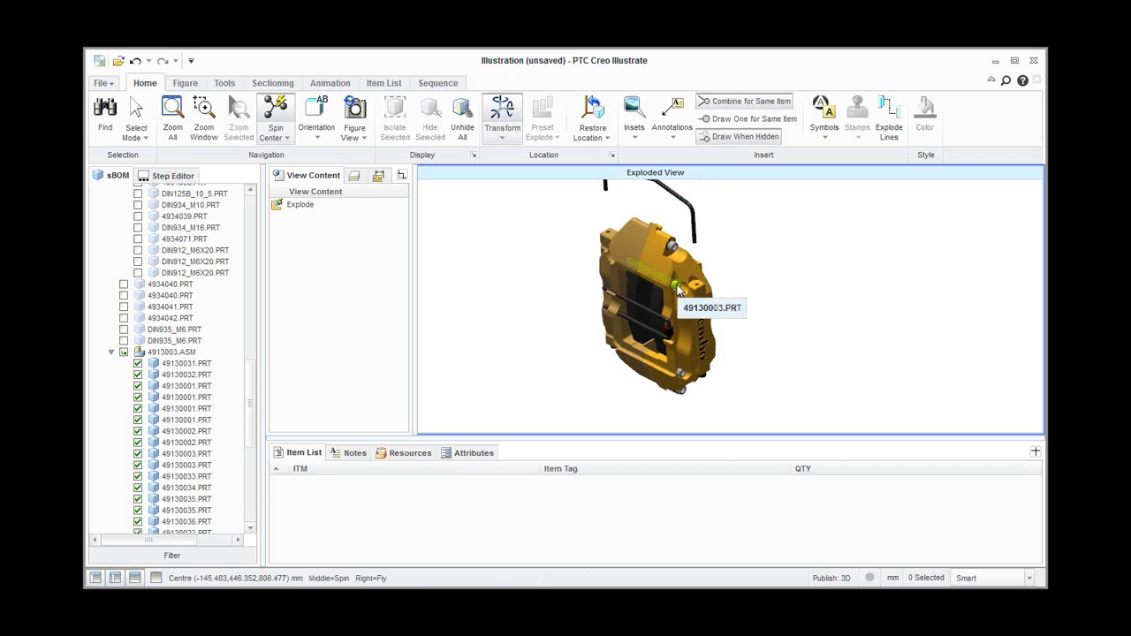
- Move the two upper caliper bolts together about 197 mm outward along their axis, past the brembo-lettered side
click(677, 290)
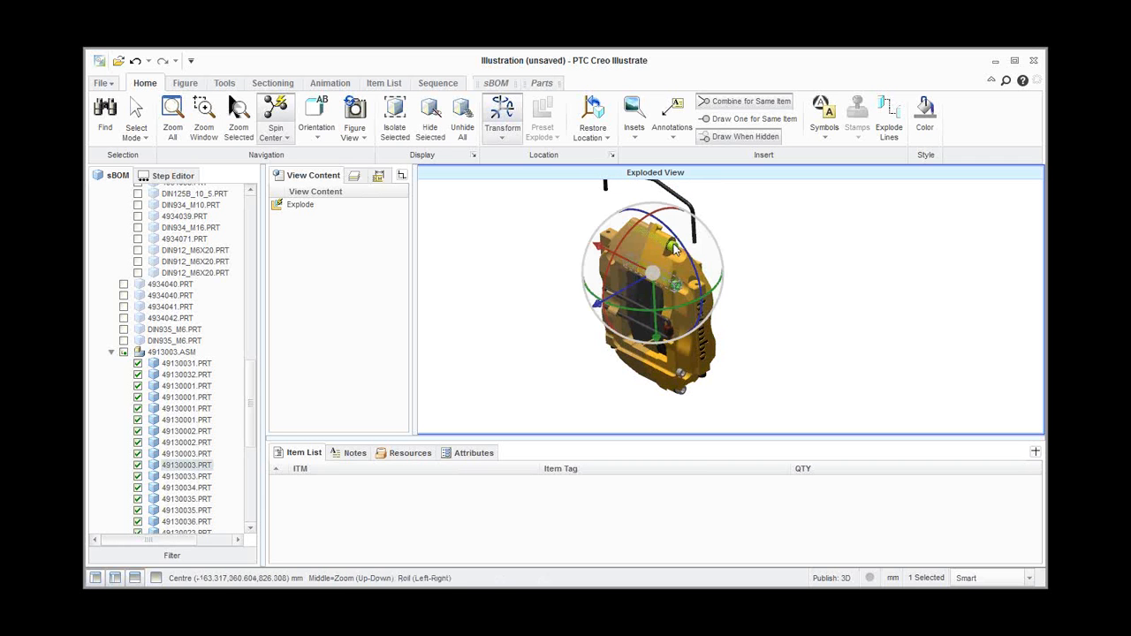
ctrl+click(676, 250)
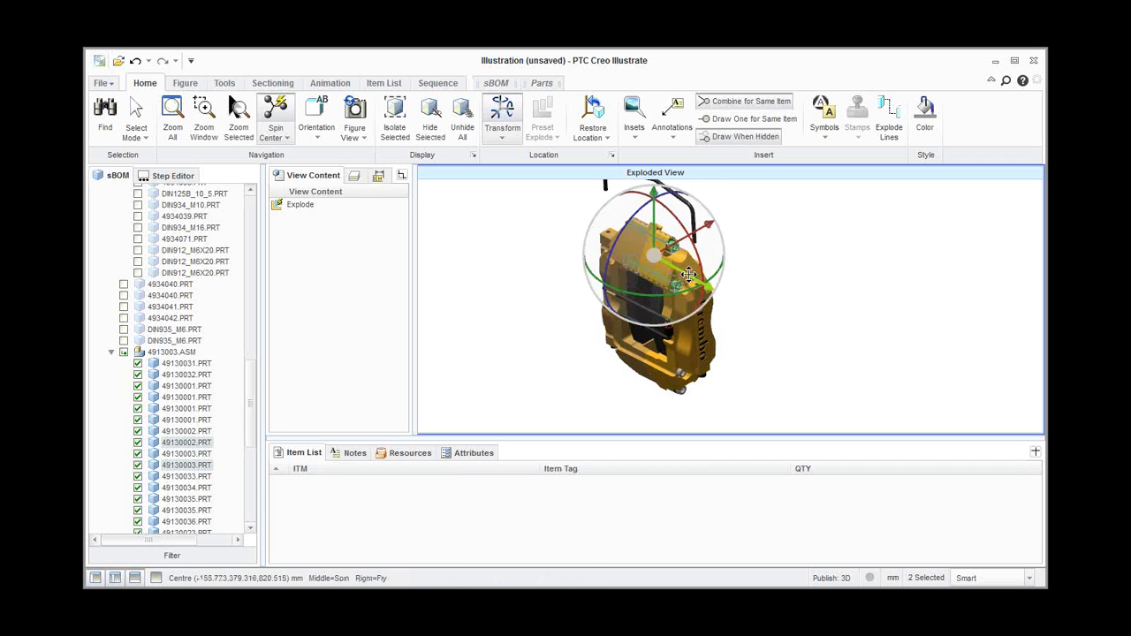
drag(687, 276, 822, 354)
click(878, 372)
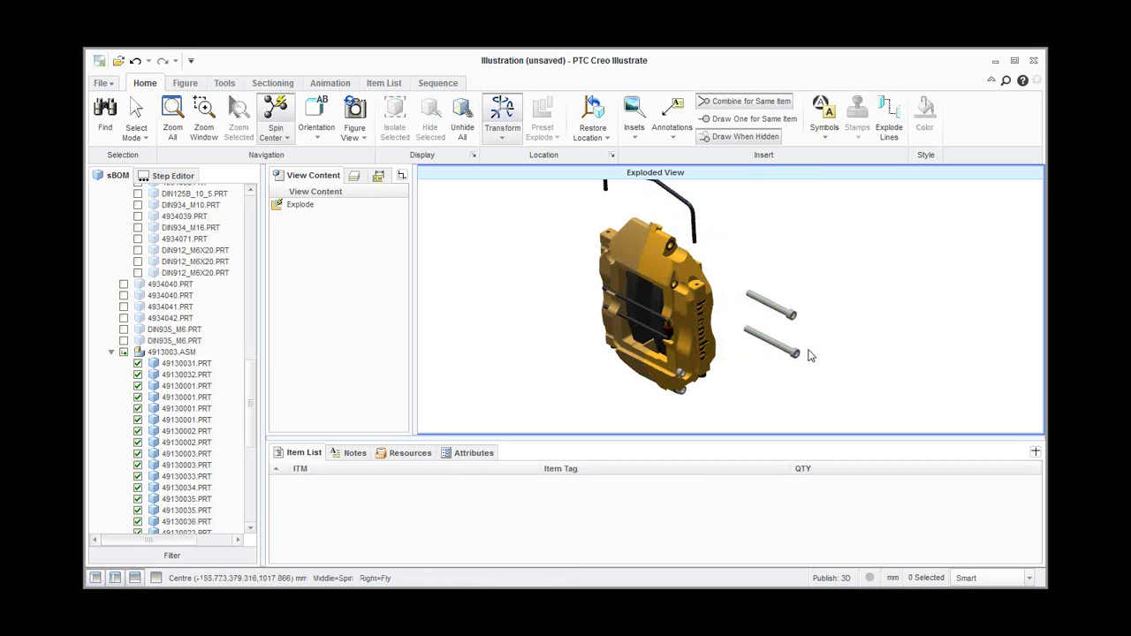
- Move the two lower caliper bolts together outward along their axis, on the same side as the upper bolts
click(684, 383)
click(684, 383)
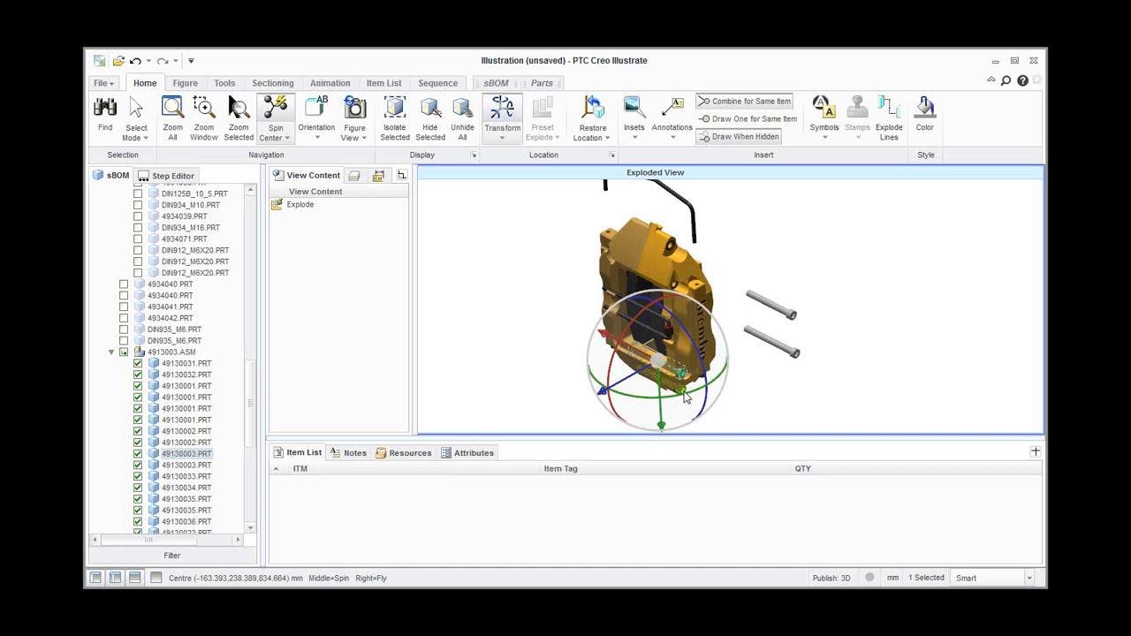
ctrl+click(682, 390)
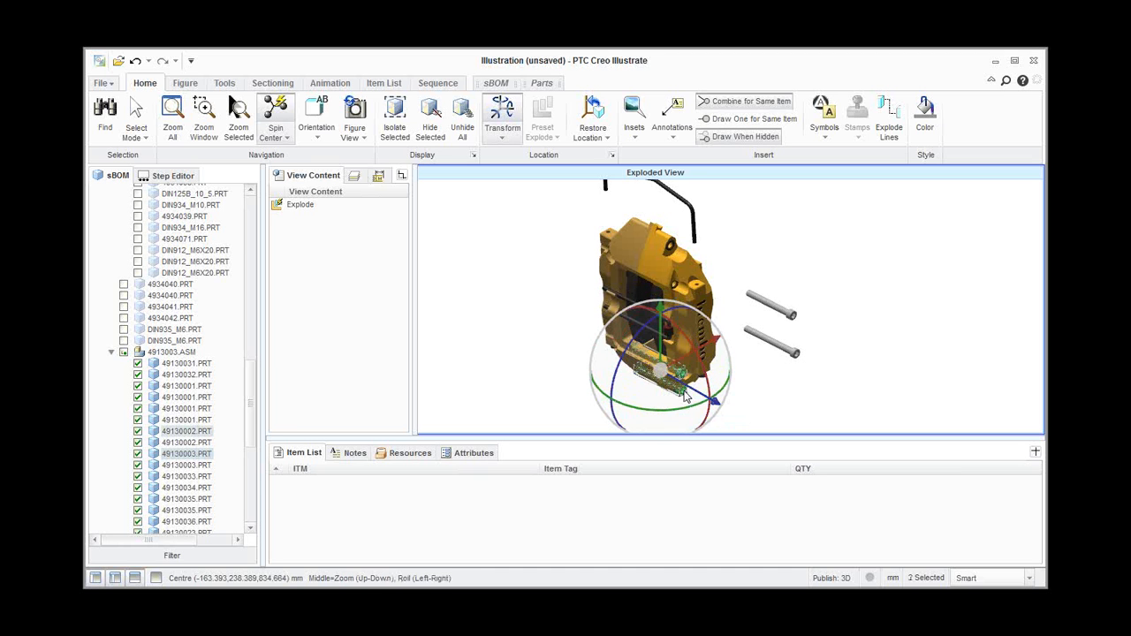
drag(694, 390, 782, 431)
click(853, 387)
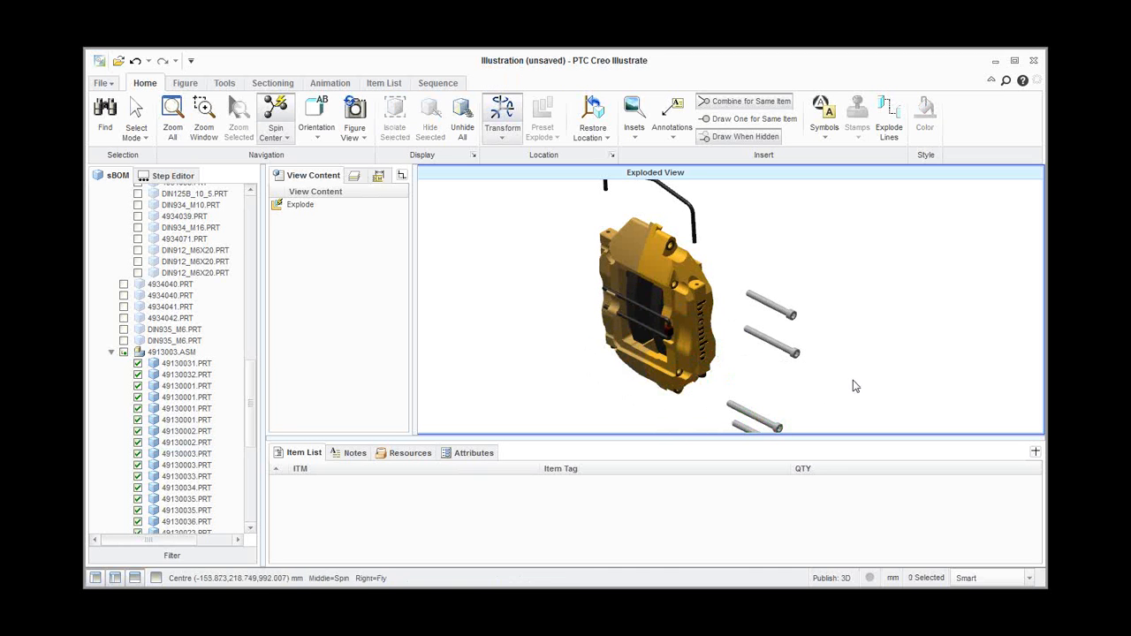
- Move the rear caliper half 49130031.PRT about 160 mm away from the bolts, and shift the adjacent brake pad the same way
click(617, 271)
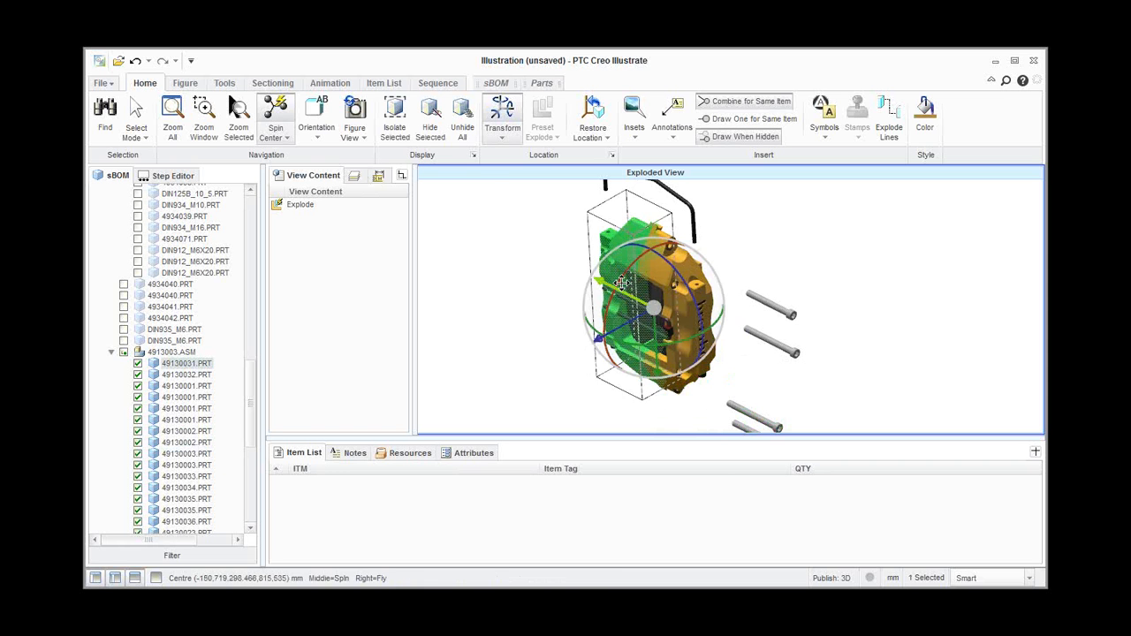
drag(624, 287, 509, 247)
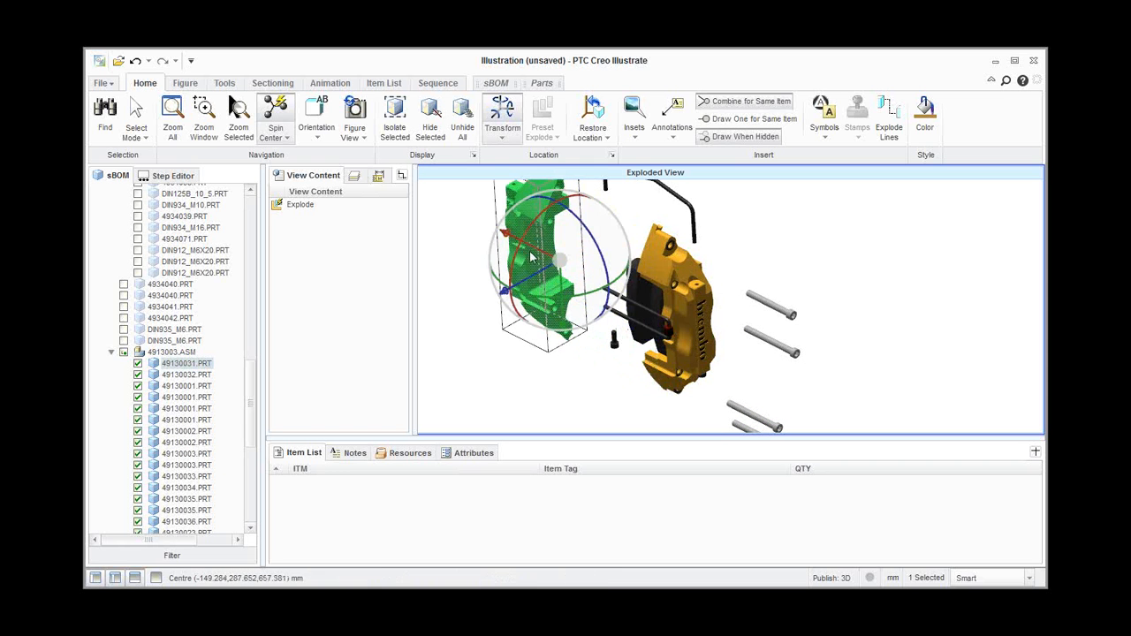
click(637, 288)
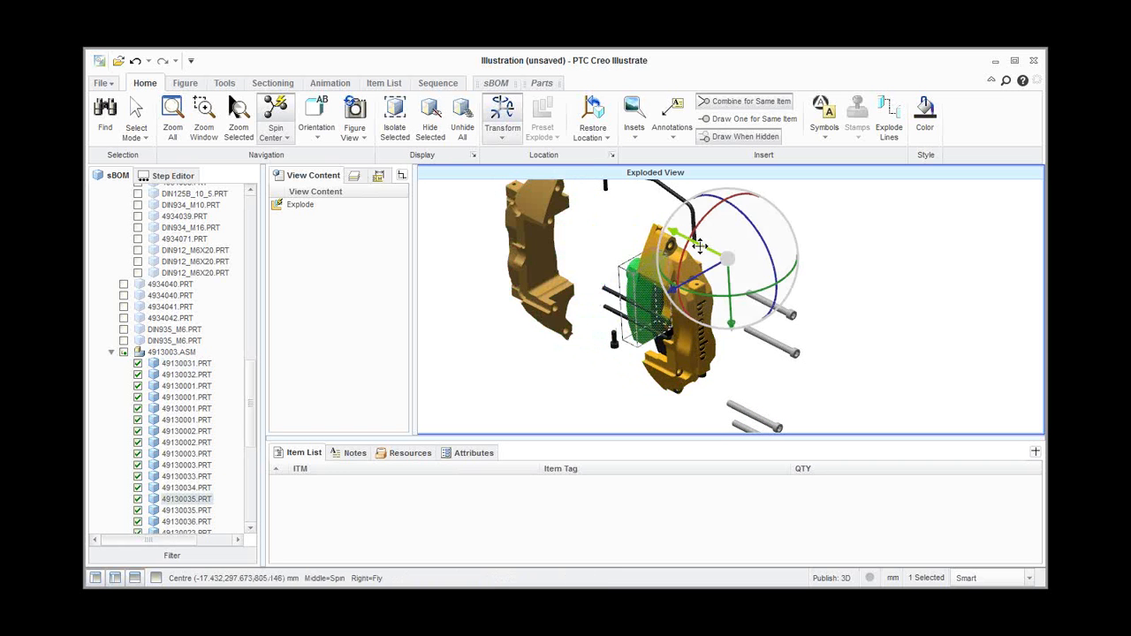
drag(692, 263, 650, 230)
- Move the brembo-lettered caliper half toward the bolts, and shift the remaining brake pad away from it toward the other pad
click(693, 296)
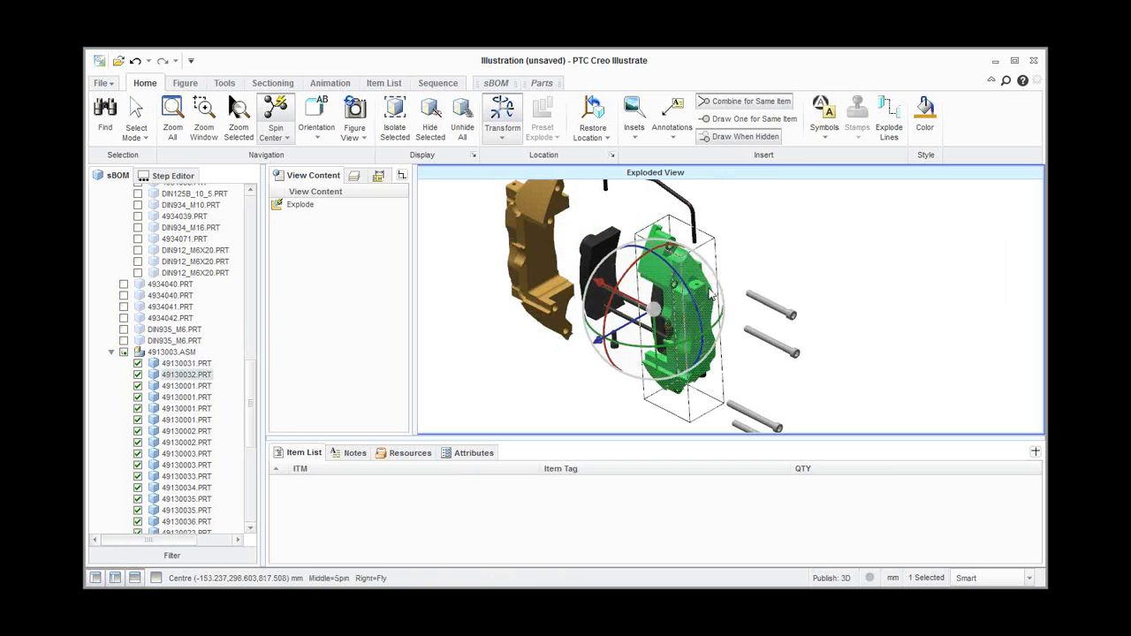
drag(633, 295, 657, 302)
click(658, 304)
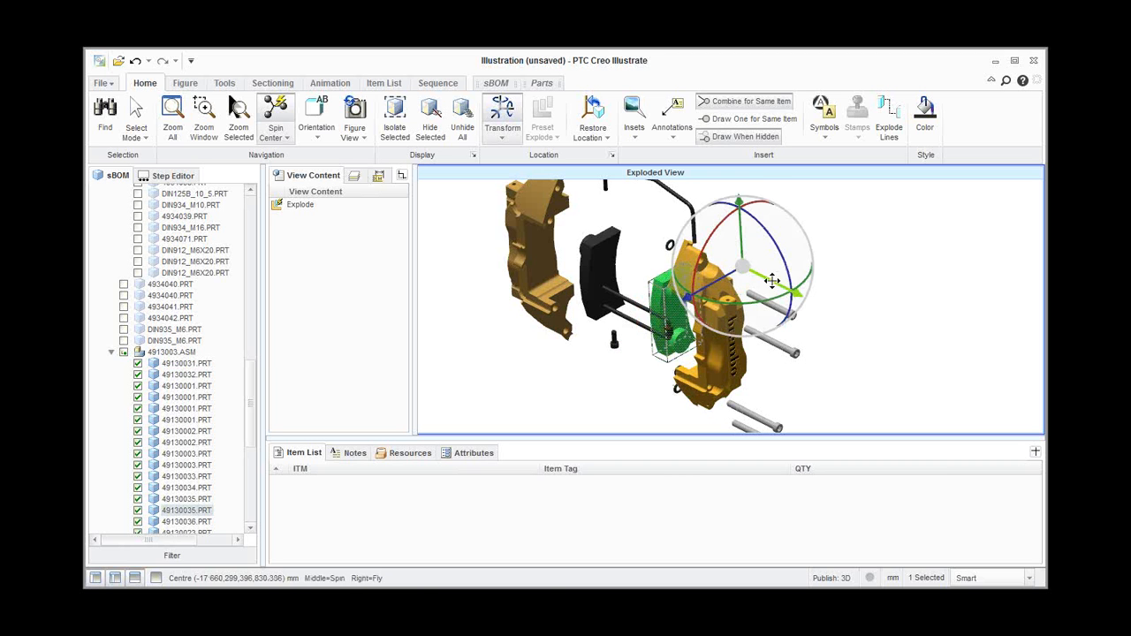
drag(753, 286, 736, 277)
- Move the small black screw below the brake pads about 65 mm straight down
click(615, 340)
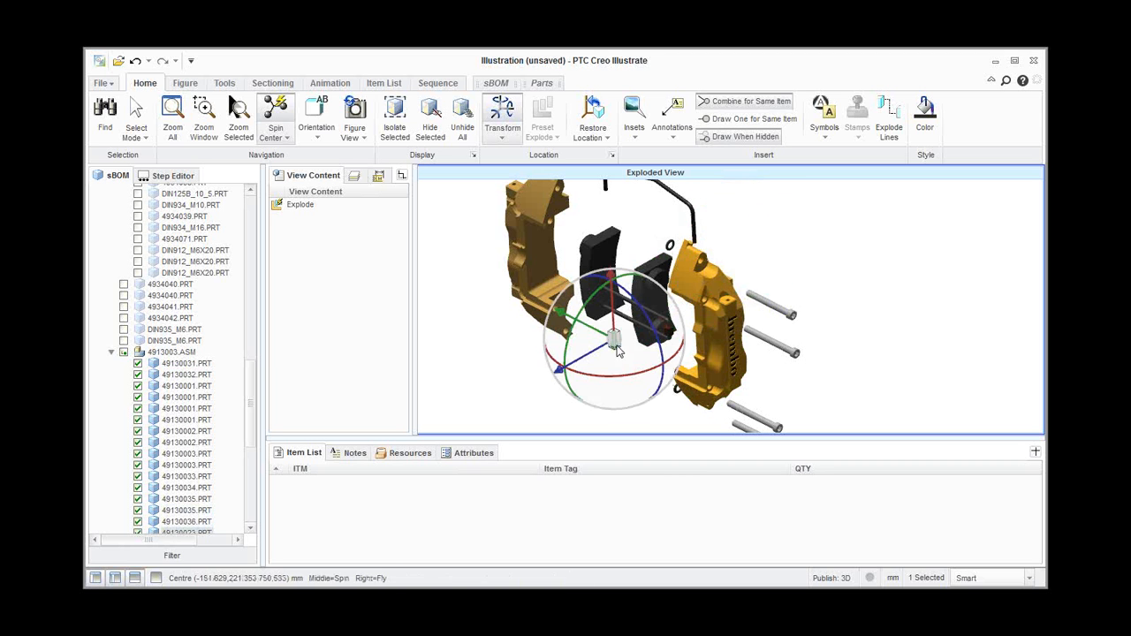
click(615, 329)
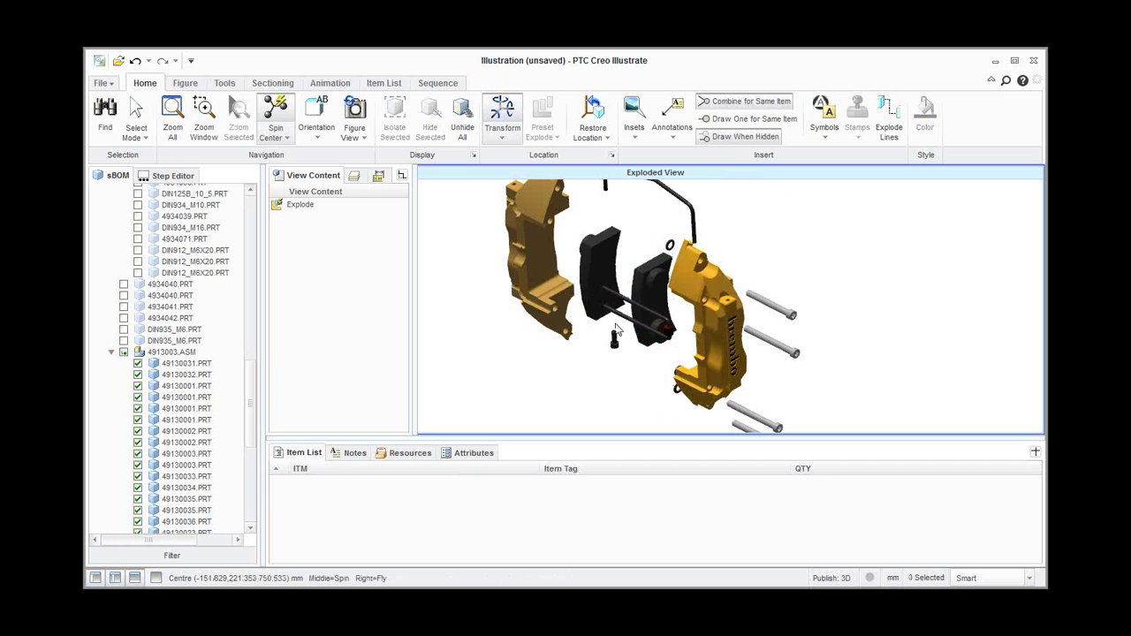
click(614, 333)
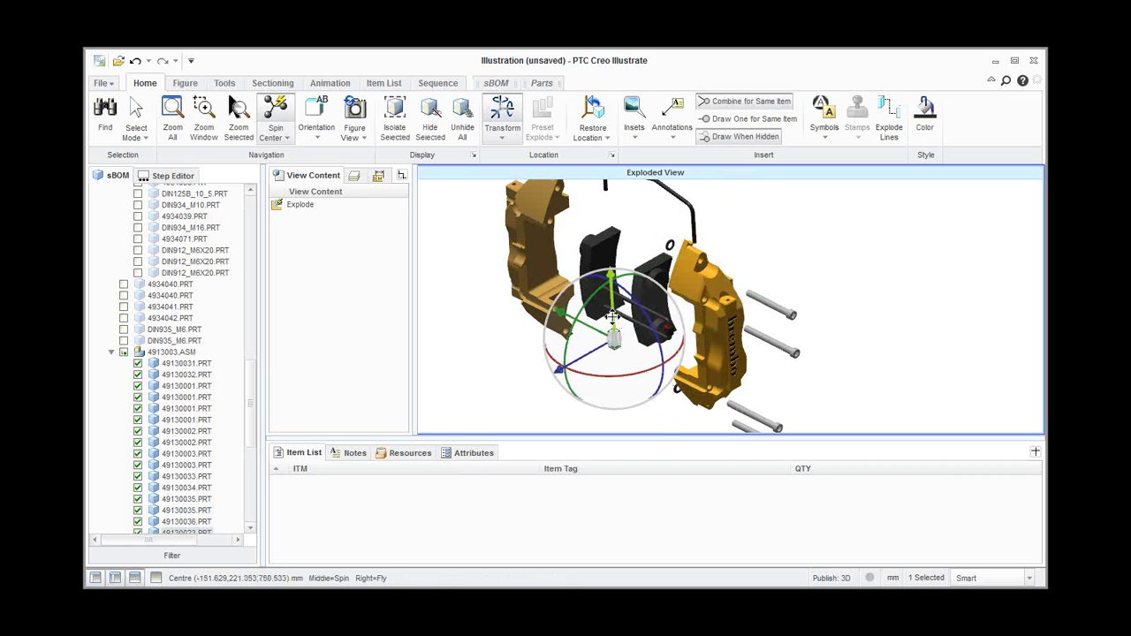
drag(615, 327, 616, 387)
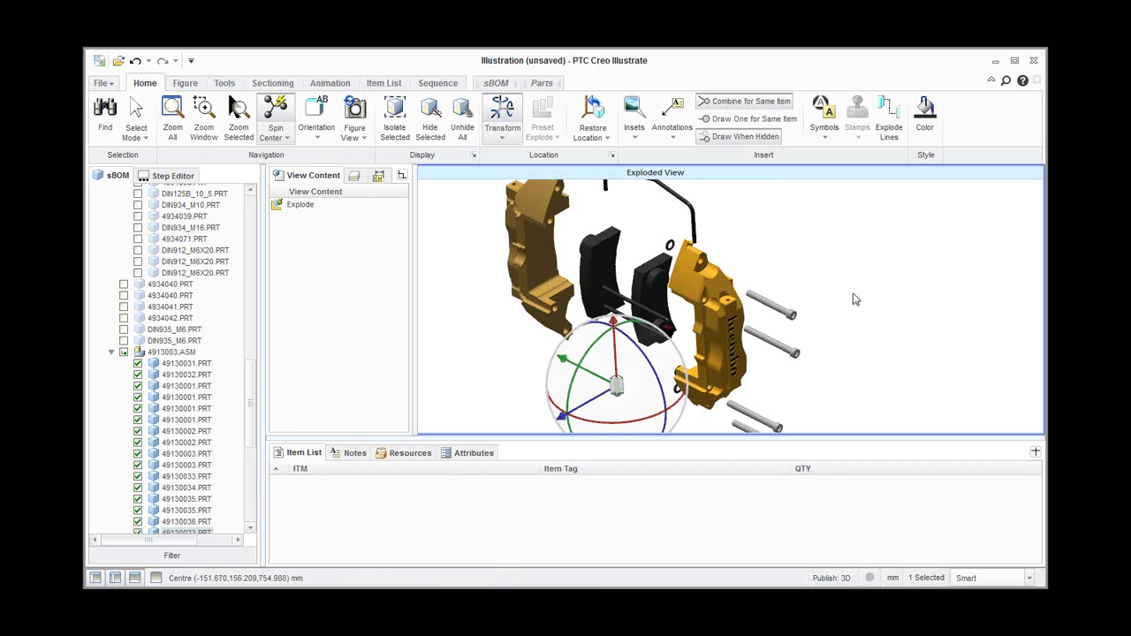
click(855, 296)
- Move the black bent tube about 40 mm further up above the caliper
middle_drag(803, 306, 802, 307)
scroll(803, 306, down, 2)
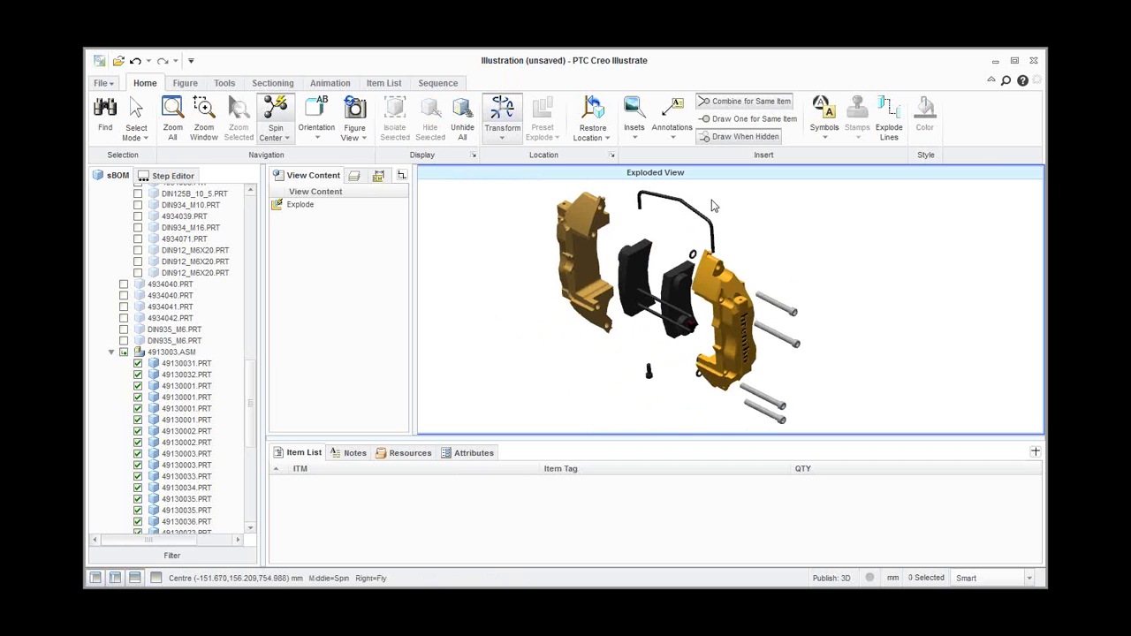
click(698, 221)
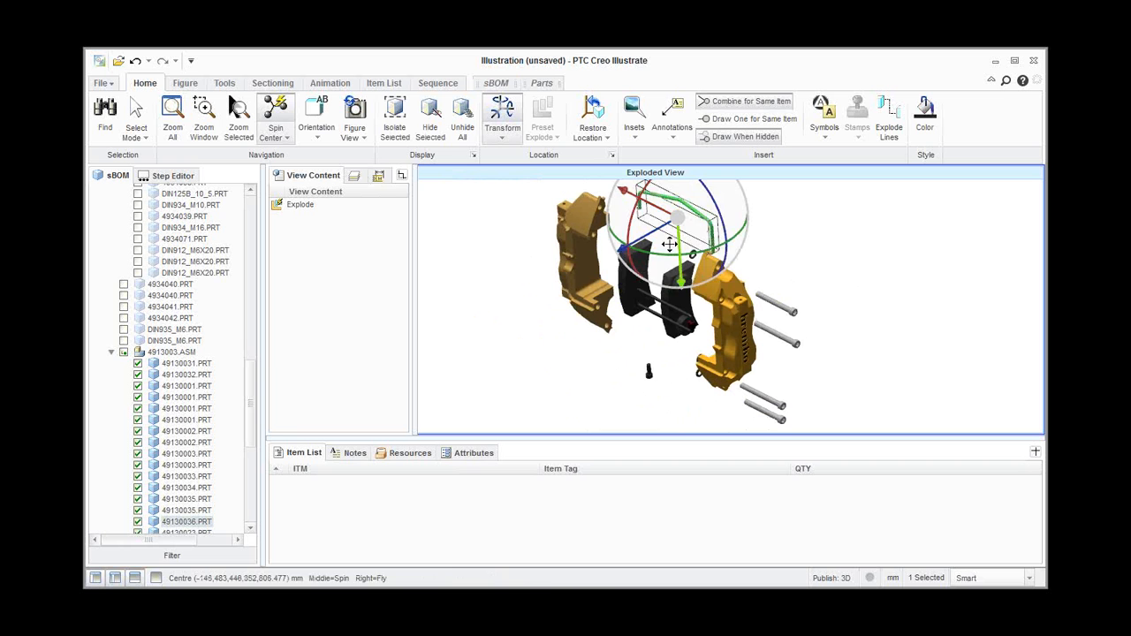
drag(676, 239, 674, 221)
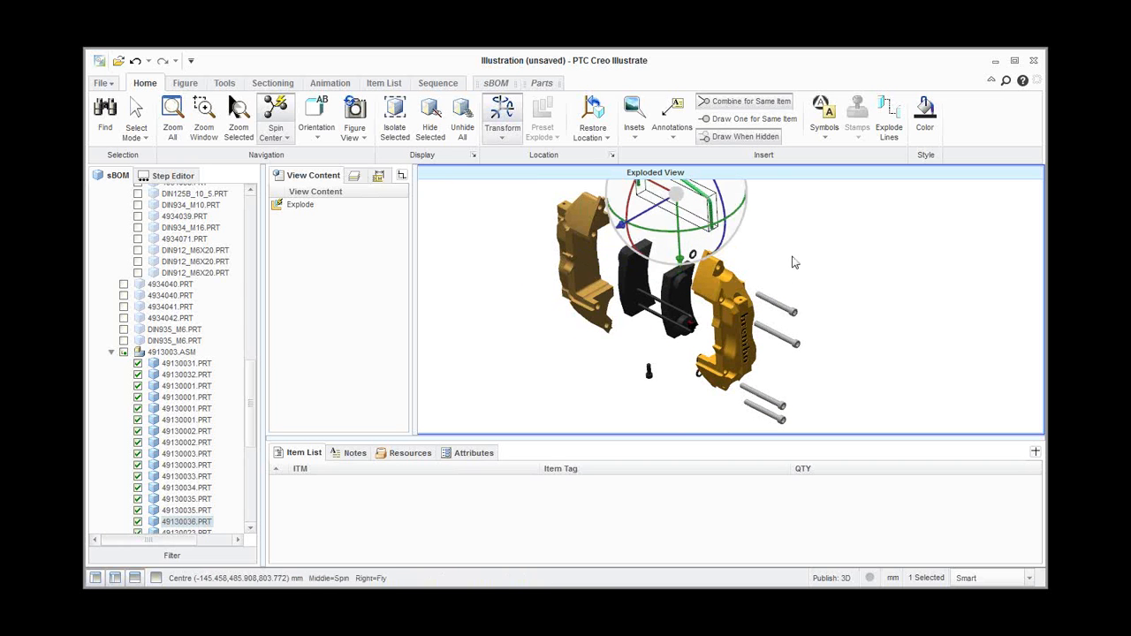
- Move the four caliper bolts together about 40 mm further away from the brembo-lettered caliper half
click(790, 260)
click(781, 312)
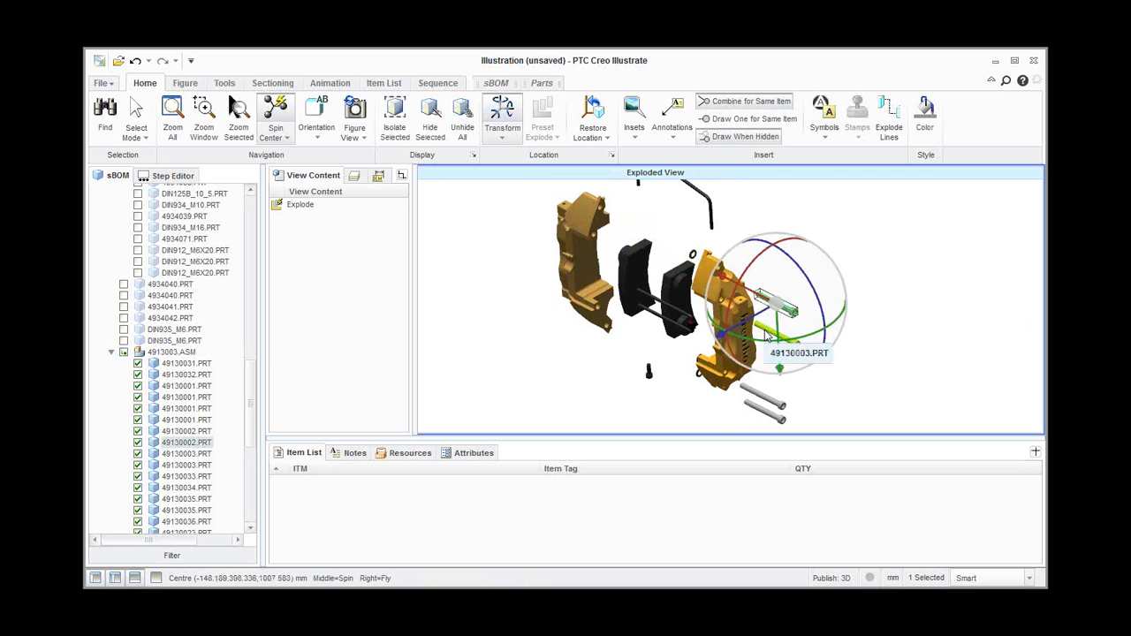
ctrl+click(771, 343)
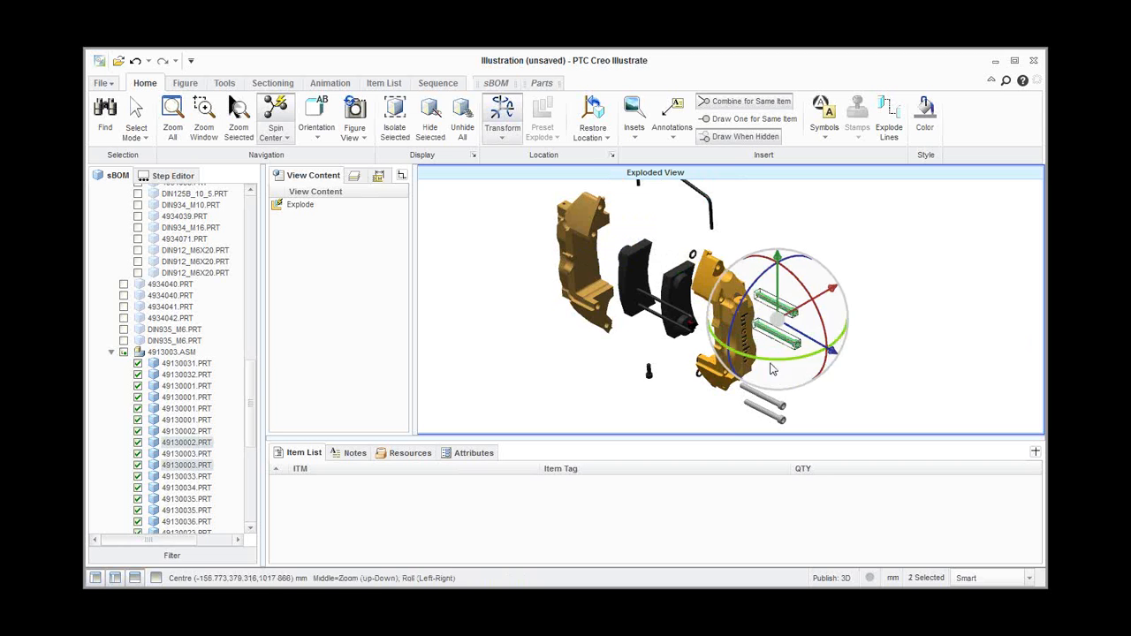
ctrl+click(762, 408)
ctrl+click(762, 412)
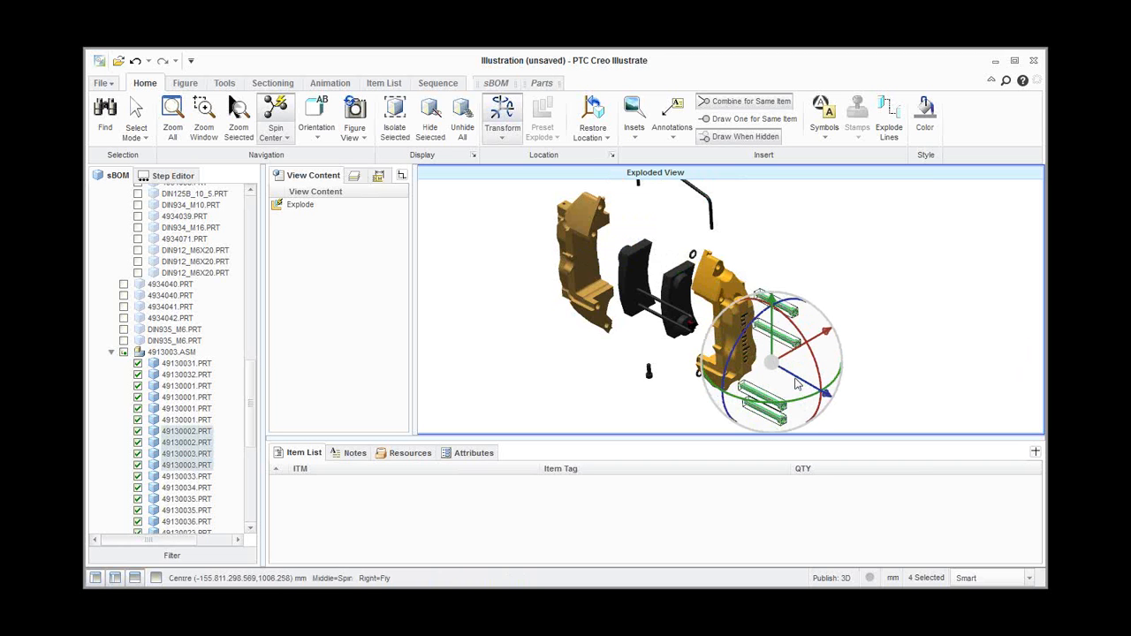
drag(795, 380, 815, 387)
click(889, 338)
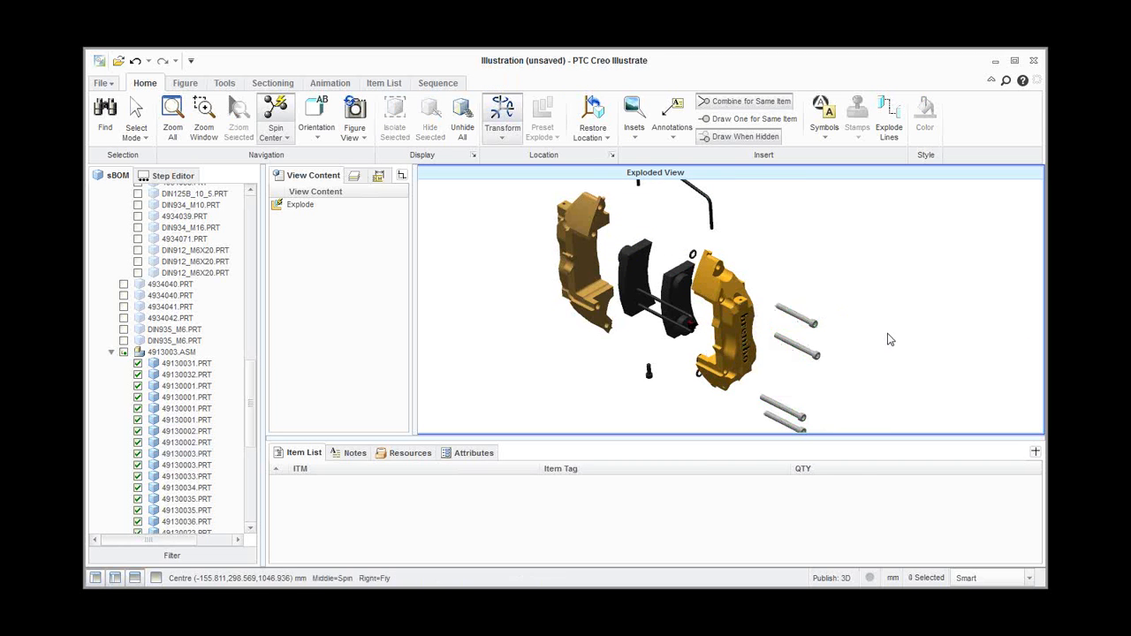
- Enlarge the figure area, and add Item Number callouts to the rear caliper half and the brake pad next to it
scroll(826, 281, down, 2)
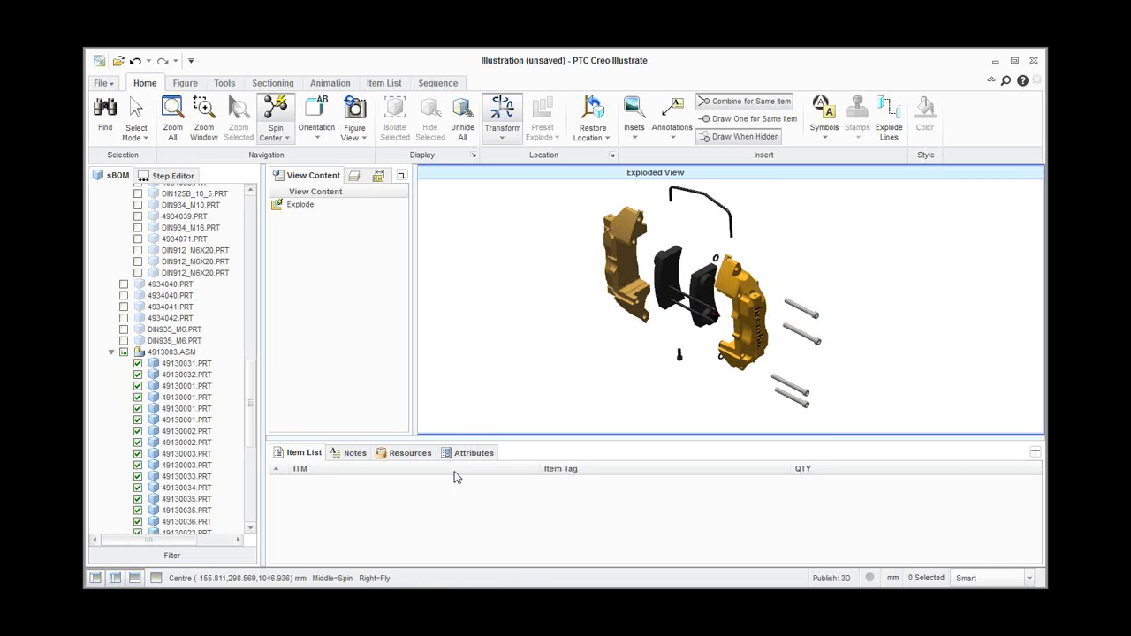
drag(464, 439, 464, 478)
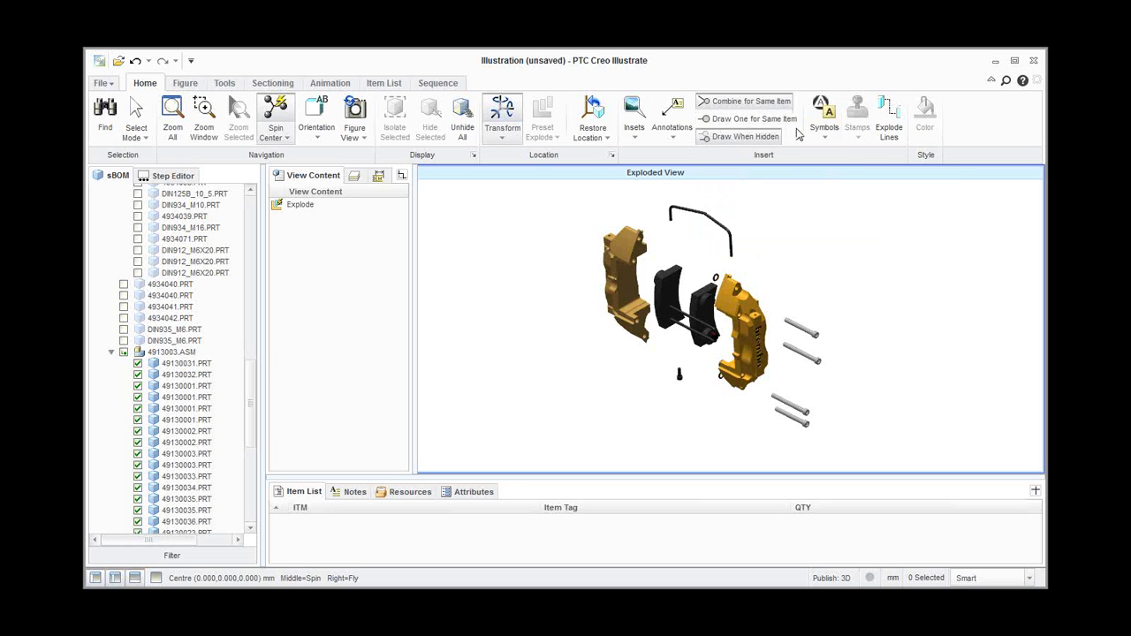
click(680, 132)
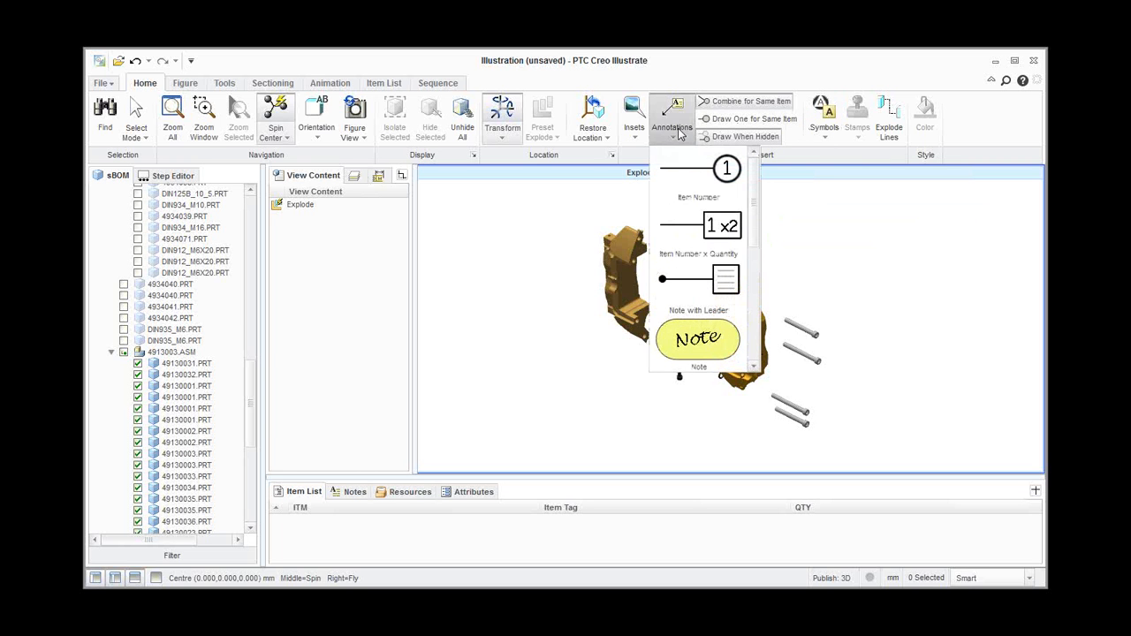
click(727, 177)
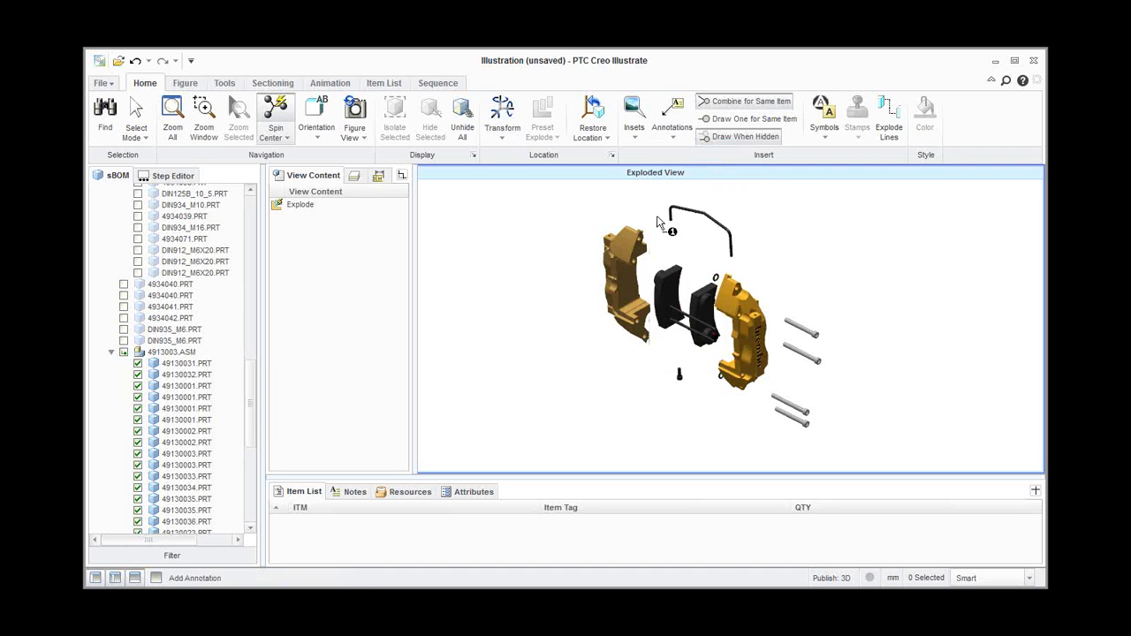
click(619, 255)
click(536, 240)
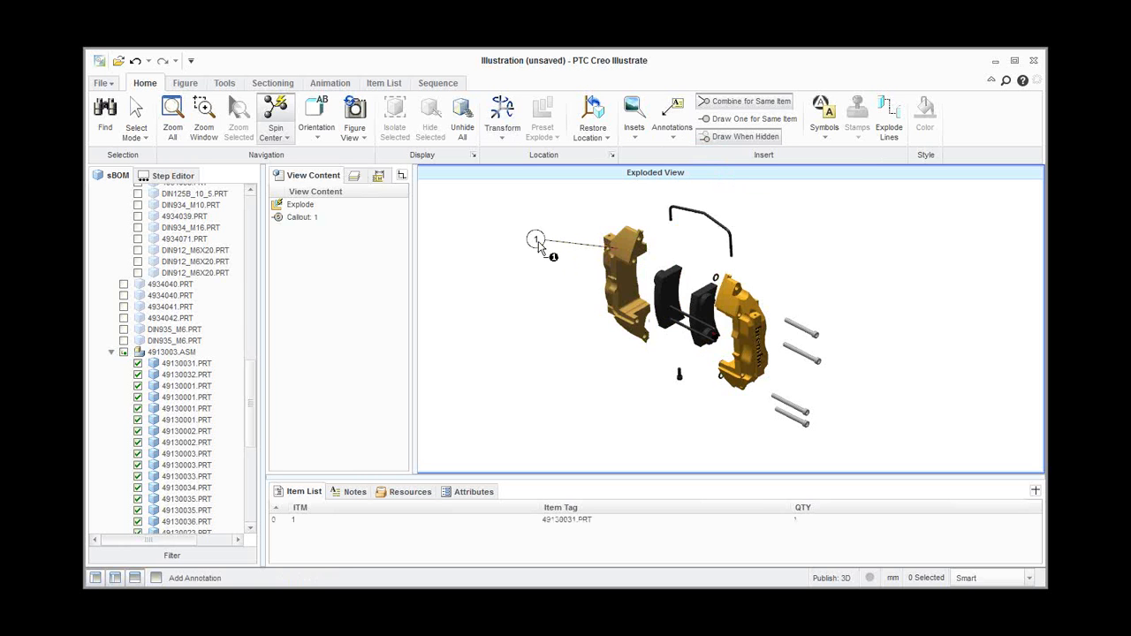
click(659, 328)
click(632, 380)
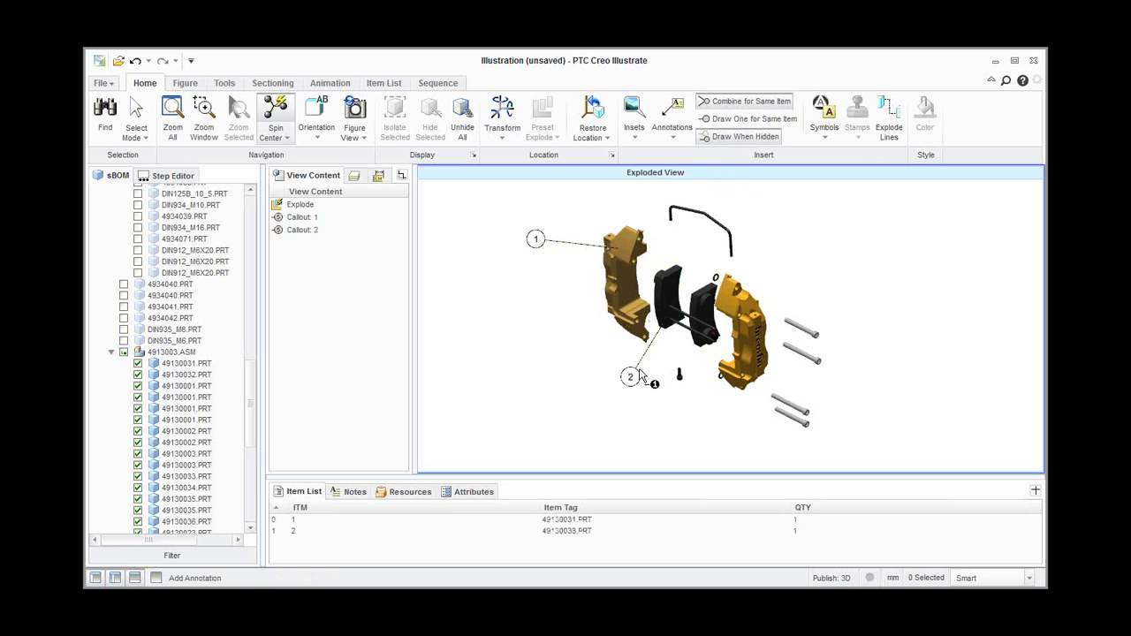
- Add Item Number callouts to the brembo-lettered caliper half and the bent tube, placed up beside each part
click(730, 292)
click(799, 244)
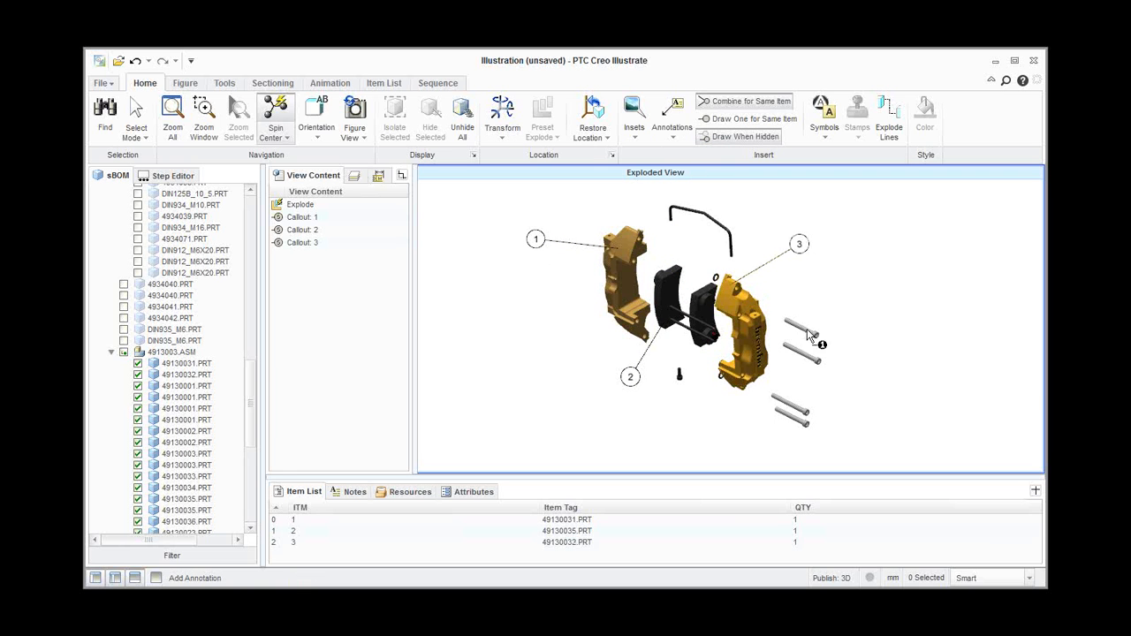
click(723, 223)
click(758, 199)
- Add an Item Number callout to each of the four caliper bolts
click(800, 329)
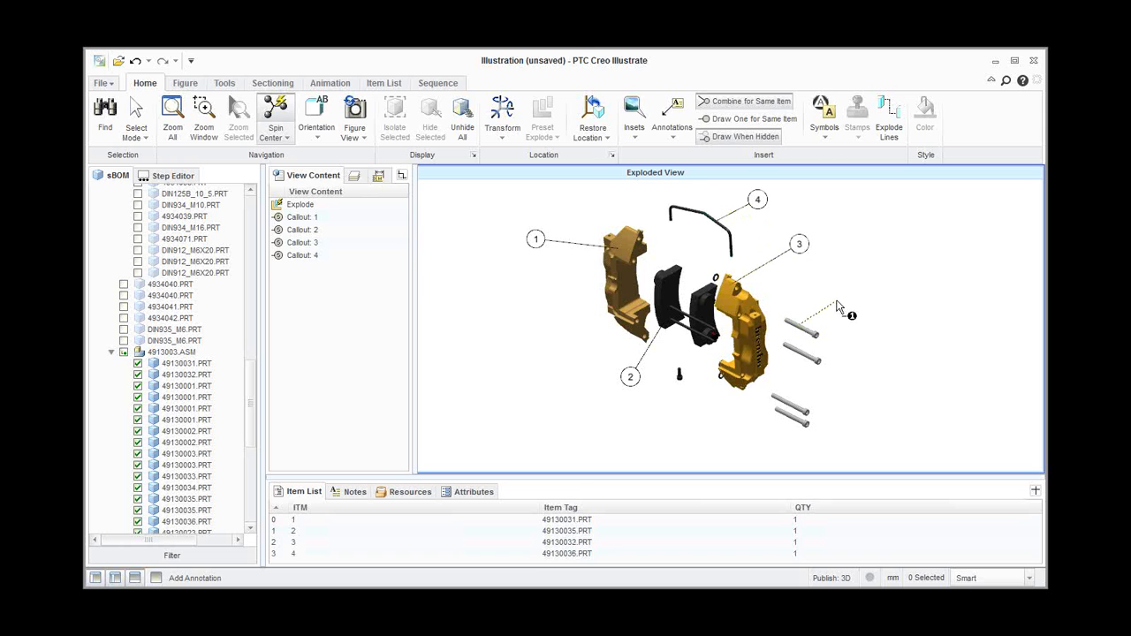
click(838, 300)
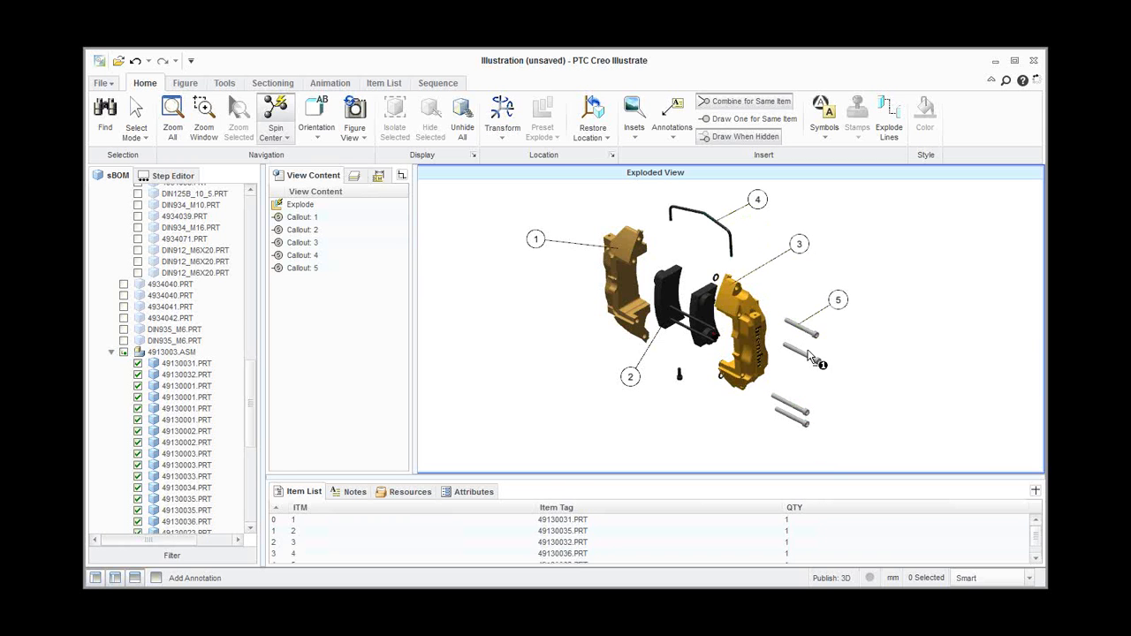
click(811, 354)
click(852, 345)
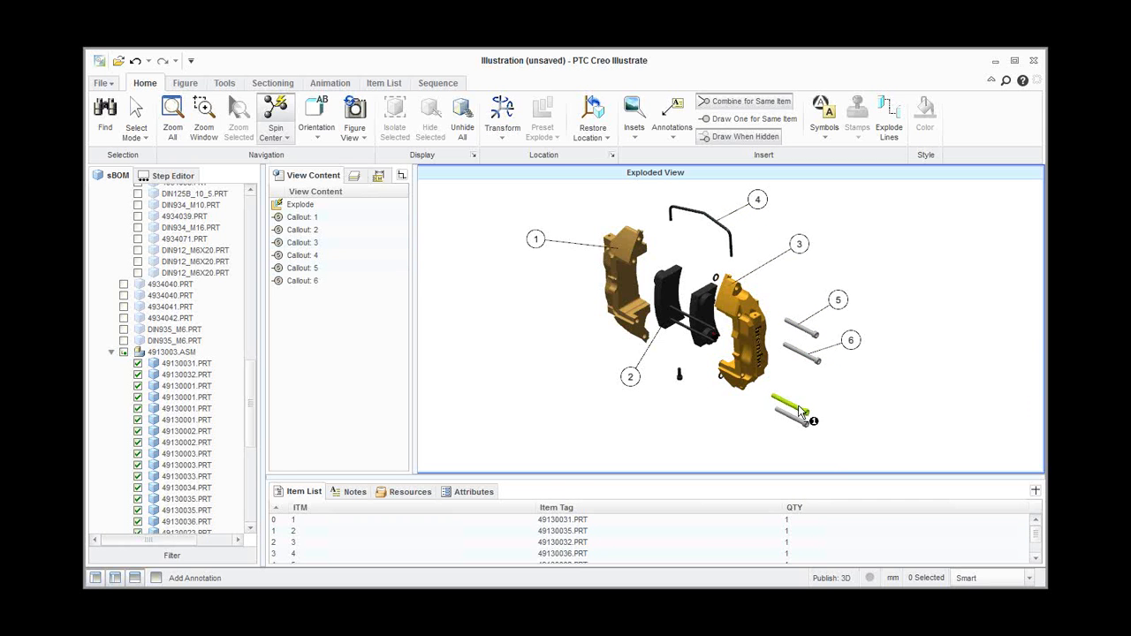
click(800, 408)
click(831, 393)
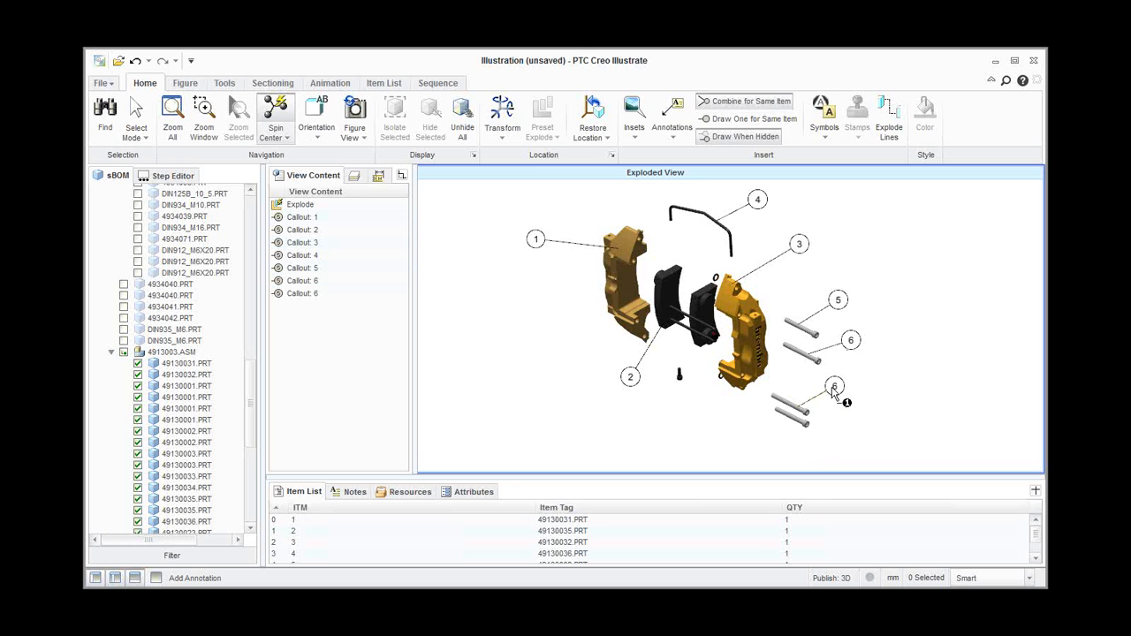
click(795, 424)
click(716, 433)
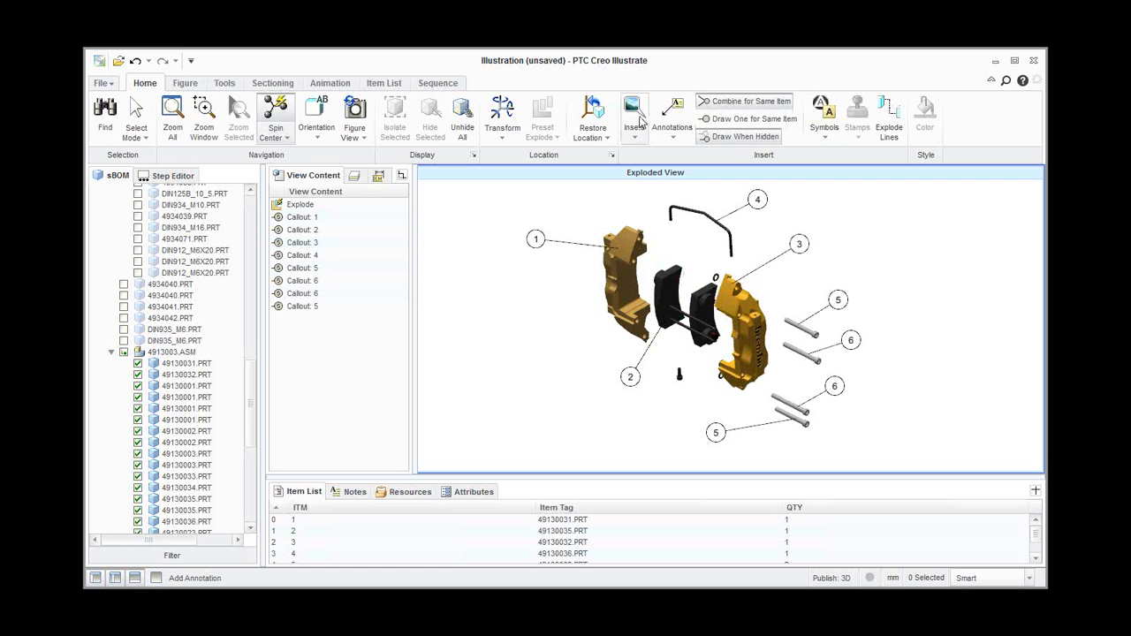
click(678, 129)
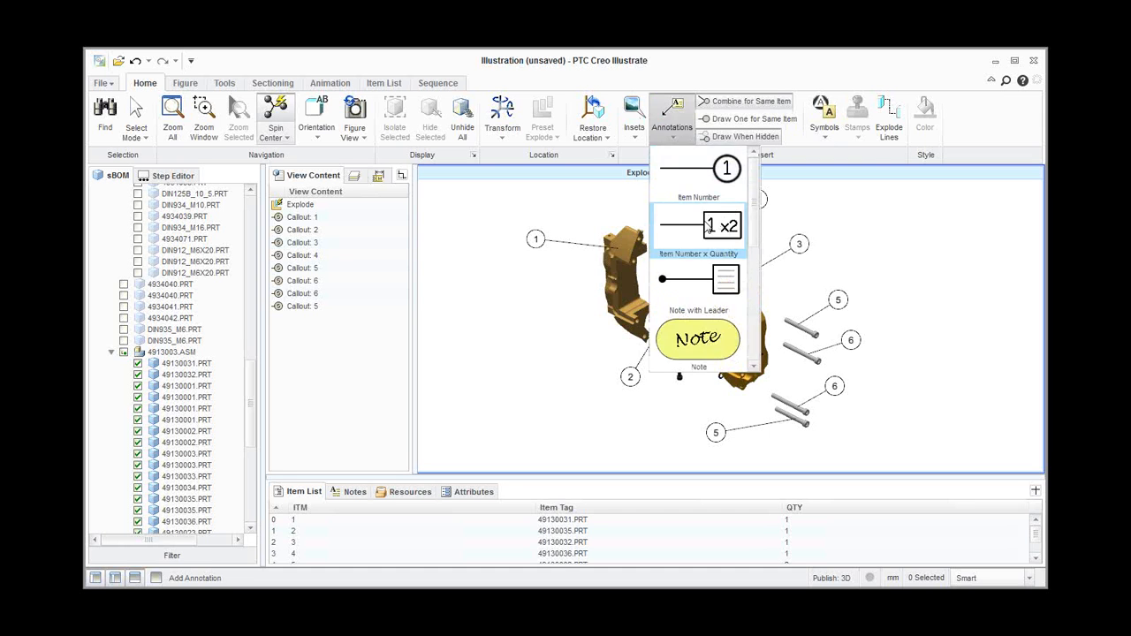
click(698, 170)
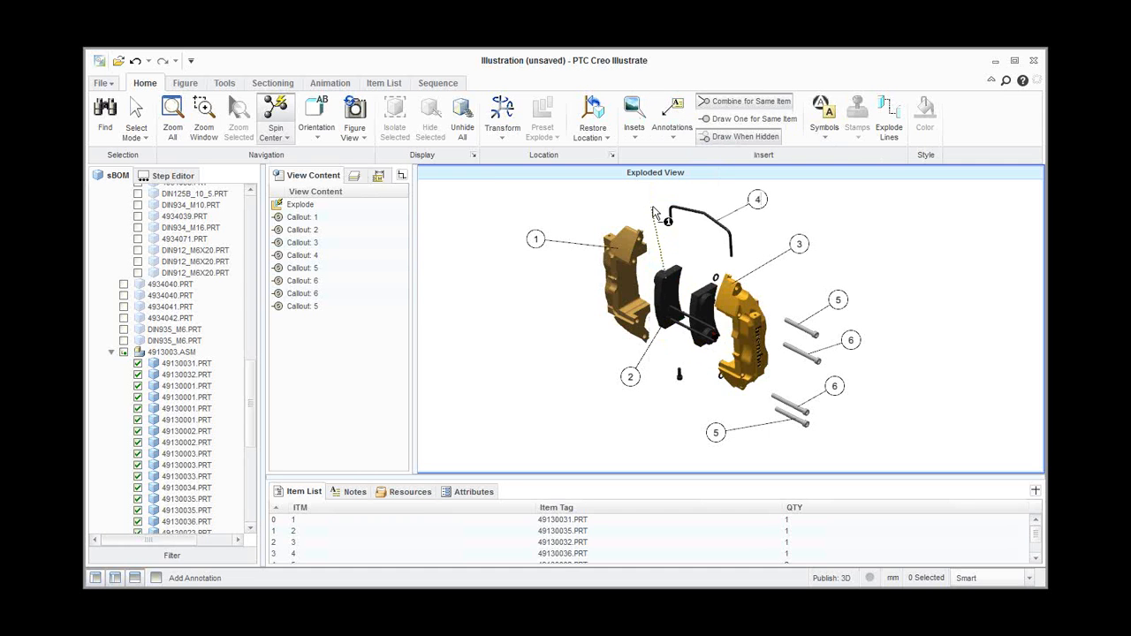
key(Escape)
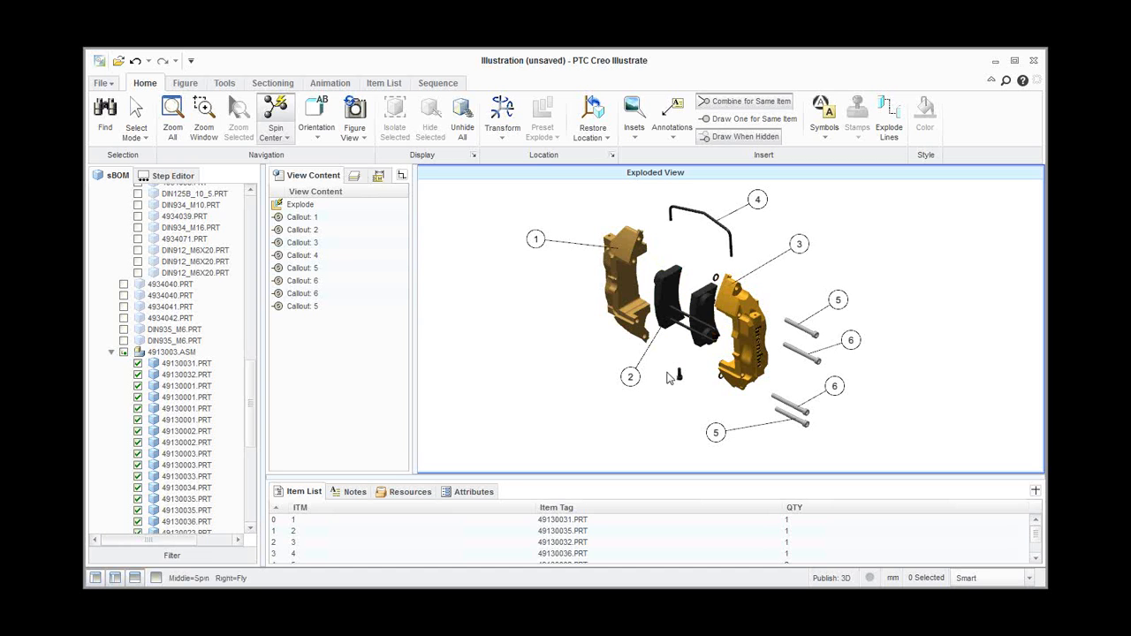
drag(699, 344, 683, 390)
click(695, 368)
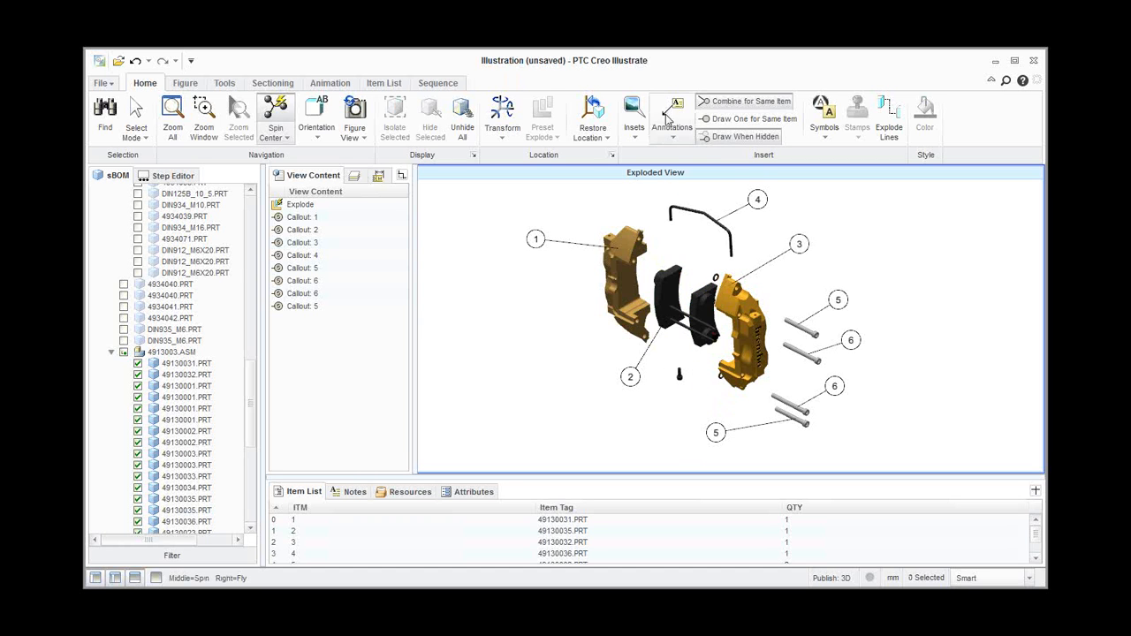
- Add an Item Number x Quantity callout to the brake pad nearest the brembo-lettered caliper half, placed below it
click(672, 133)
click(709, 166)
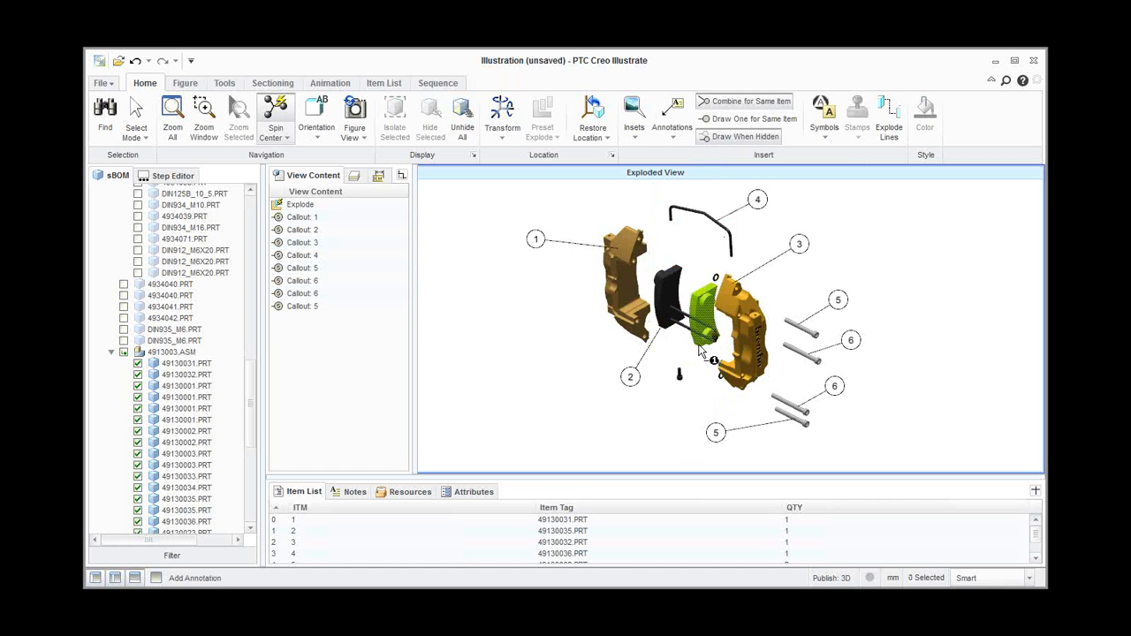
click(703, 349)
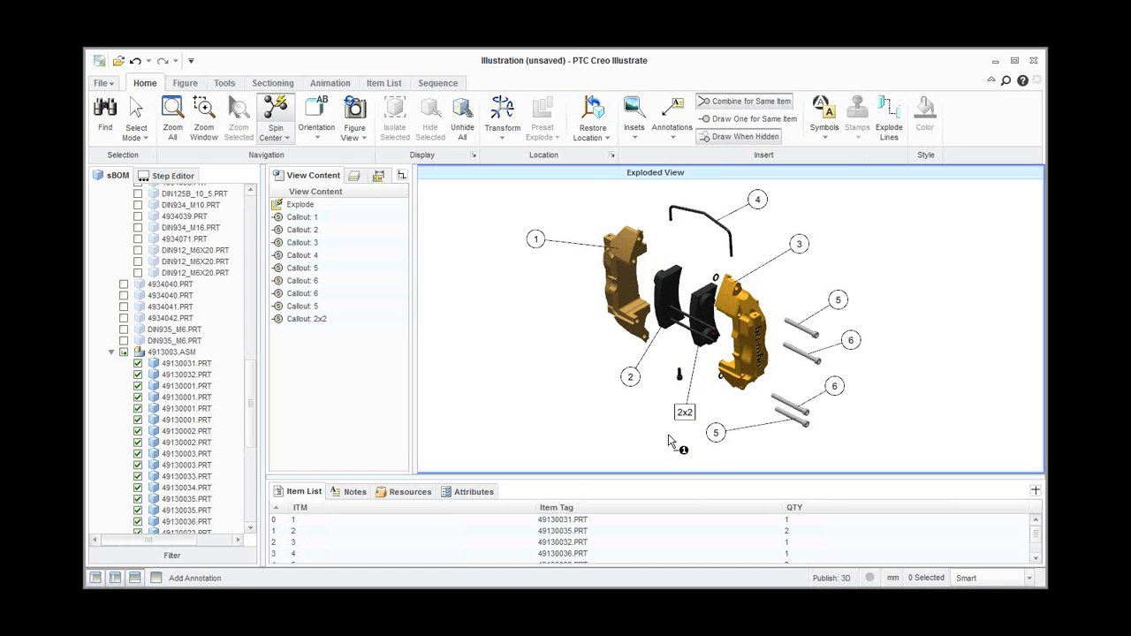
key(Escape)
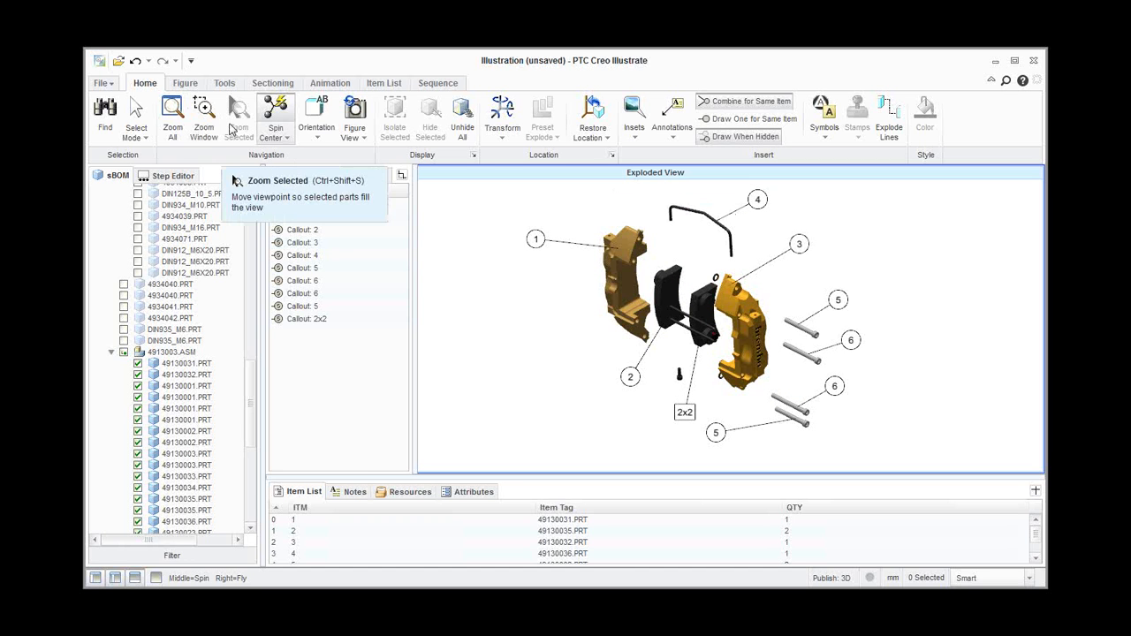
- Try the Shaded Illustration and Colored HLR render modes on the figure, and finish with HLR
click(187, 84)
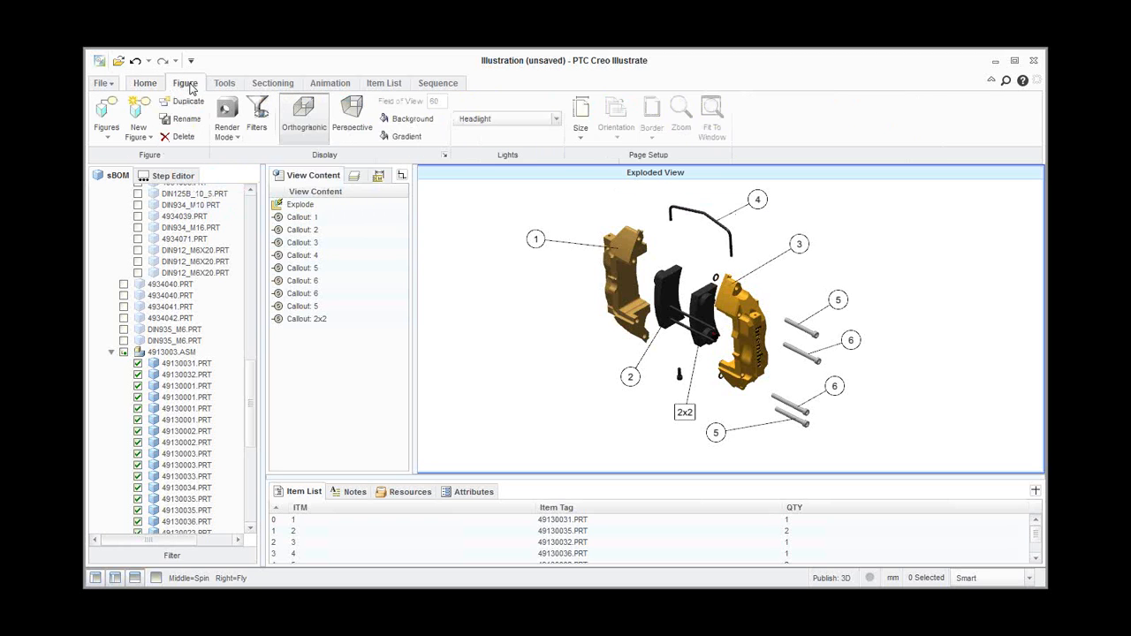
click(236, 134)
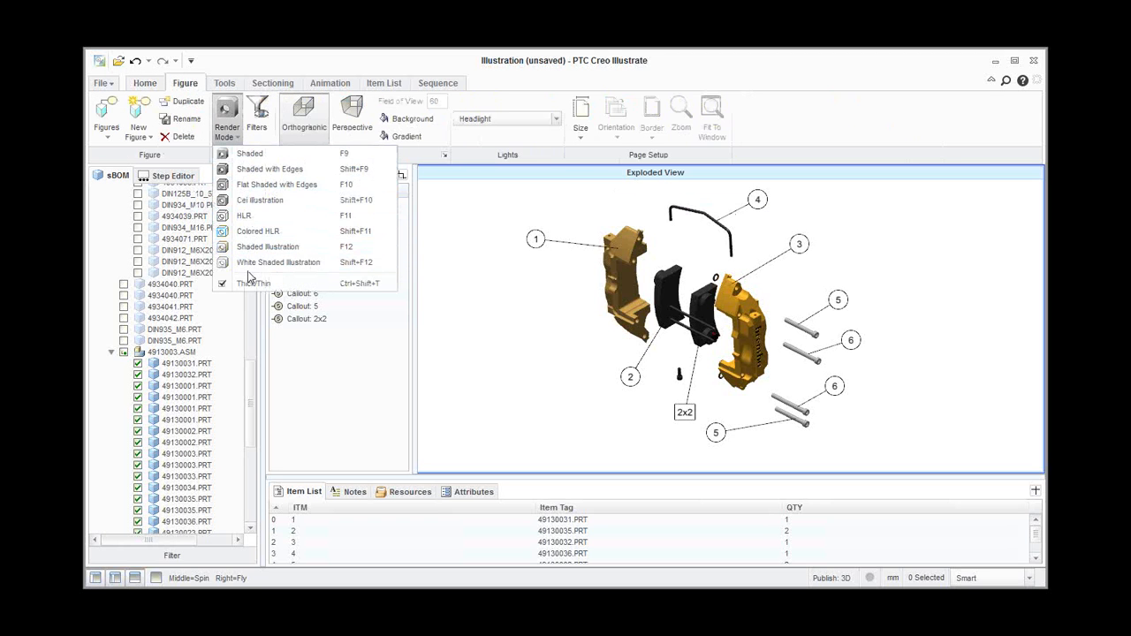
click(262, 250)
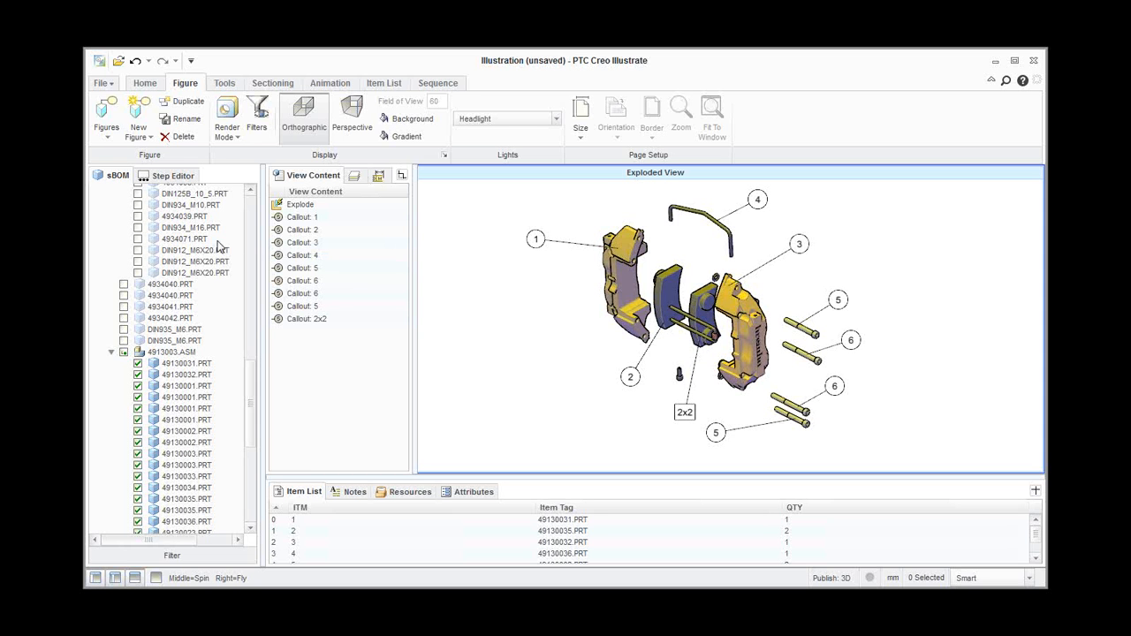
click(227, 129)
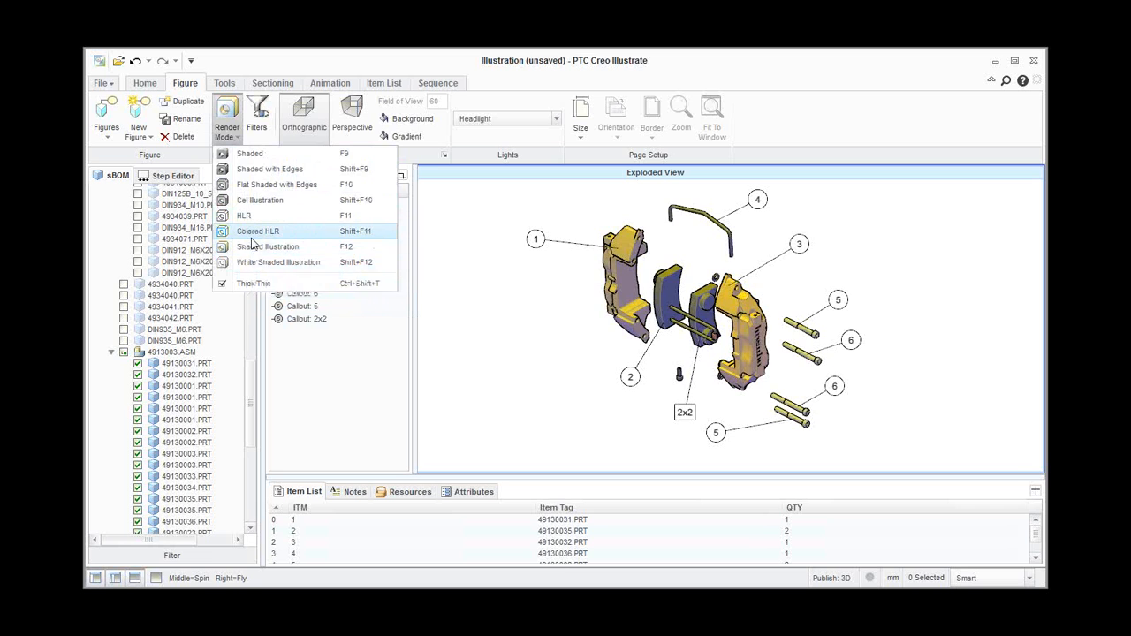
click(256, 232)
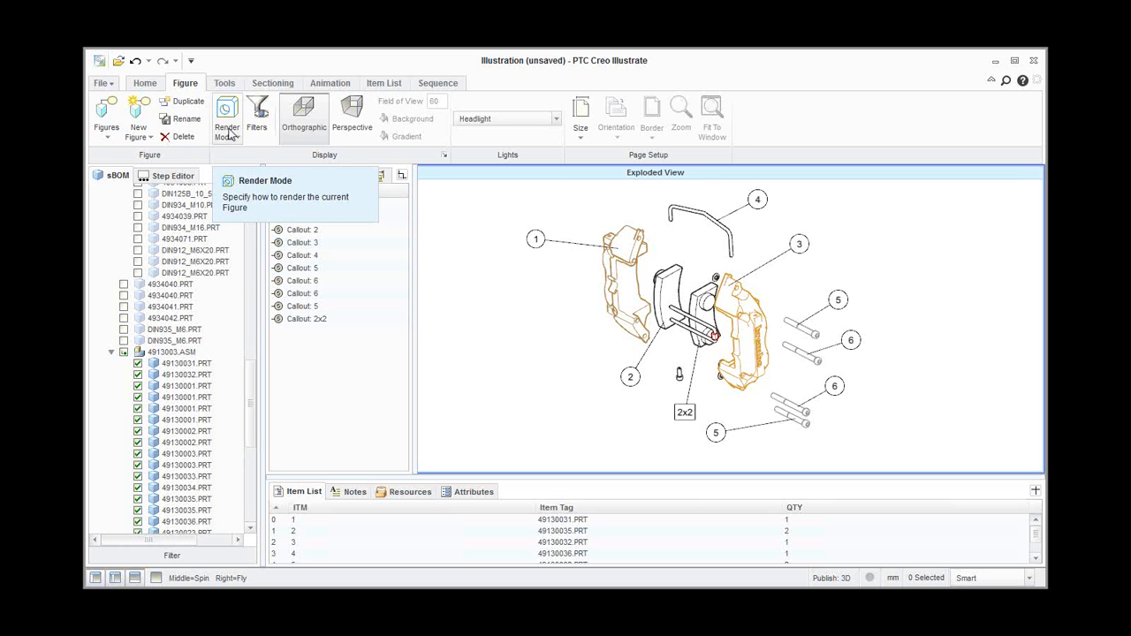
click(227, 133)
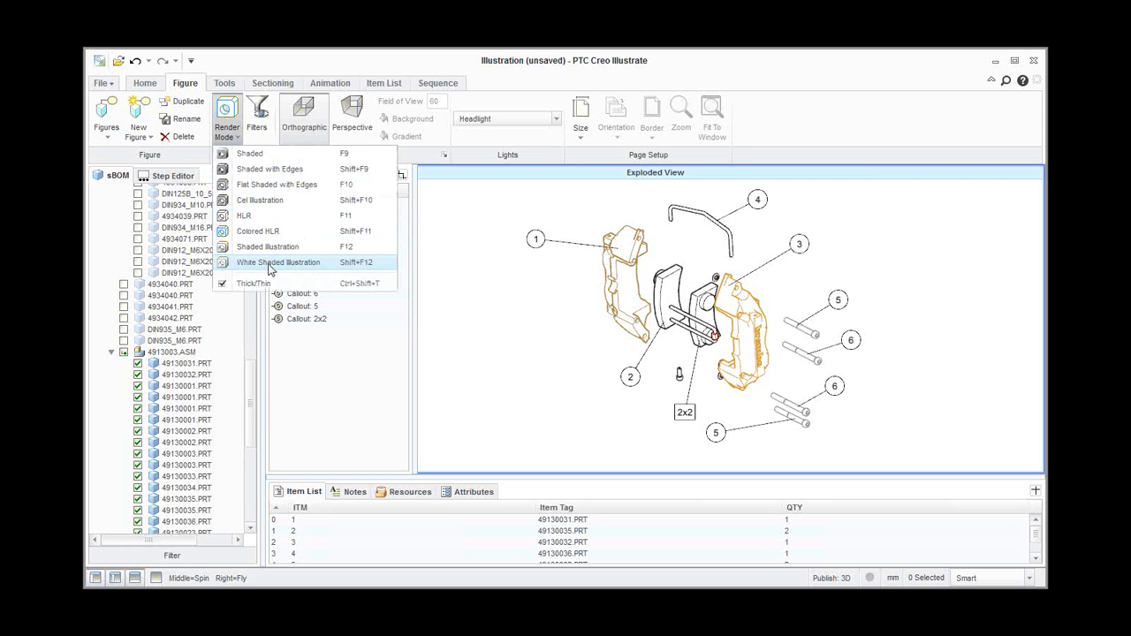
click(262, 221)
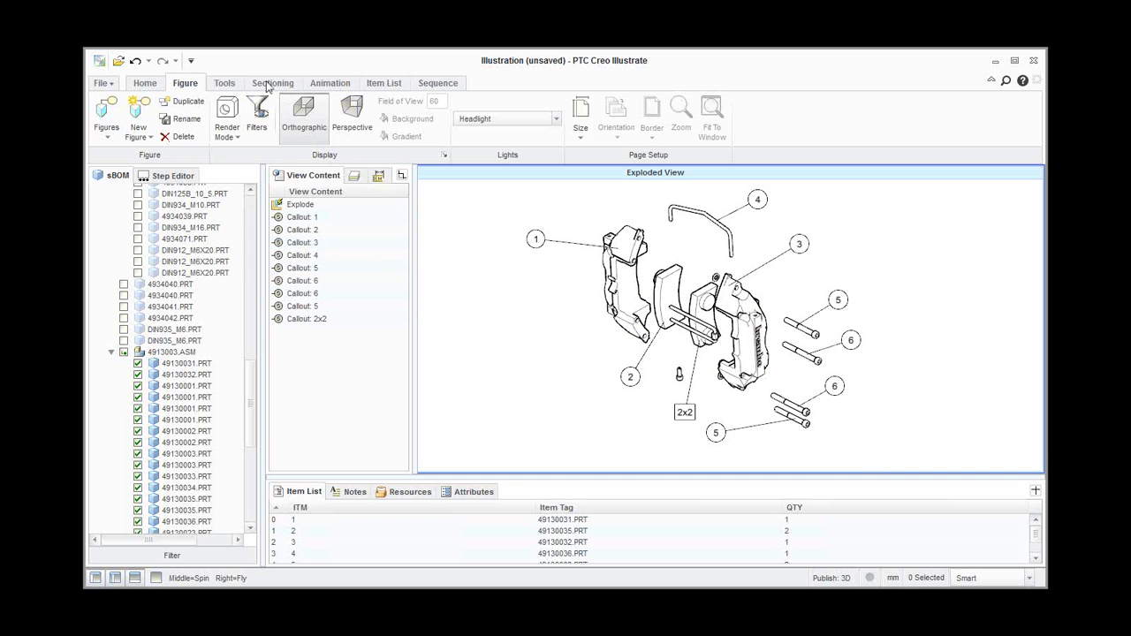
- Save the figure as a CGM illustration file in the CGM Files folder, adding "Creo" to the Exploded View file name
click(104, 84)
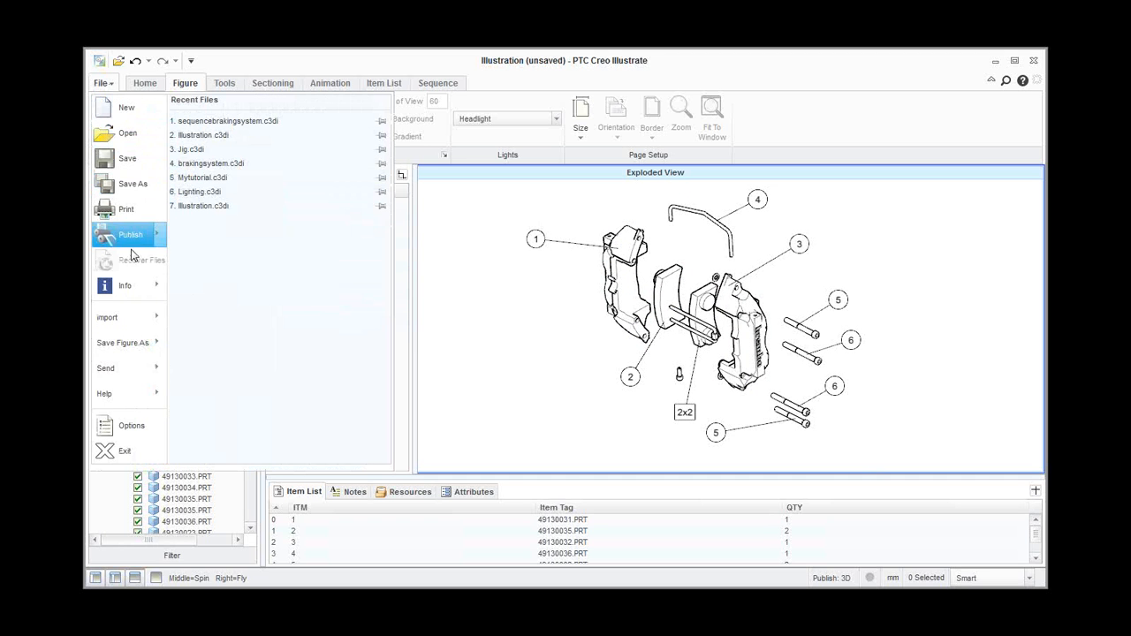
mouse_move(145, 242)
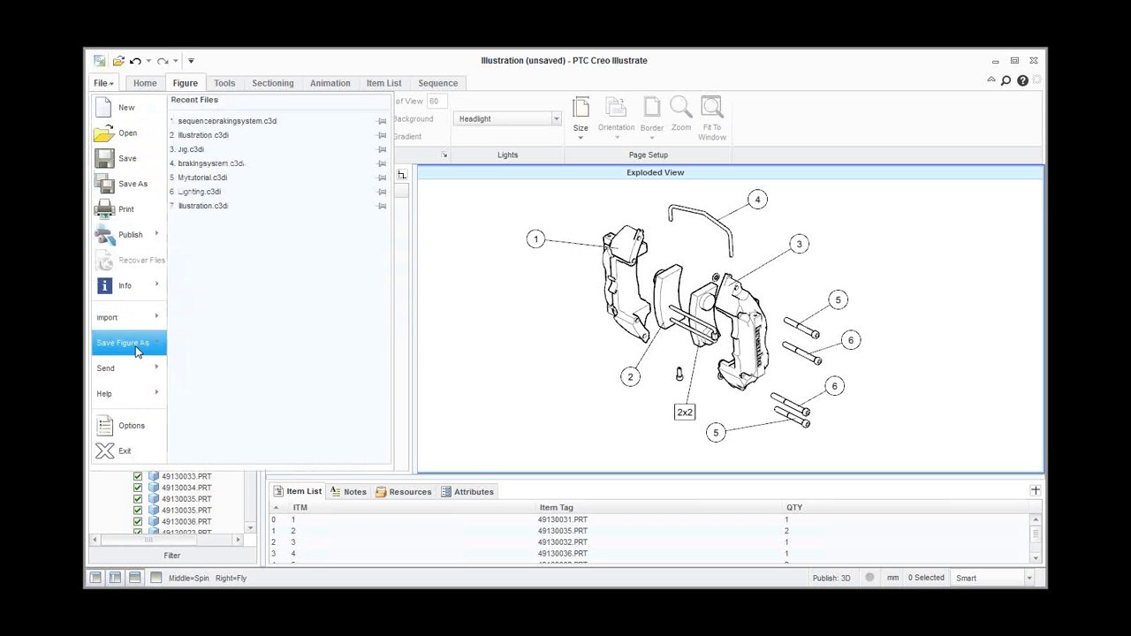
mouse_move(137, 352)
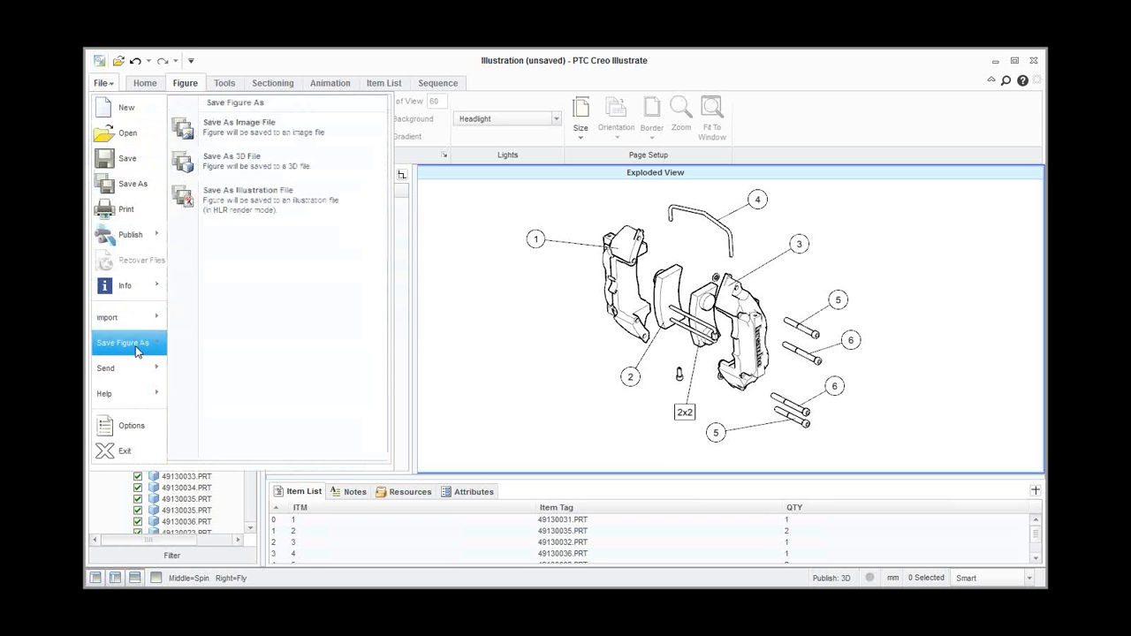
click(247, 197)
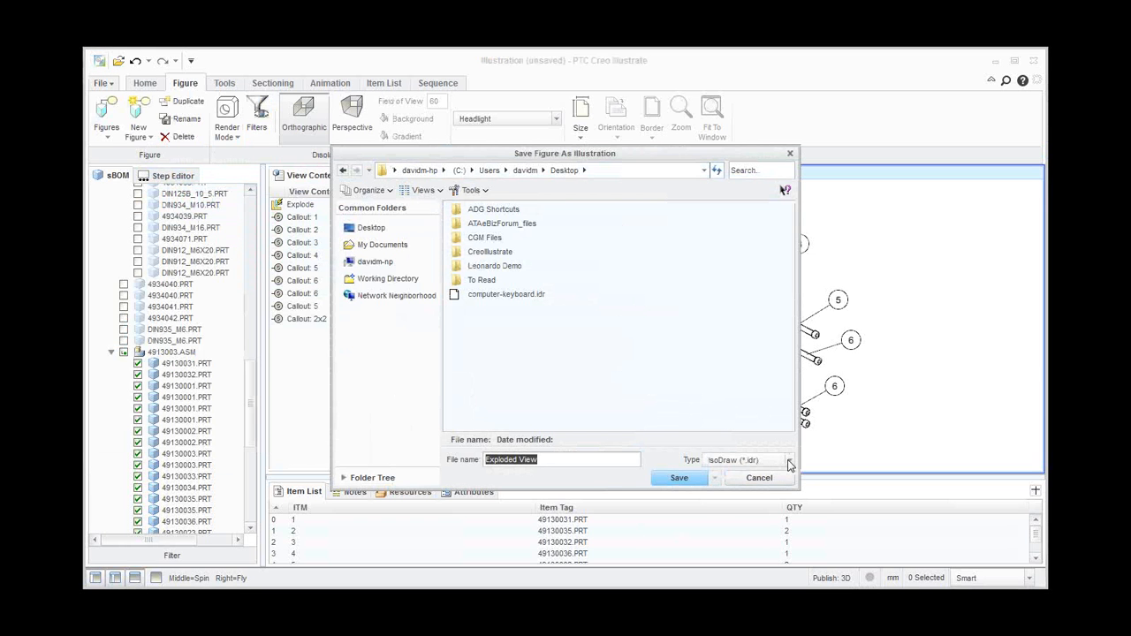
click(790, 461)
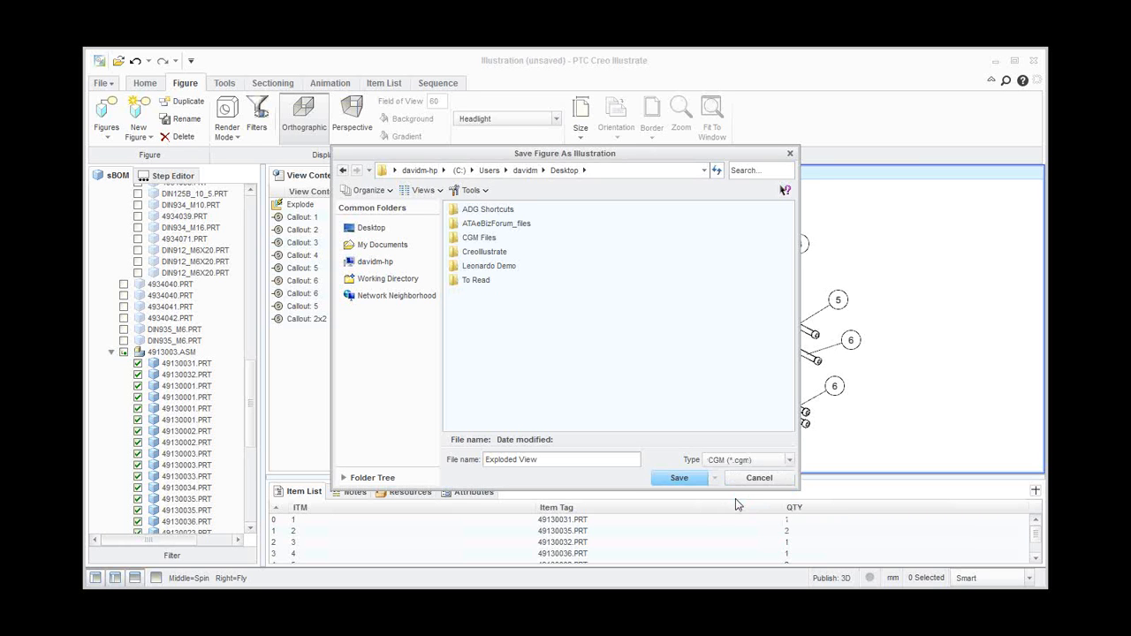
double_click(480, 239)
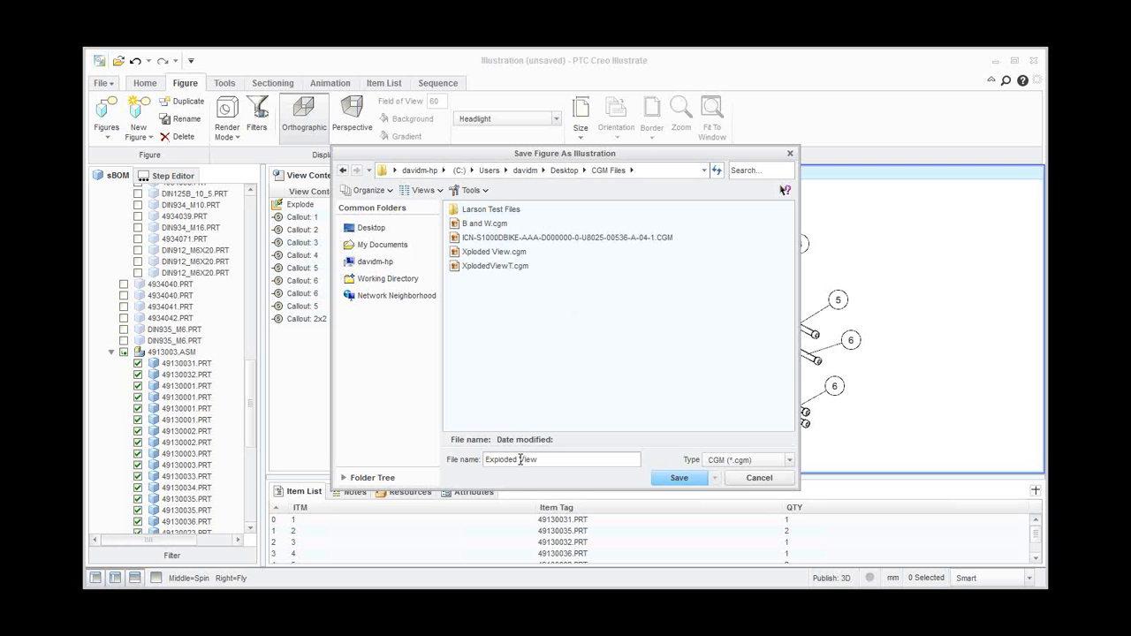
click(548, 459)
text(Creo)
click(680, 478)
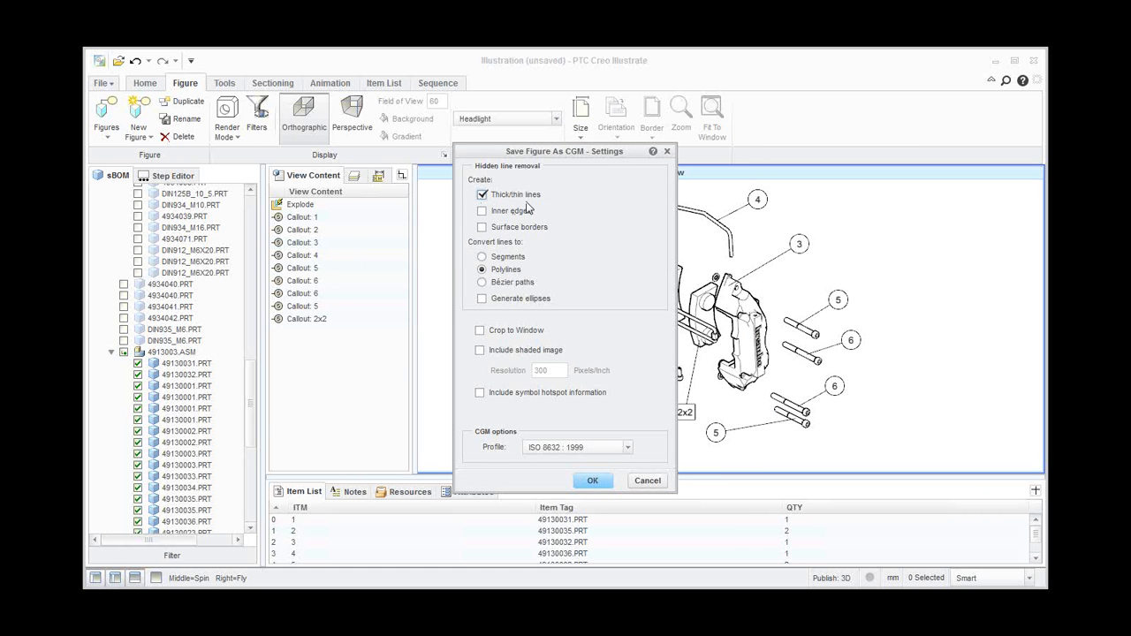
- Export the CGM with lines converted to Bézier paths, ellipses generated and the WebCGM 2.0 profile
click(483, 282)
click(483, 299)
click(628, 449)
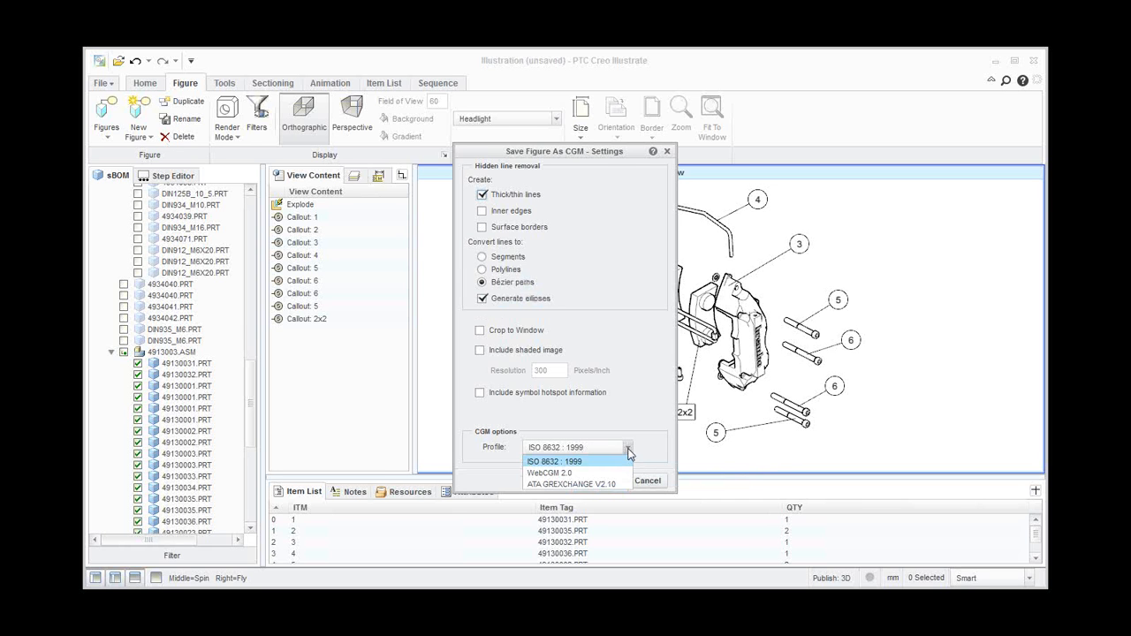
click(588, 476)
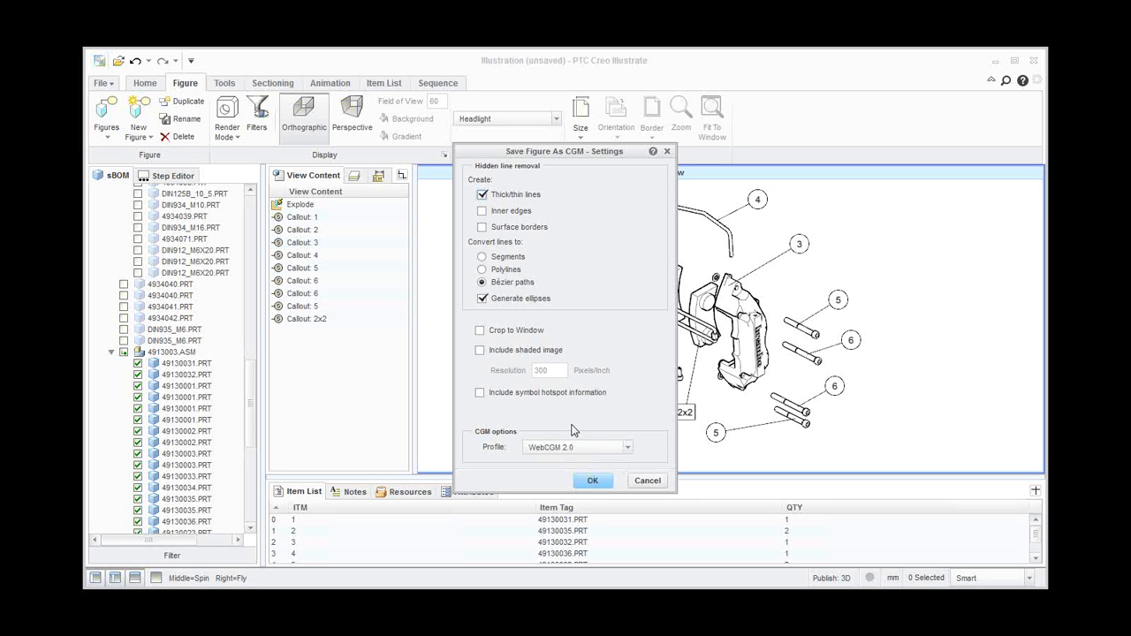
click(593, 481)
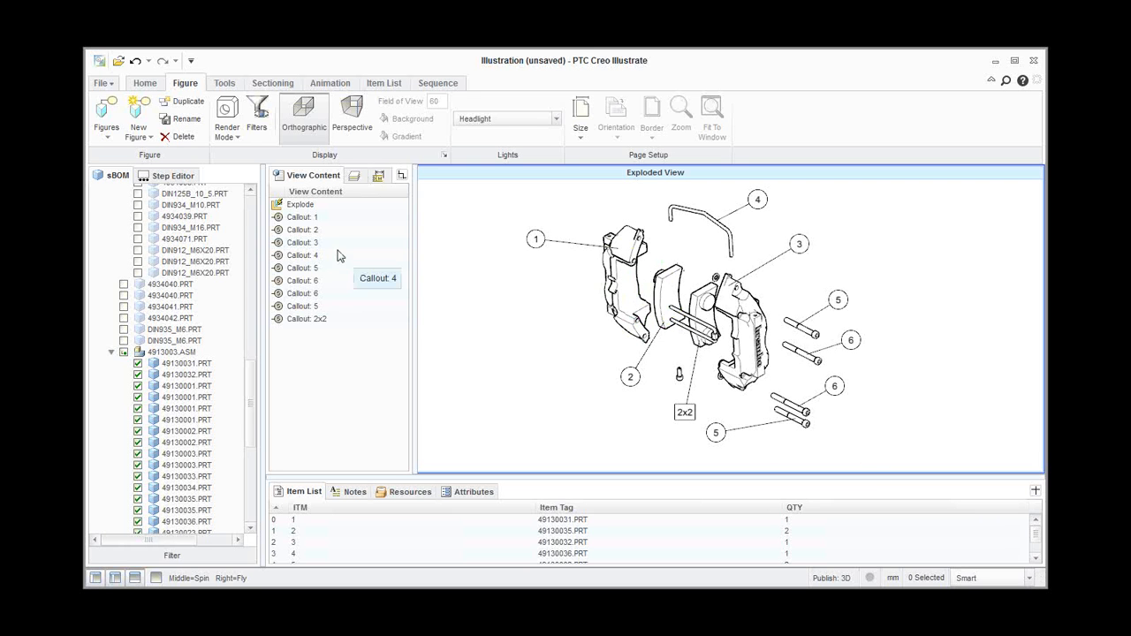
- Switch to the Animation figure and turn on advanced animation editing
click(114, 107)
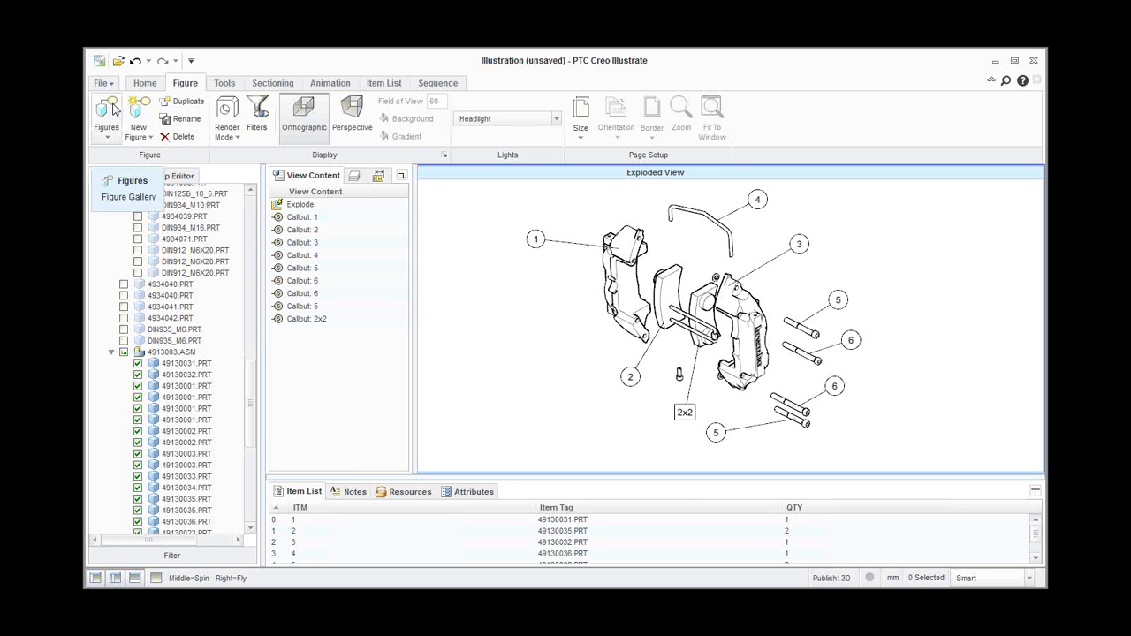
click(128, 197)
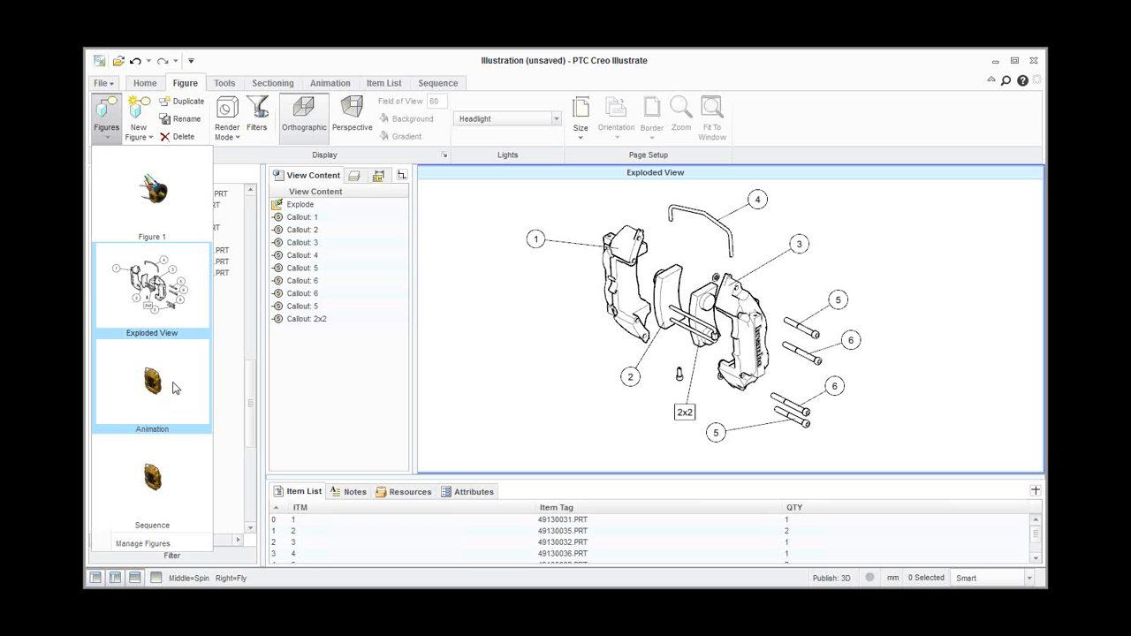
click(163, 386)
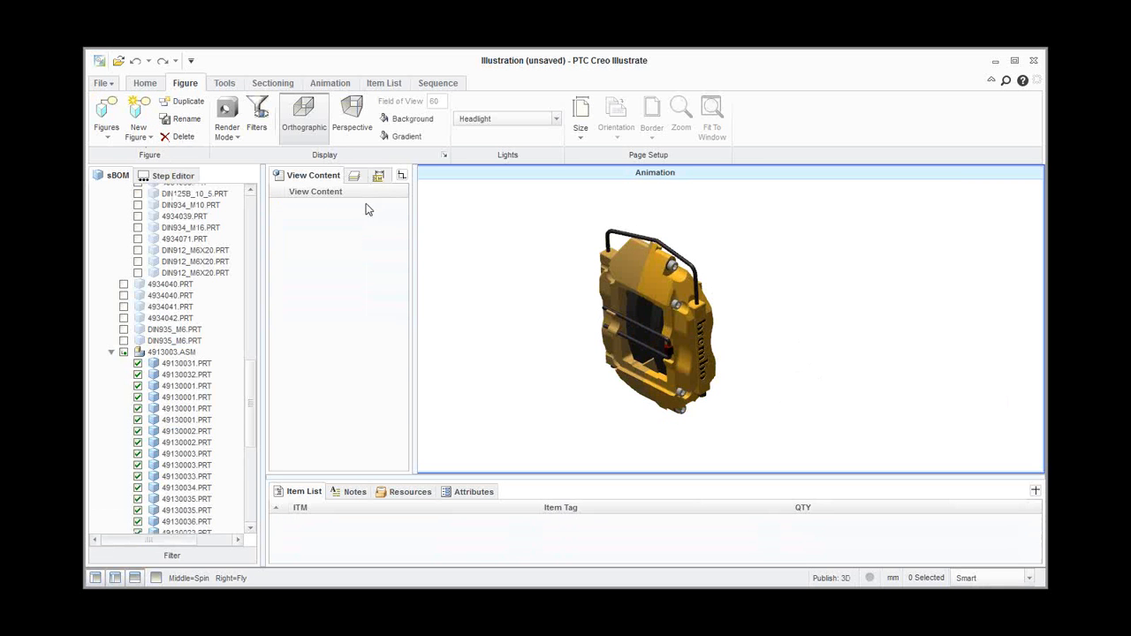
click(110, 134)
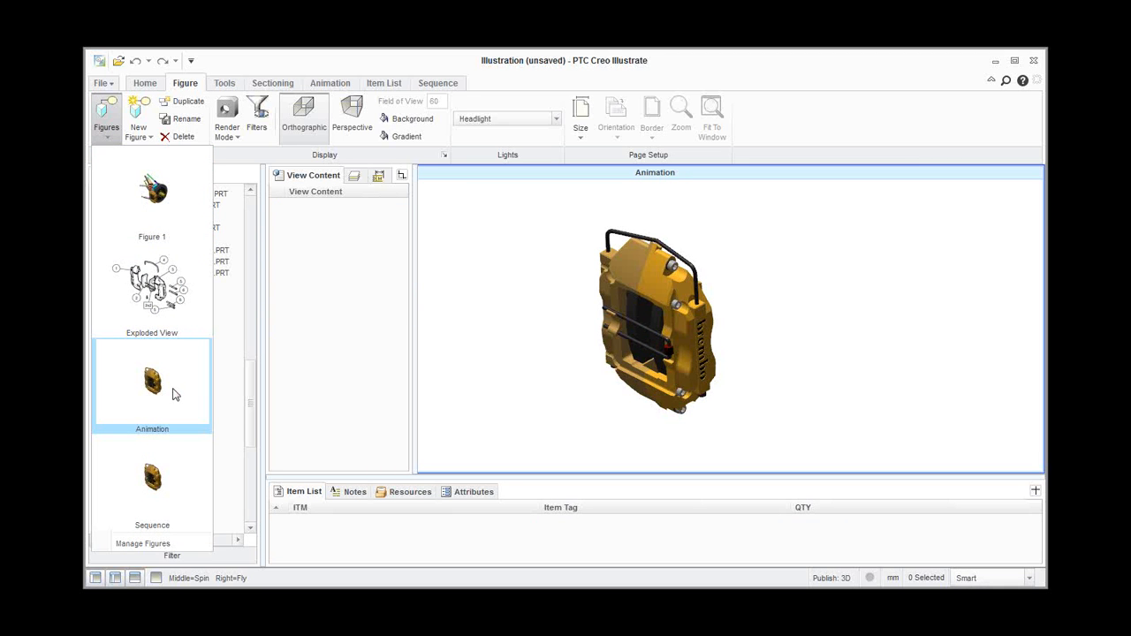
click(556, 283)
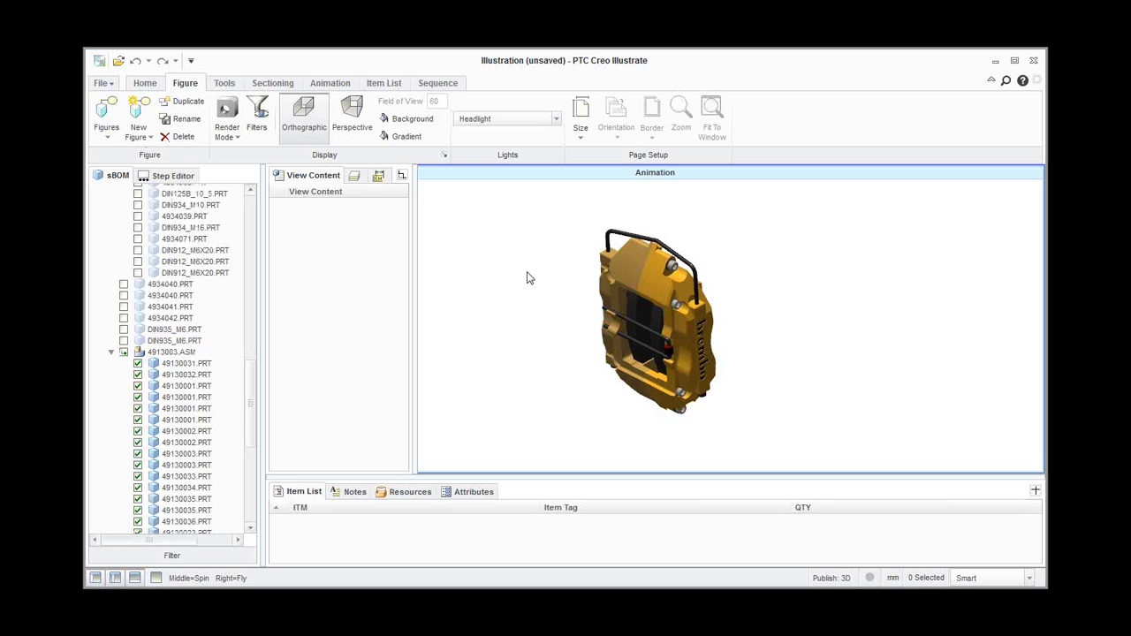
click(330, 83)
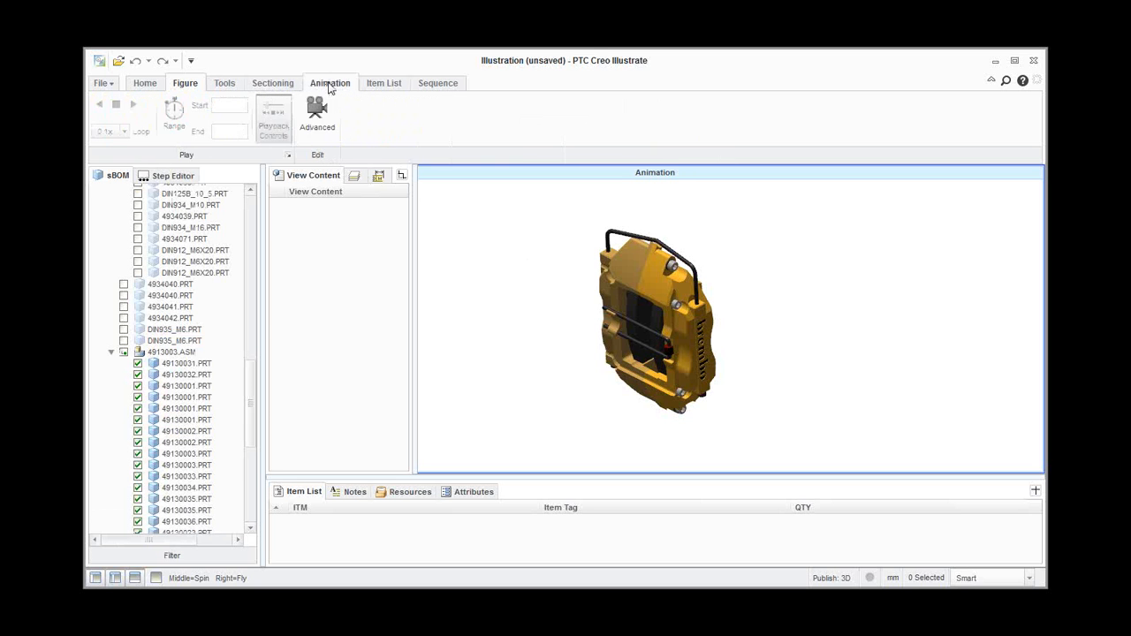
click(318, 115)
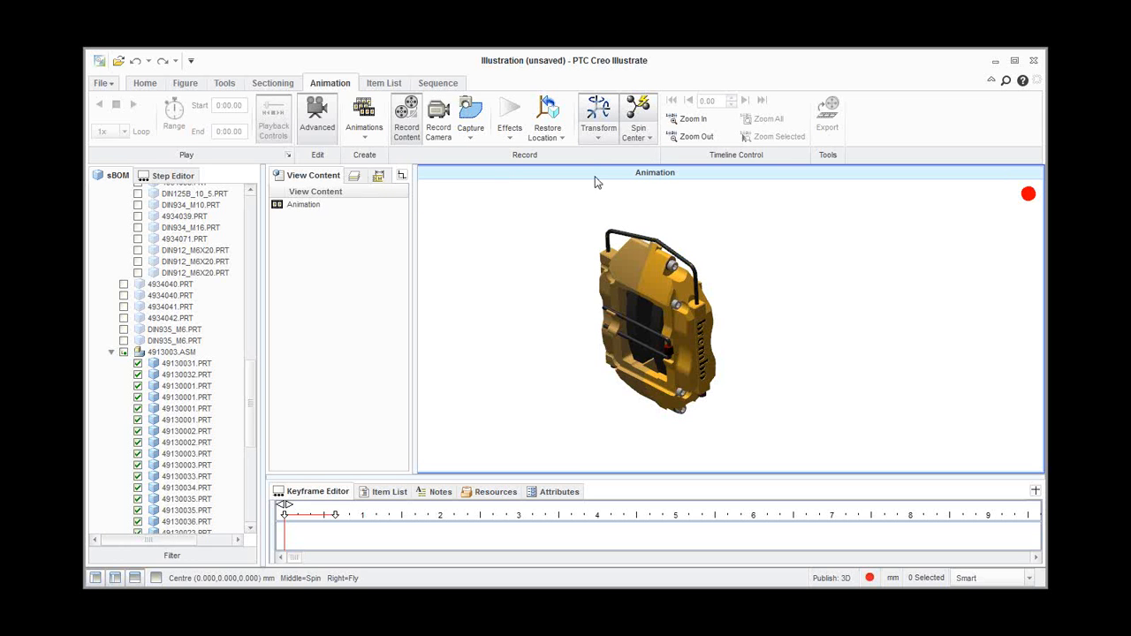
- Record a Transform that moves the bent tube straight up, clear of the caliper
click(599, 135)
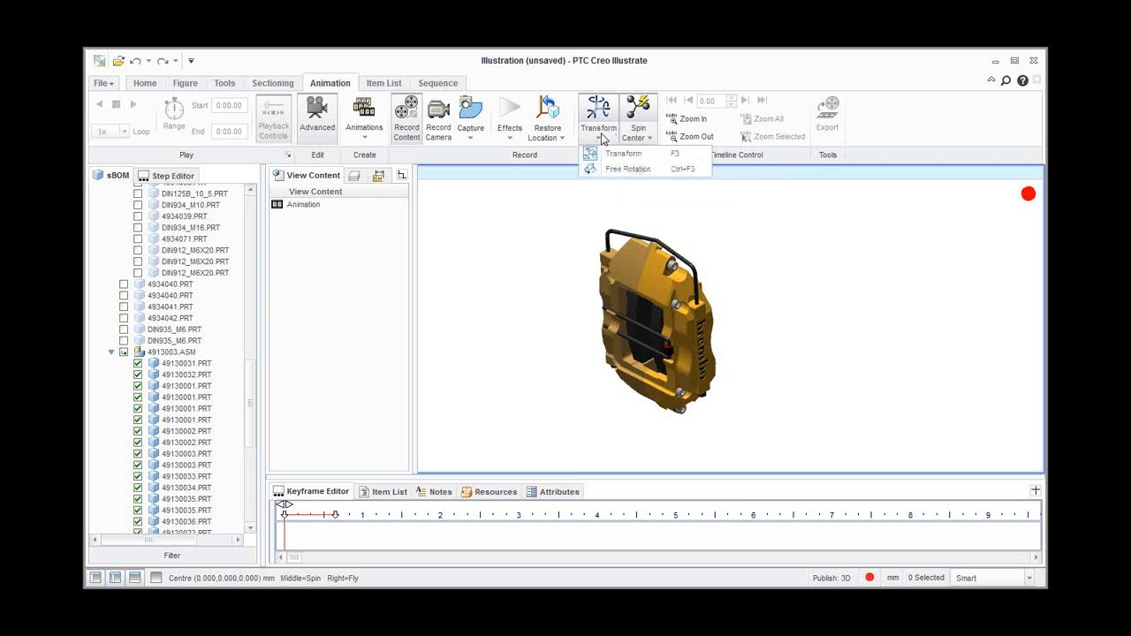
click(612, 155)
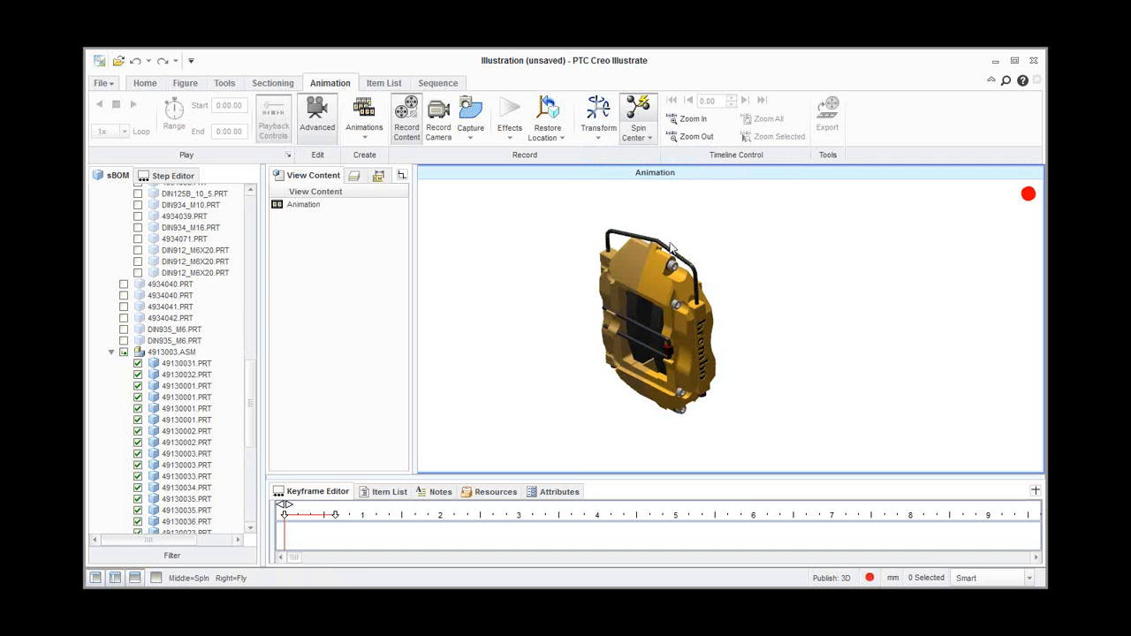
click(670, 254)
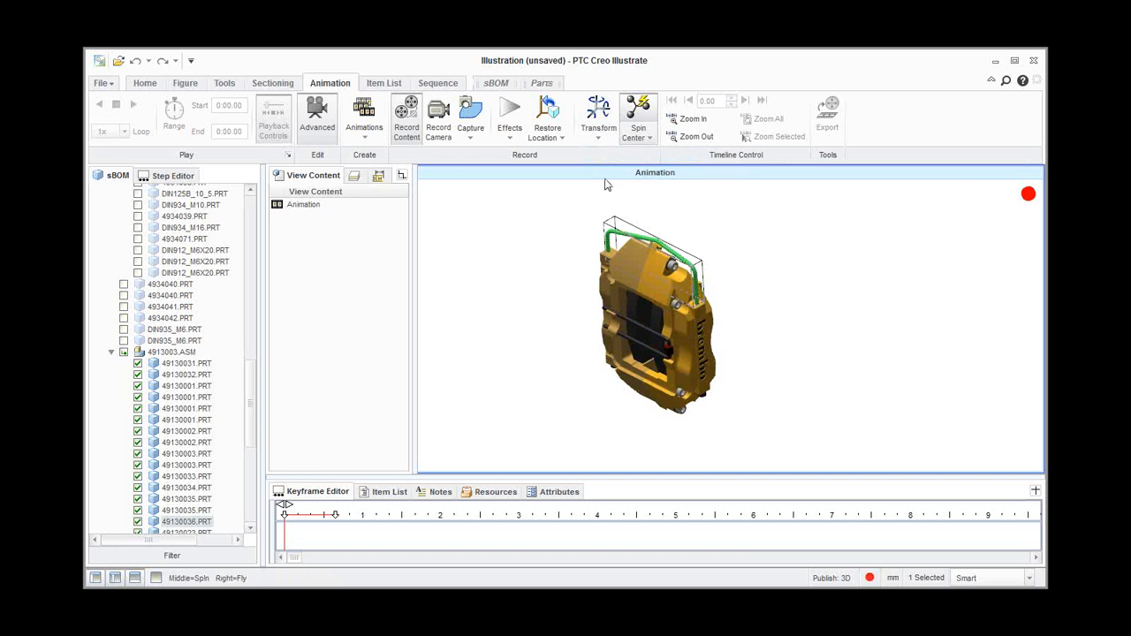
click(598, 137)
click(619, 155)
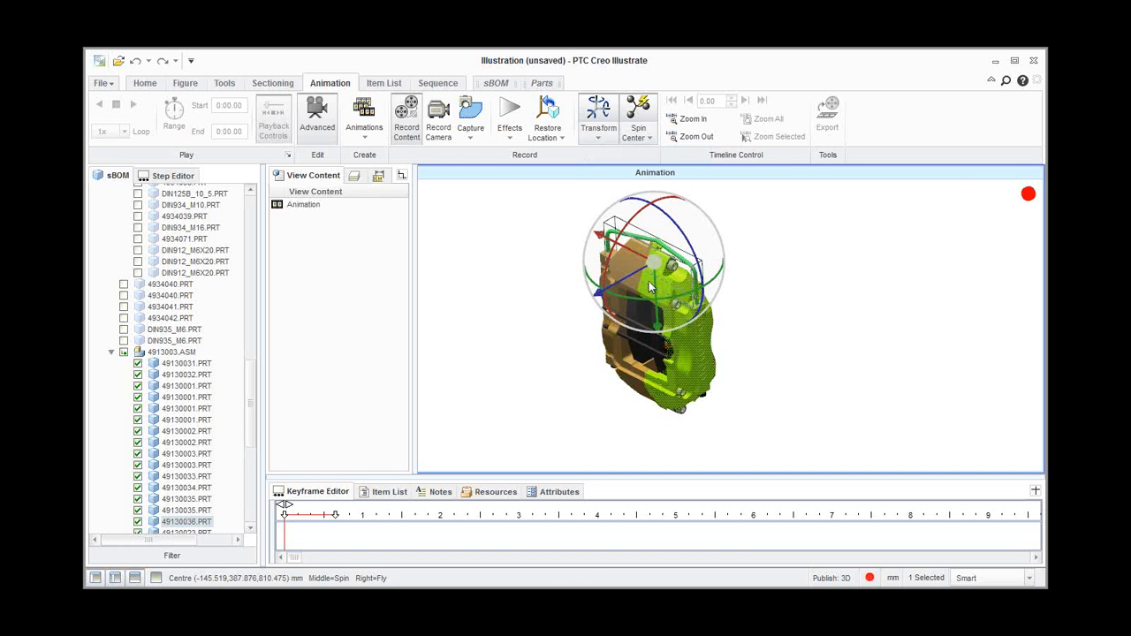
drag(654, 269, 654, 246)
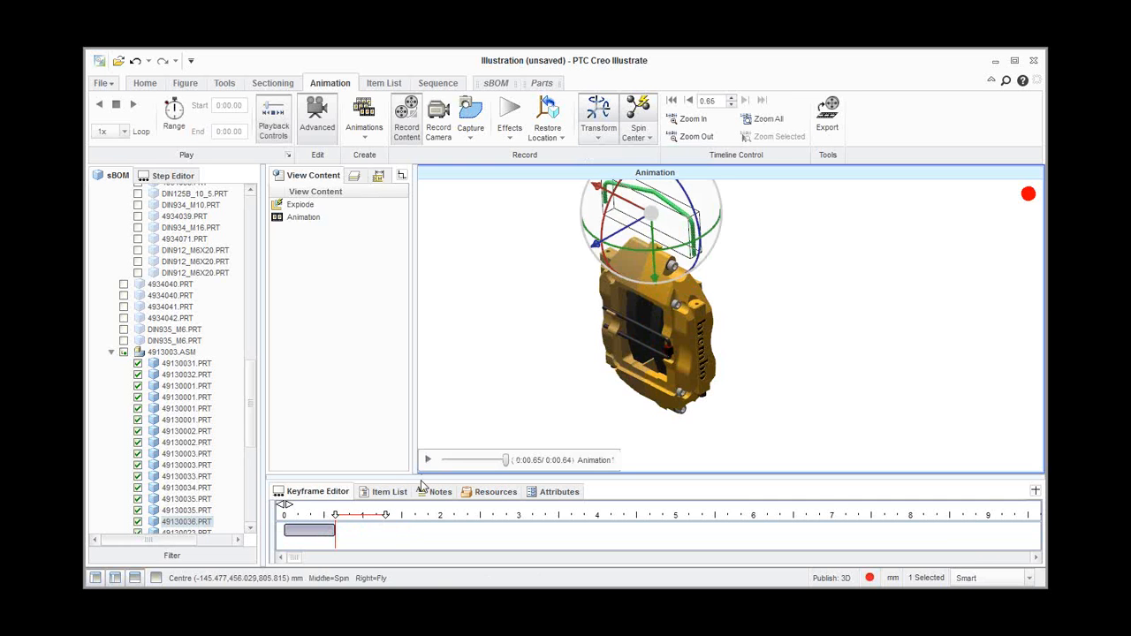
- Enlarge the Keyframe Editor, reveal its track list and expand Animation1 down to the property tracks of 49130036.PRT
drag(423, 478, 420, 441)
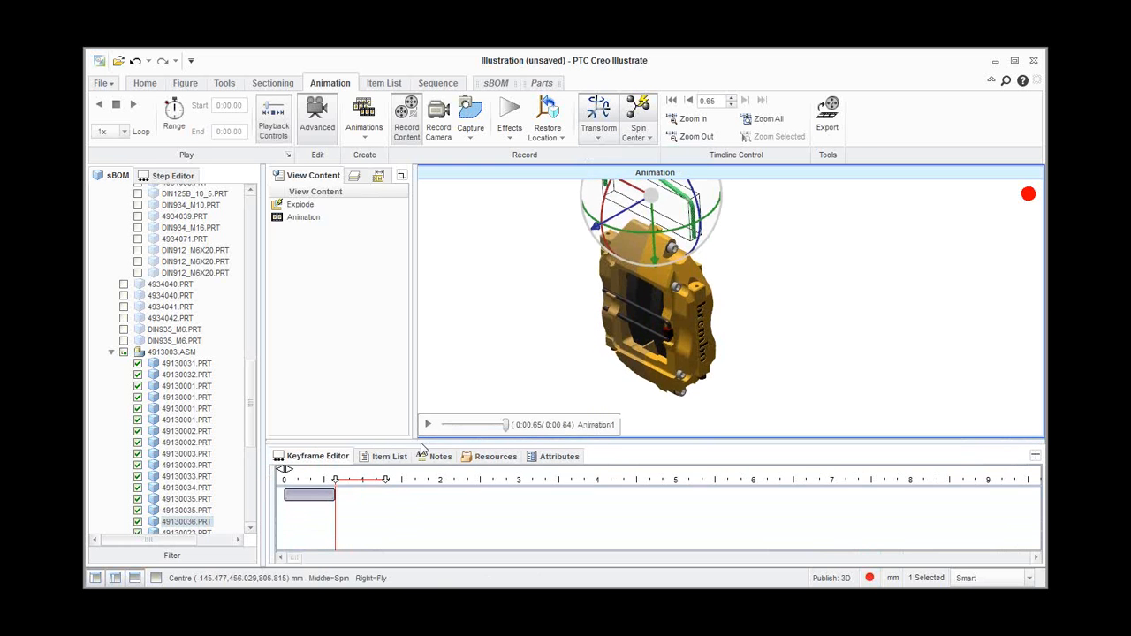
click(277, 495)
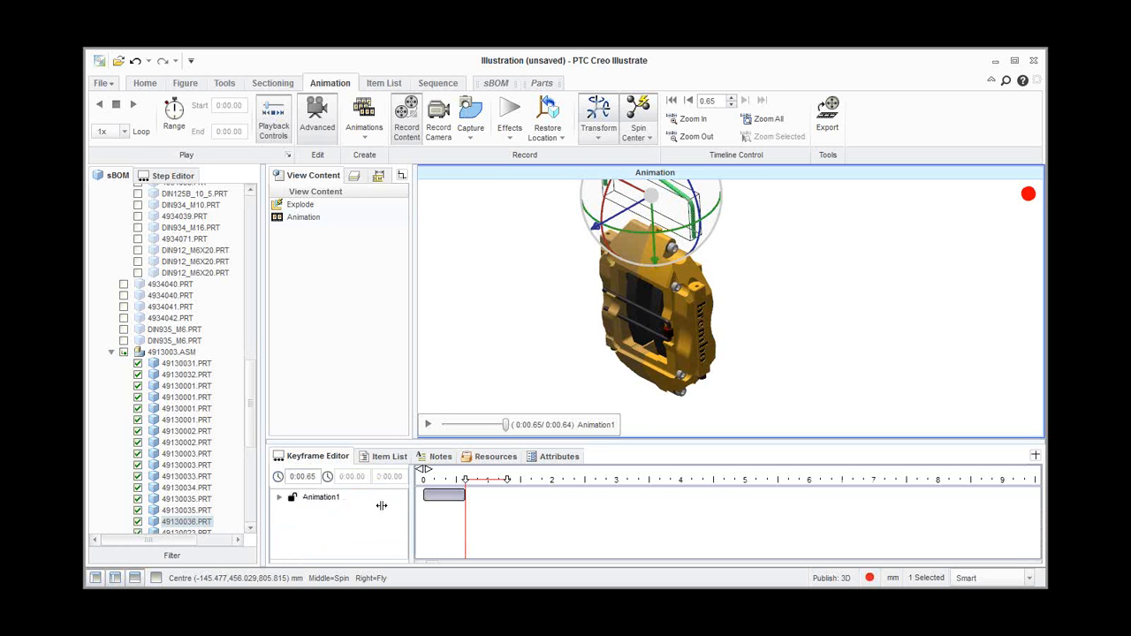
click(281, 499)
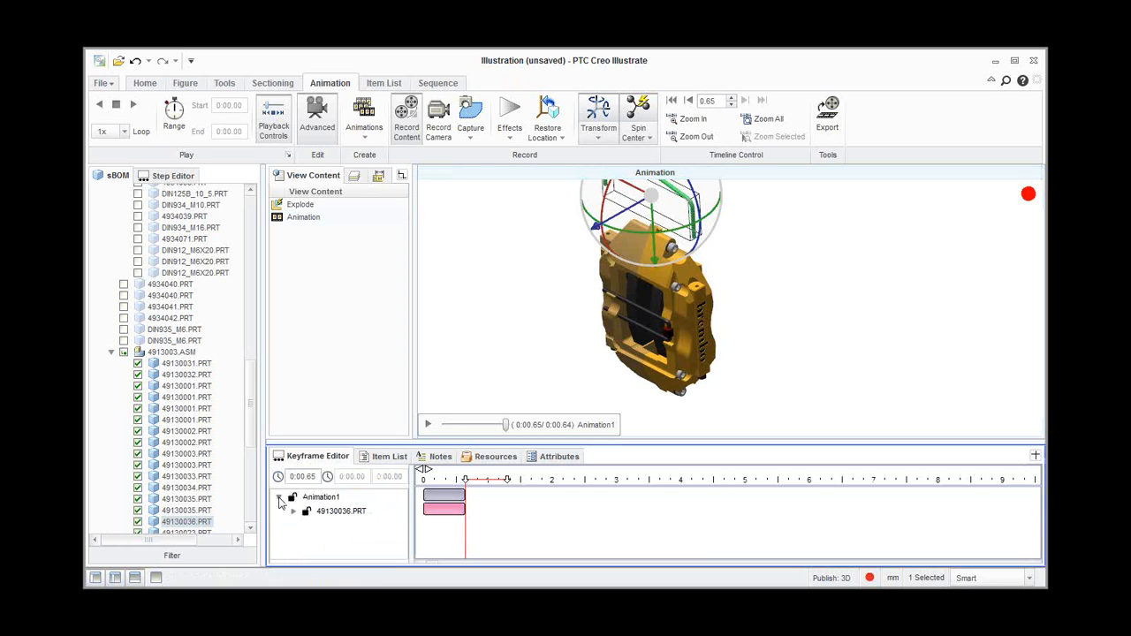
click(293, 512)
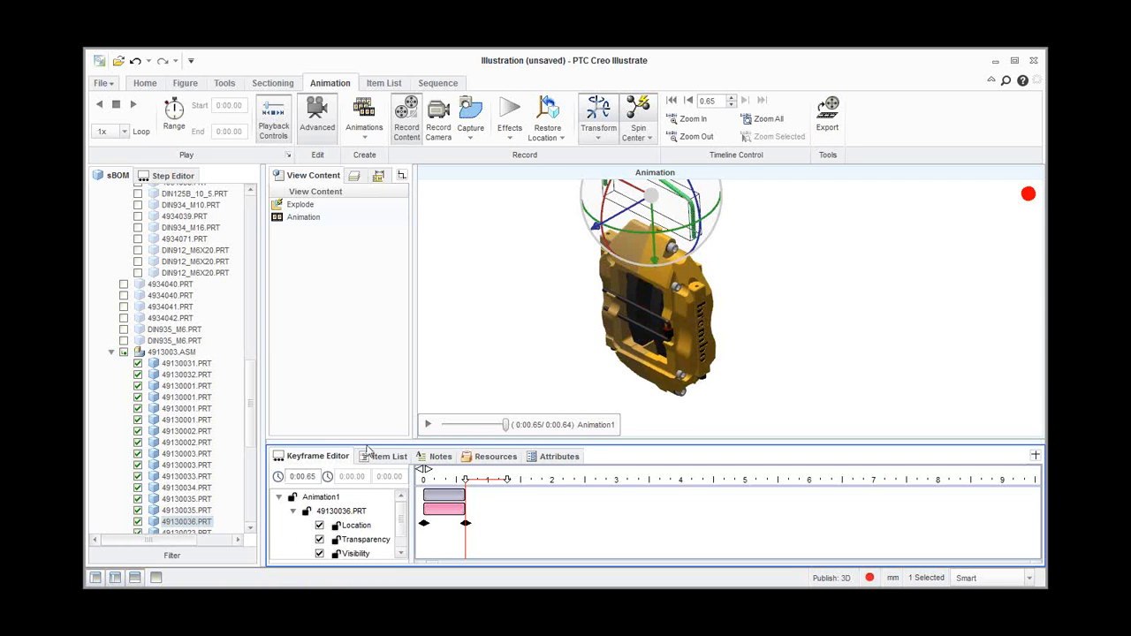
drag(382, 442, 383, 433)
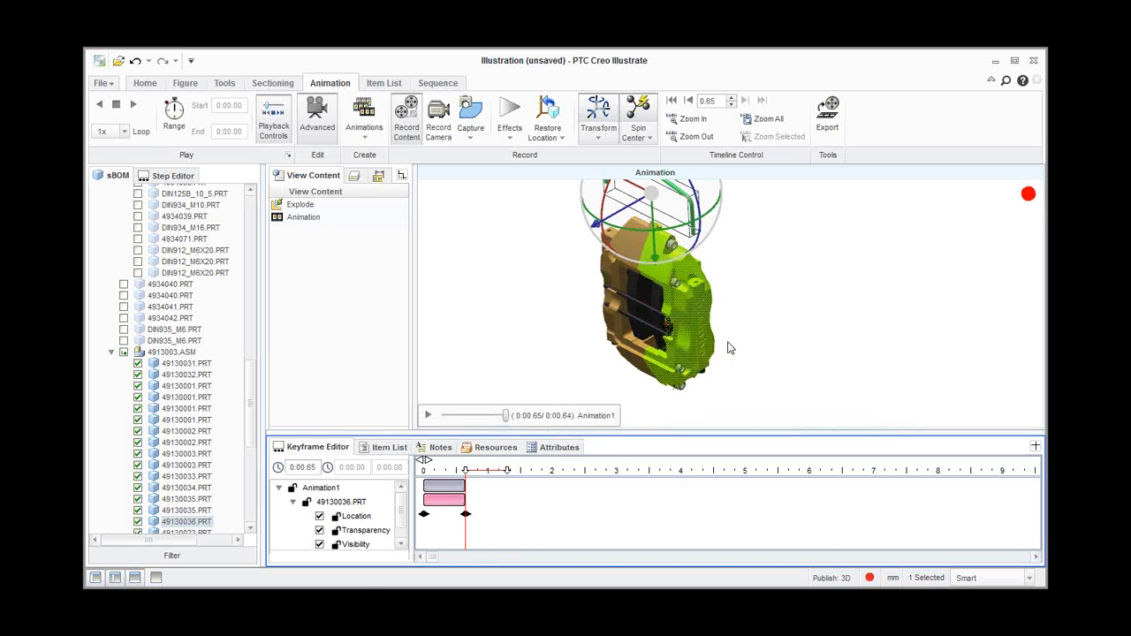
- Apply an Unscrew effect to the uppermost caliper bolt, 49130002.PRT, with the direction set to -X
click(880, 291)
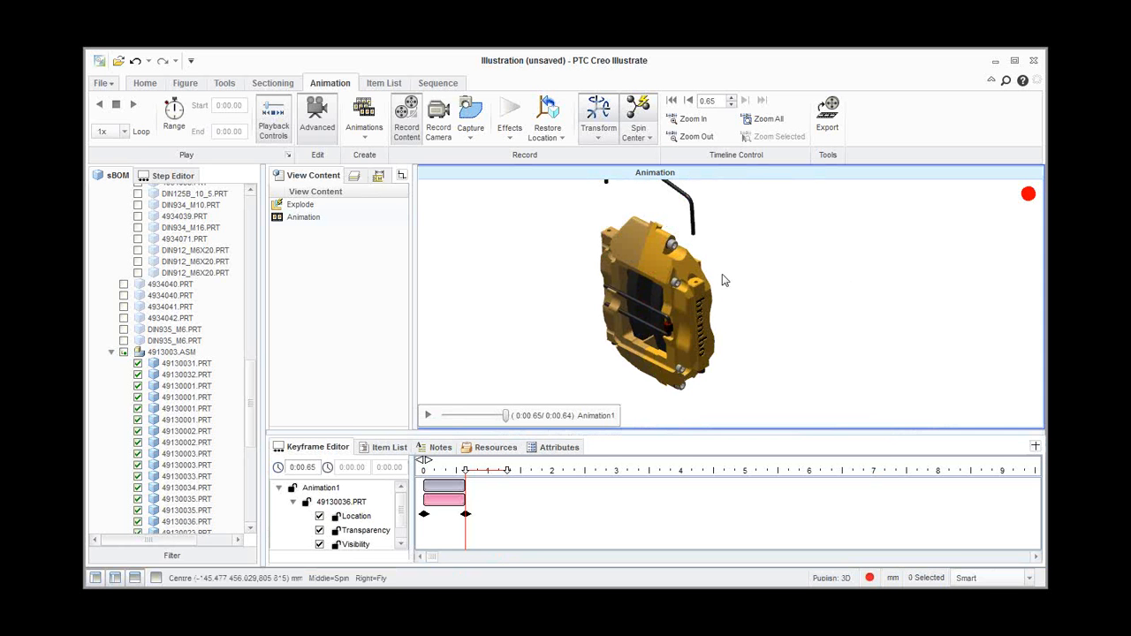
click(674, 247)
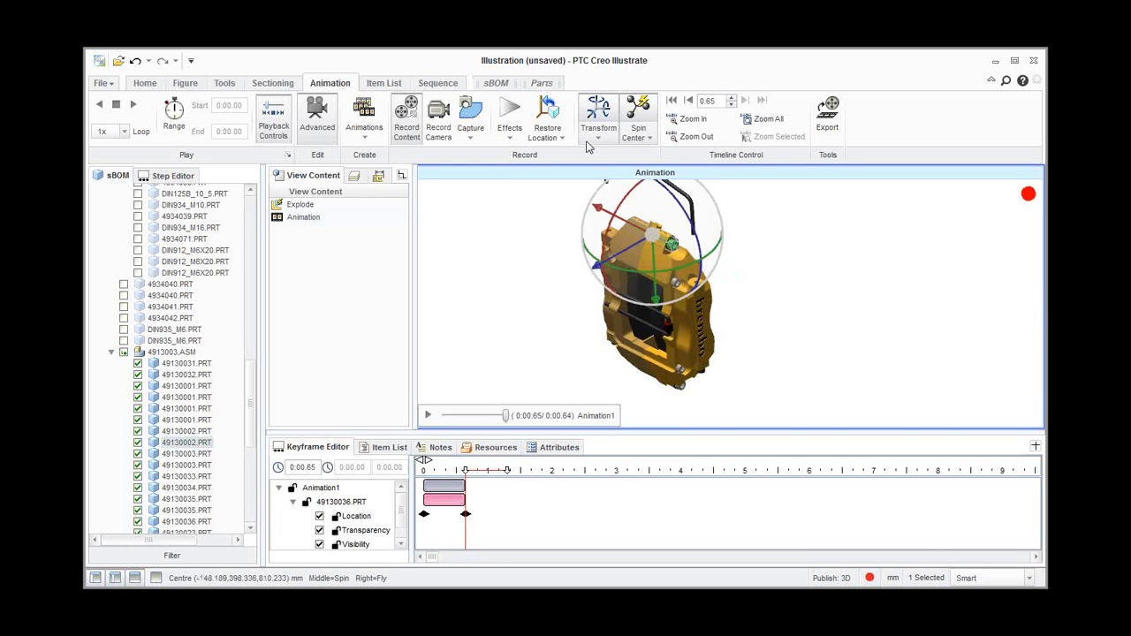
click(511, 132)
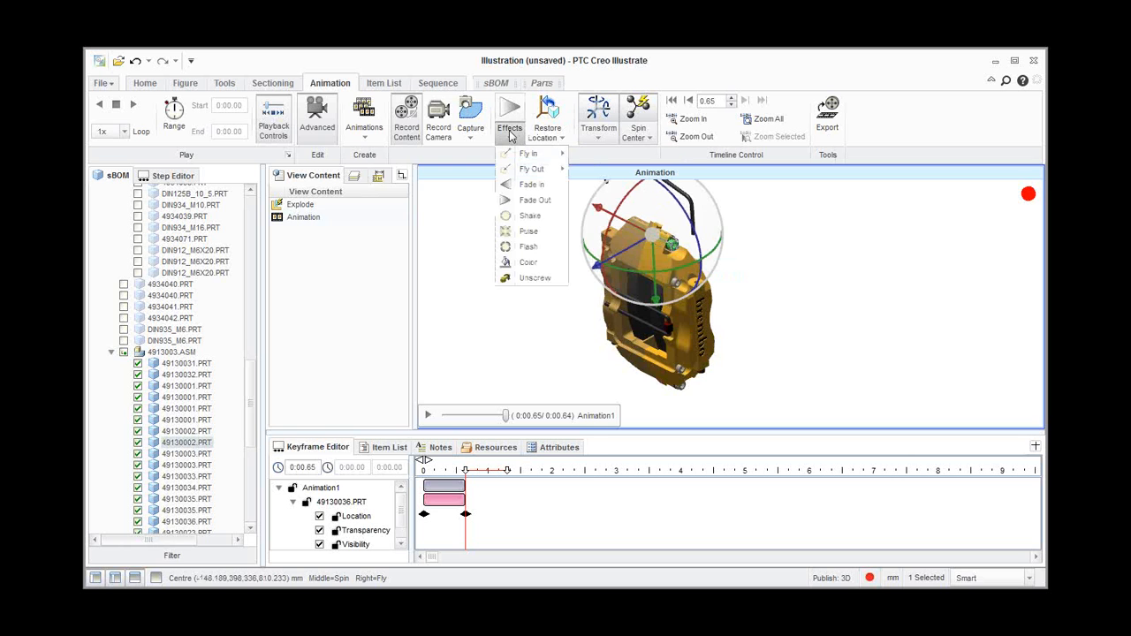
click(535, 279)
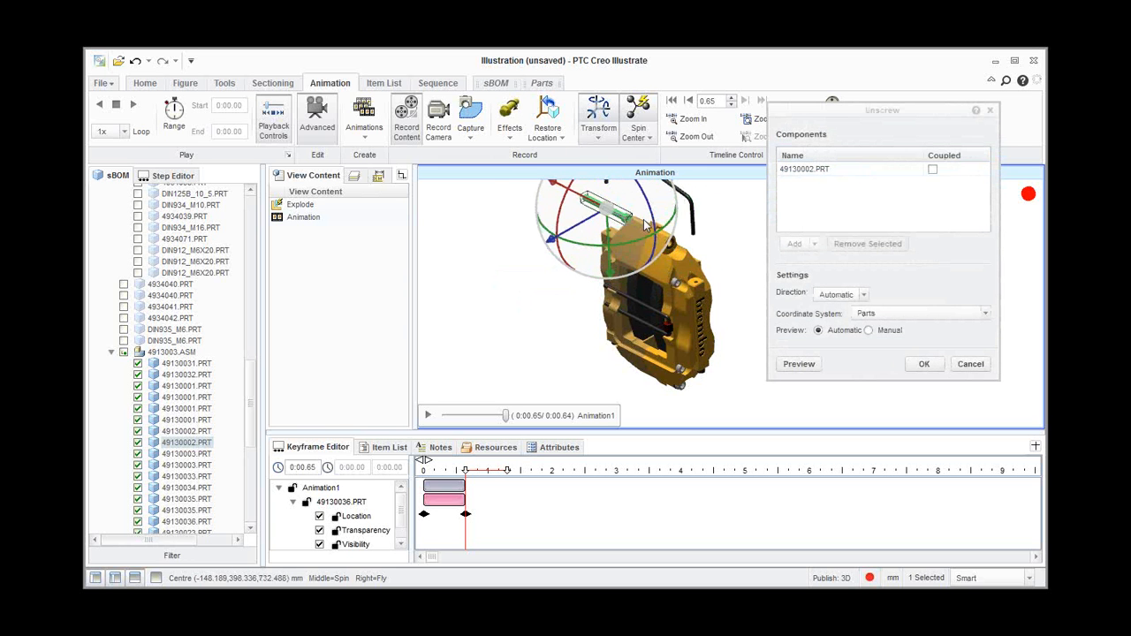
click(866, 295)
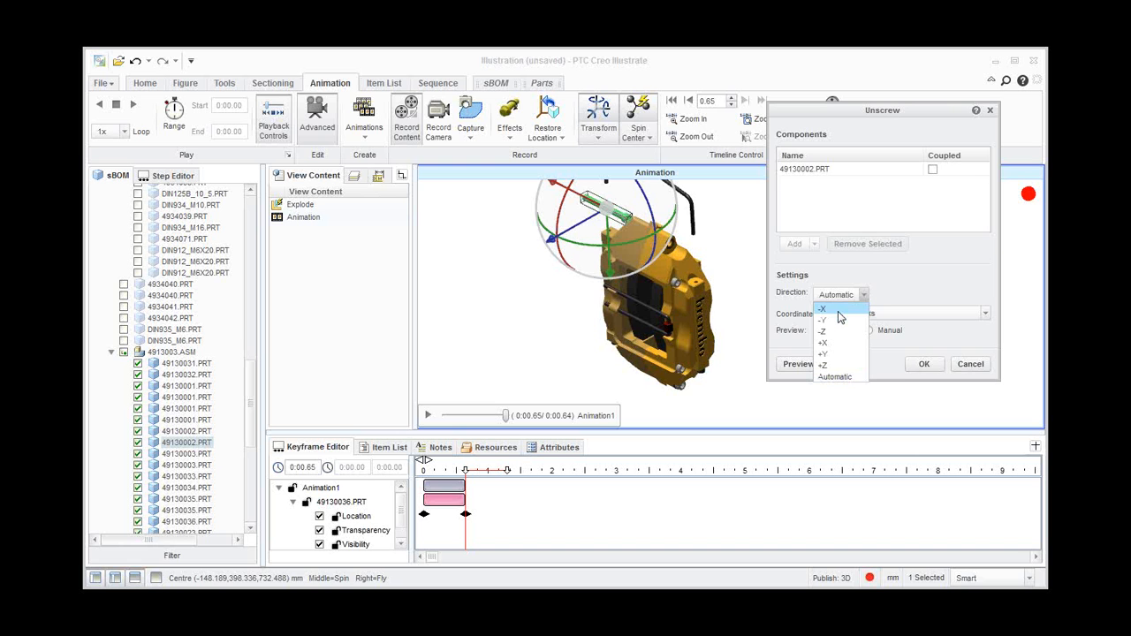
click(839, 310)
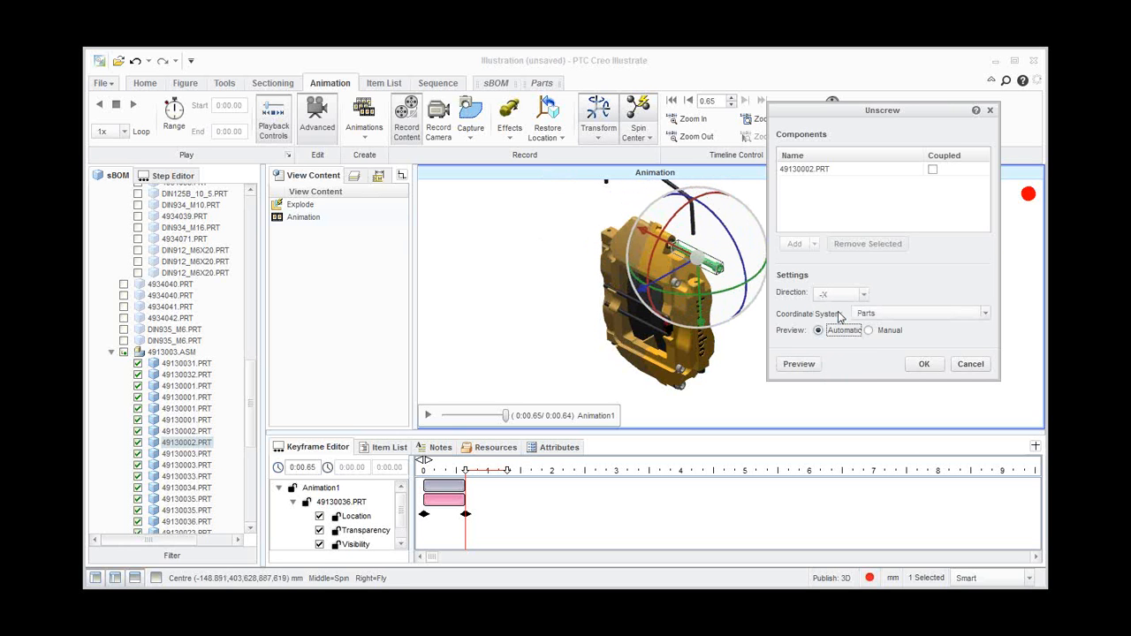
mouse_move(903, 116)
mouse_down()
mouse_move(910, 103)
mouse_move(921, 110)
mouse_up()
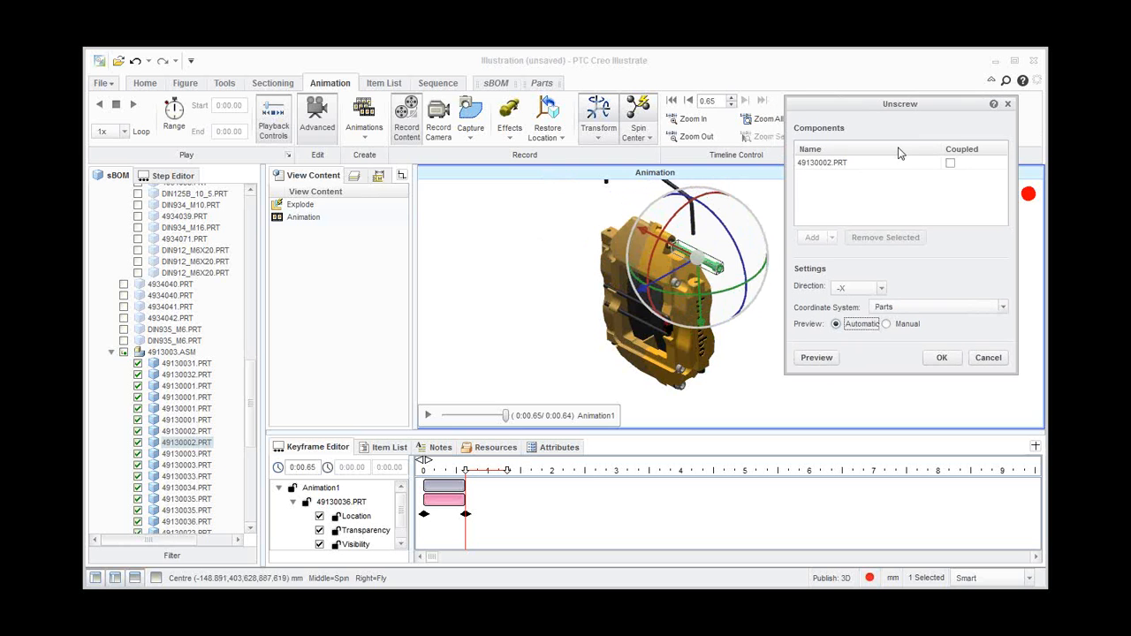
click(942, 358)
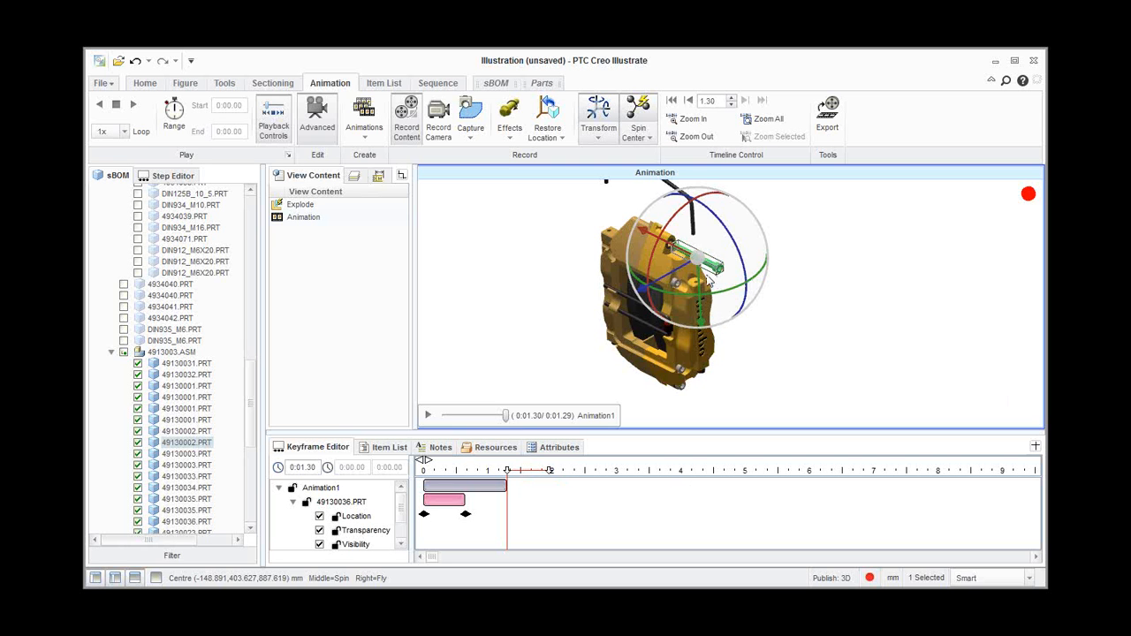
- Apply an Unscrew effect to the remaining three caliper bolts together, with the direction set to -X
click(677, 286)
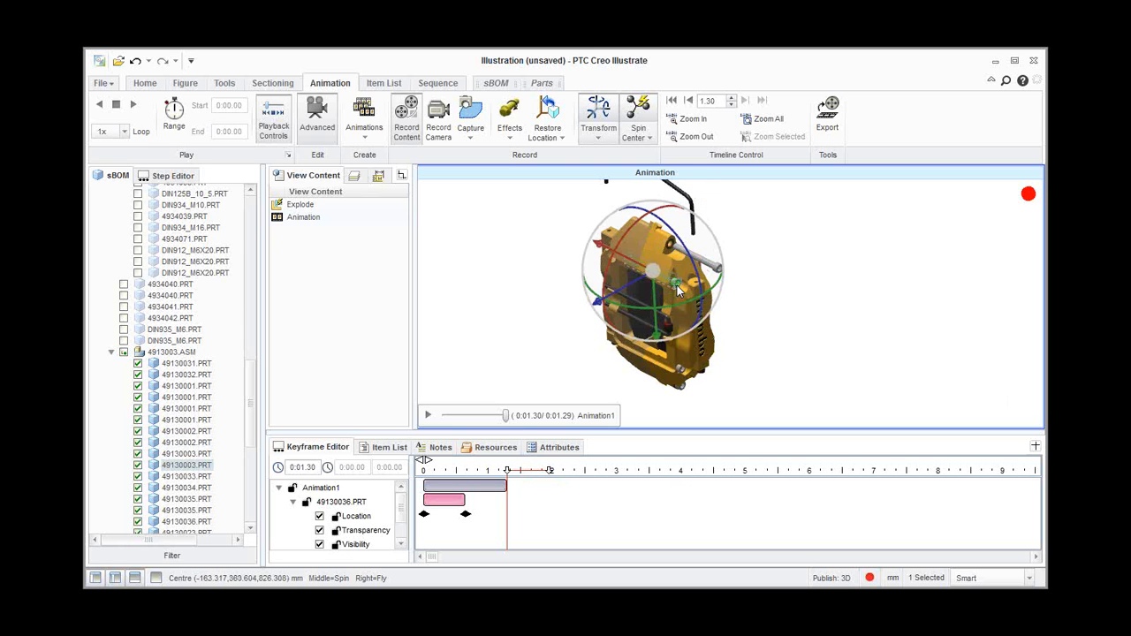
ctrl+click(680, 375)
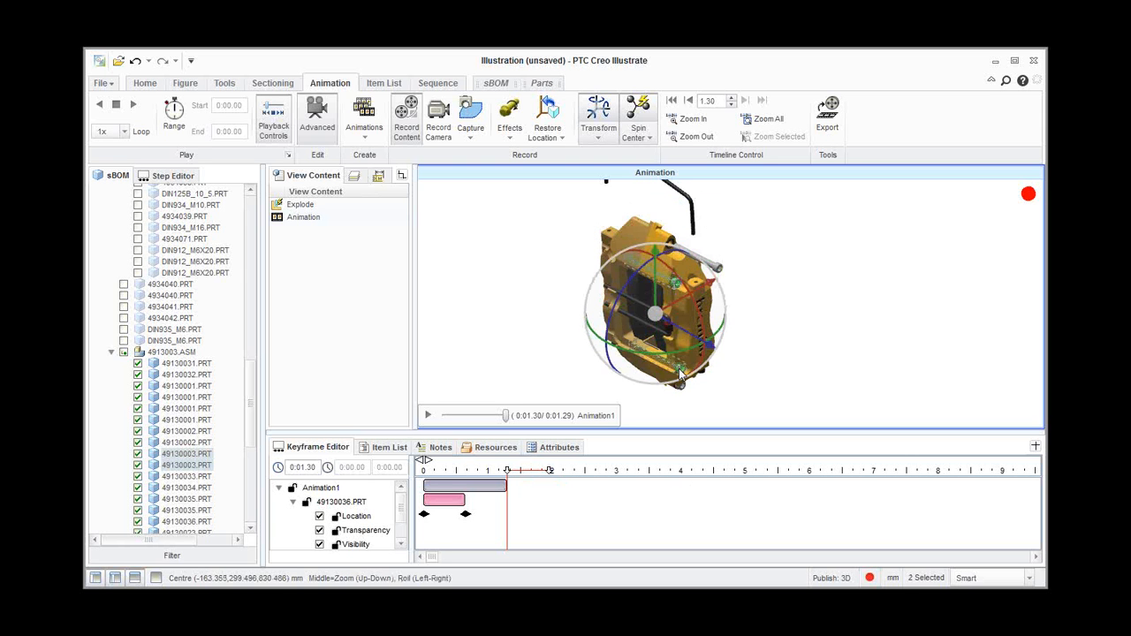
ctrl+click(682, 391)
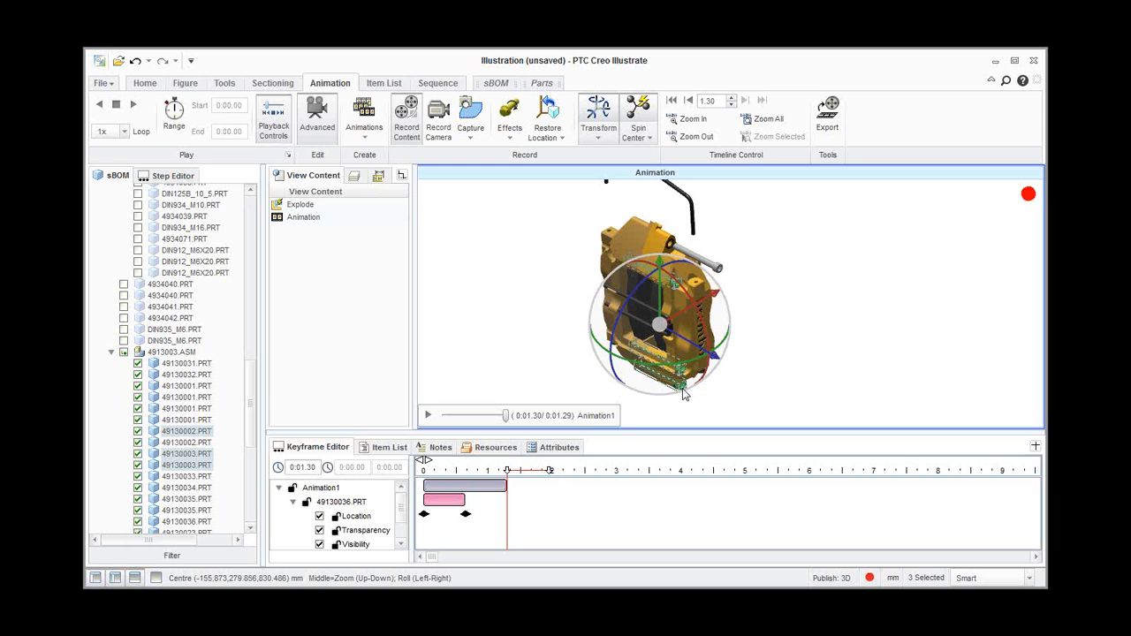
click(509, 133)
click(531, 278)
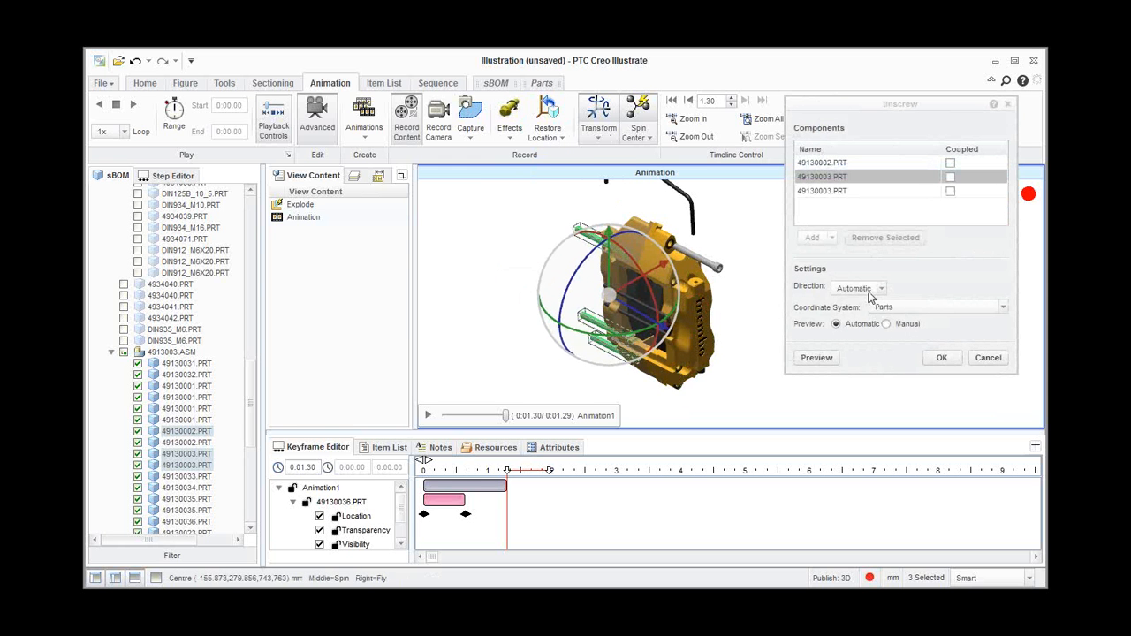
click(881, 289)
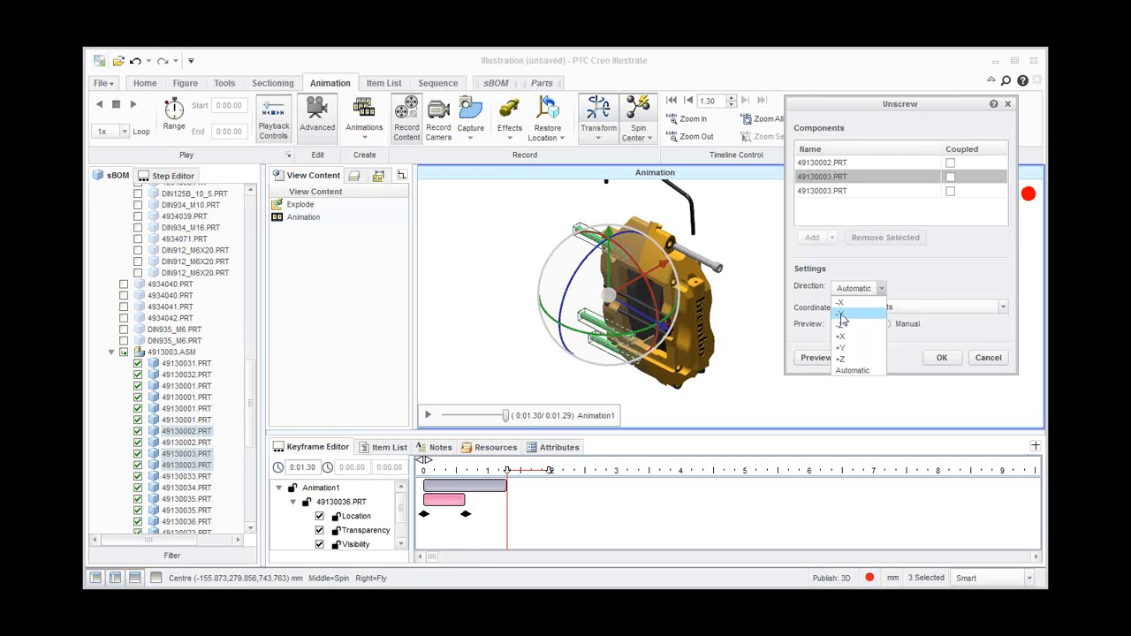
click(841, 305)
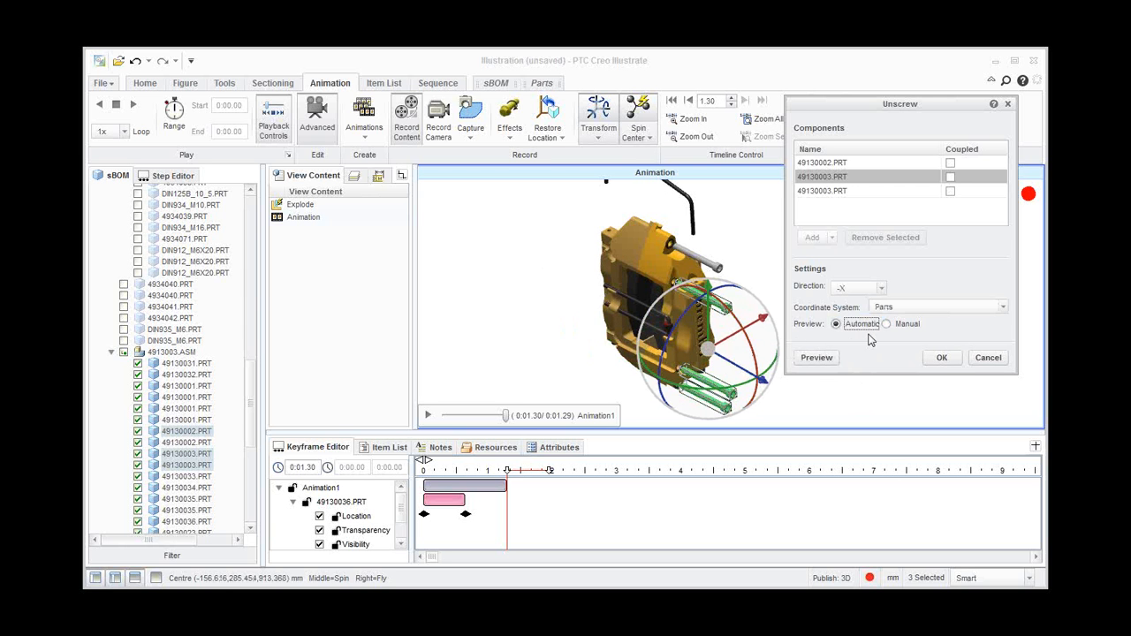
click(941, 358)
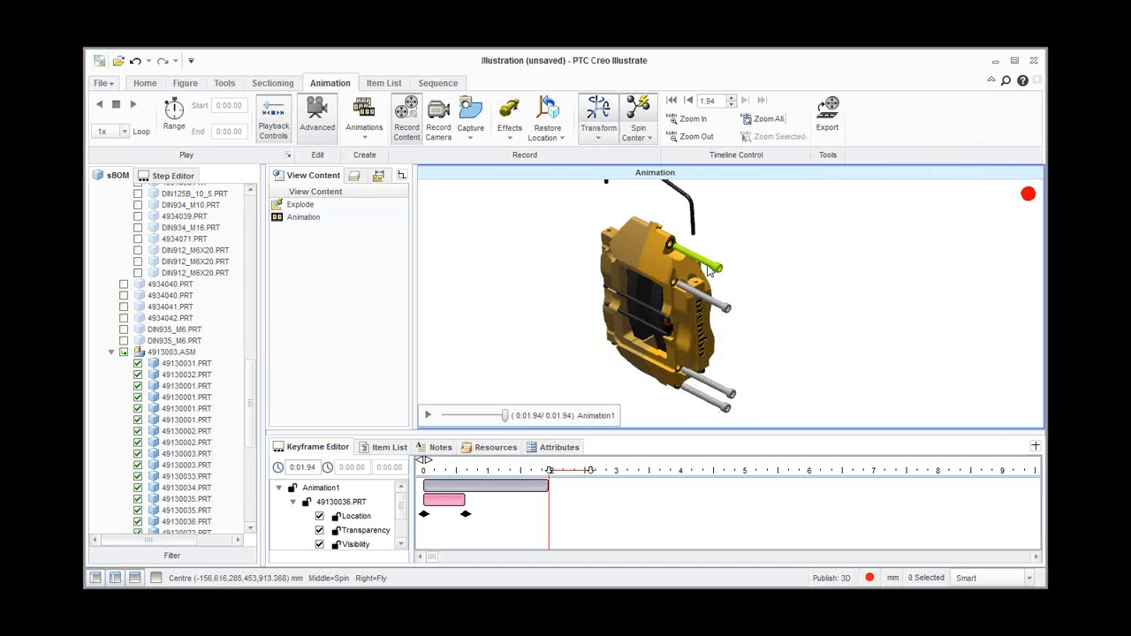
- Record a Transform that moves all four unscrewed bolts along their axis, well clear of the caliper
click(720, 305)
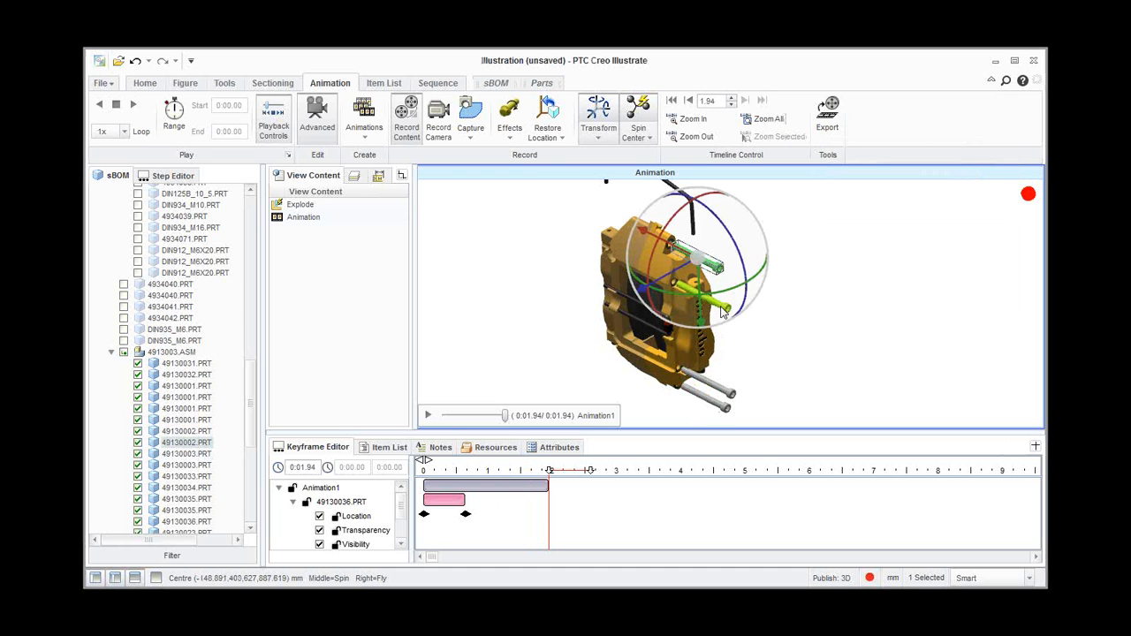
shift+click(722, 308)
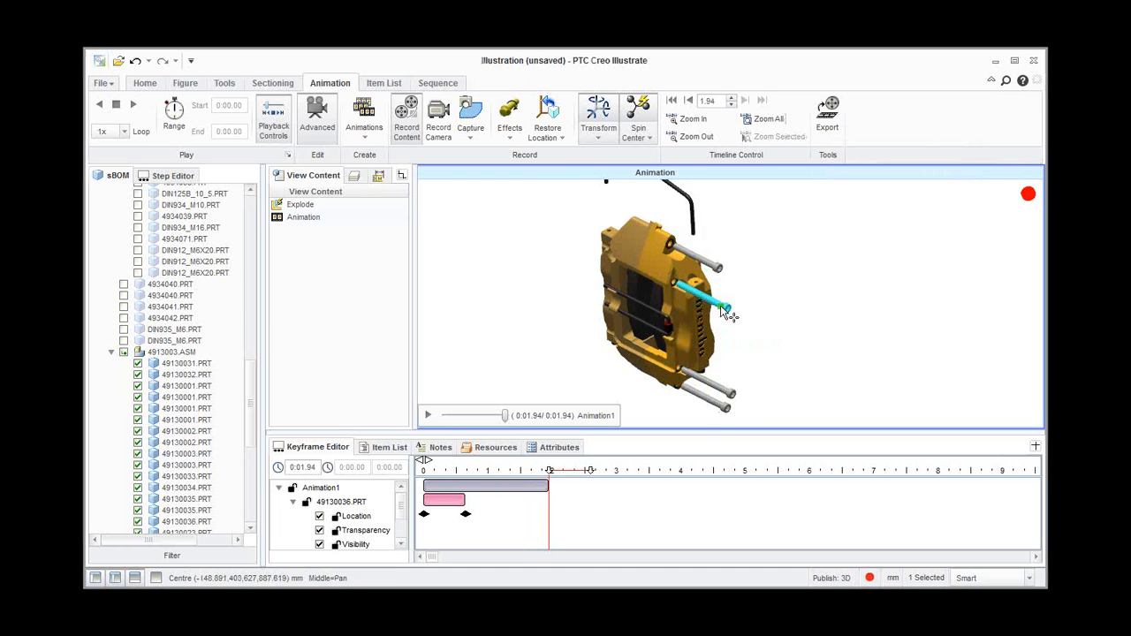
click(722, 309)
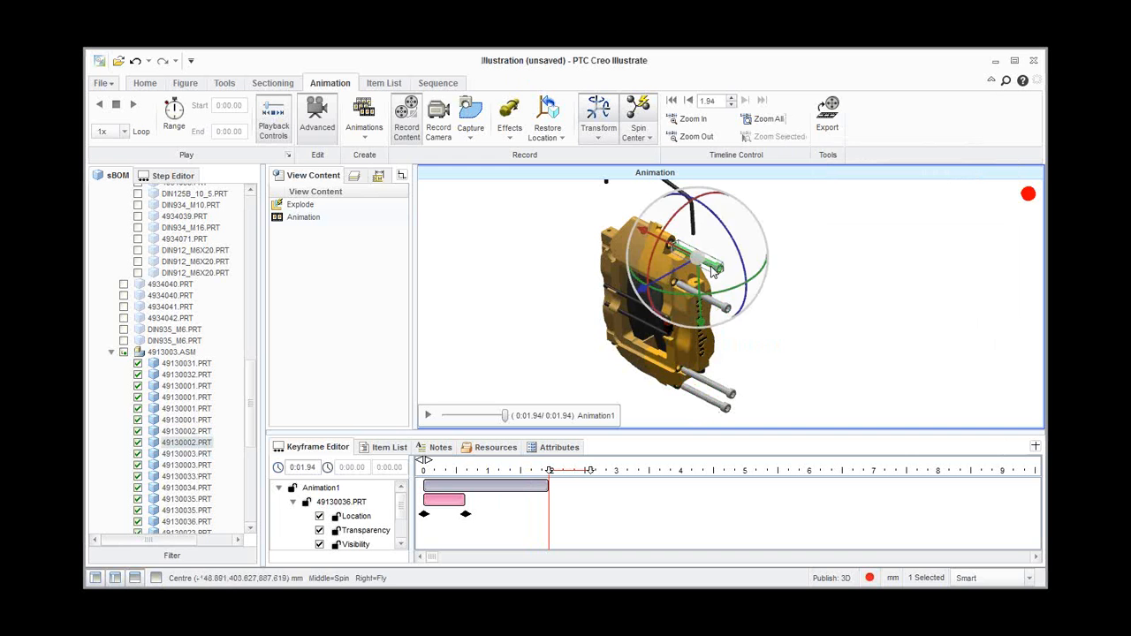
ctrl+click(730, 317)
ctrl+click(725, 400)
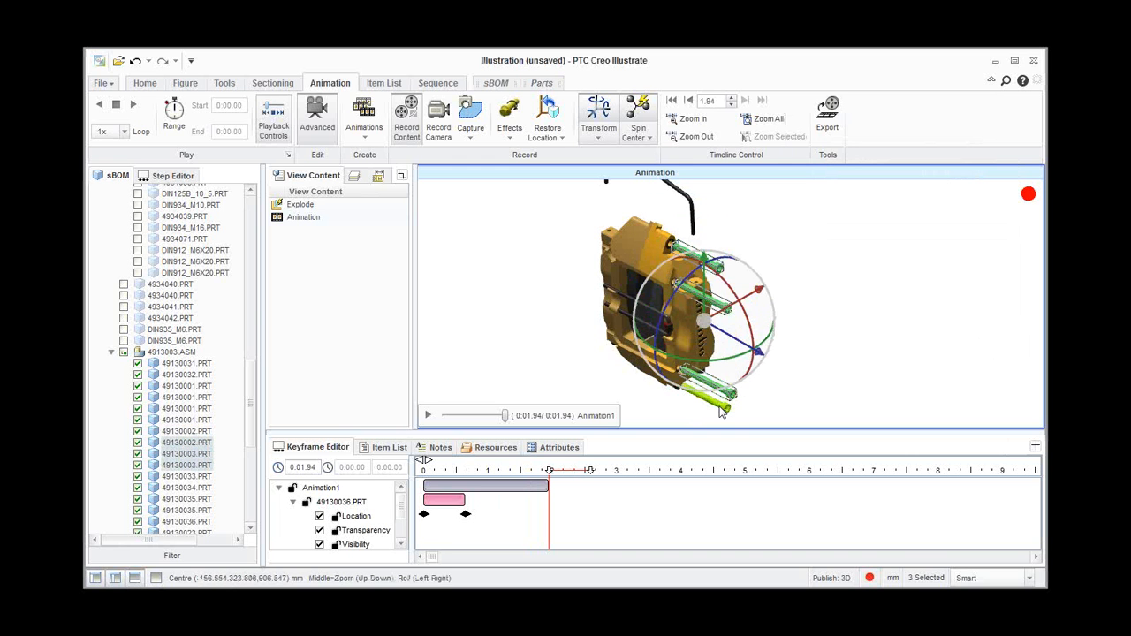
ctrl+click(722, 409)
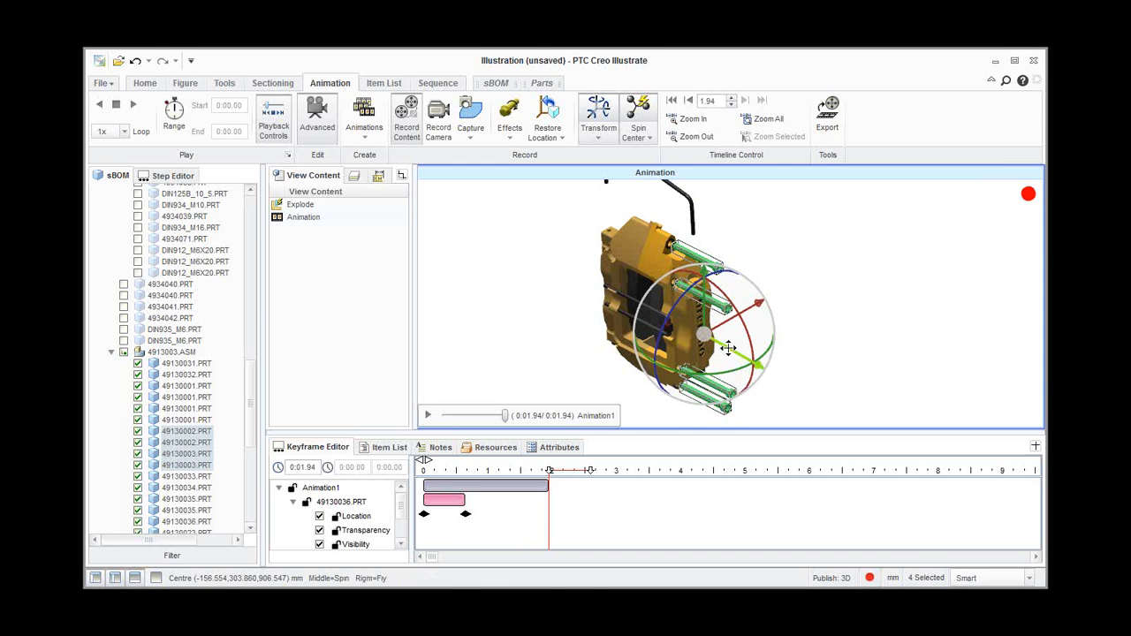
drag(727, 349, 792, 388)
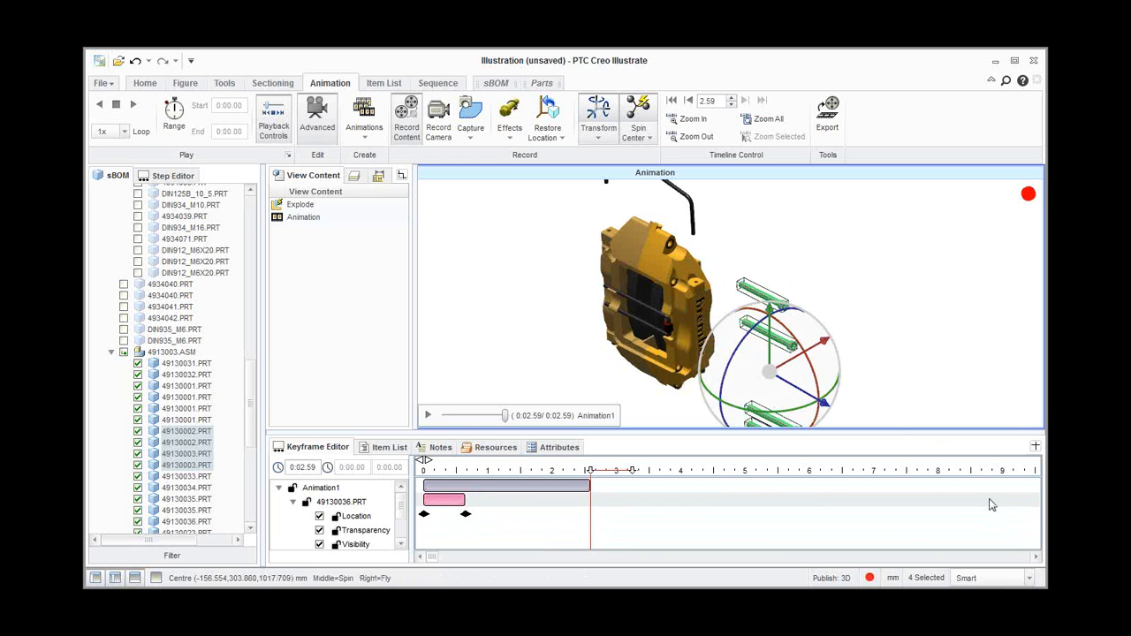
- Review the bolt tracks in the Keyframe Editor and play back the recorded animation
scroll(553, 512, down, 1)
scroll(553, 513, down, 2)
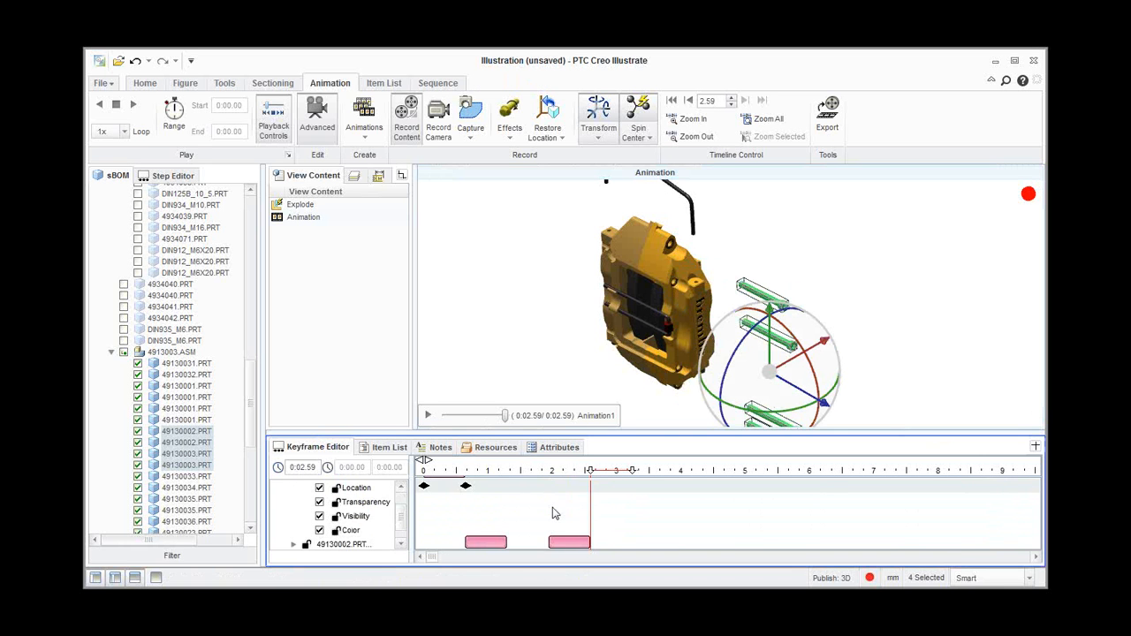
scroll(554, 513, up, 3)
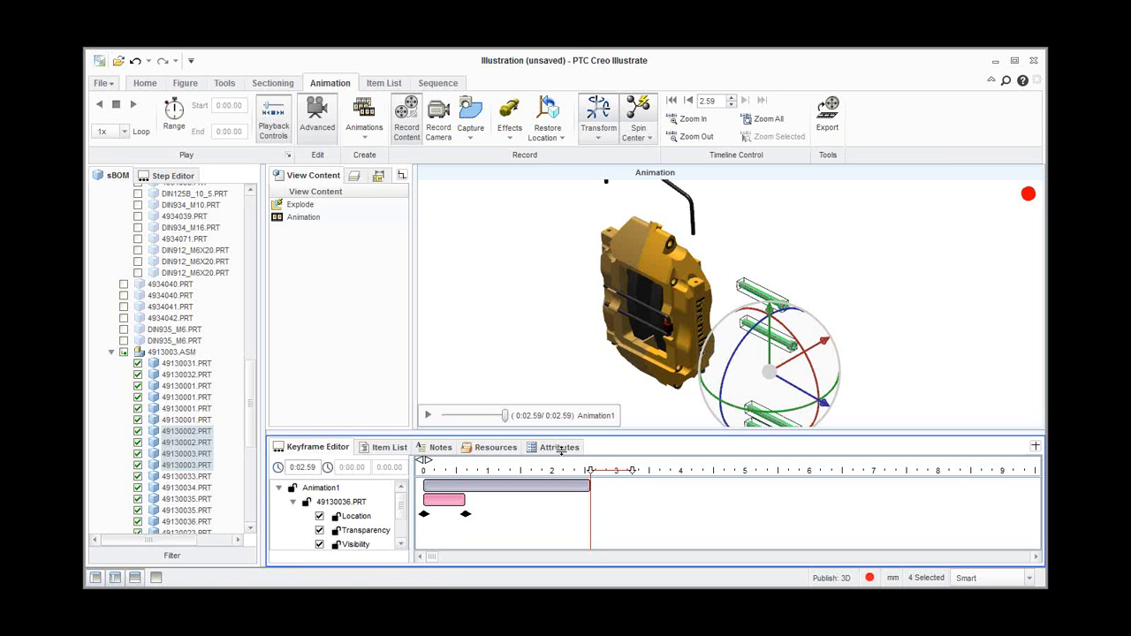
click(937, 378)
scroll(815, 317, down, 1)
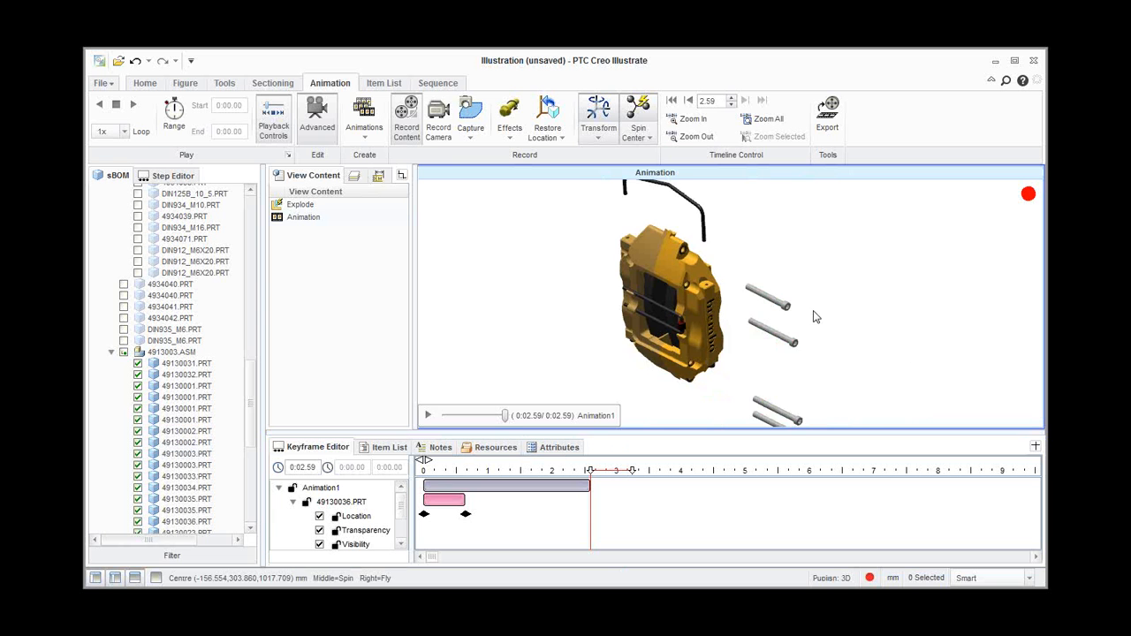
scroll(815, 316, down, 1)
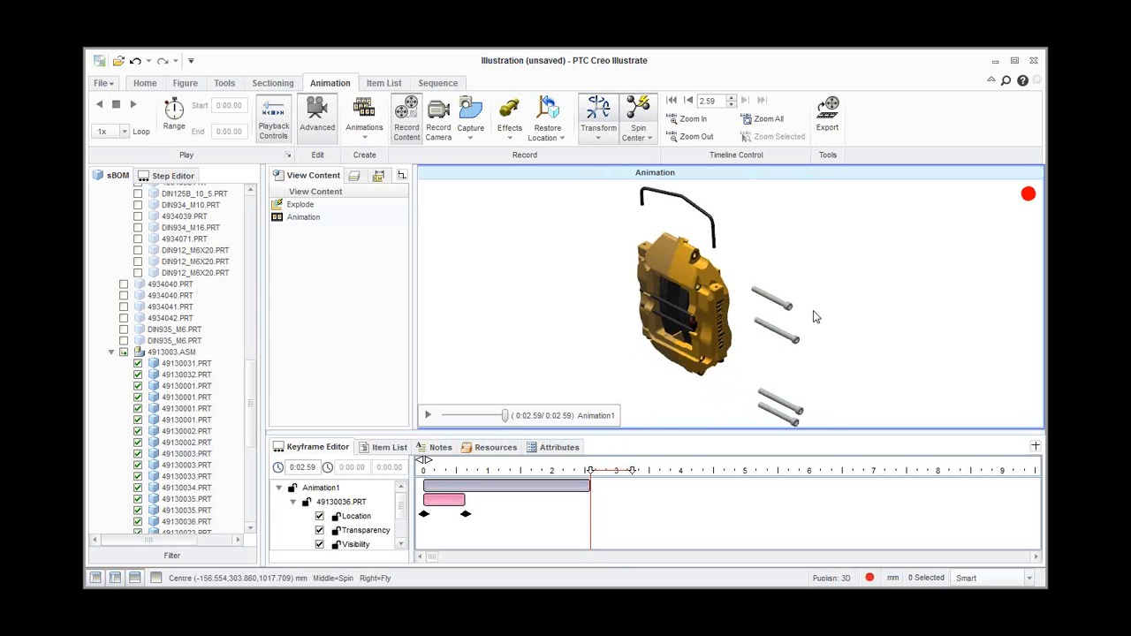
click(429, 416)
click(561, 487)
- Apply a Fade Out effect to the bent tube and the four removed bolts, and play back the animation
click(703, 215)
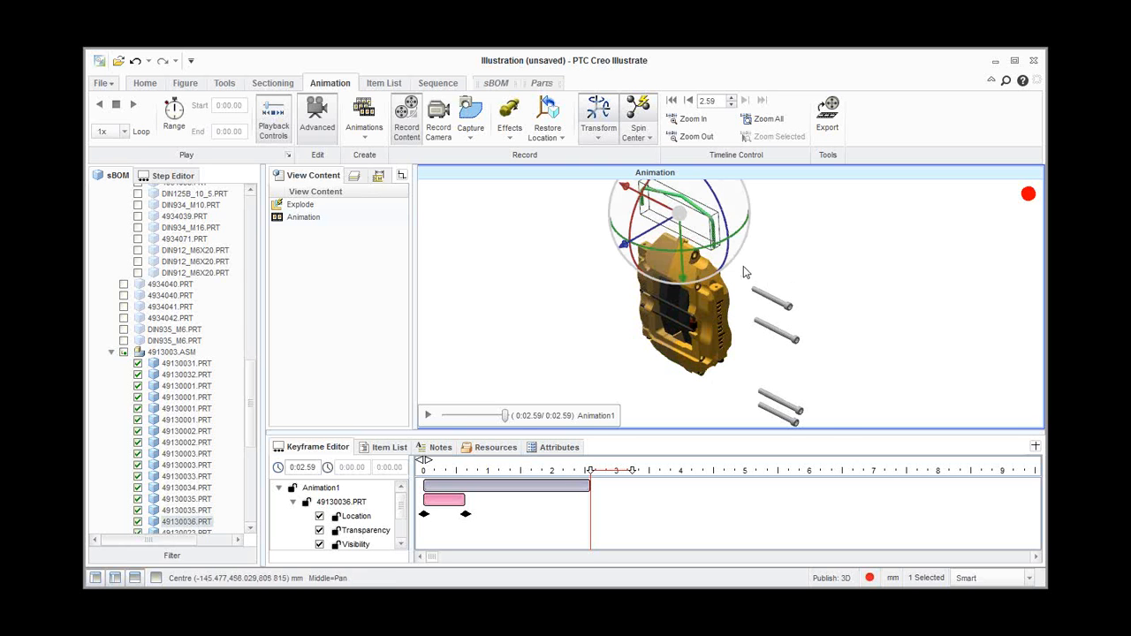
drag(744, 266, 835, 438)
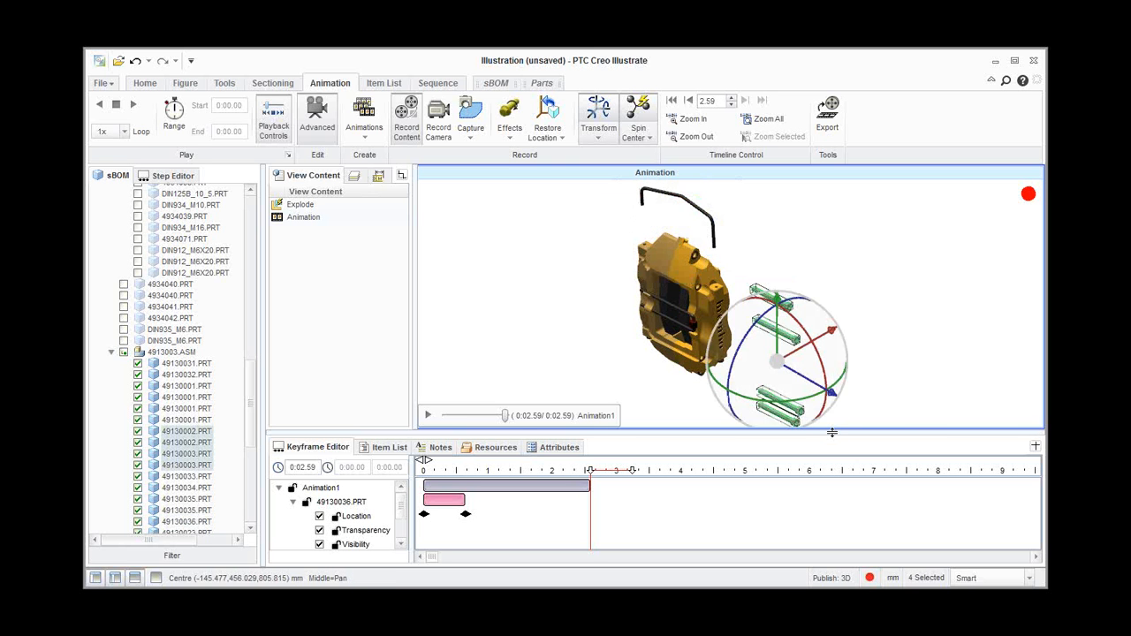
ctrl+click(703, 216)
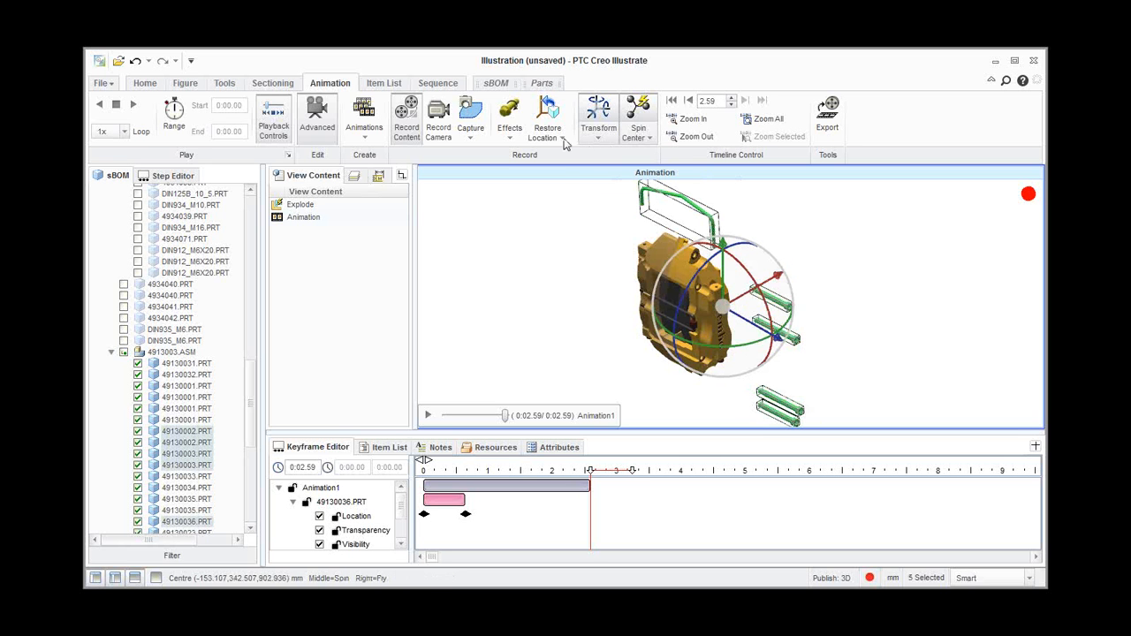
click(510, 131)
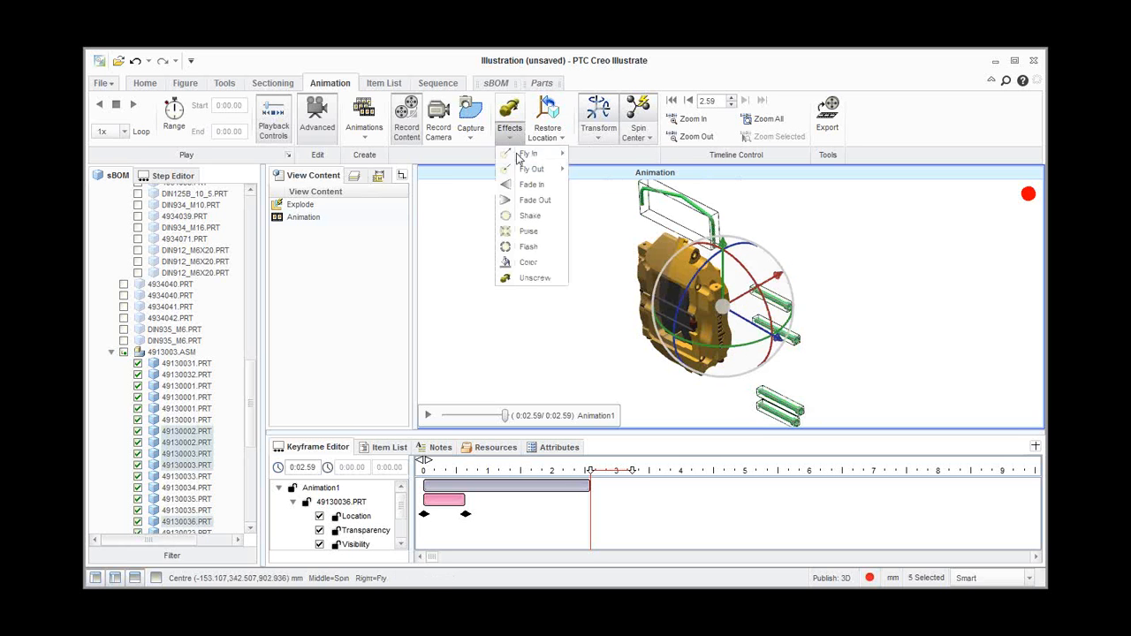
click(530, 203)
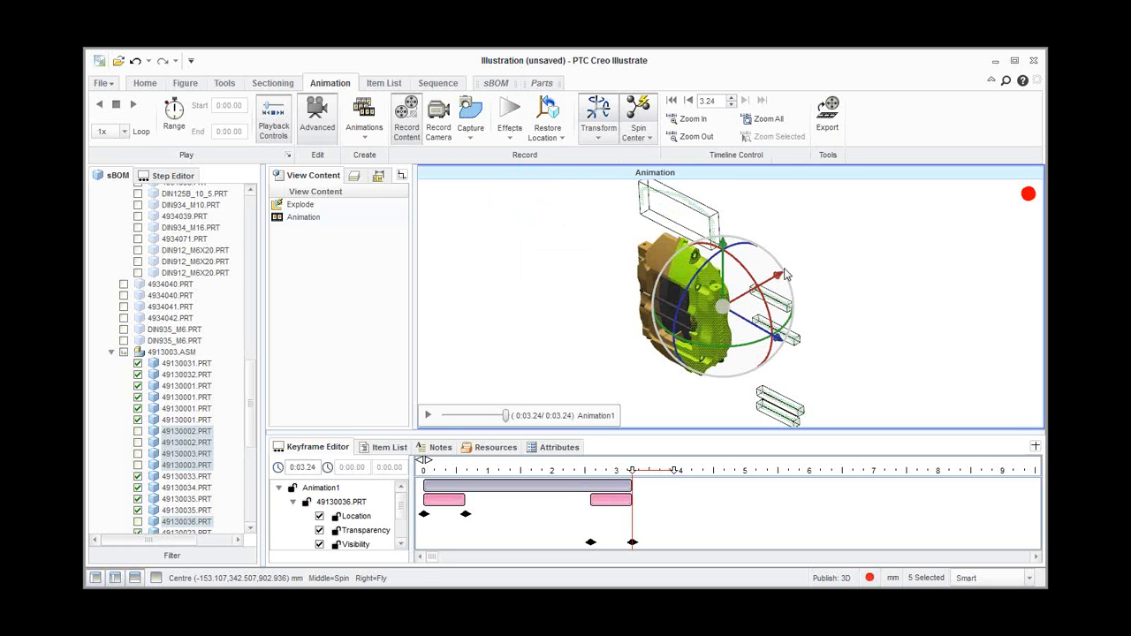
click(905, 288)
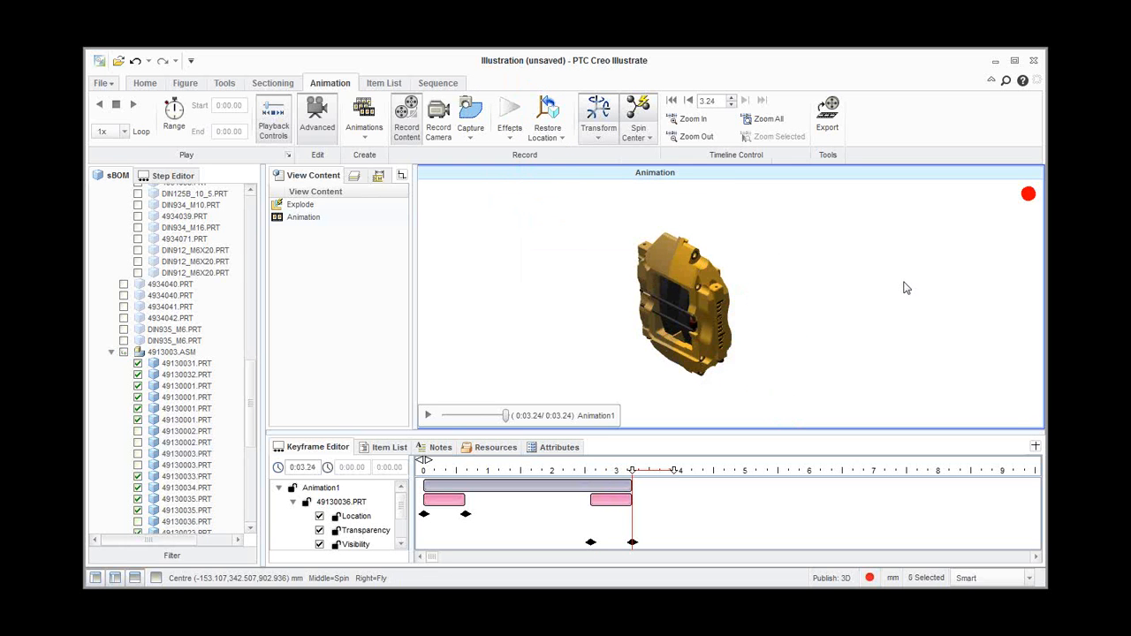
click(427, 417)
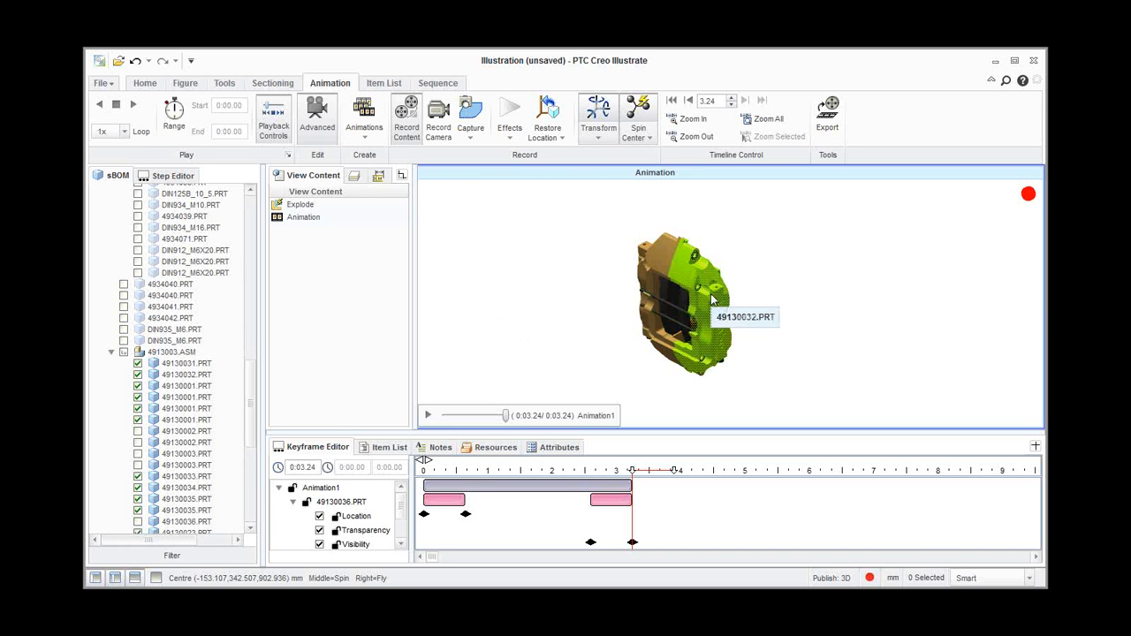
- Record moves that pull caliper halves 49130032.PRT and 49130031.PRT apart in opposite directions, clear of the brake pads
click(712, 299)
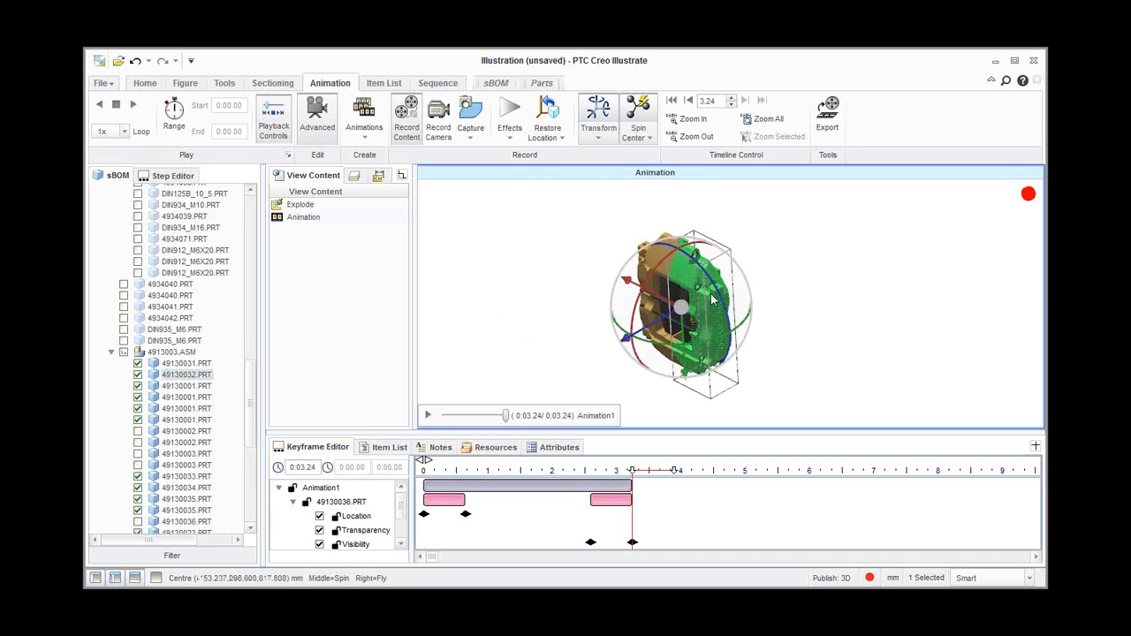
drag(658, 299, 745, 352)
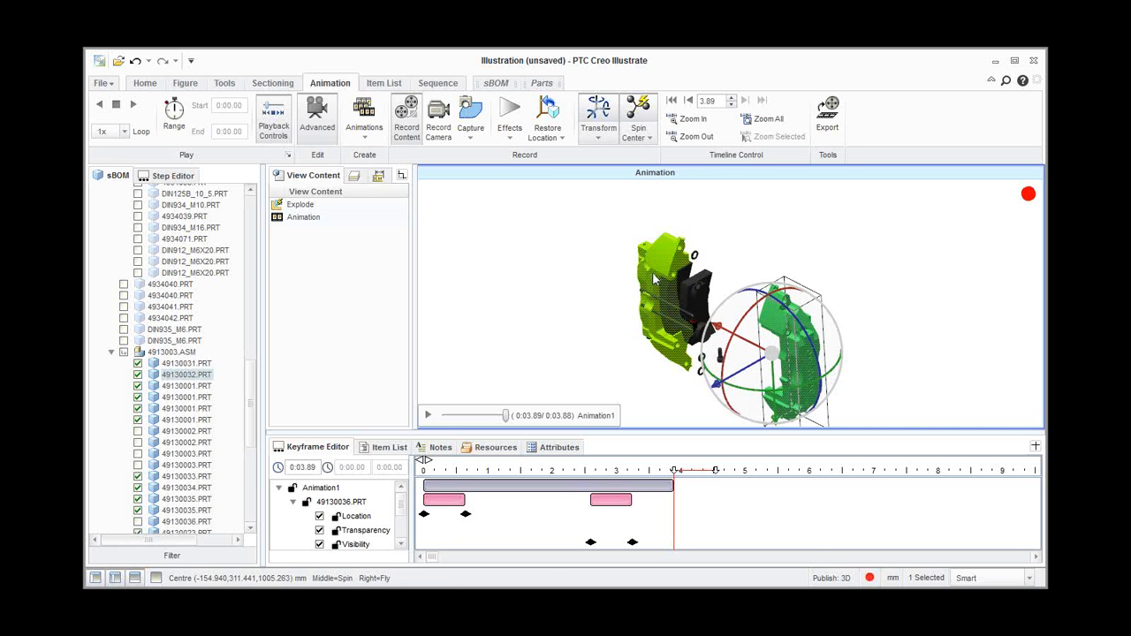
click(655, 279)
drag(632, 265, 537, 262)
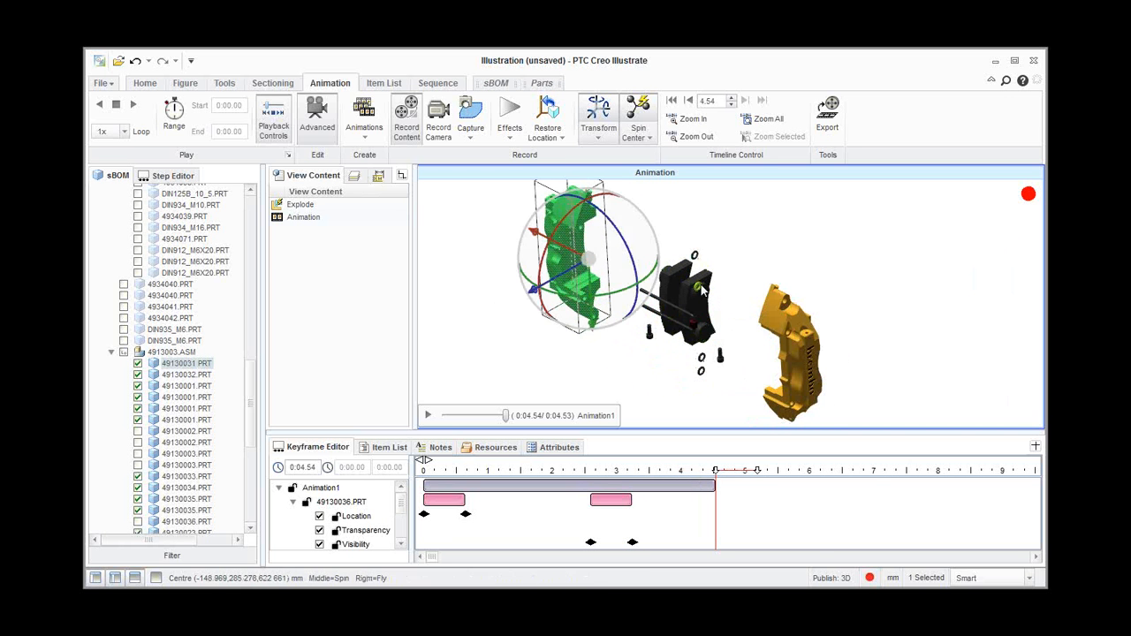
- Record moves that shift one brake pad upward and the other downward, and play back the whole animation
click(701, 306)
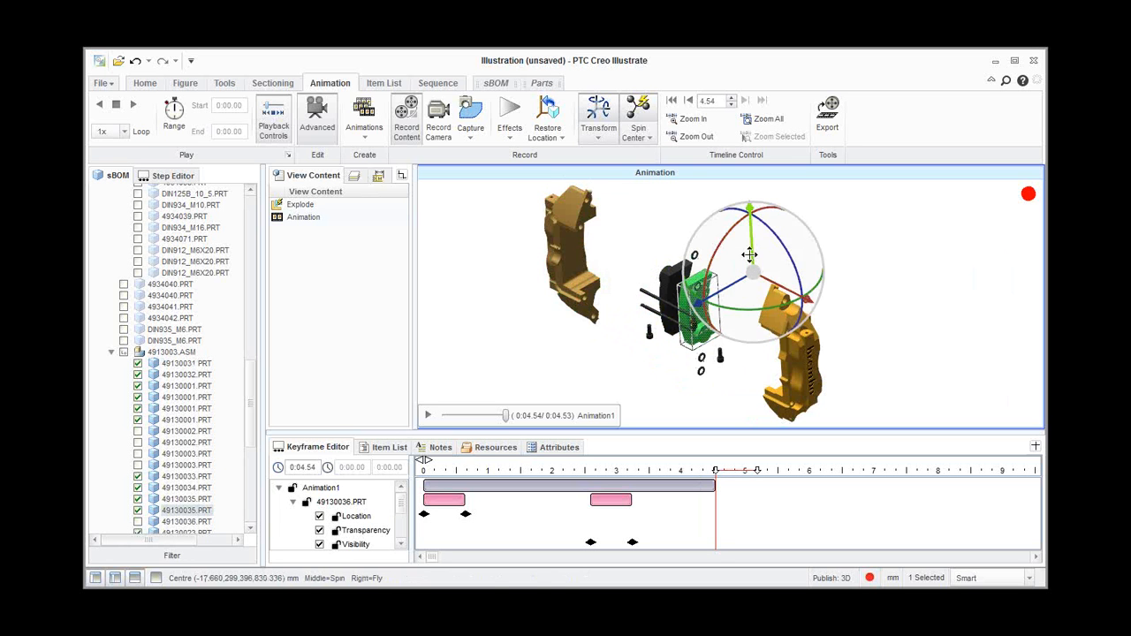
drag(750, 261, 724, 221)
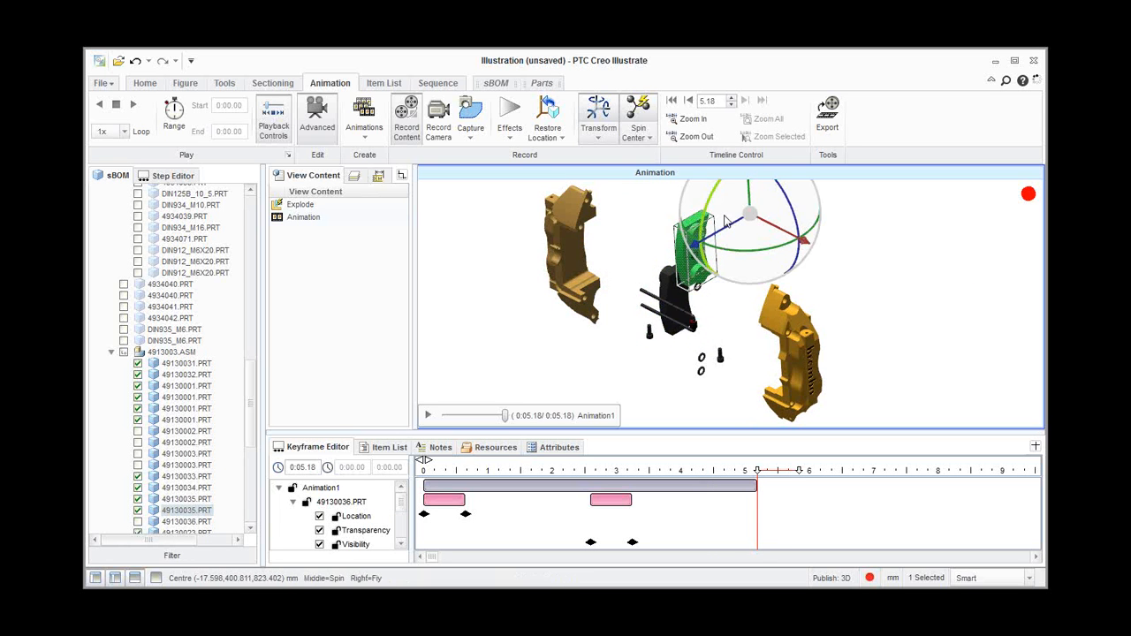
click(677, 301)
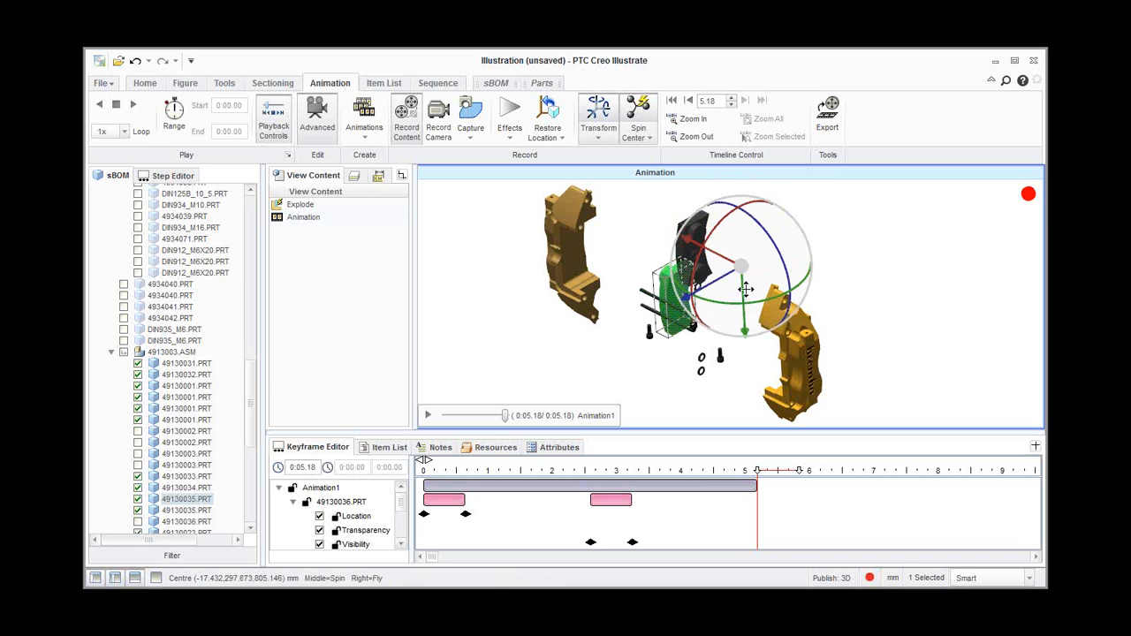
drag(741, 287, 745, 362)
click(875, 345)
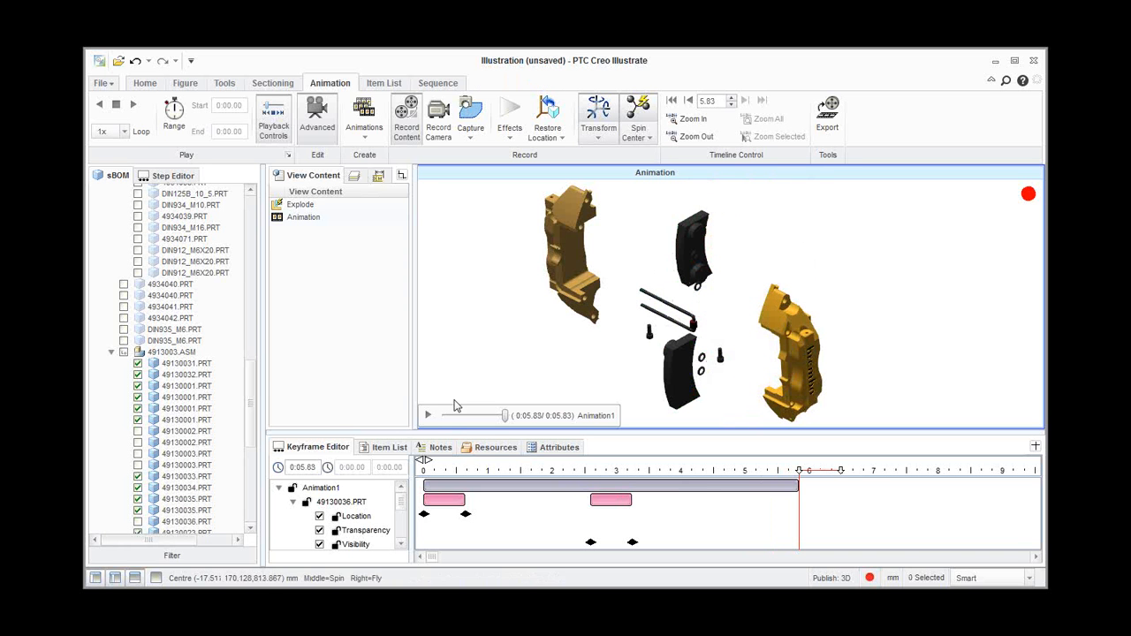
click(428, 415)
- Examine the settings for exporting the animation as a movie and close them without exporting
click(829, 121)
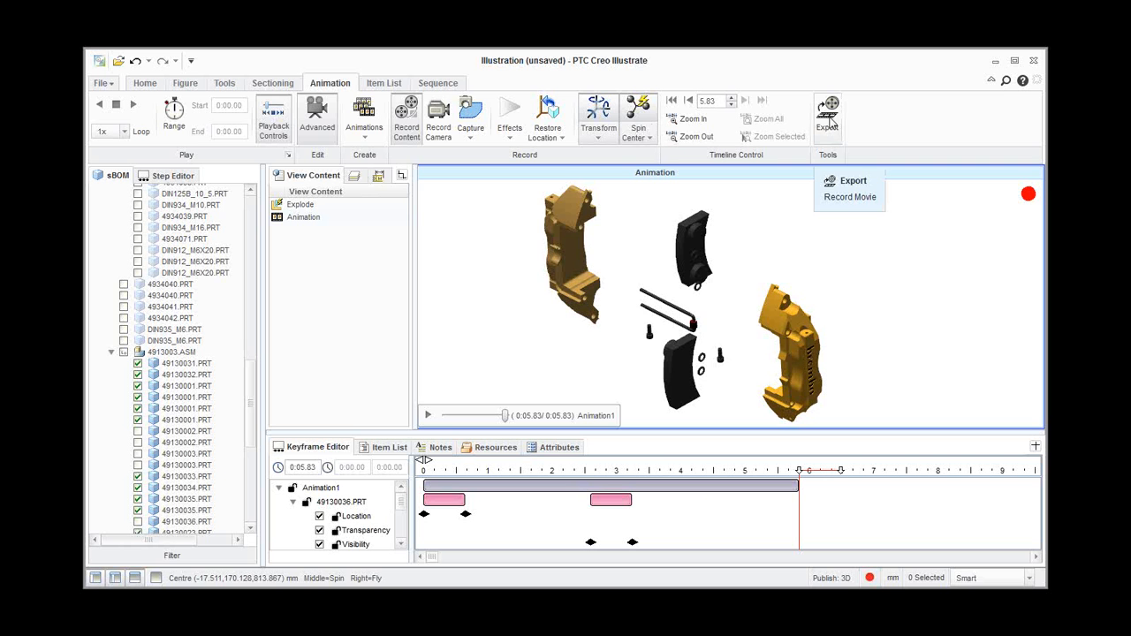
click(851, 197)
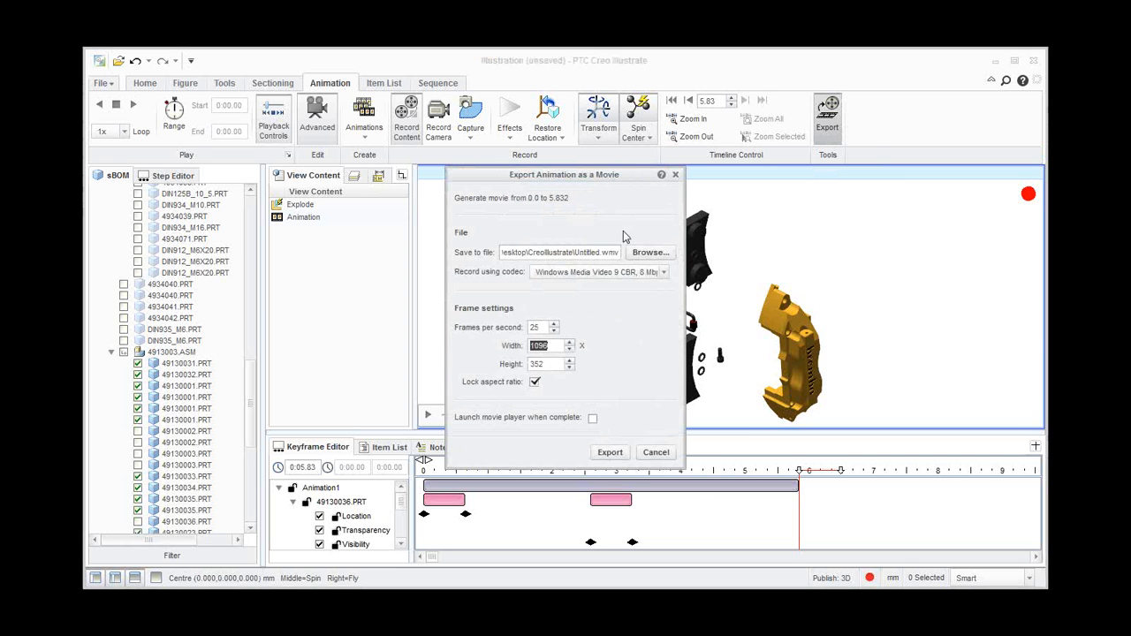
click(656, 453)
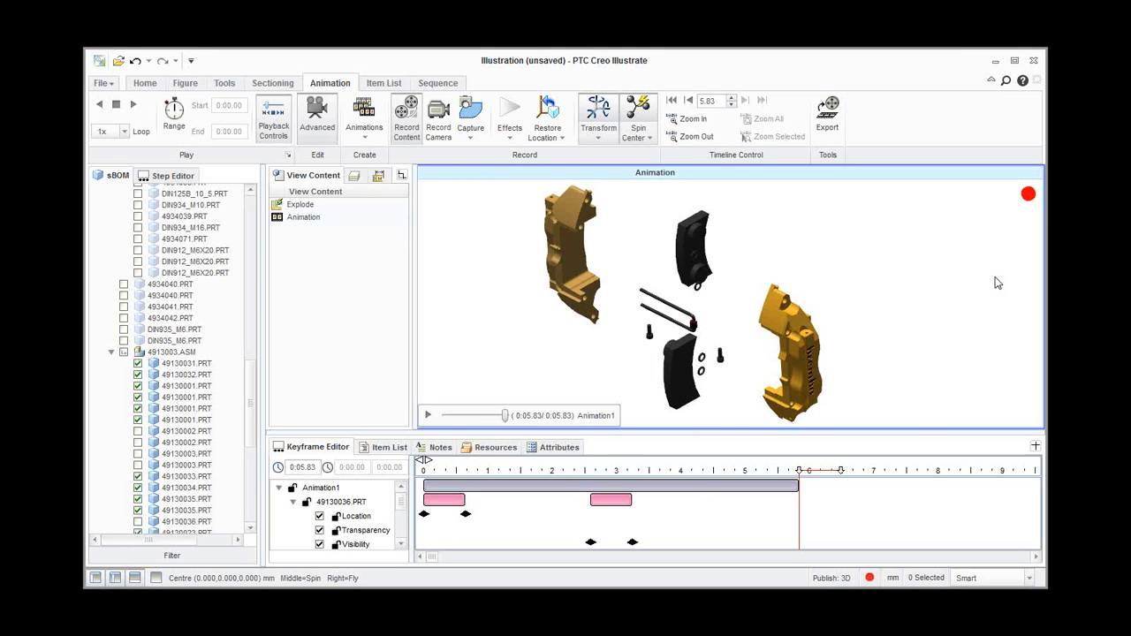
- Preview the published illustration in 3D with referenced parts only, display the Animation figure, and close the preview
click(111, 85)
mouse_move(159, 237)
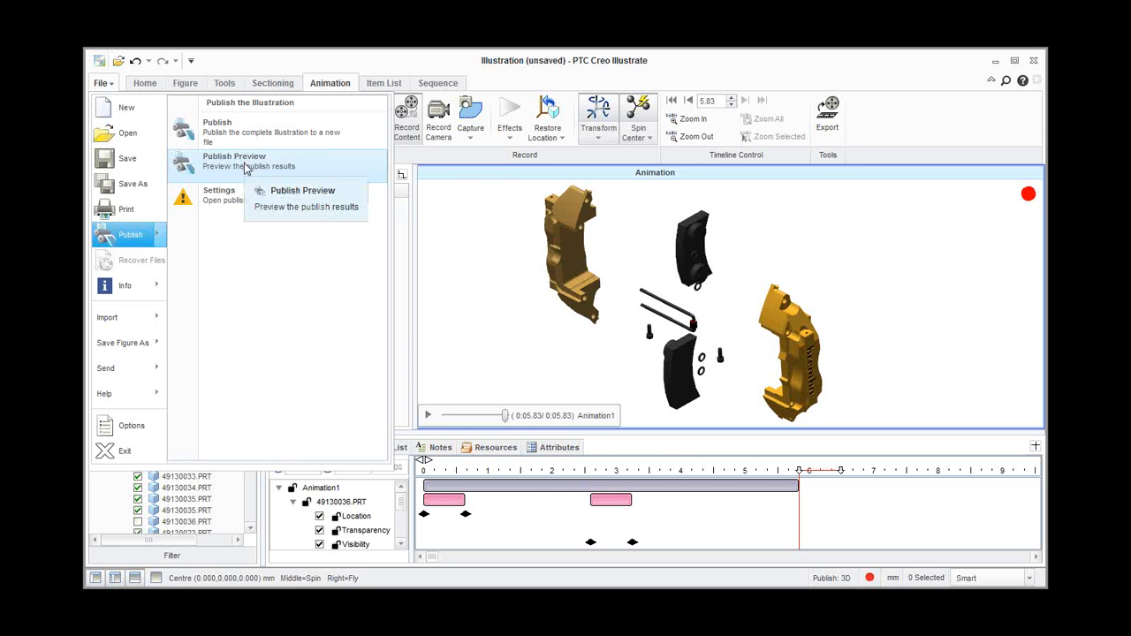
click(247, 168)
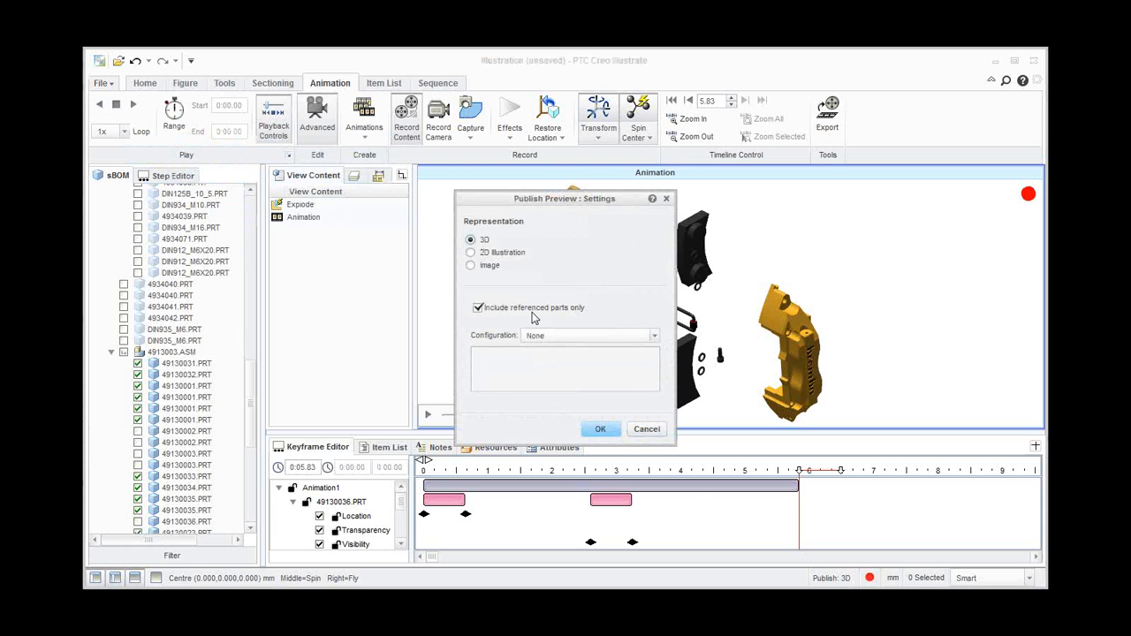
click(603, 429)
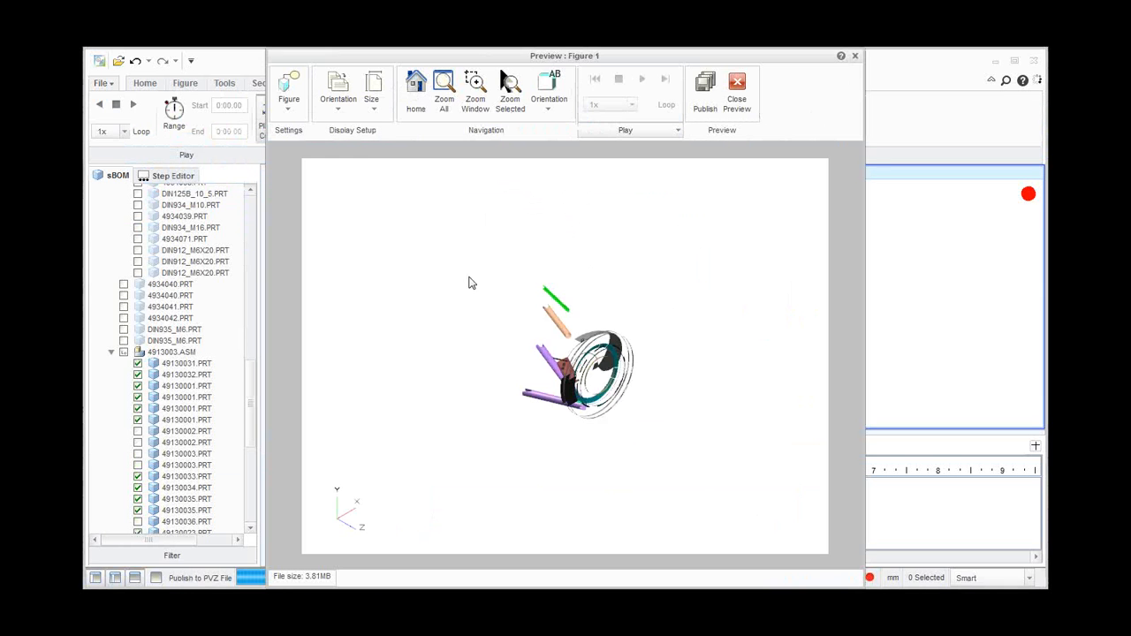
click(296, 112)
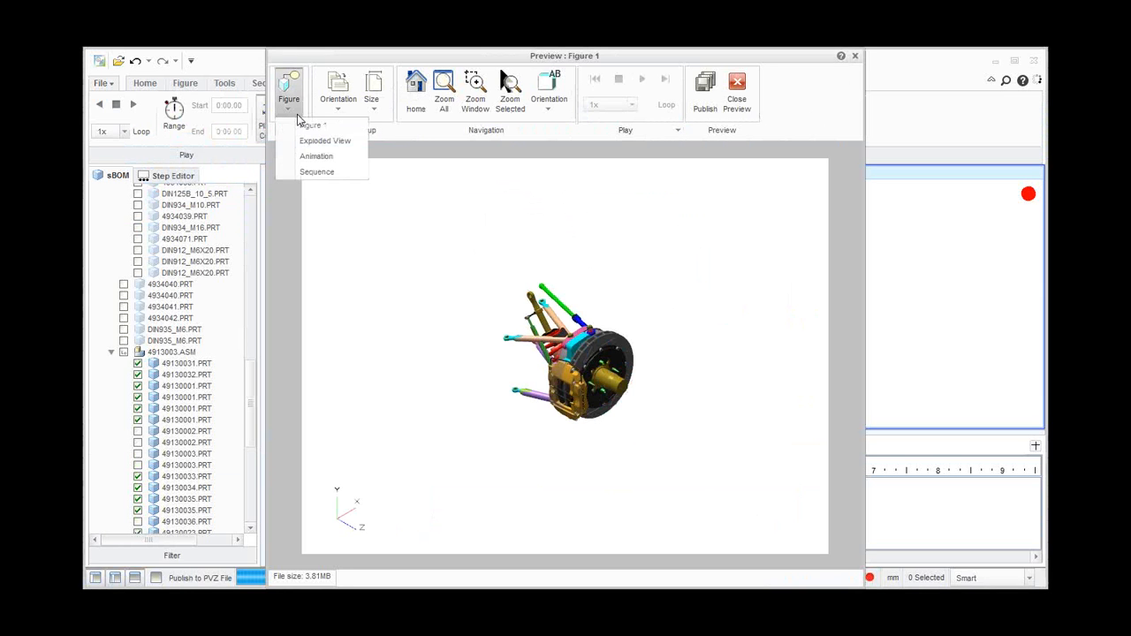
click(303, 157)
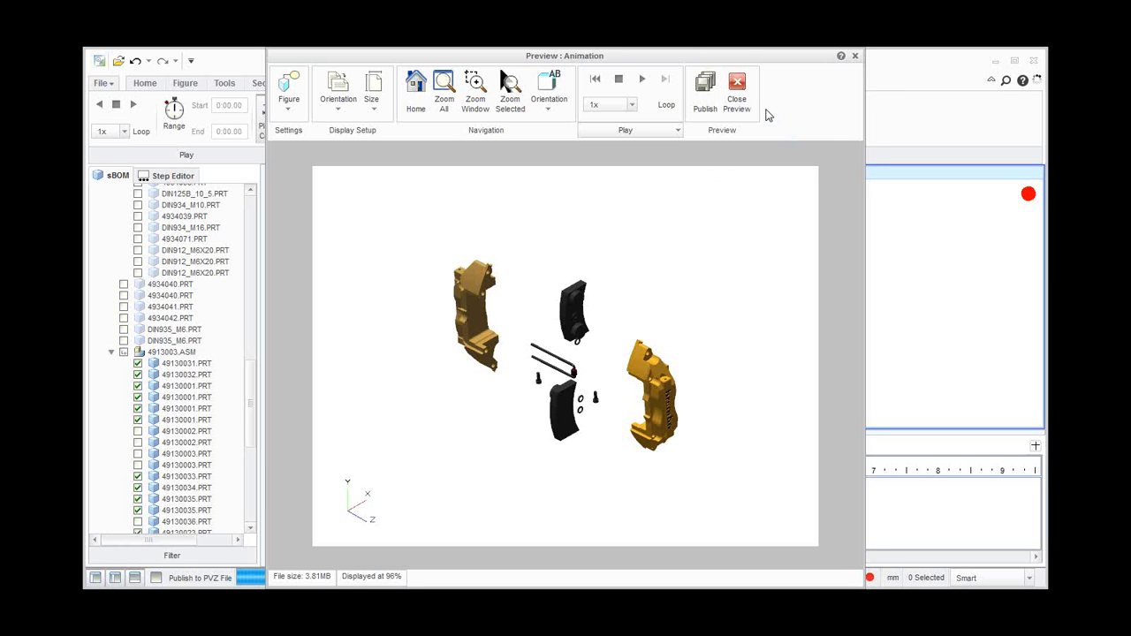
click(737, 86)
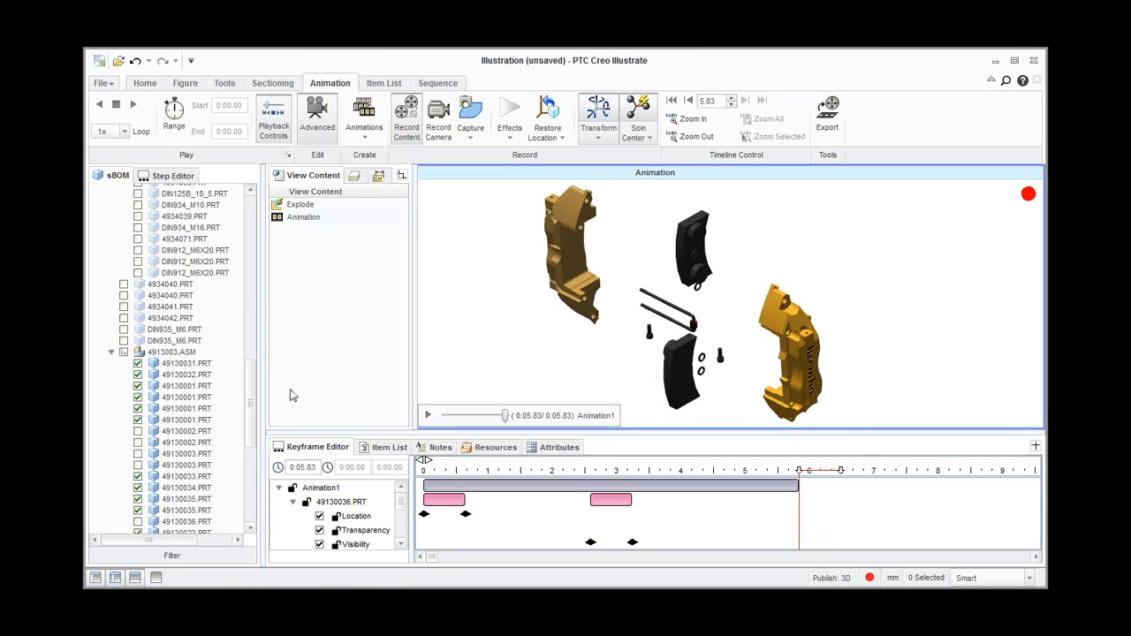
- Open the Sequence figure and display its sequence step editor
click(104, 83)
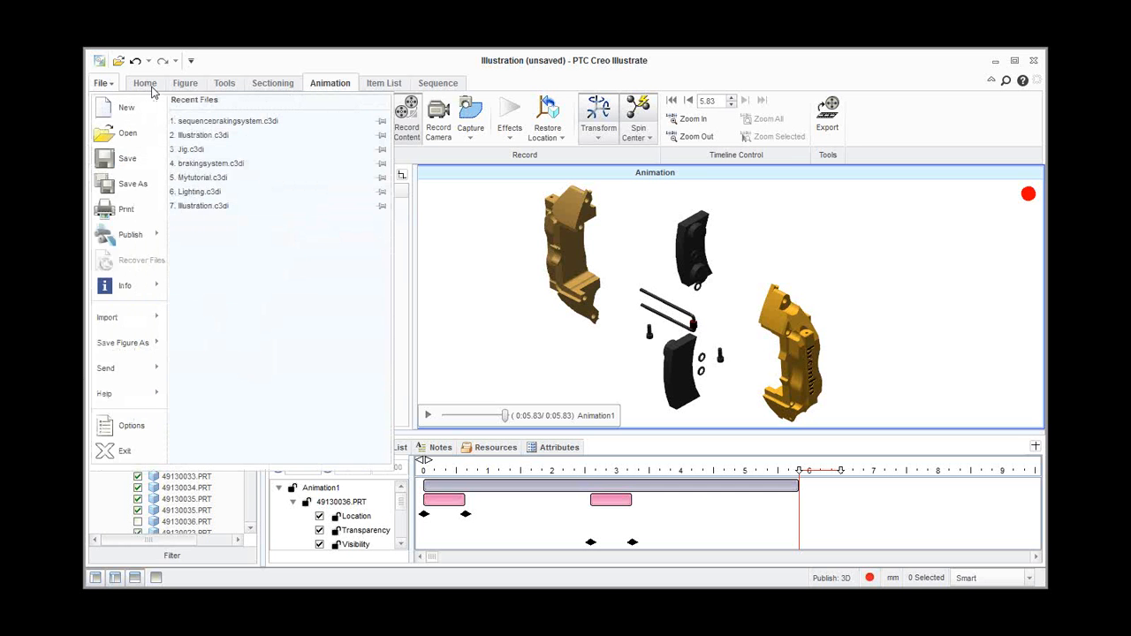
click(185, 86)
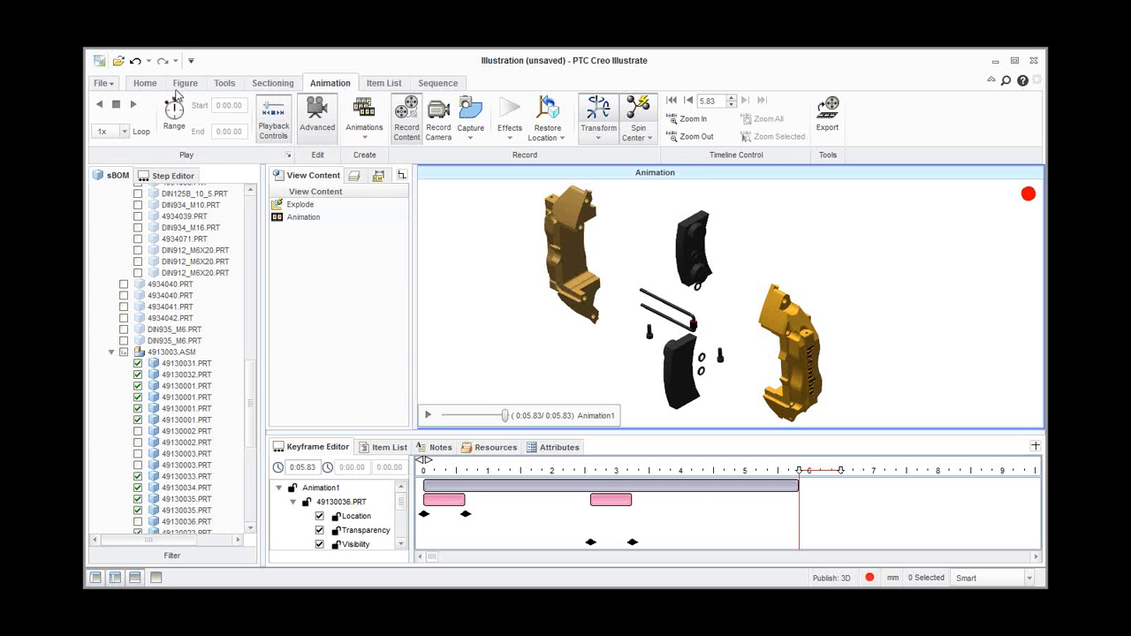
click(182, 85)
click(106, 116)
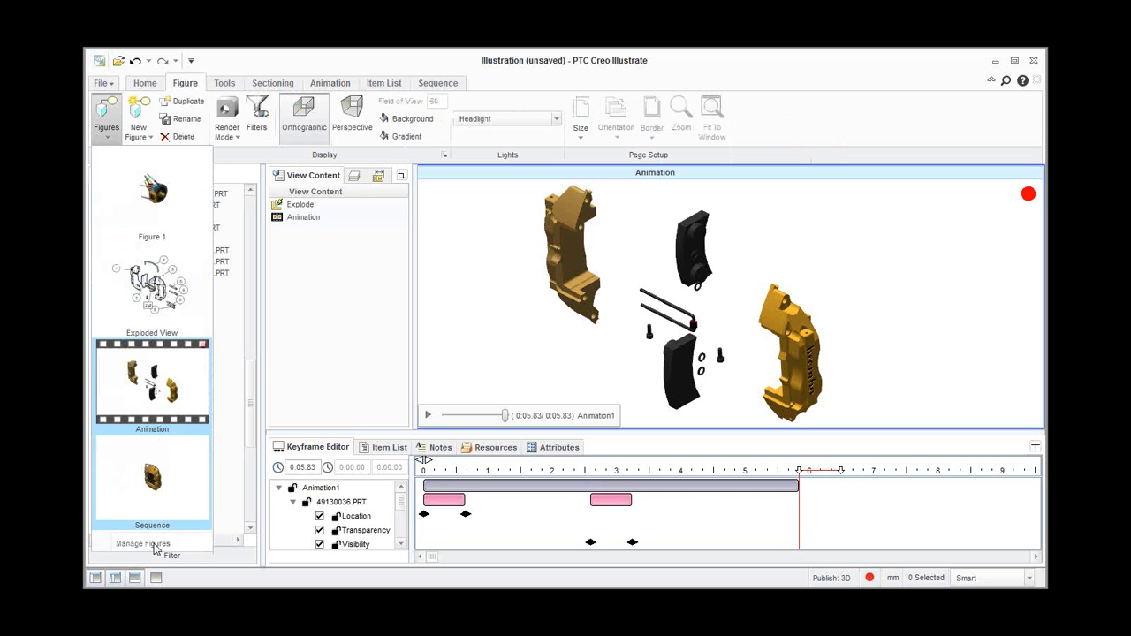
click(172, 487)
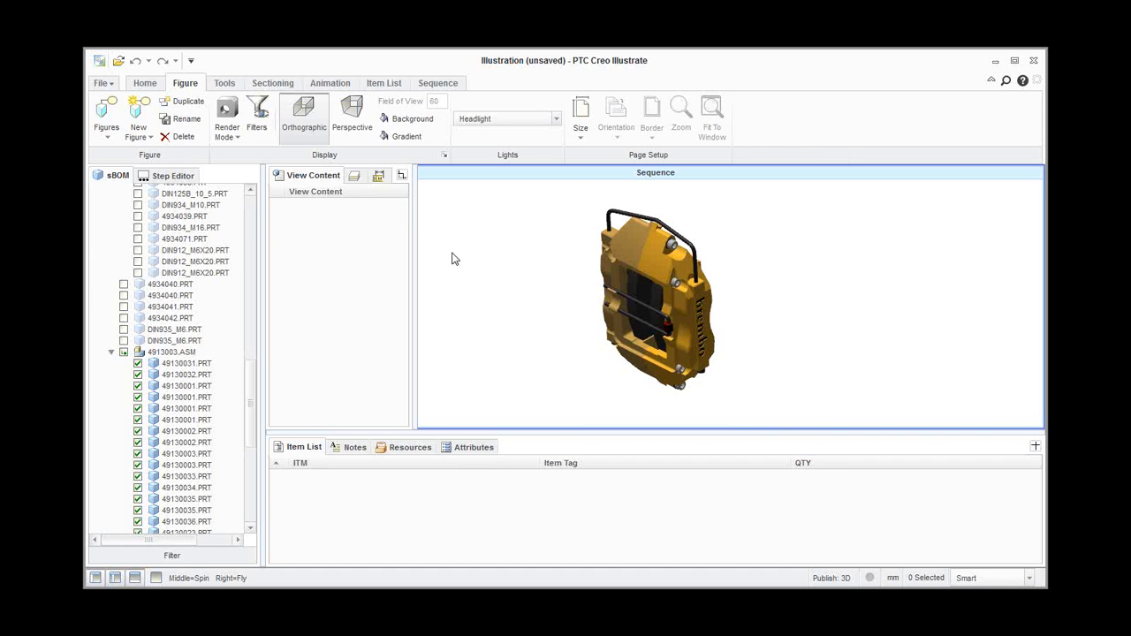
click(436, 85)
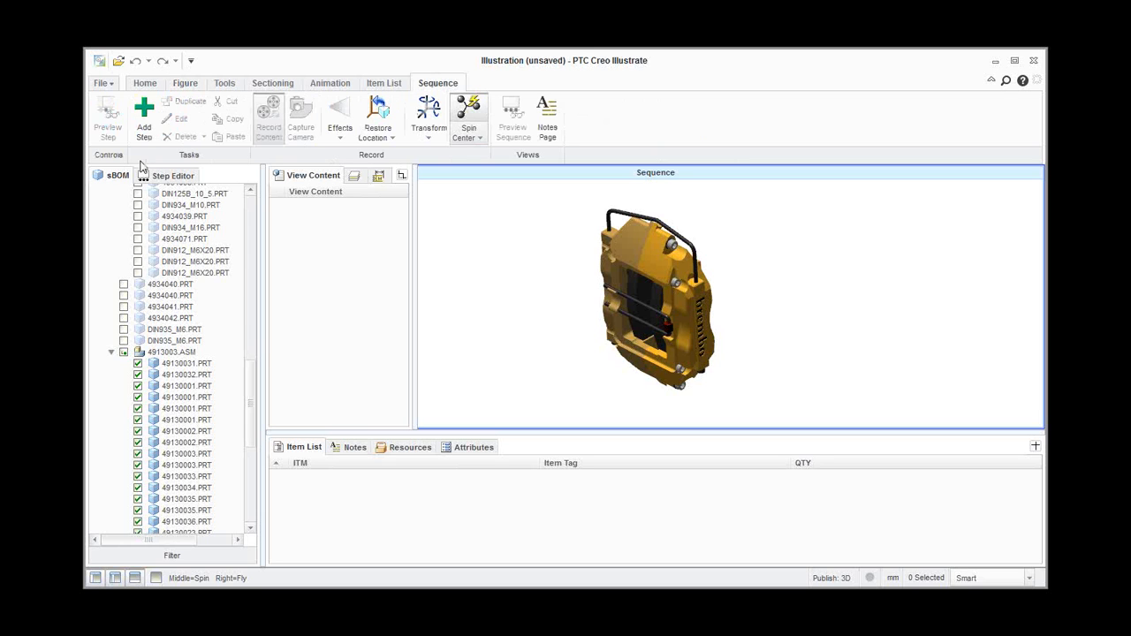
click(165, 177)
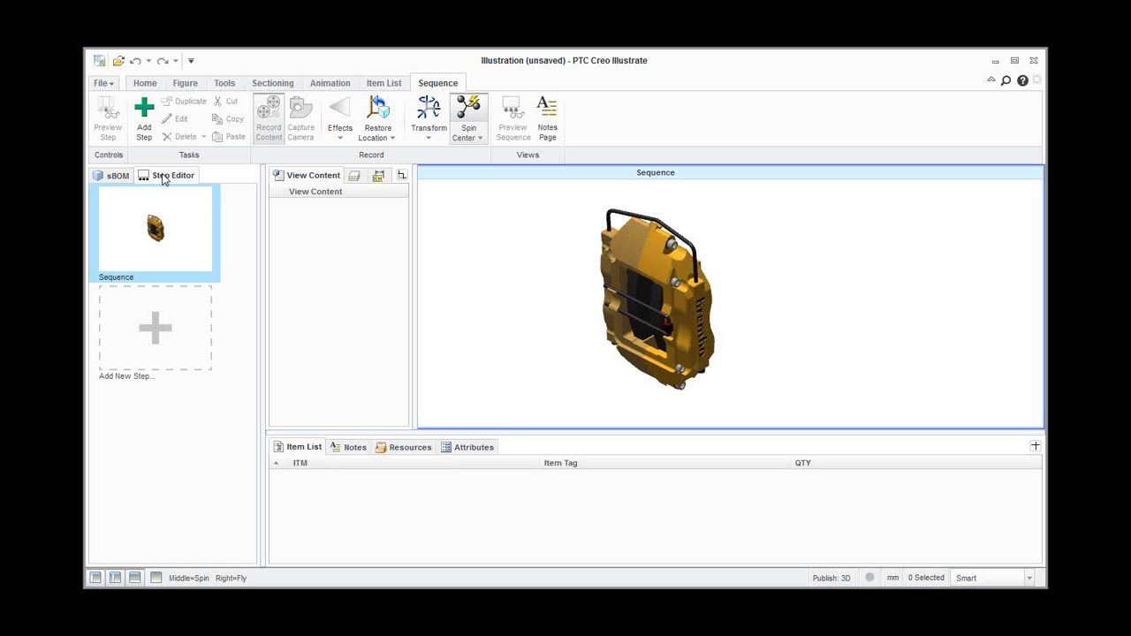
- Add Step 1 to the sequence and move bent tube 49130036.PRT straight up, clear of the caliper
click(171, 339)
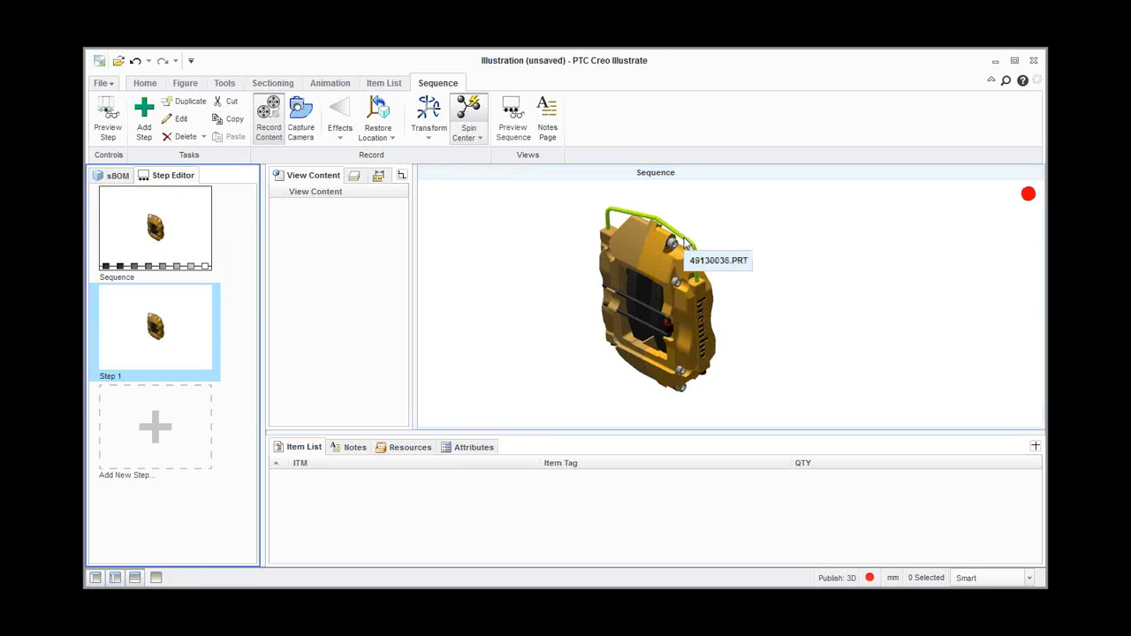
click(685, 246)
click(428, 134)
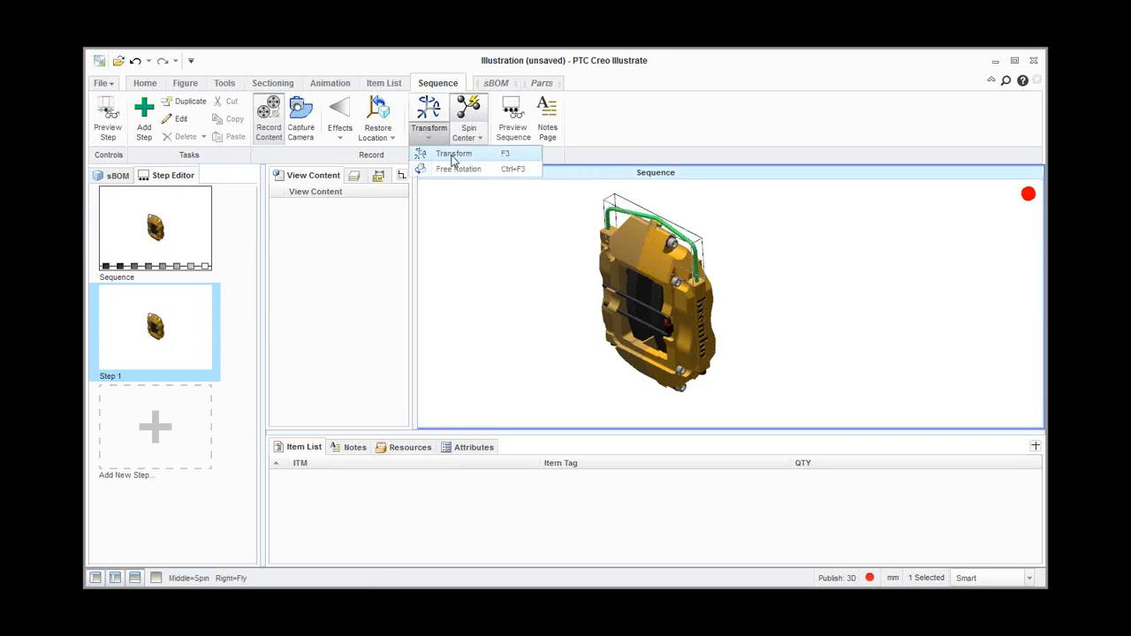
click(452, 156)
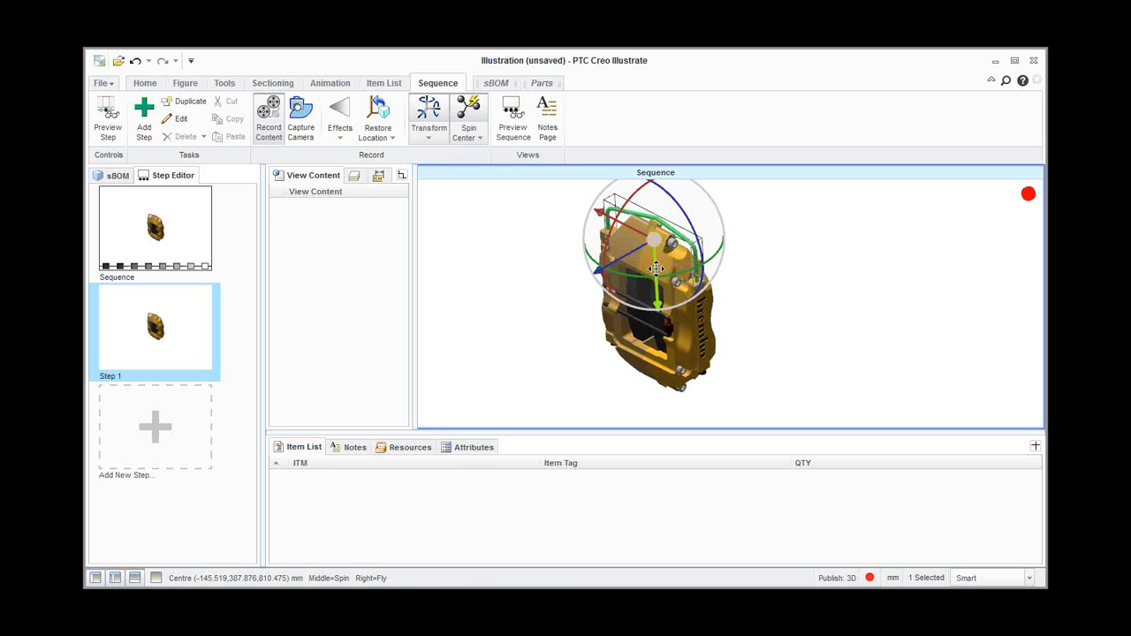
drag(656, 269, 579, 270)
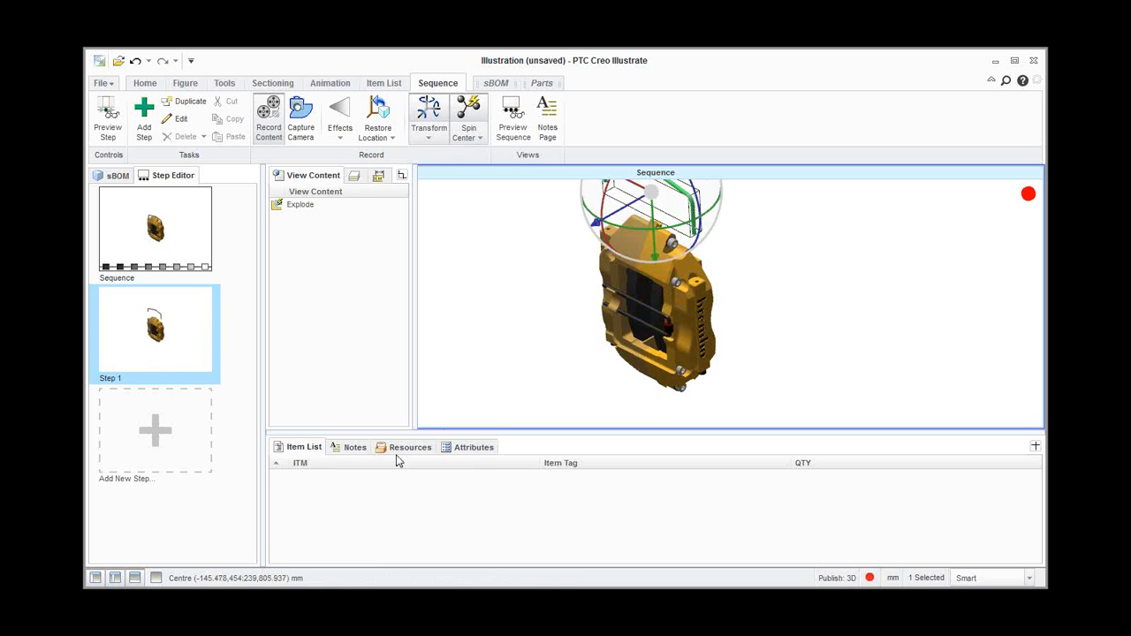
- Enter the note "Remove the clip" for Step 1, and add Step 2 to the sequence
click(361, 449)
click(317, 508)
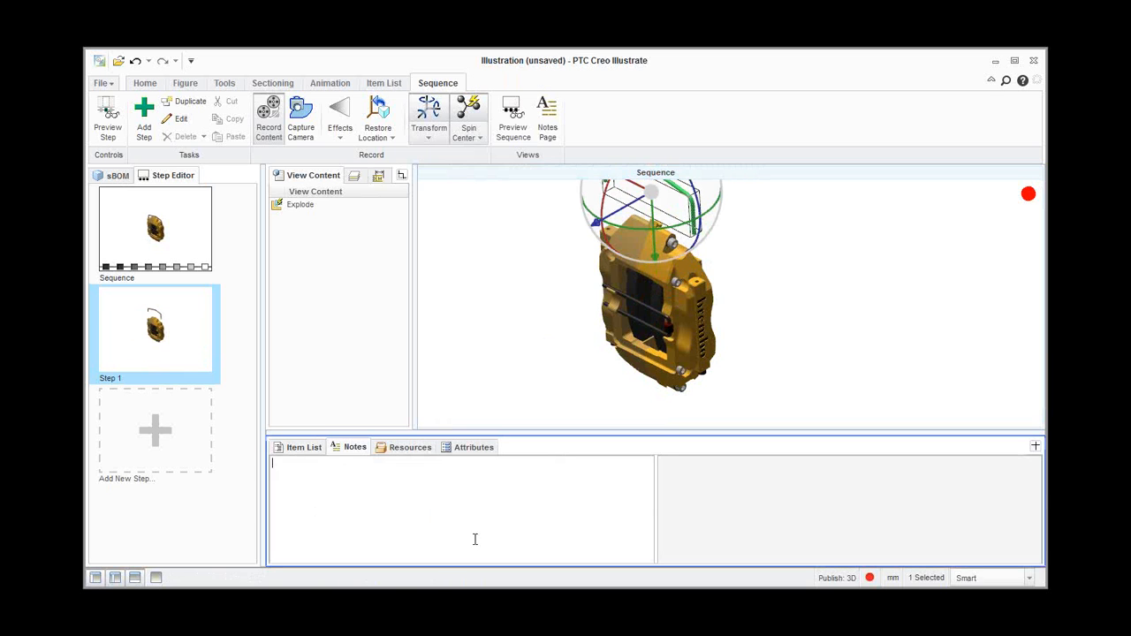
text(Rr)
key(BackSpace)
text(emove ()
text(he clip)
click(152, 430)
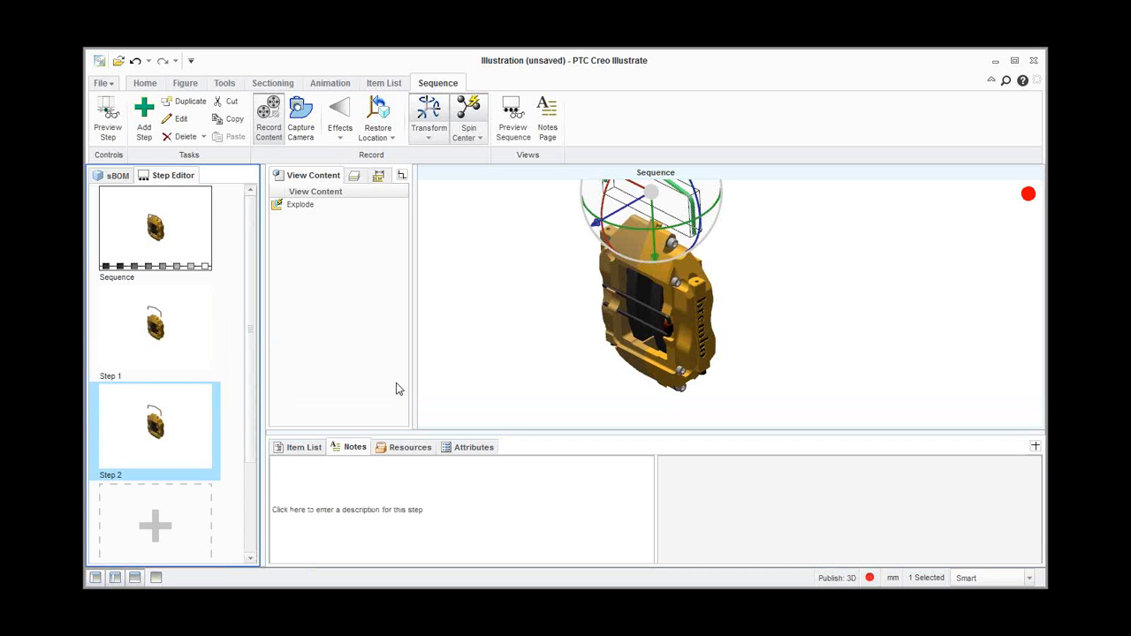
click(767, 316)
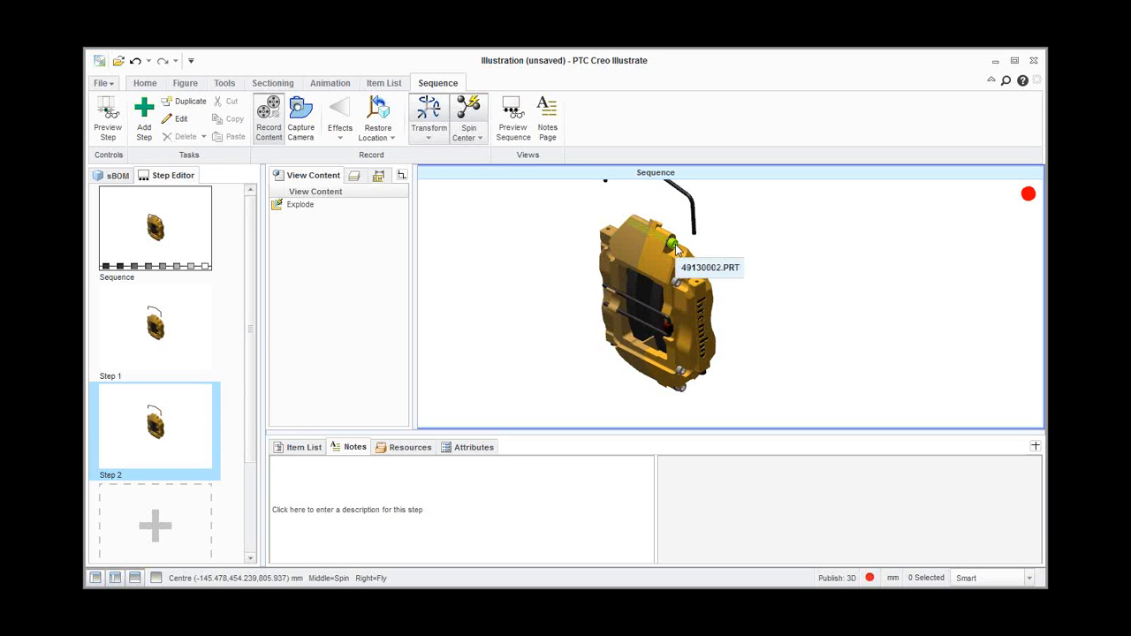
- Apply an Unscrew effect in the -X direction to the four caliper bolts and pull them further out of the caliper
click(675, 249)
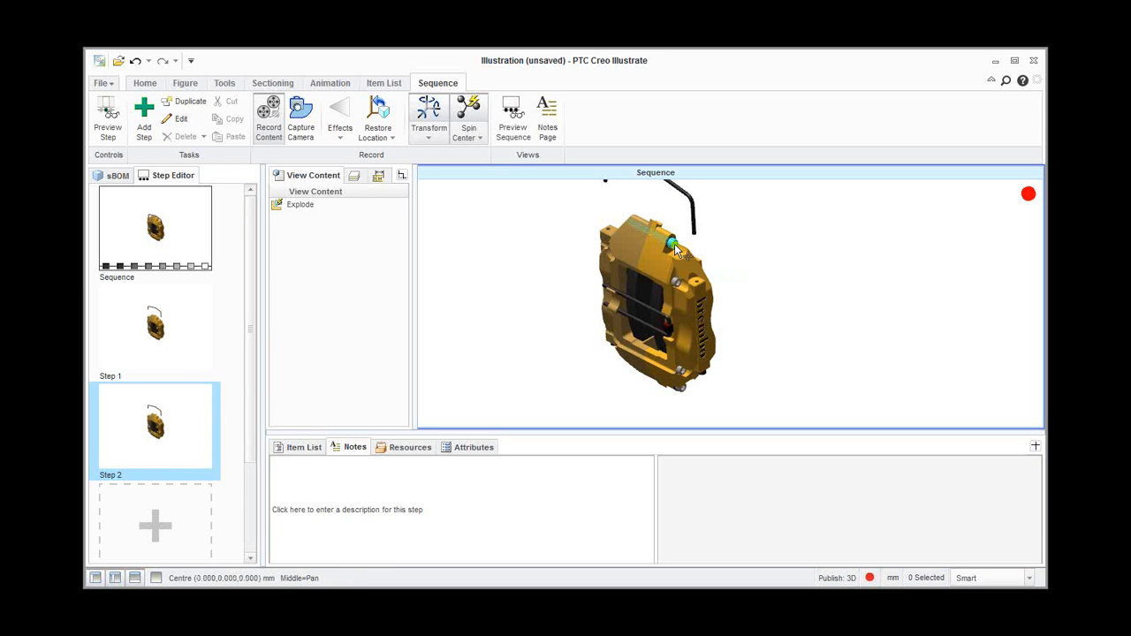
key(ctrl)
click(674, 244)
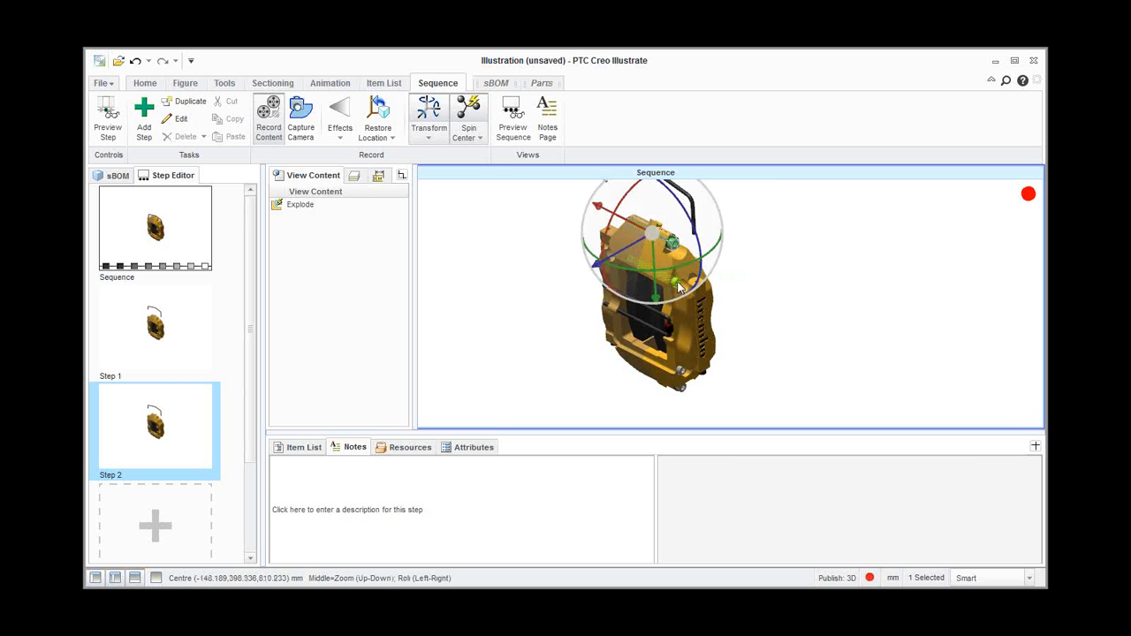
ctrl+click(679, 287)
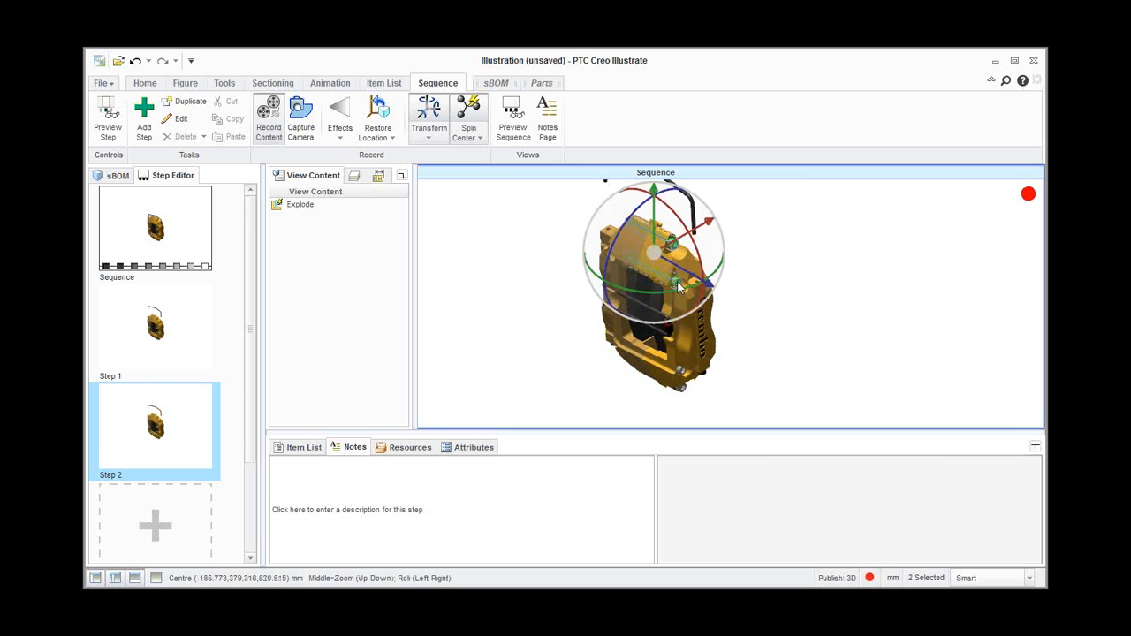
ctrl+click(686, 382)
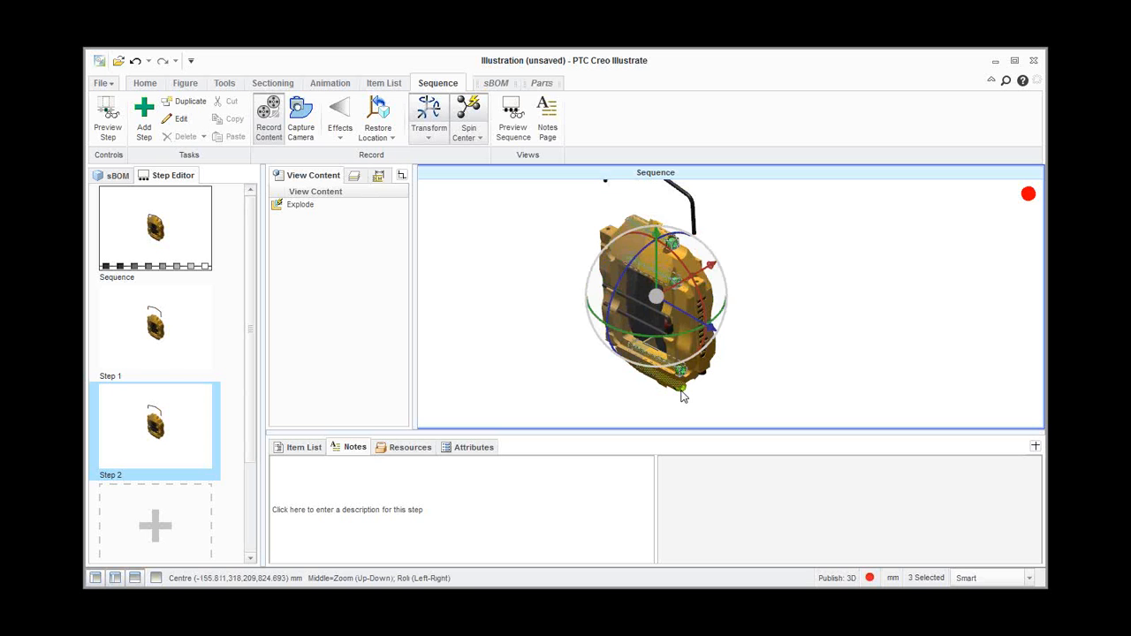
ctrl+click(683, 396)
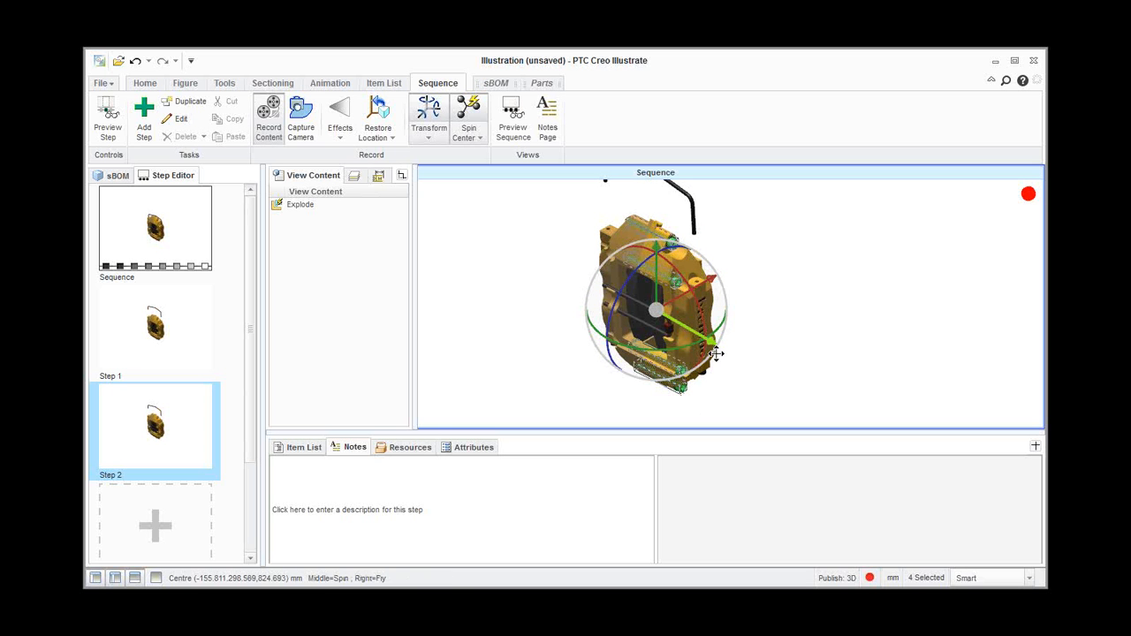
click(430, 135)
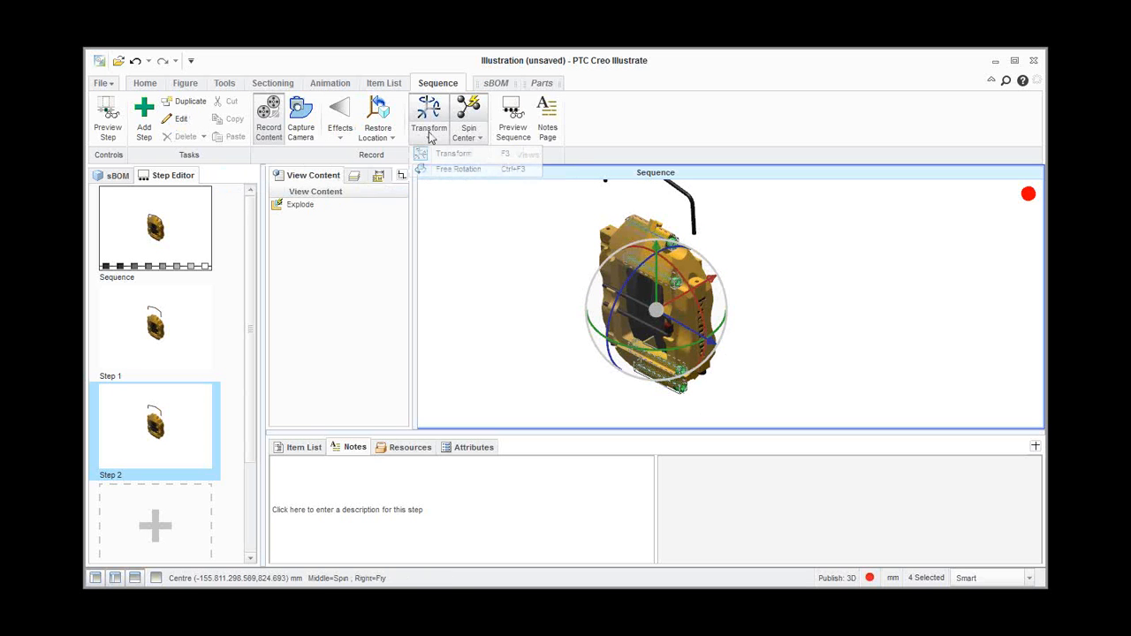
click(340, 134)
click(341, 133)
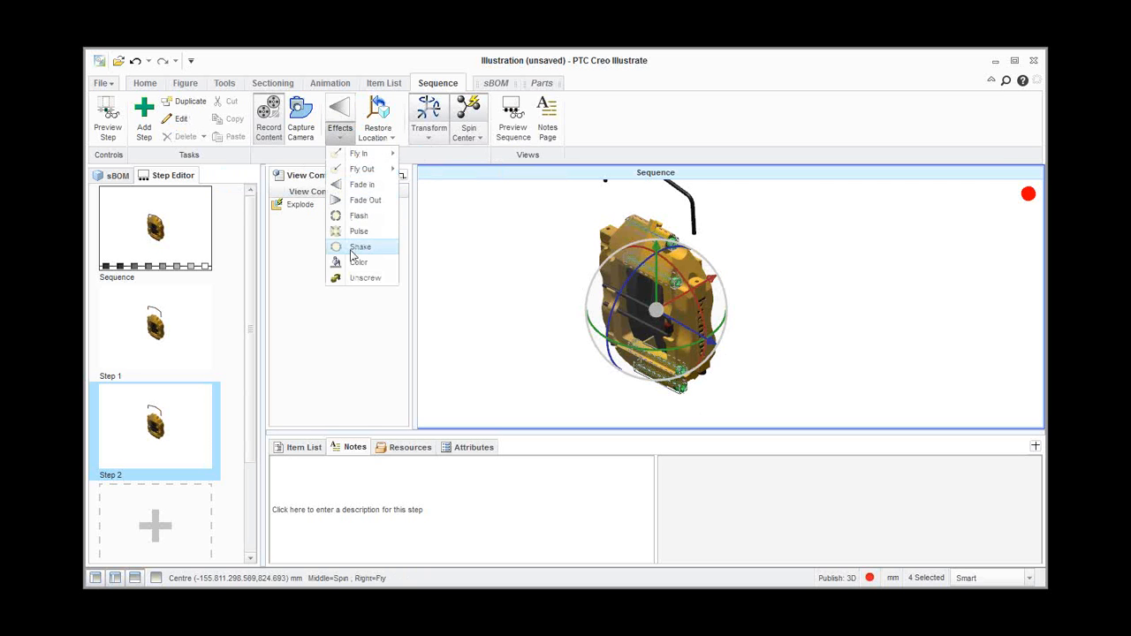
click(354, 279)
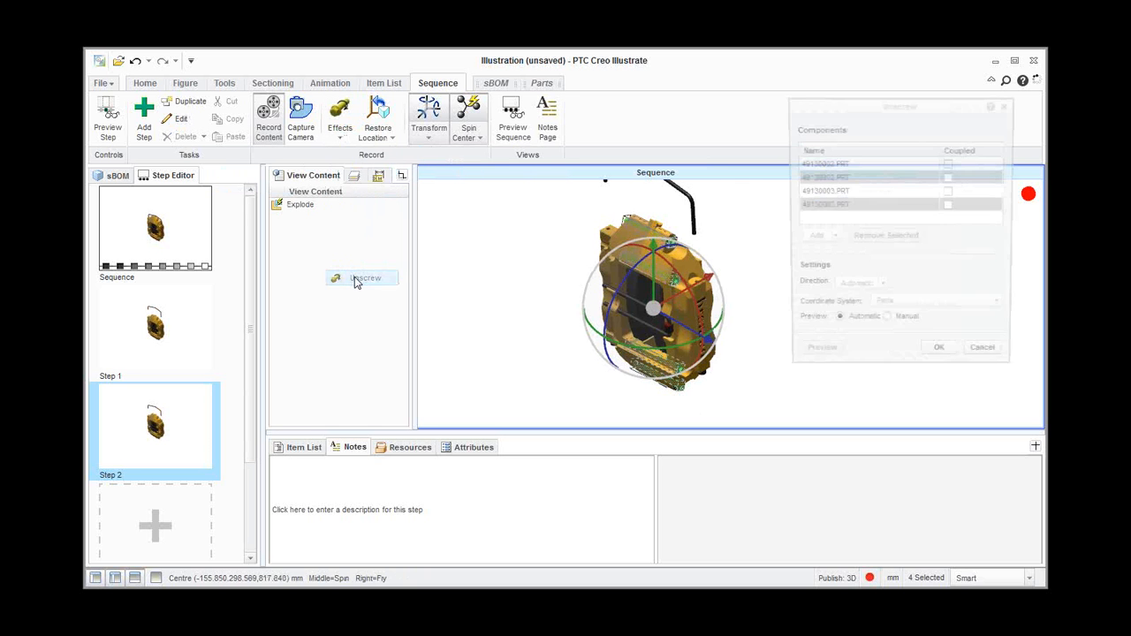
click(881, 290)
click(841, 304)
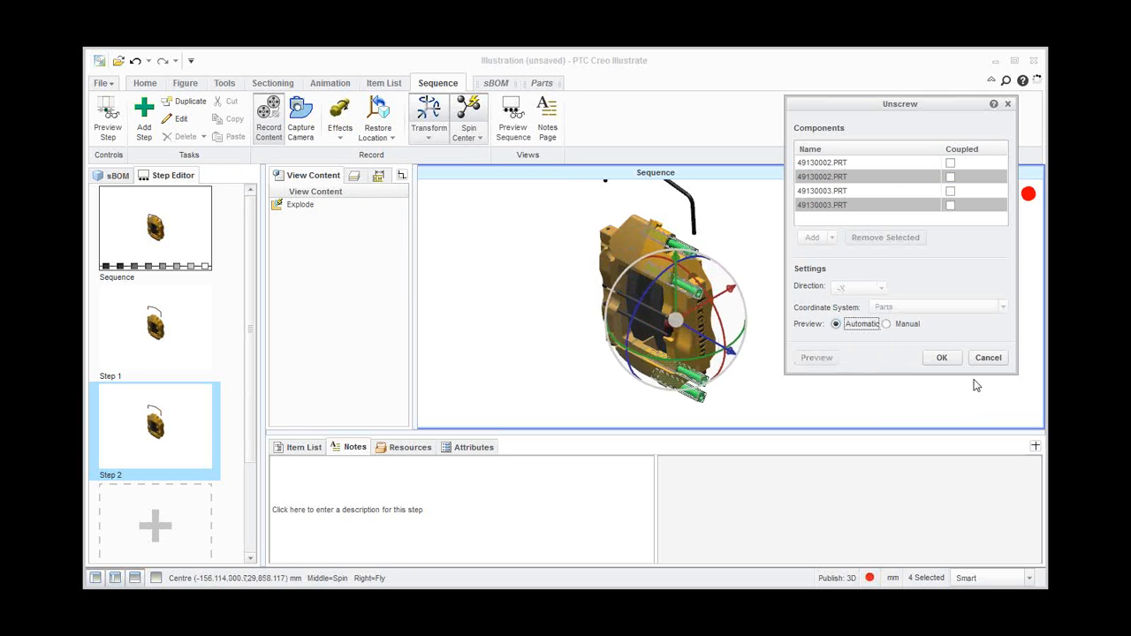
click(942, 358)
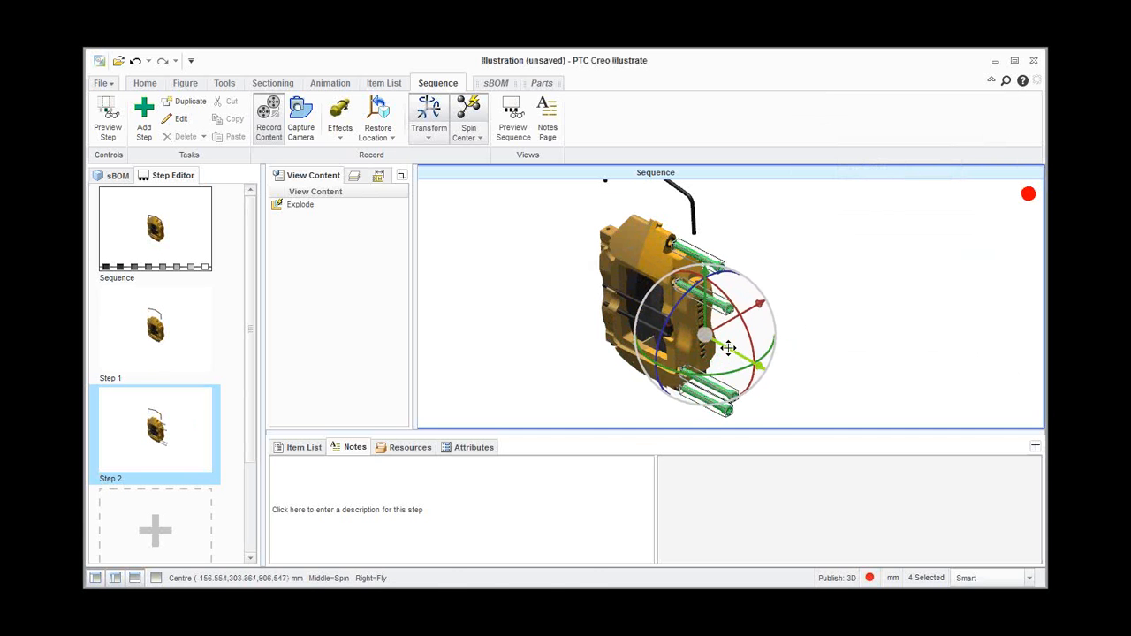
drag(729, 348, 786, 377)
click(860, 338)
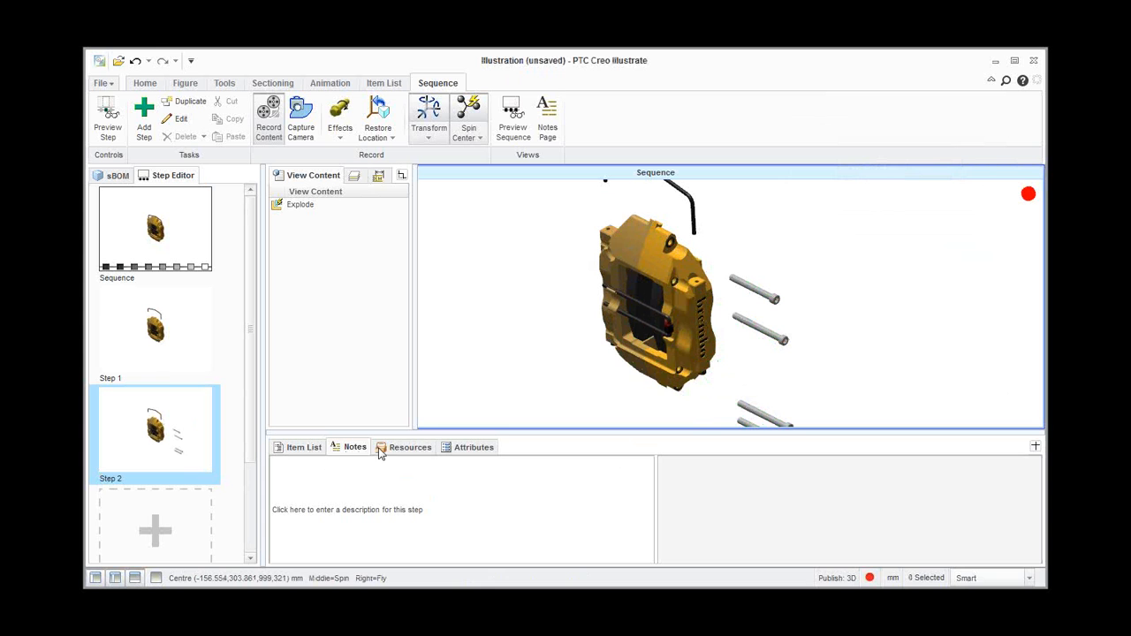
- Enter the note "Remove the screws" for Step 2
click(306, 482)
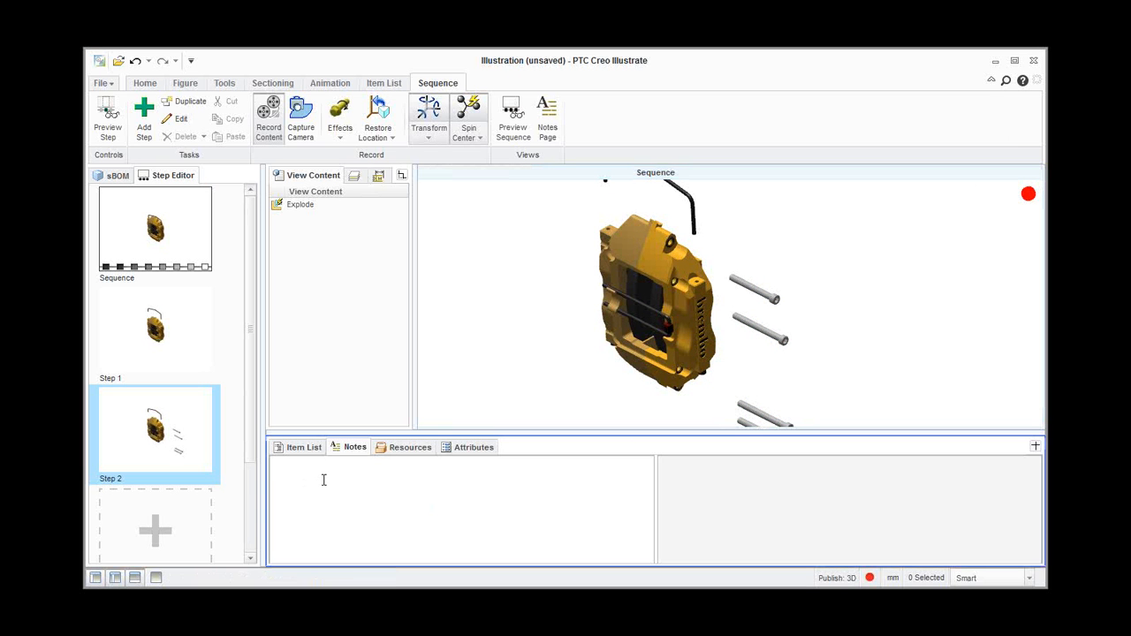
text(Un)
key(BackSpace)
key(BackSpace)
text(Remove the screws)
- Preview the sequence from its start and play Step 1 and Step 2
click(196, 322)
click(177, 248)
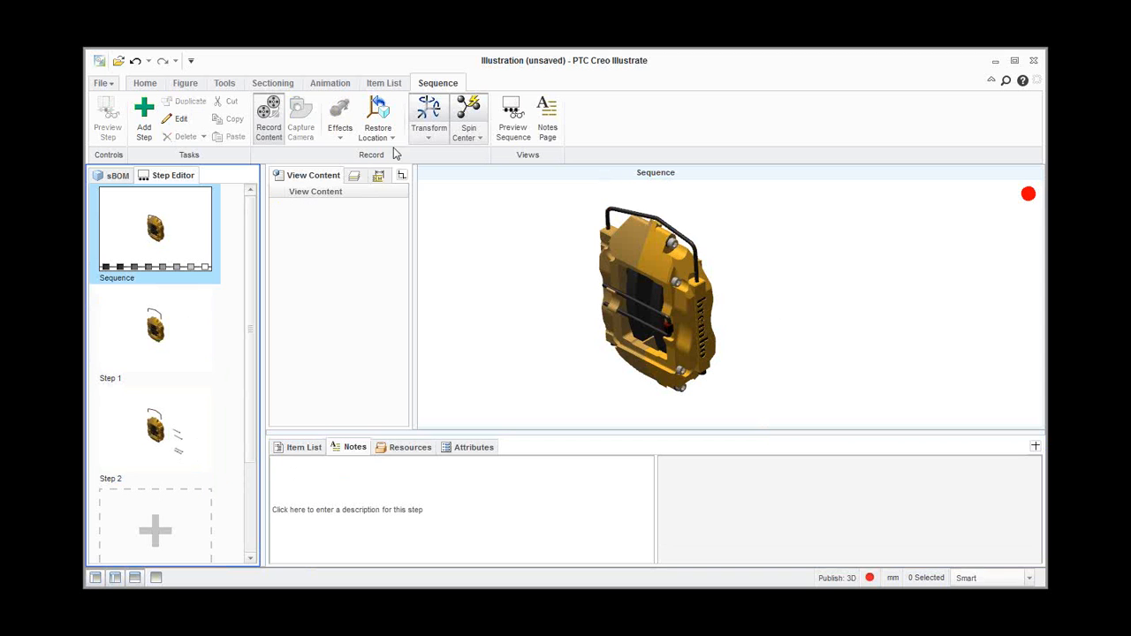
click(515, 115)
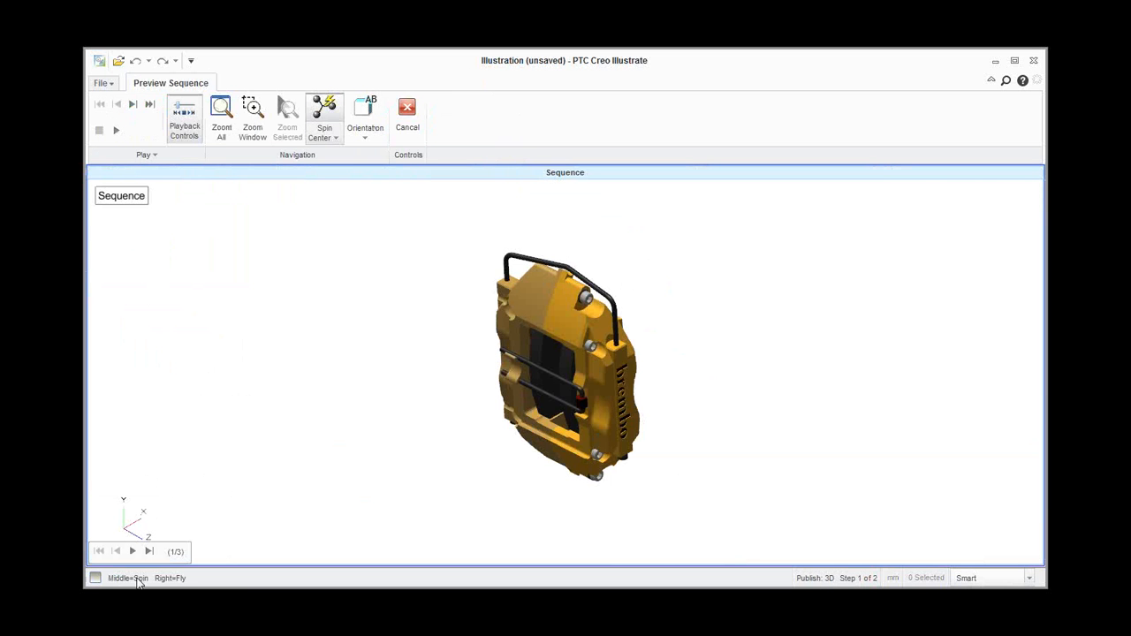
click(132, 552)
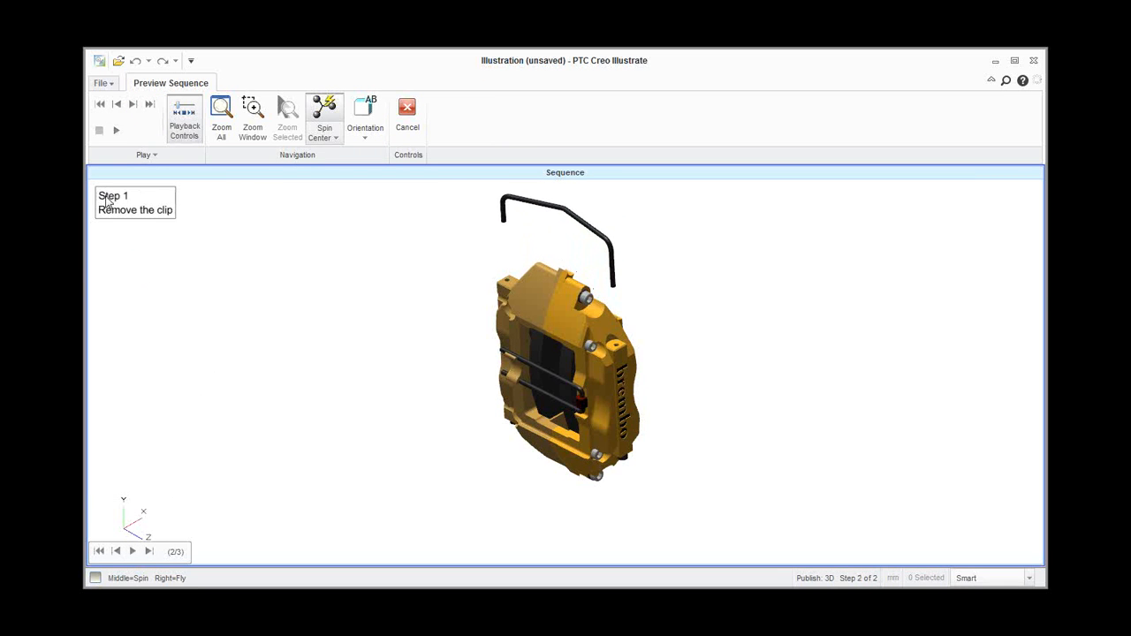
click(134, 553)
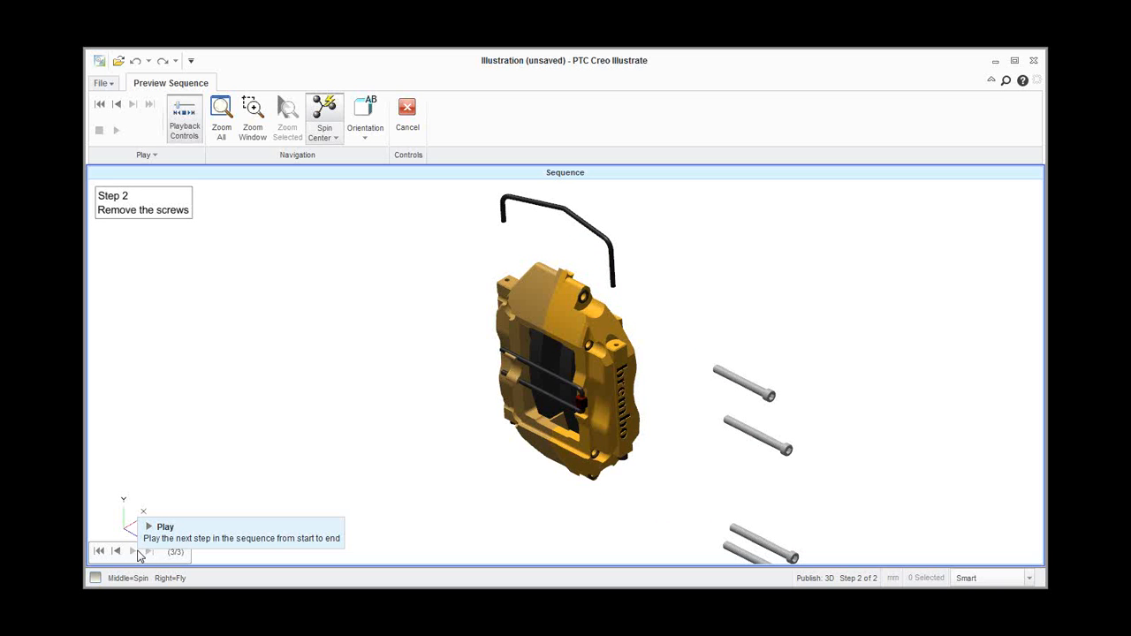
- Close the sequence preview, switch to Figure 1 and enlarge its graphics area above the notes
click(408, 110)
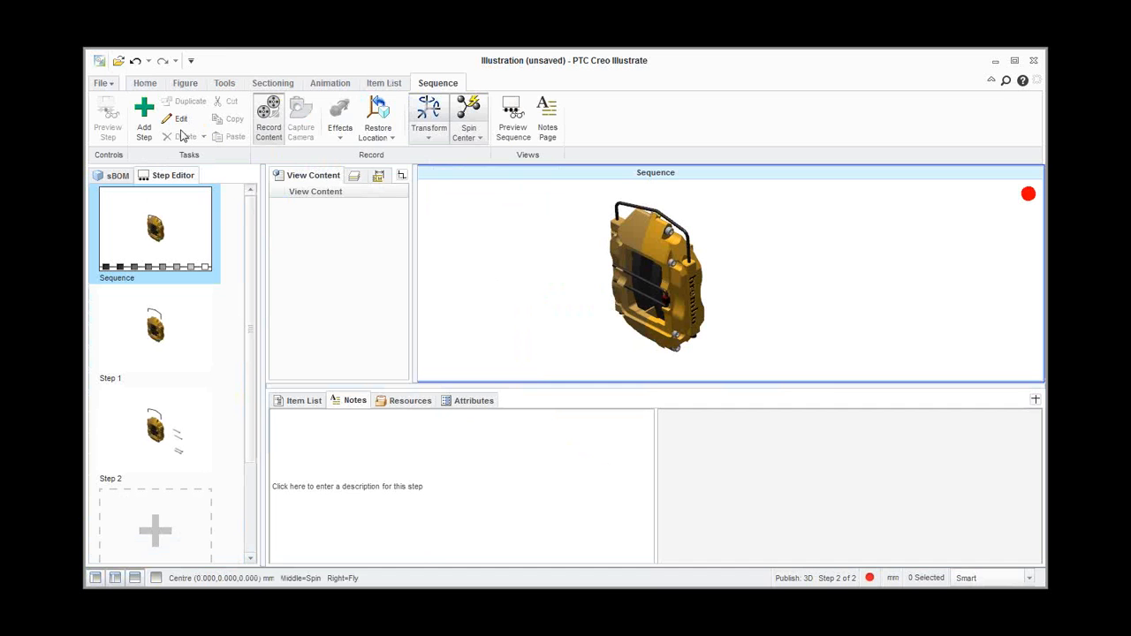
click(111, 89)
click(189, 84)
click(185, 83)
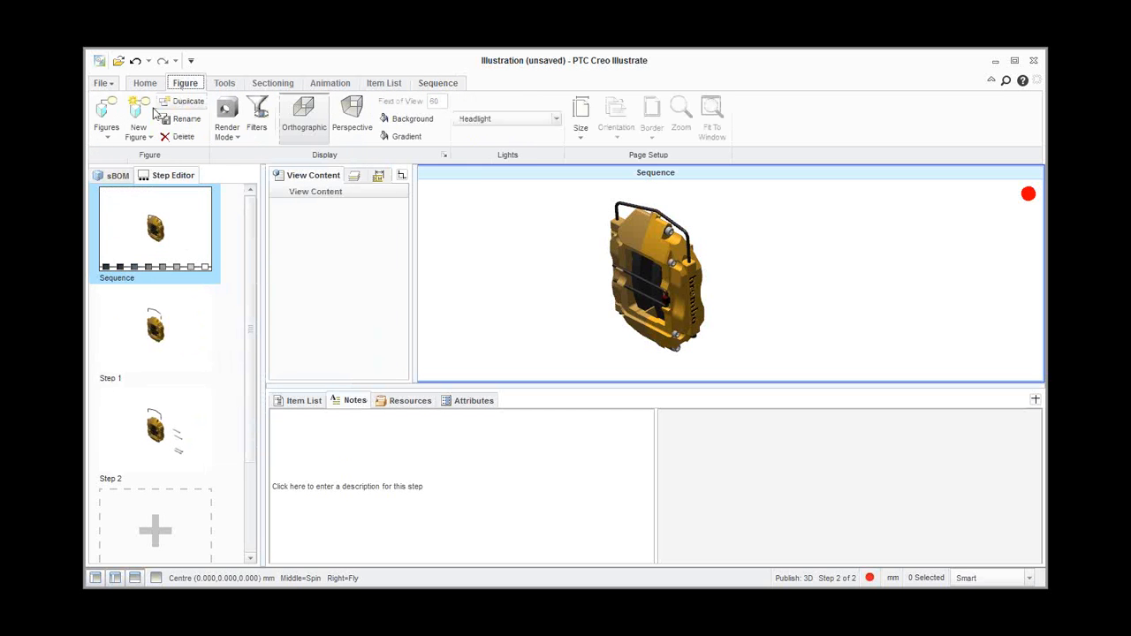
click(106, 124)
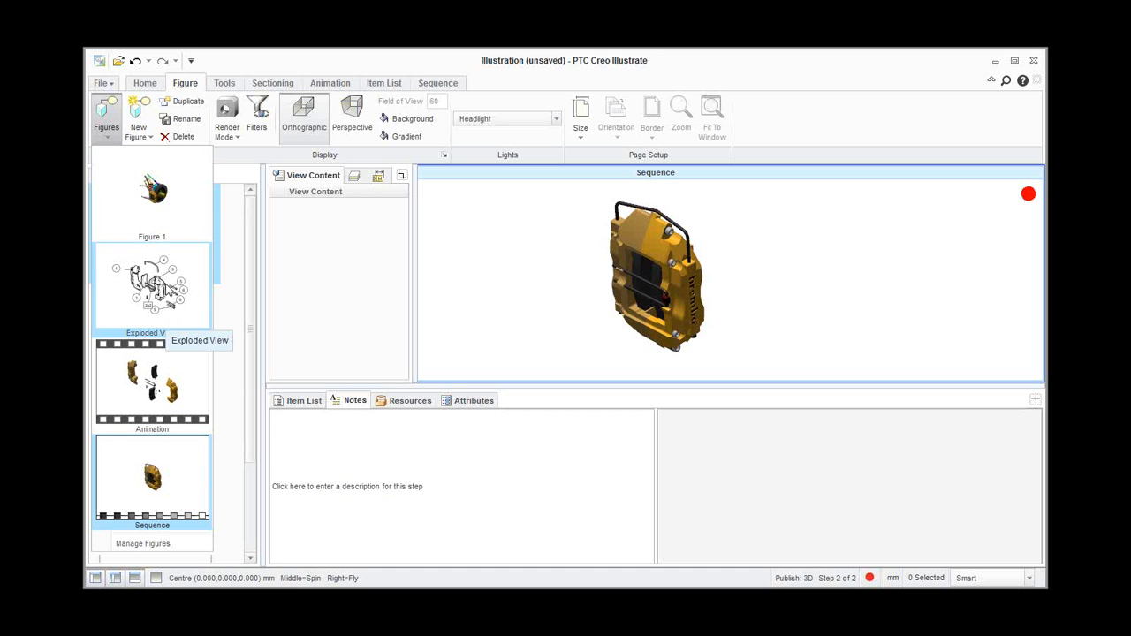
click(165, 199)
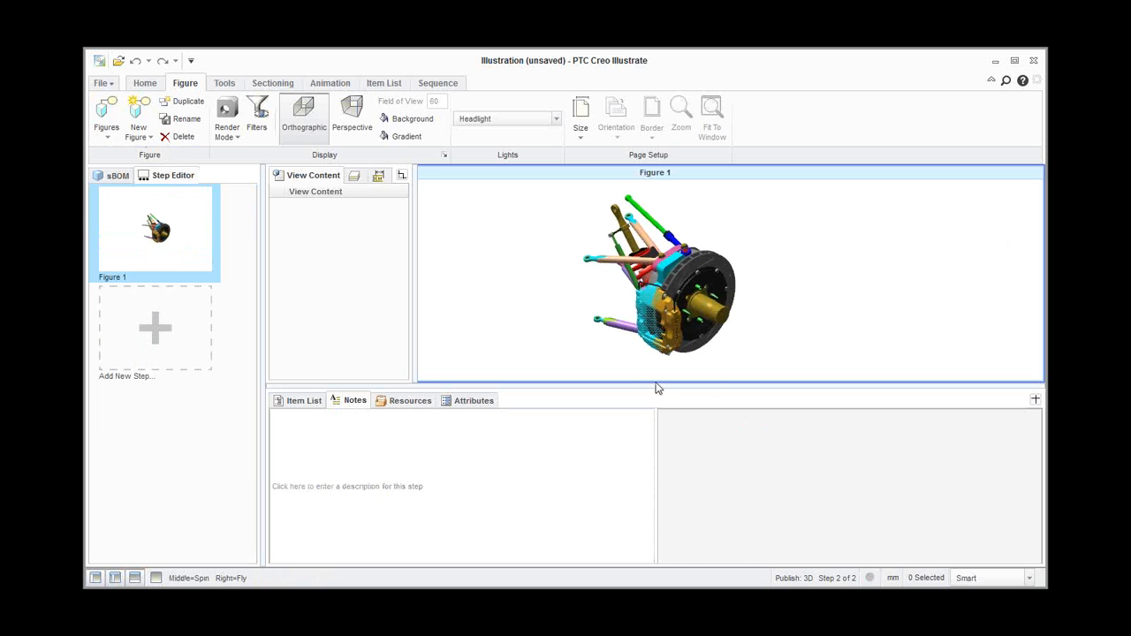
drag(662, 383, 666, 435)
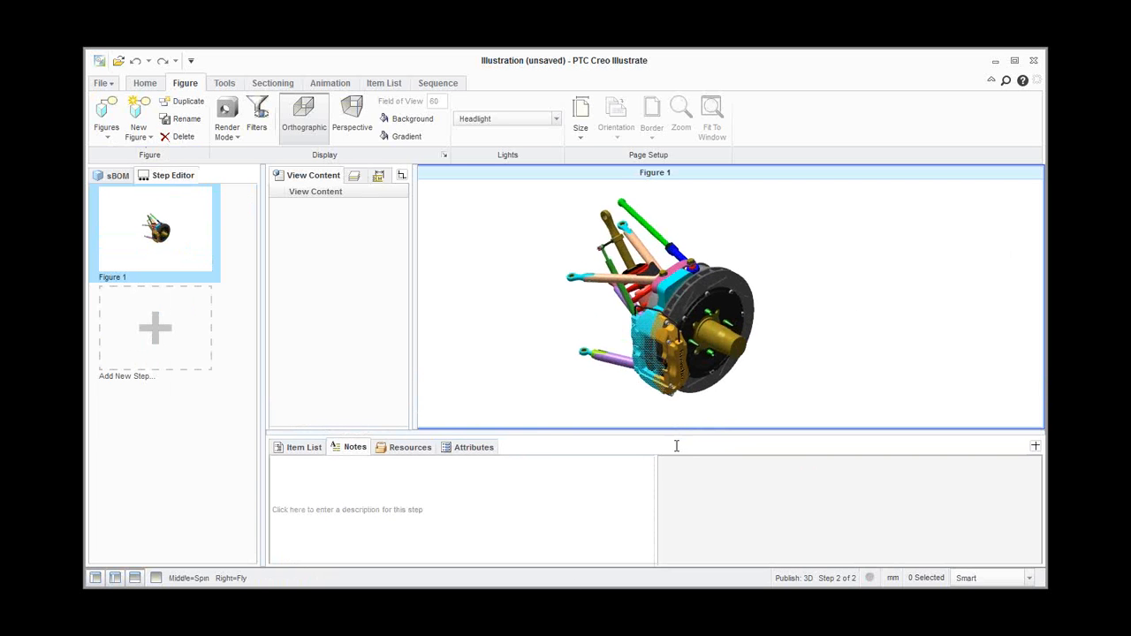
- Switch to the BWi Webinar presentation in PowerPoint and start the slide show from slide 7, Arbortext IsoDraw Foundation
click(995, 61)
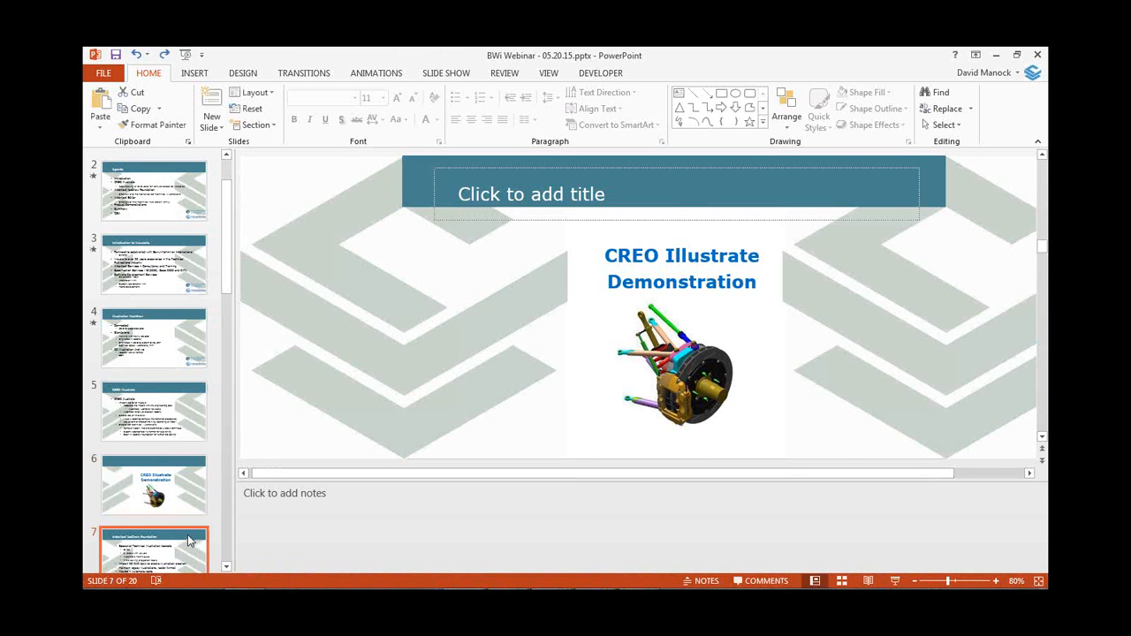
click(181, 547)
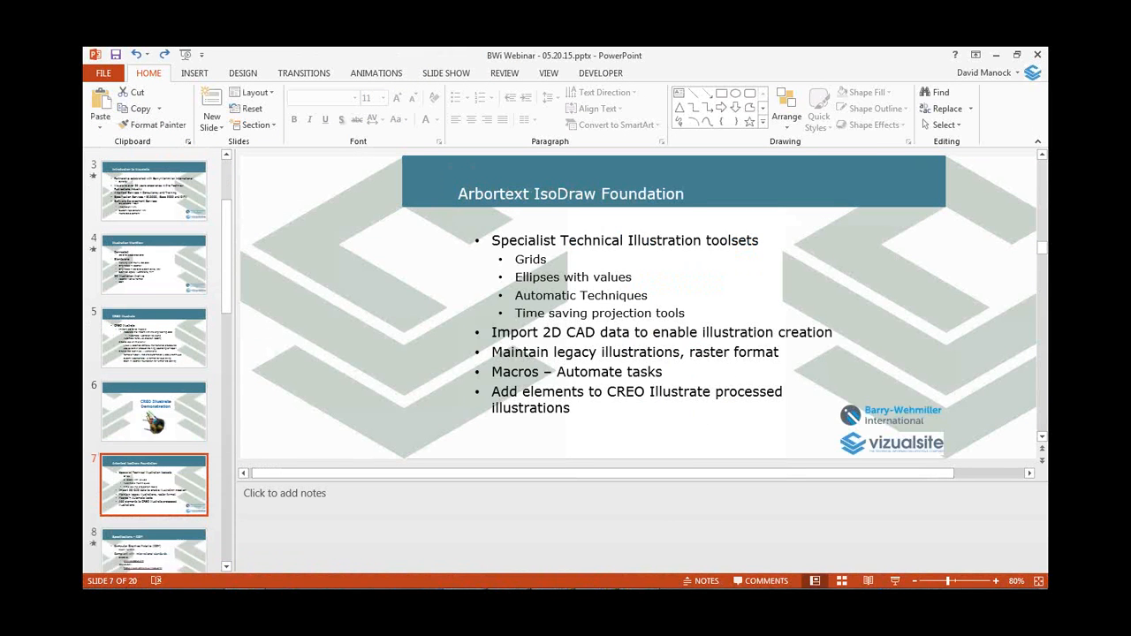
click(894, 581)
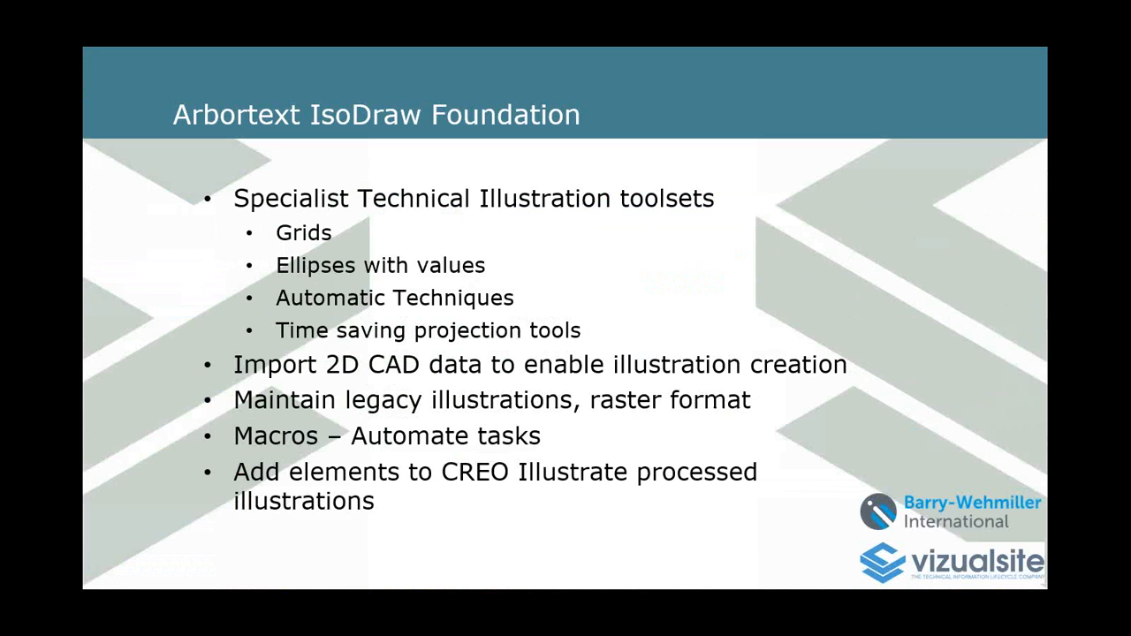
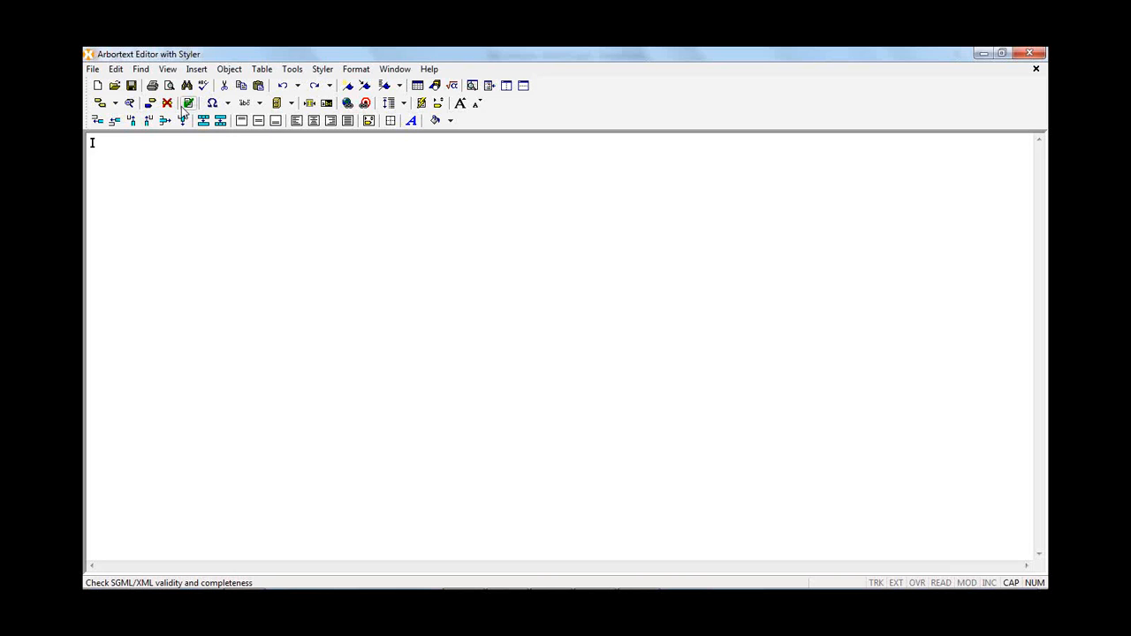
- Create a new document from the SMA Map sample in the Service Manual Application category
click(92, 69)
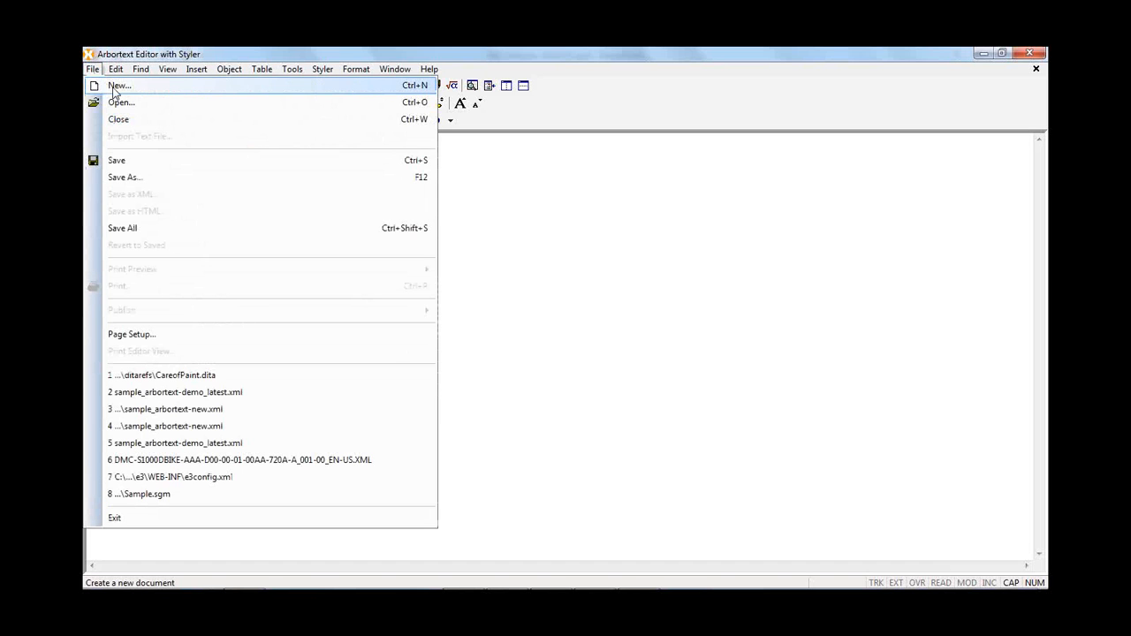
click(115, 86)
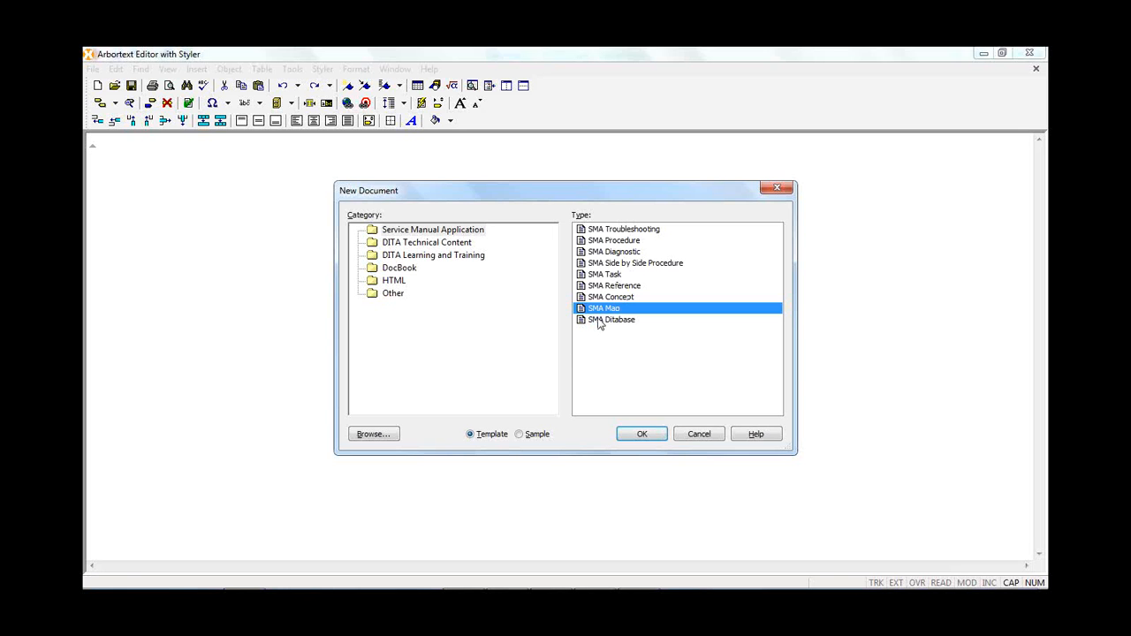
click(520, 434)
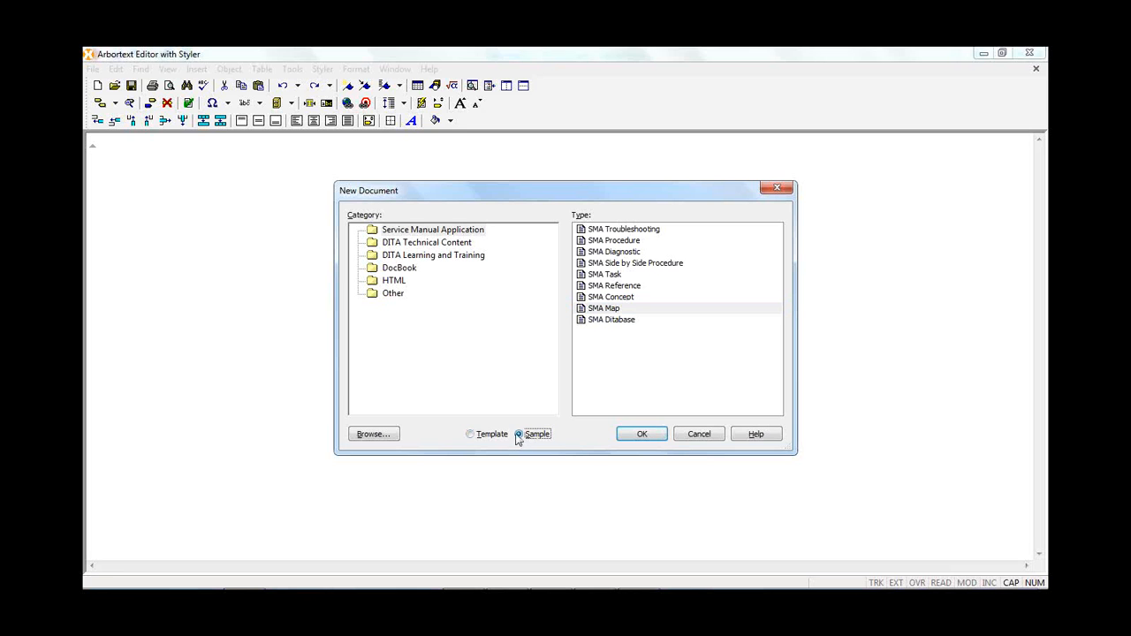
click(619, 310)
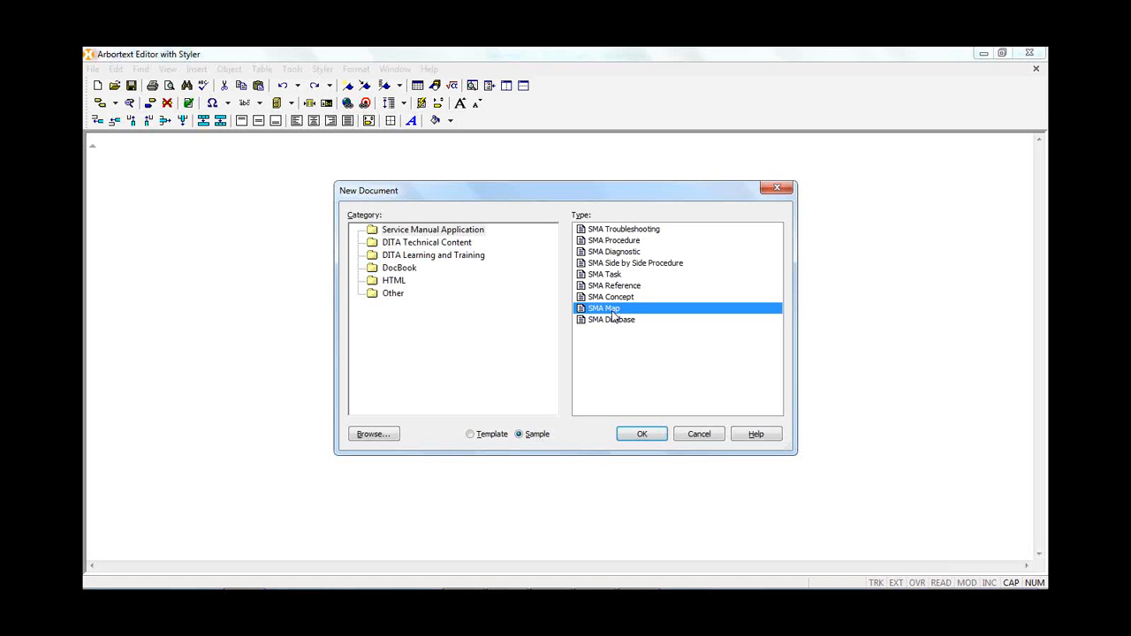
click(643, 434)
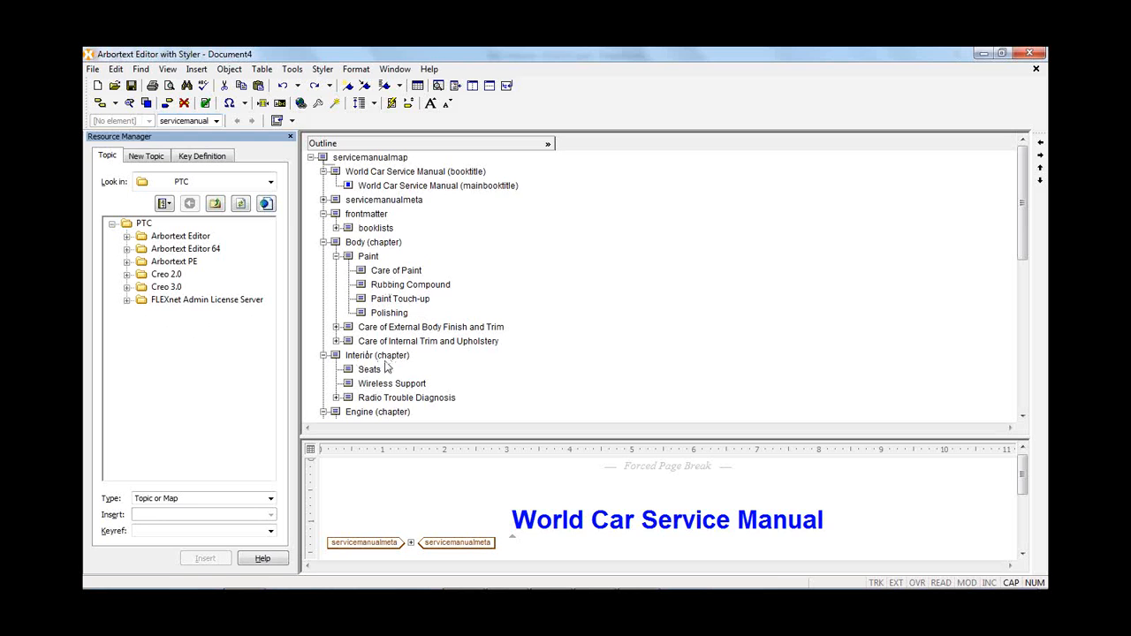
- Look through the service manual outline and open the Disk Brake Adjustment topic from the Brakes chapter
click(454, 369)
scroll(455, 369, down, 3)
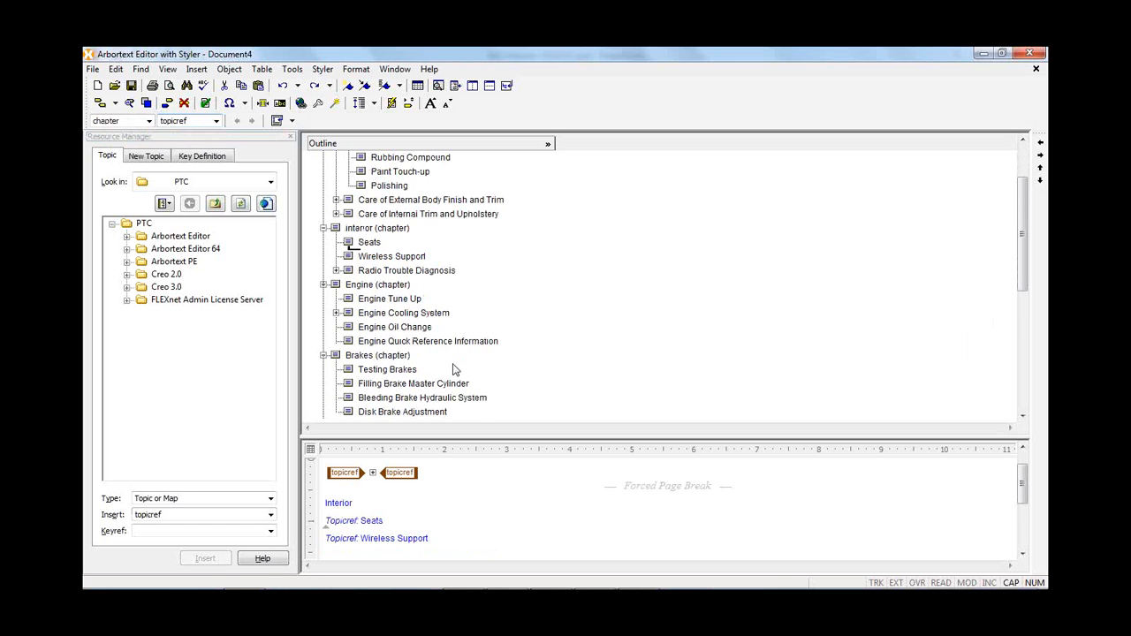
scroll(454, 370, down, 4)
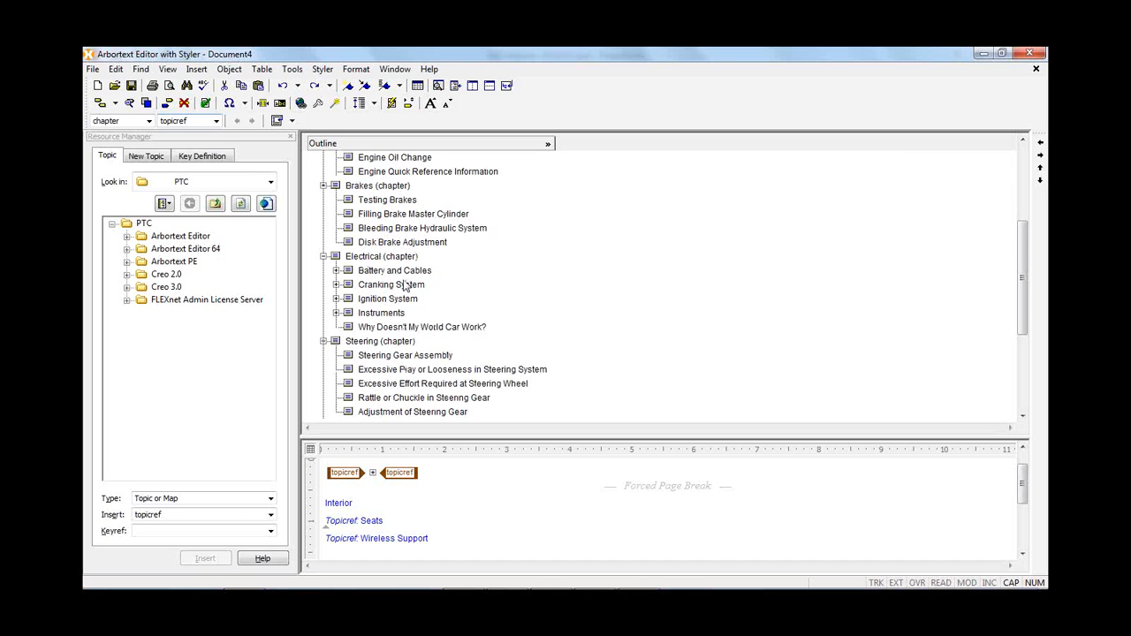
scroll(414, 290, down, 2)
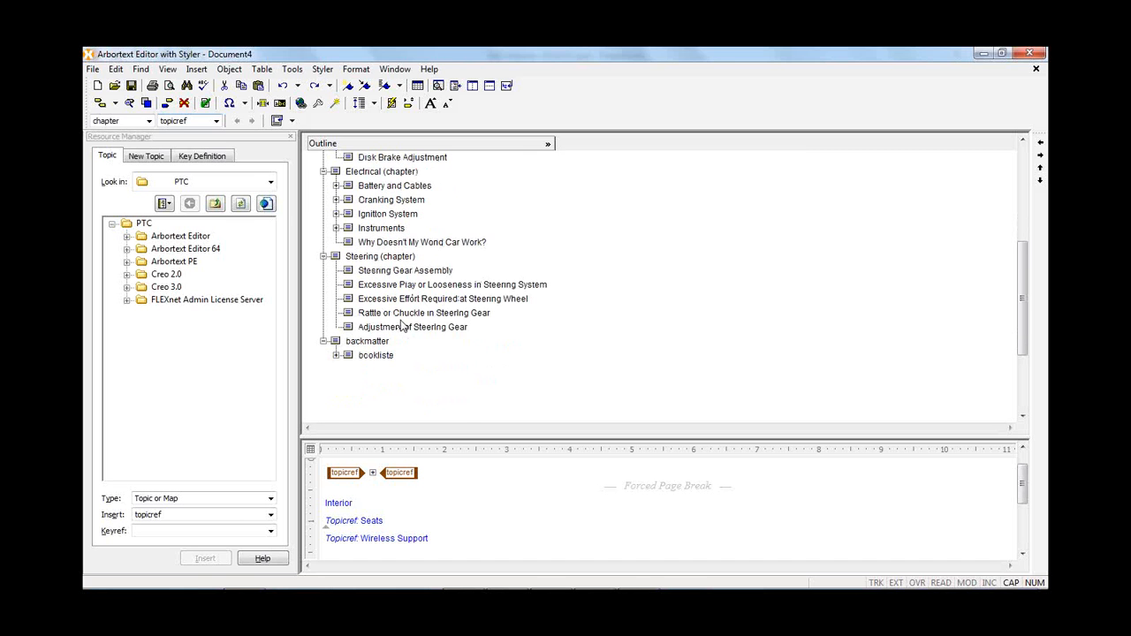
scroll(402, 325, up, 2)
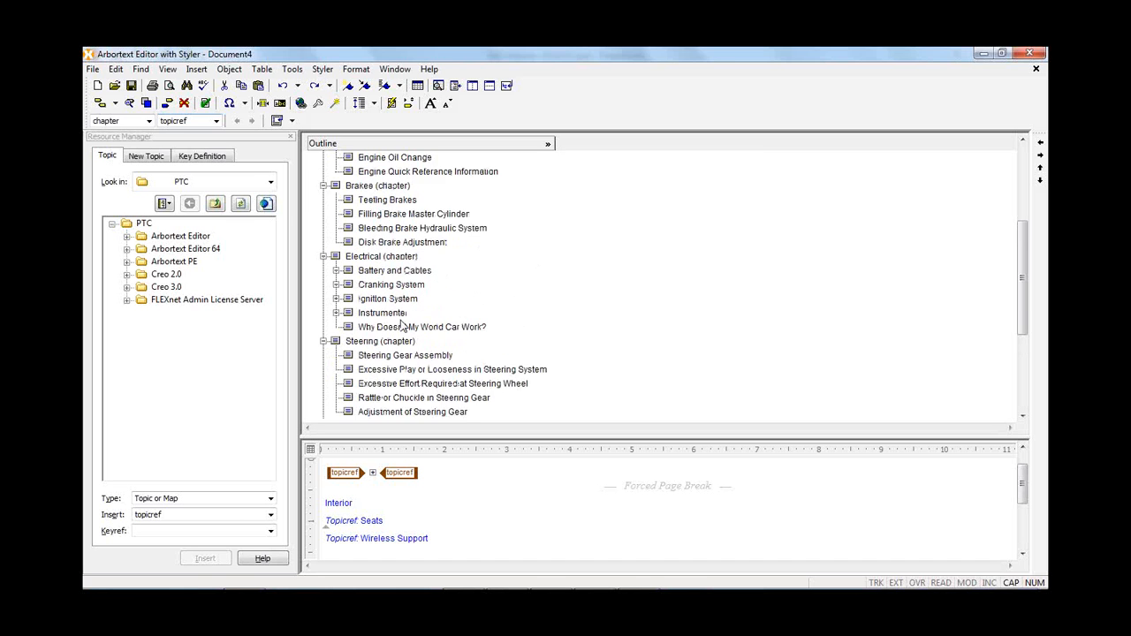
click(395, 245)
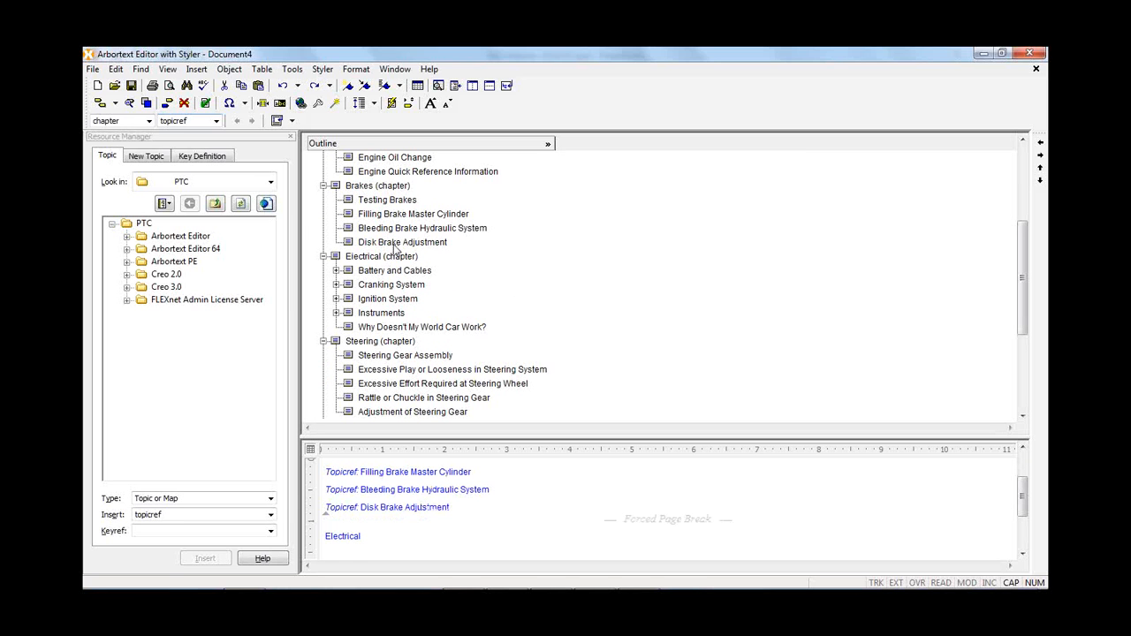
double_click(395, 245)
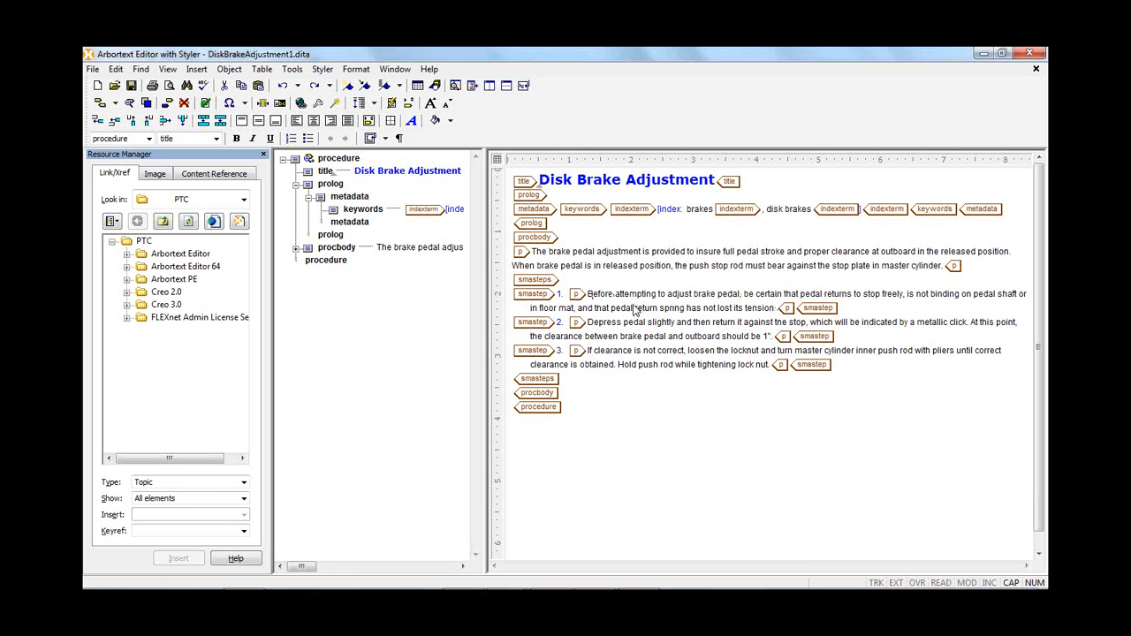
click(718, 295)
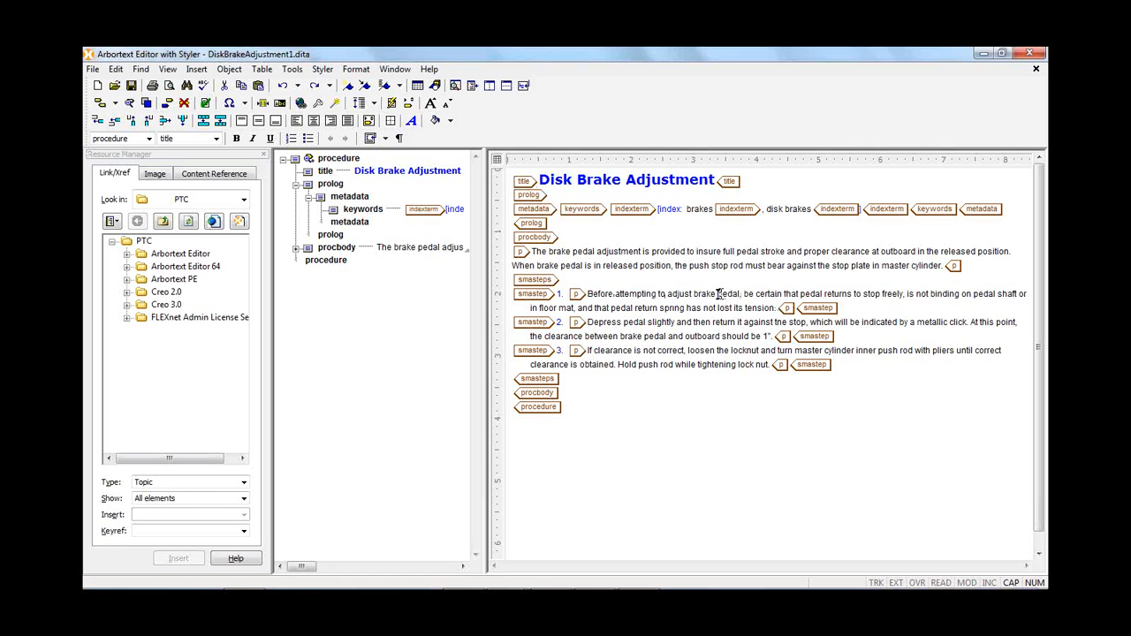
double_click(694, 296)
click(702, 310)
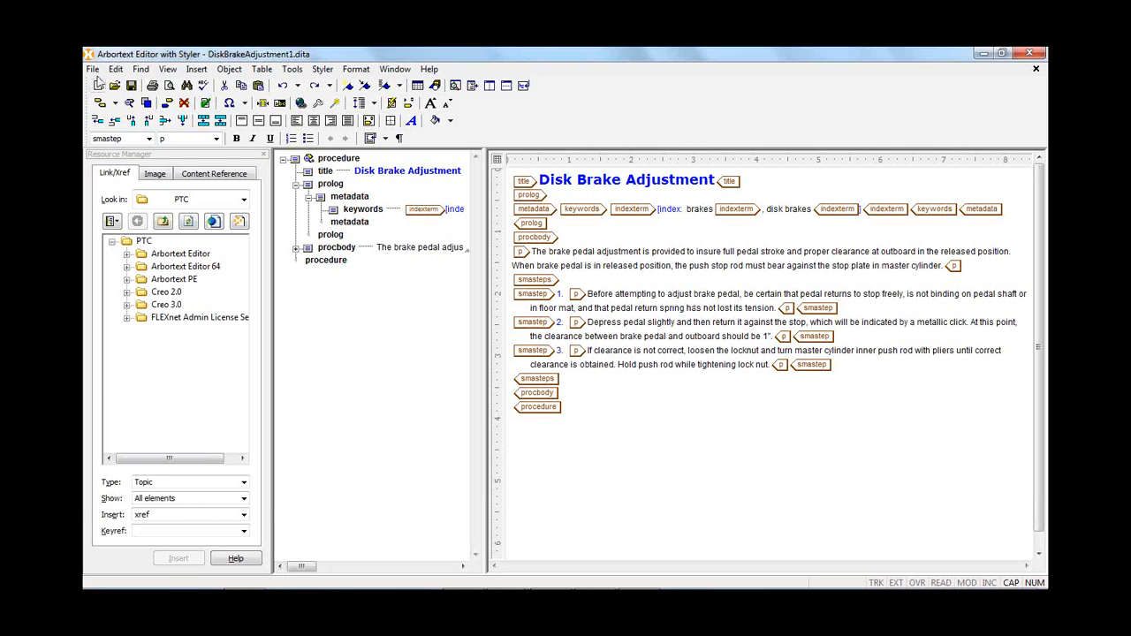
- Publish the Disk Brake Adjustment topic to a PDF file with the Service Manual Stylesheet, and close the resulting PDF
click(92, 69)
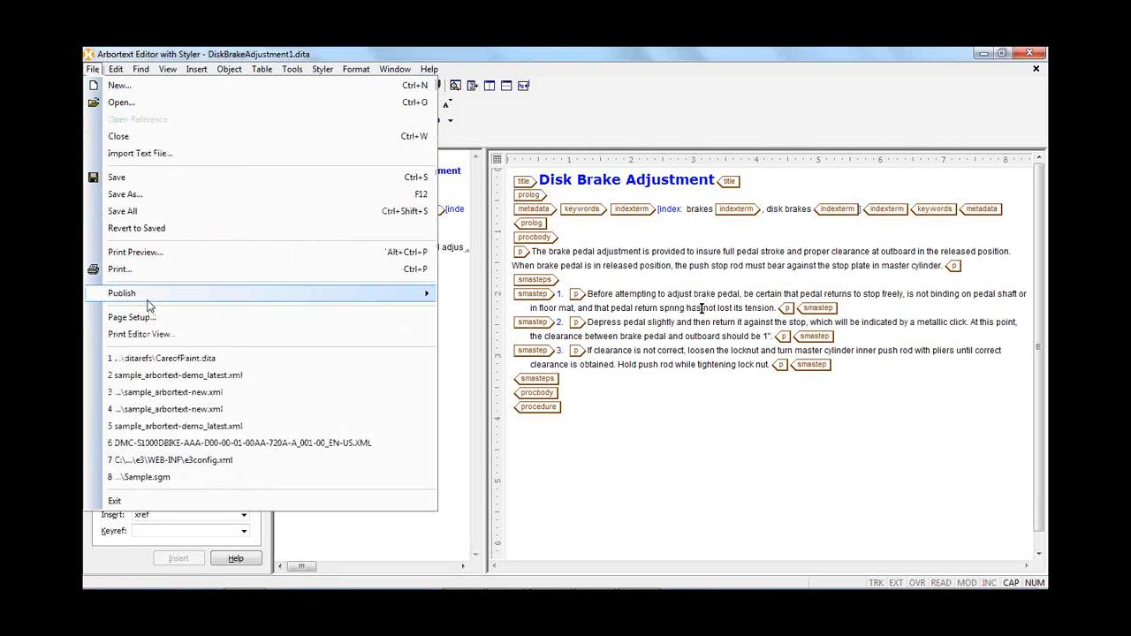
mouse_move(148, 300)
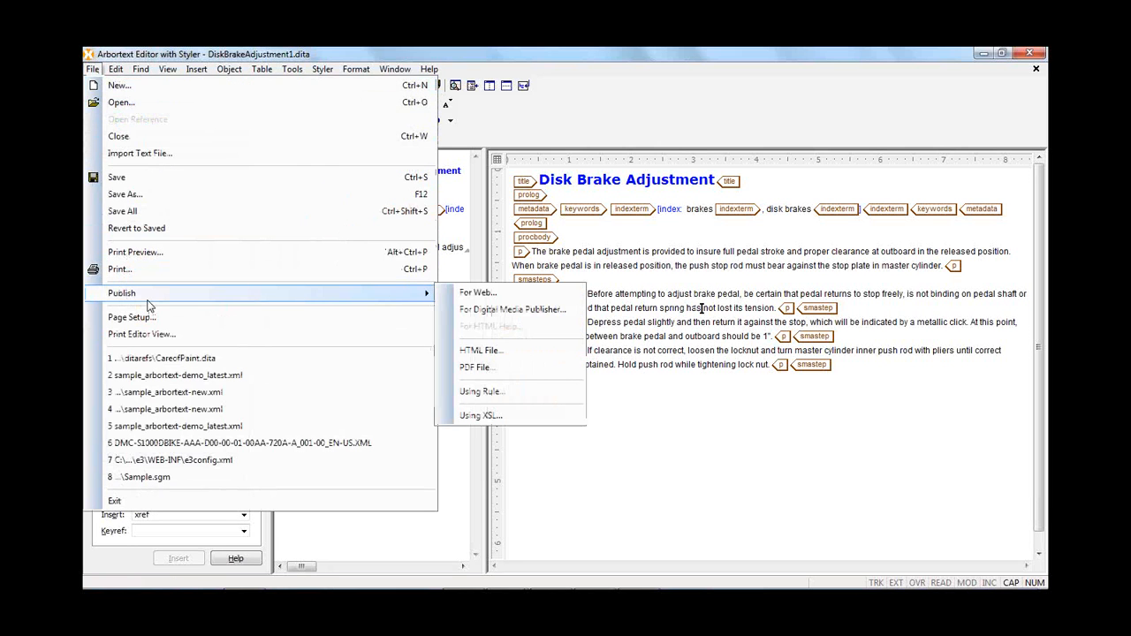
click(475, 368)
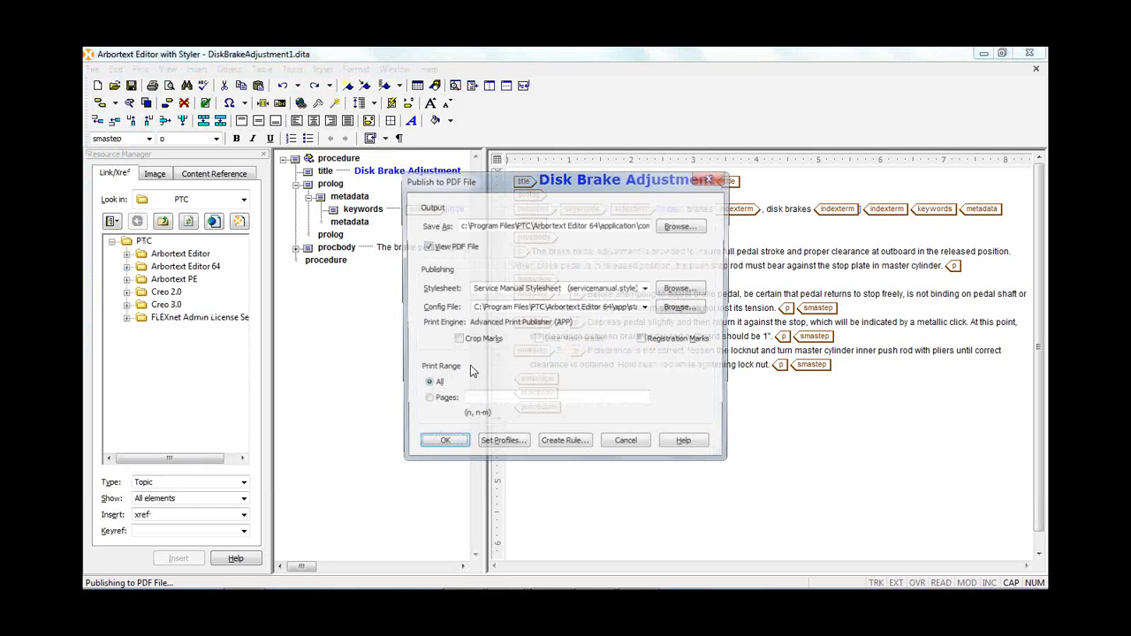
click(442, 446)
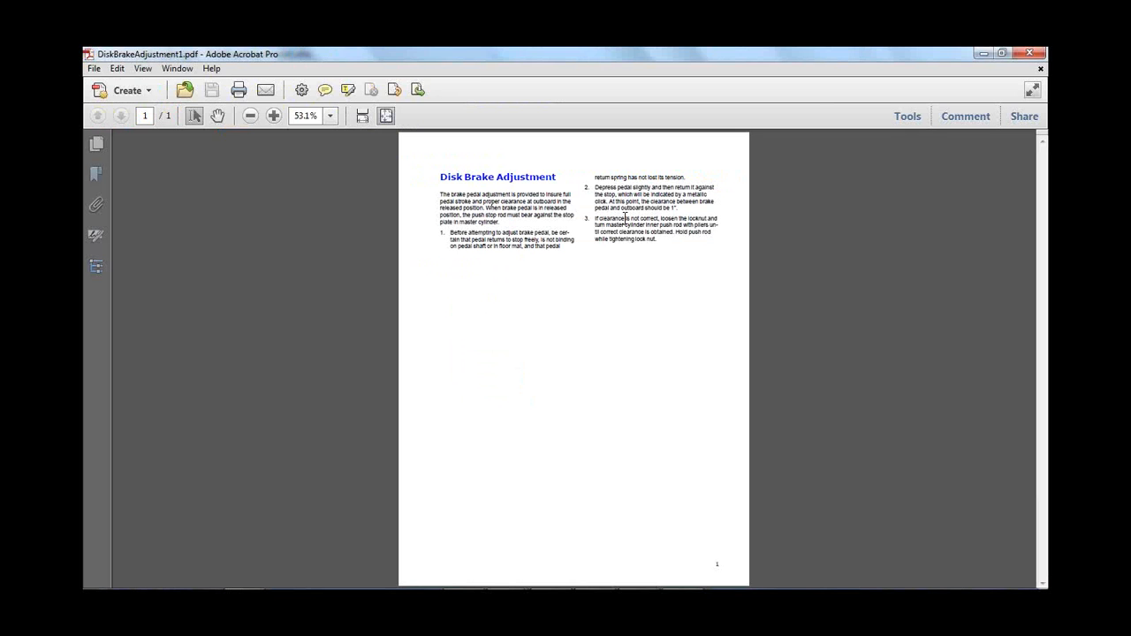
click(1031, 55)
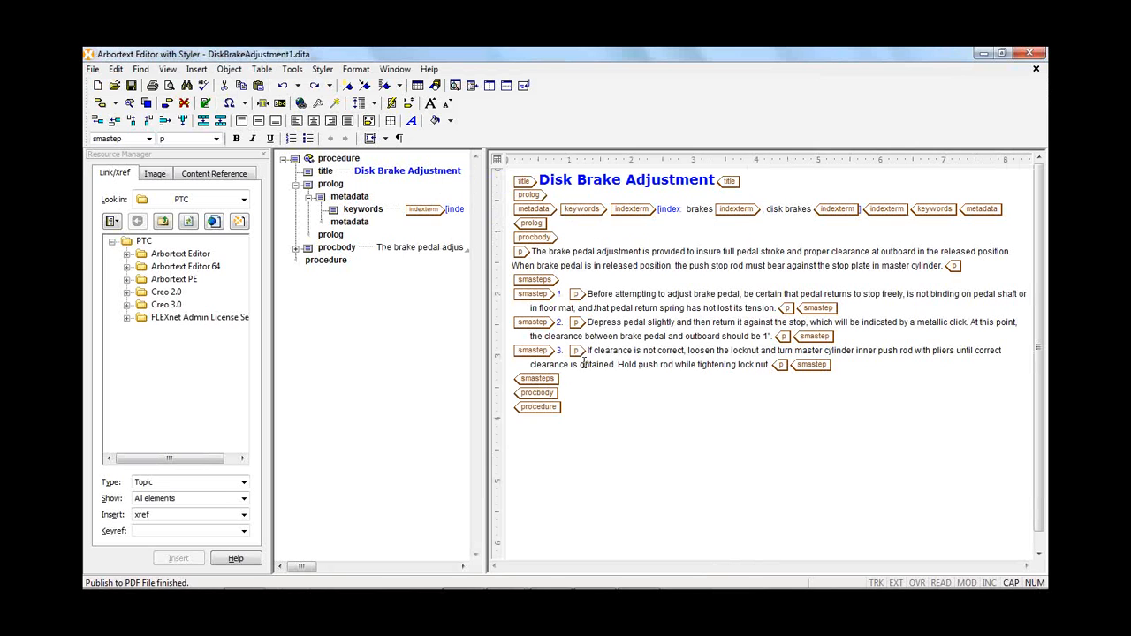
- Insert a fig element directly after the closing smasteps tag in the procedure body
click(563, 384)
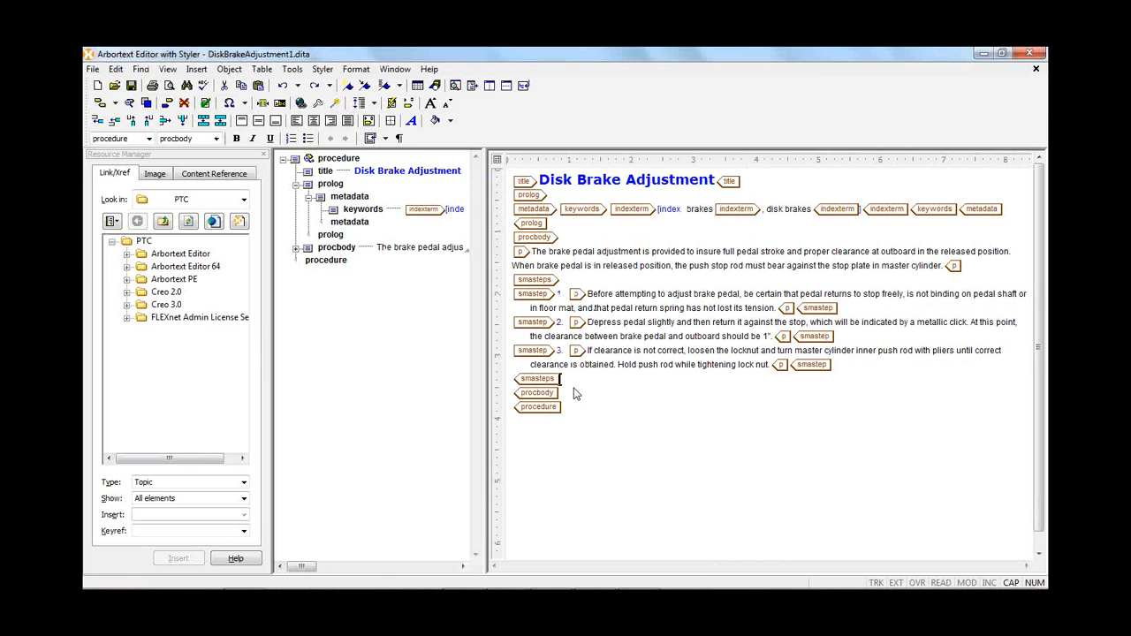
key(Return)
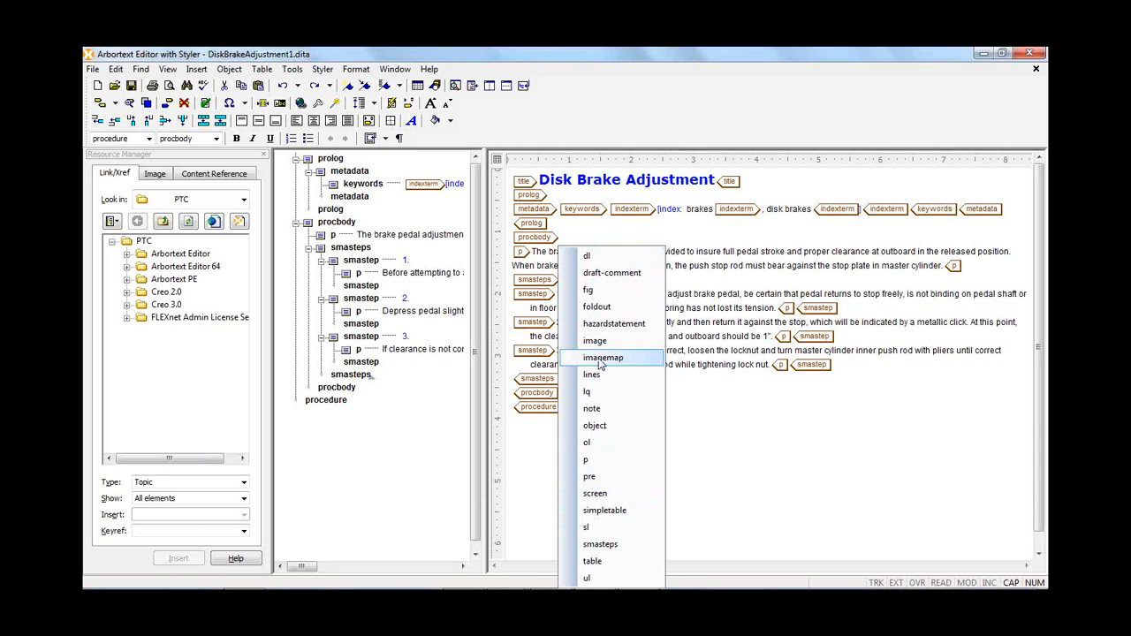
click(596, 292)
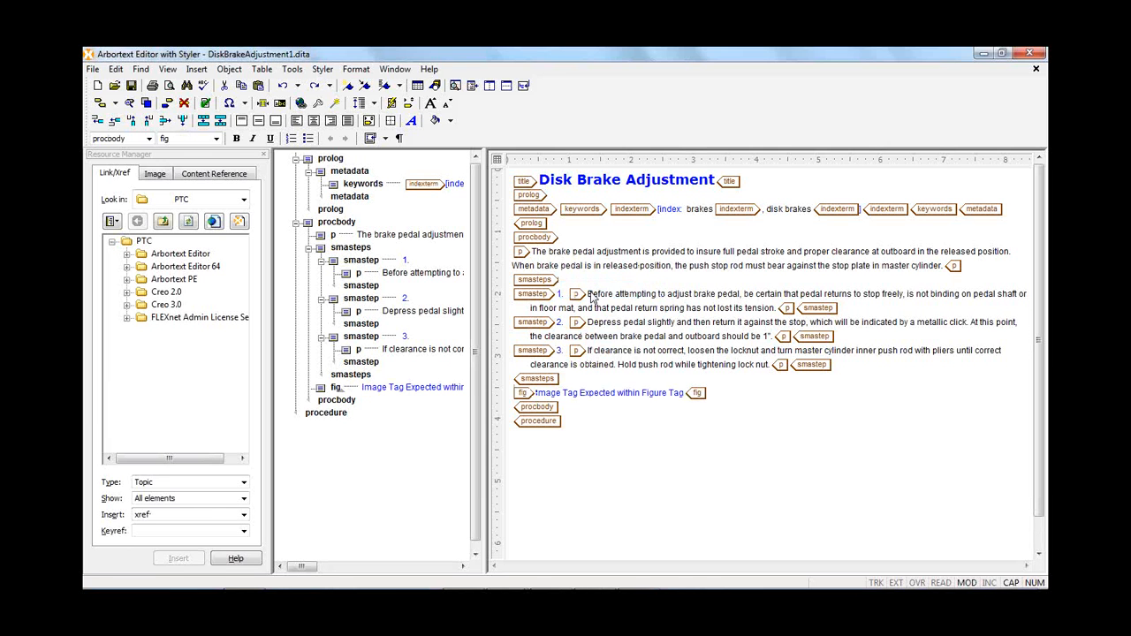
- Insert the Exploded View Creo.cgm image from the CGM Files folder on the Desktop into the fig element
click(244, 200)
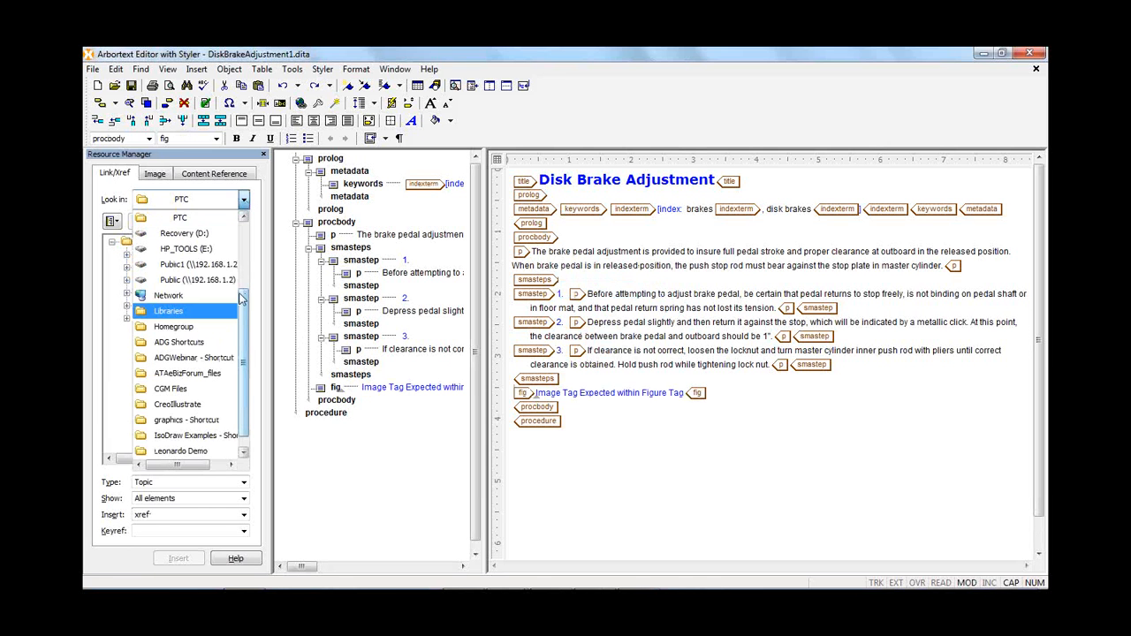
key(Escape)
click(244, 200)
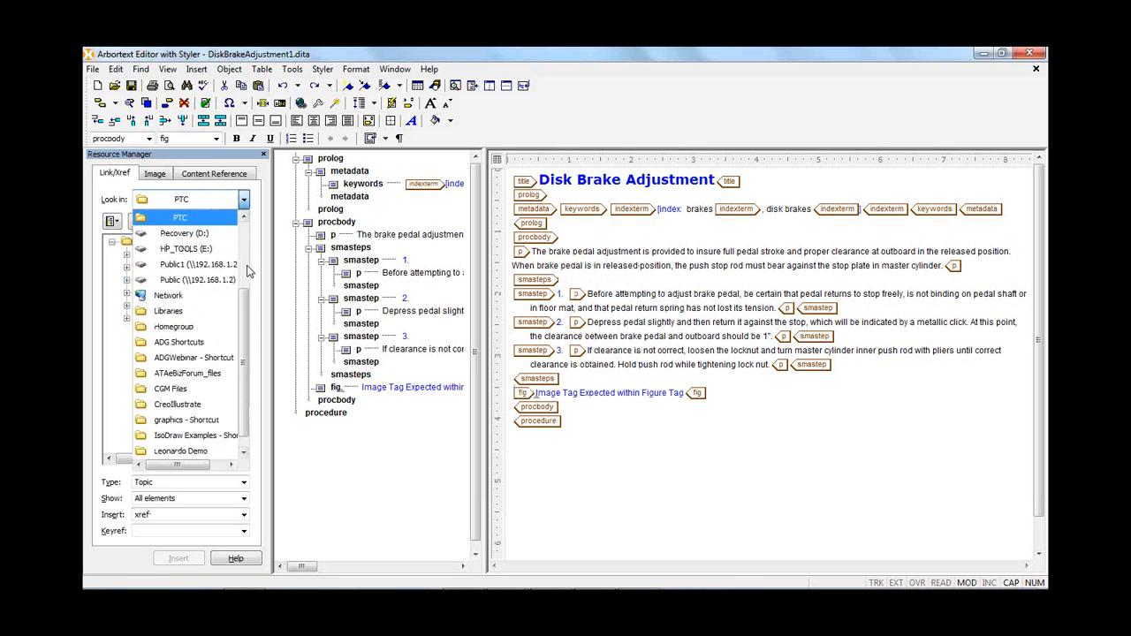
drag(248, 299, 248, 232)
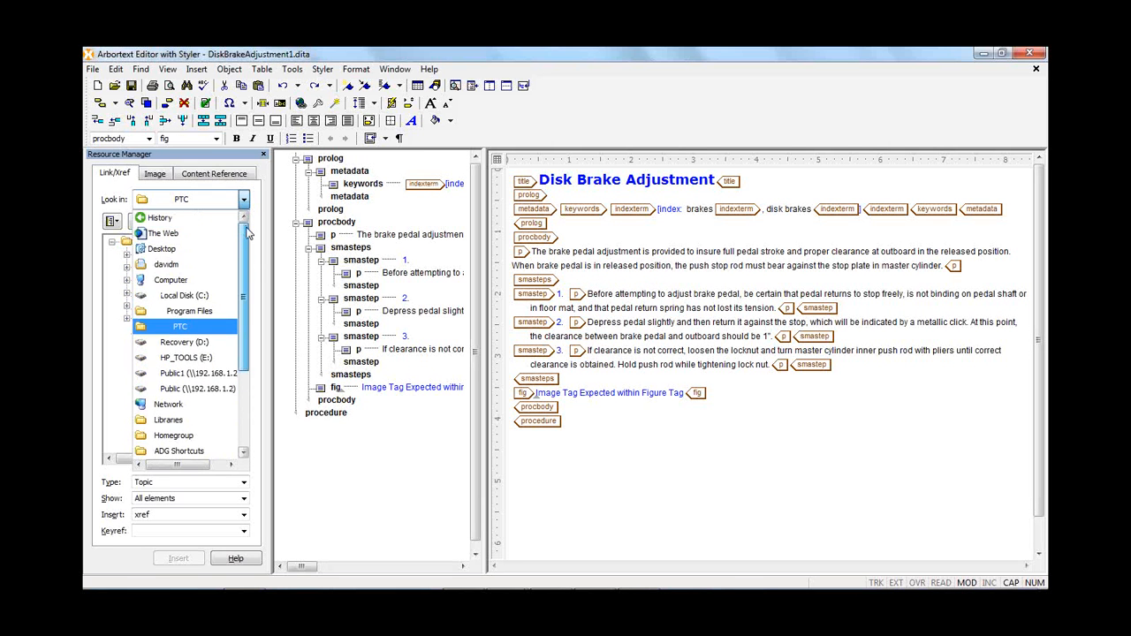
click(162, 248)
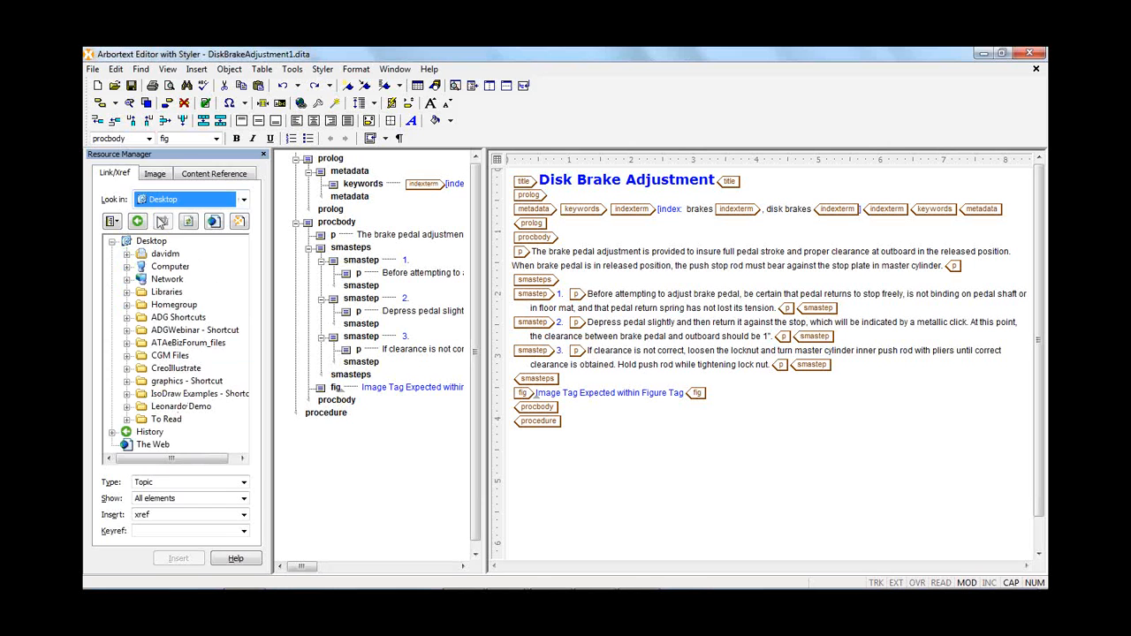
click(154, 174)
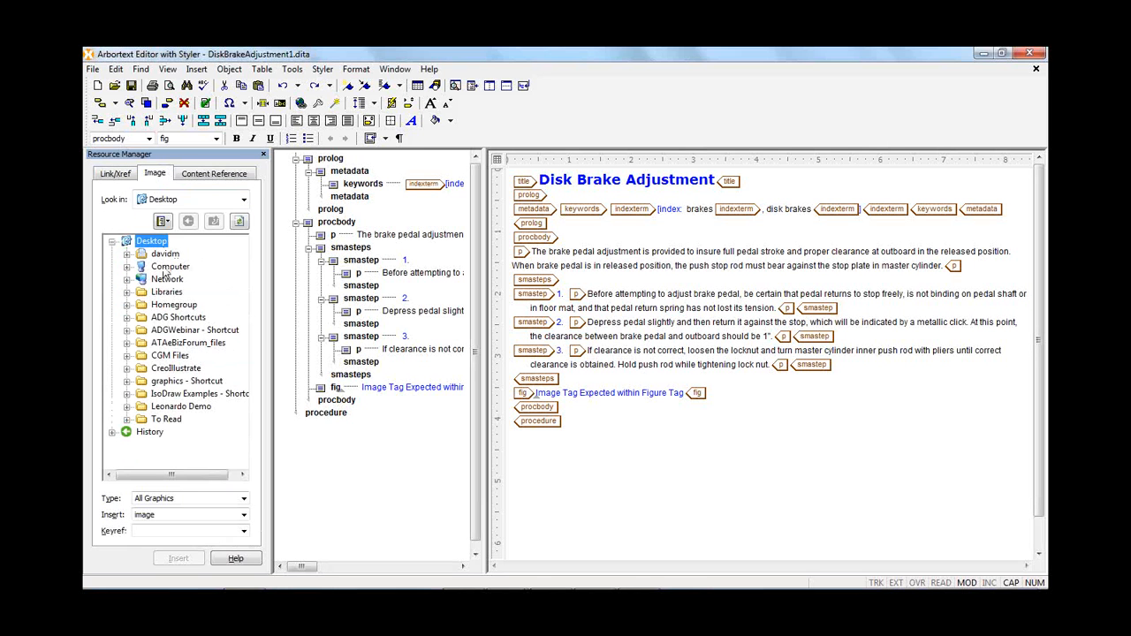
click(126, 355)
drag(246, 364, 250, 410)
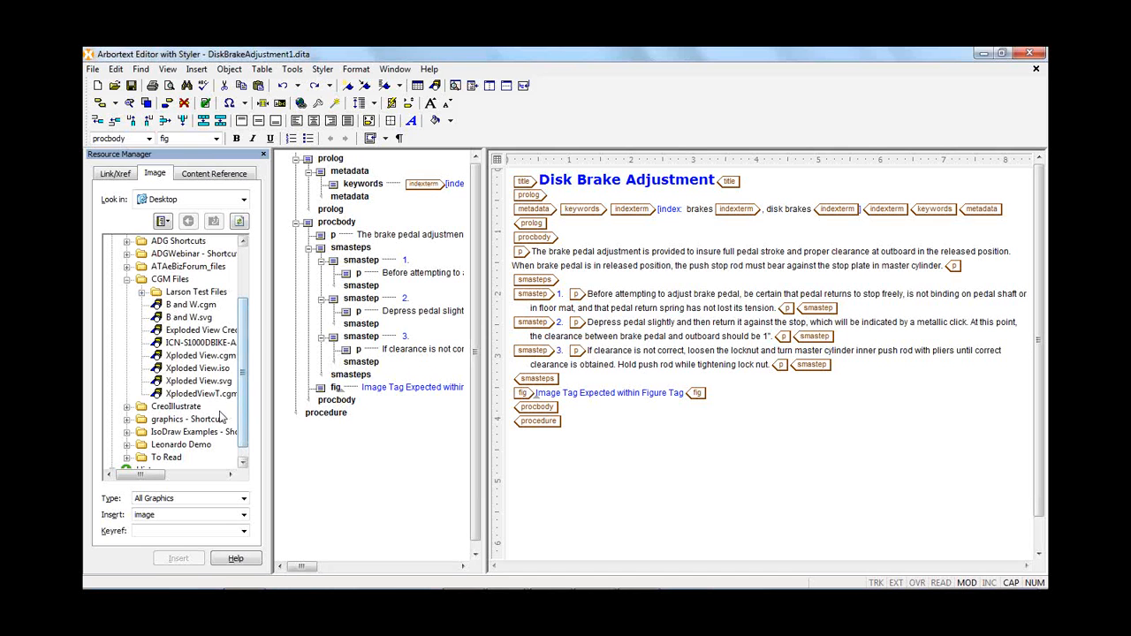
click(211, 330)
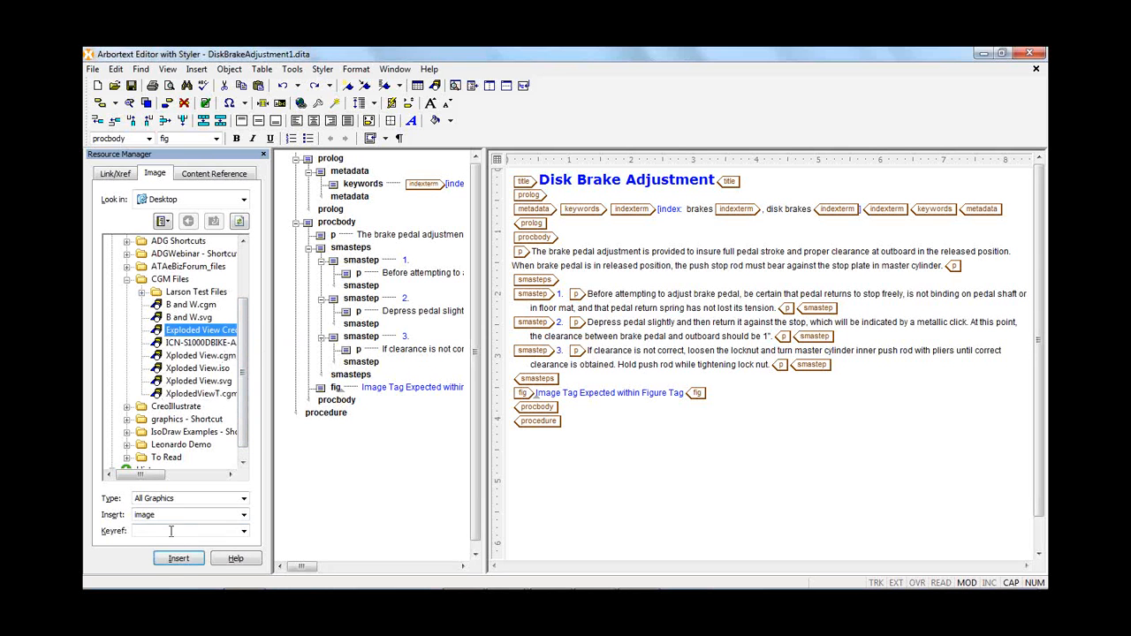
click(177, 559)
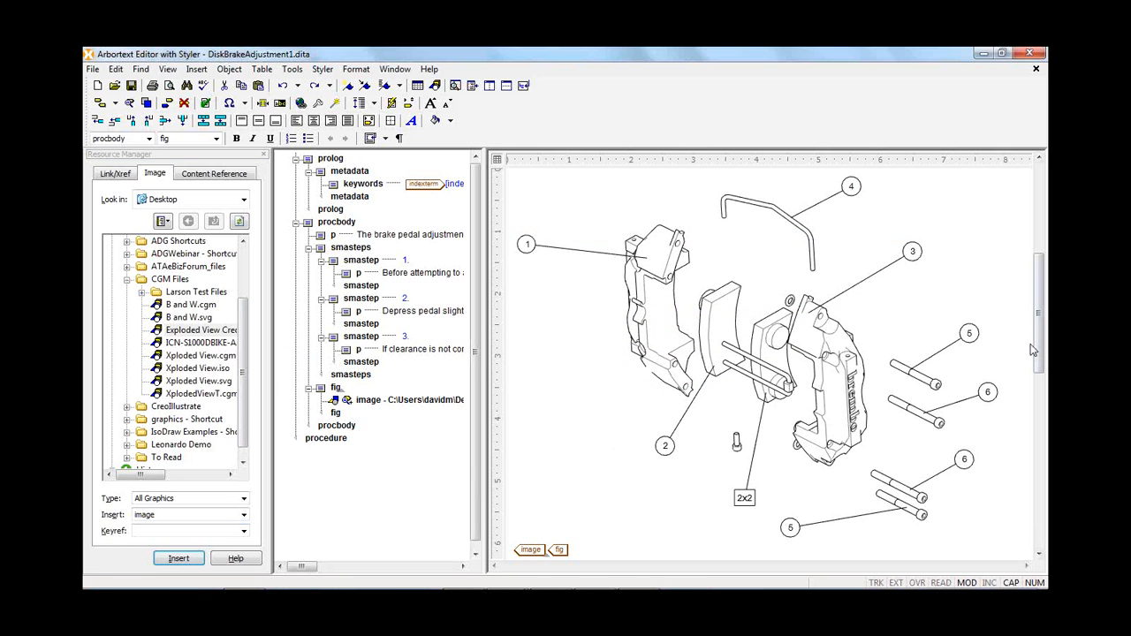
- Save the Disk Brake Adjustment topic and close it to return to the service manual map
drag(1044, 363, 1044, 285)
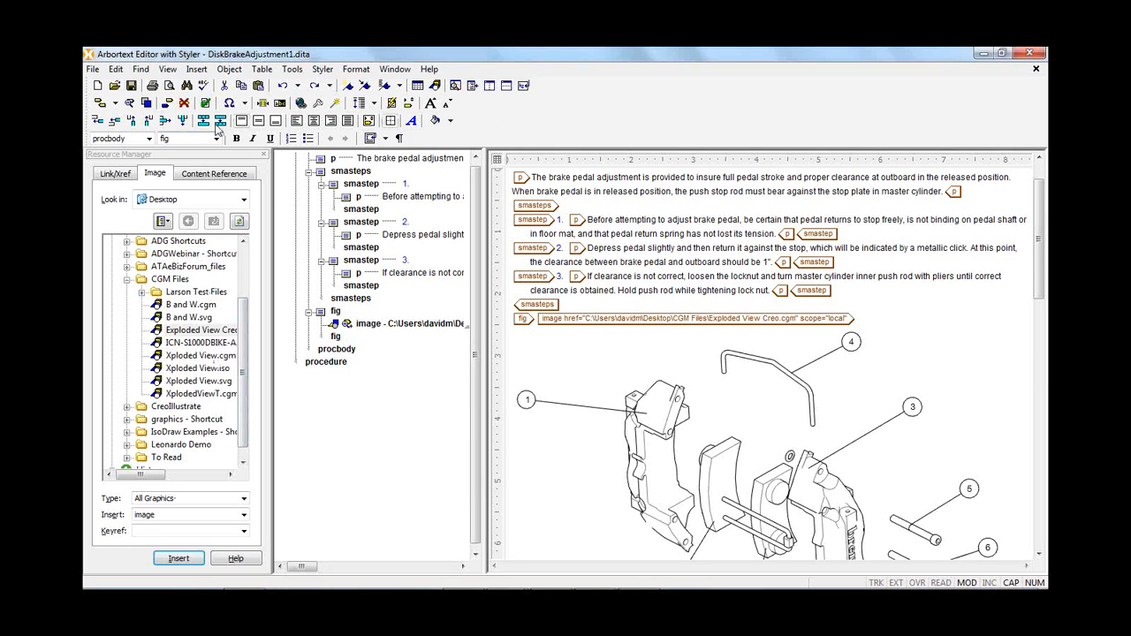
click(131, 86)
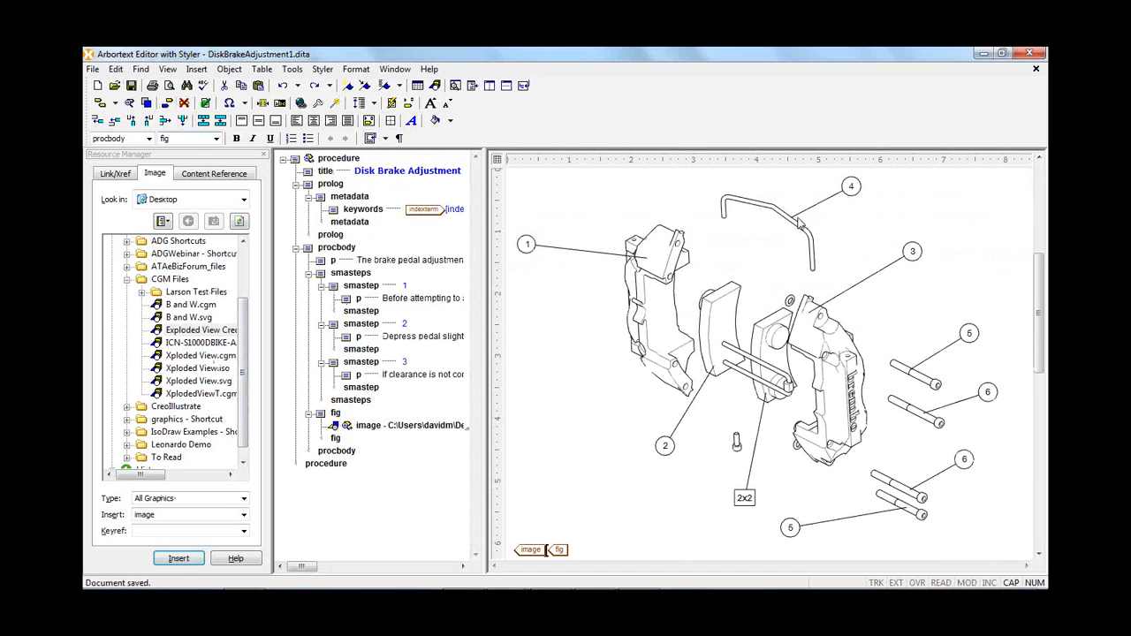
click(1037, 69)
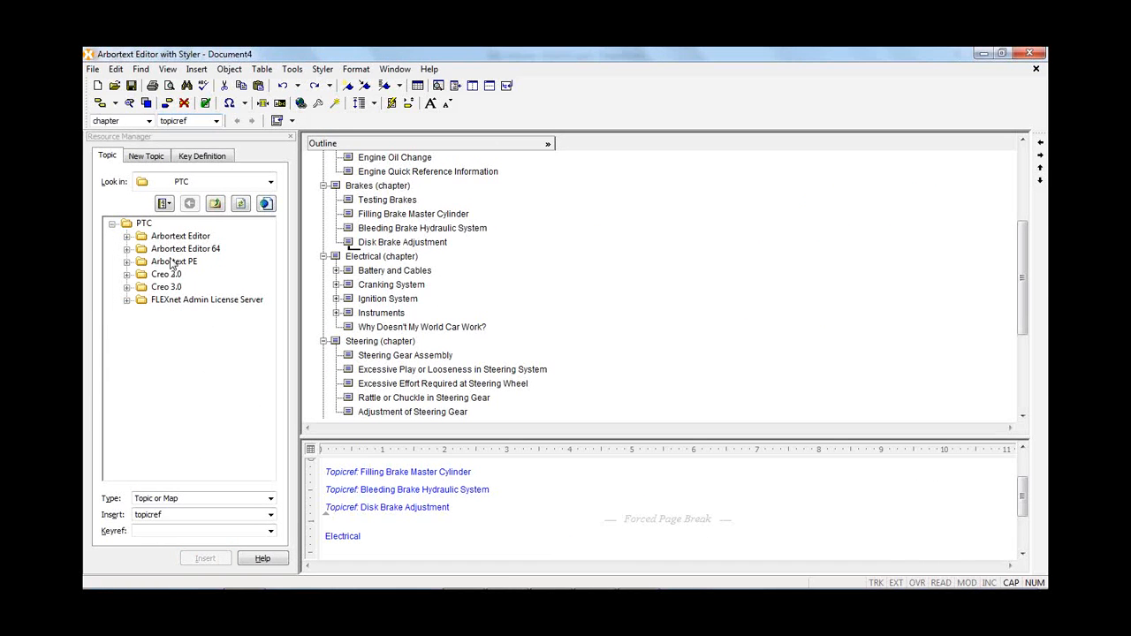
- Add a new SMA Procedure topic titled "New Procedure" after Disk Brake Adjustment at the end of the Brakes chapter
click(152, 158)
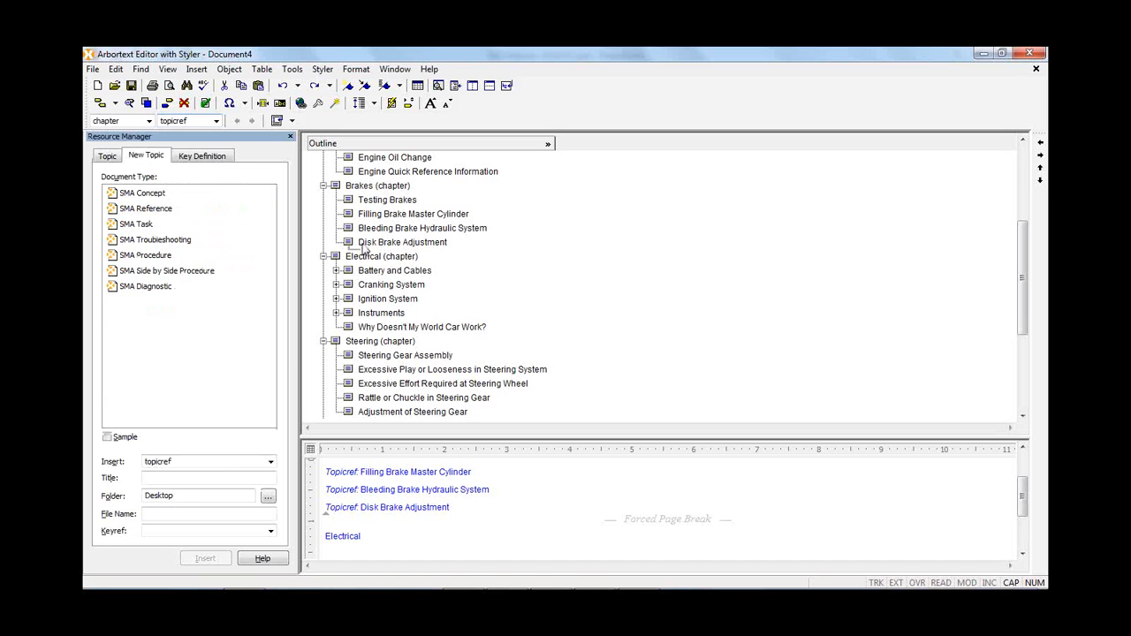
click(345, 251)
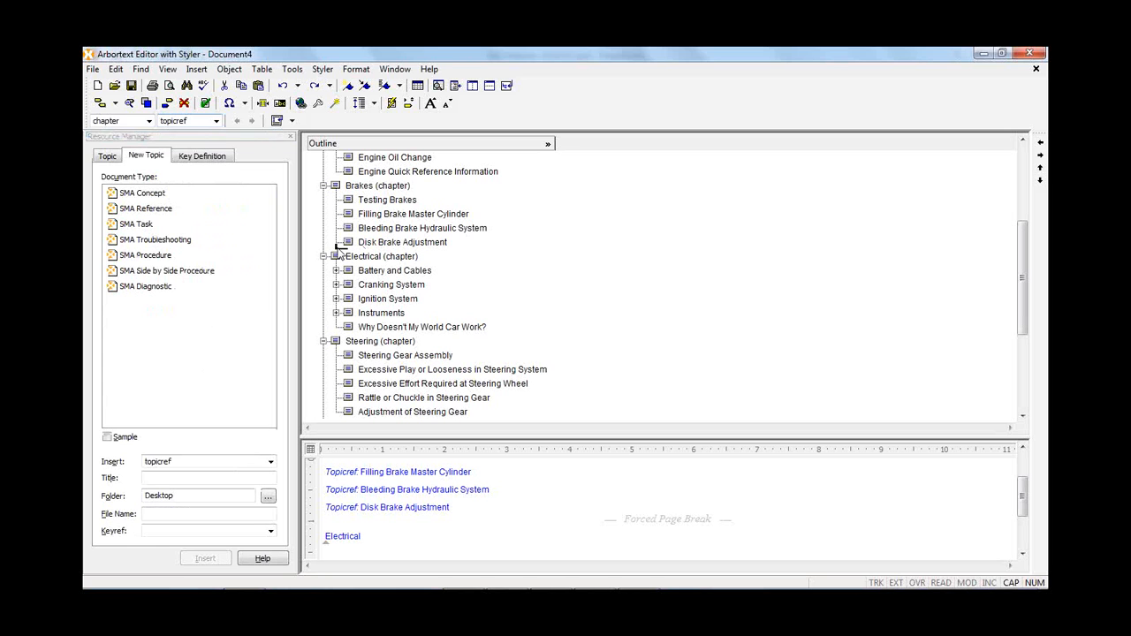
click(159, 256)
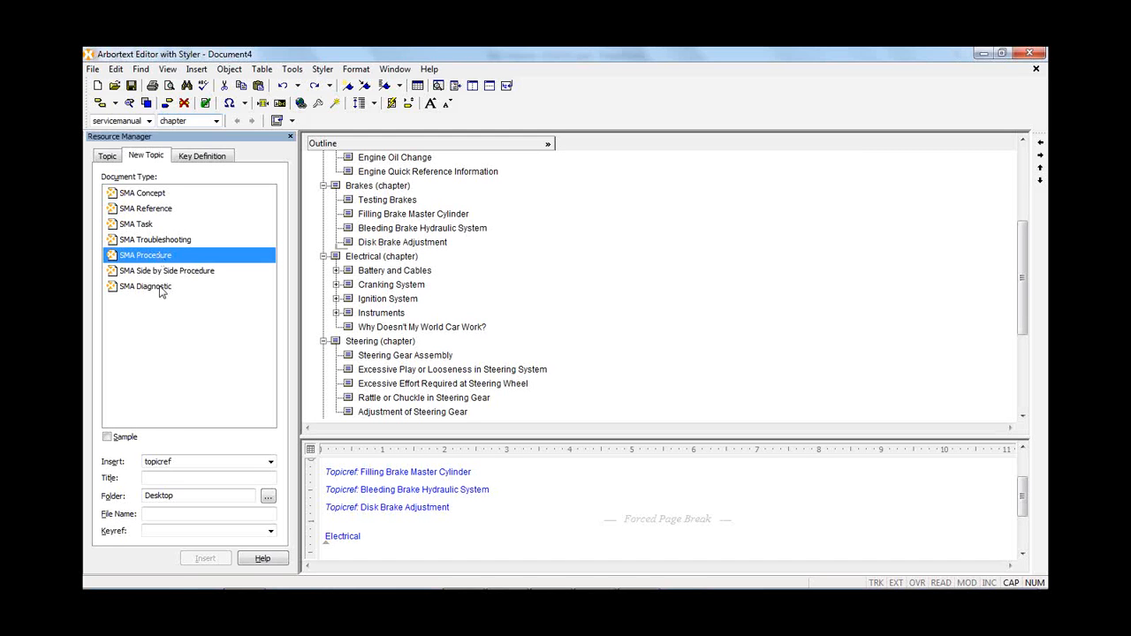
click(162, 478)
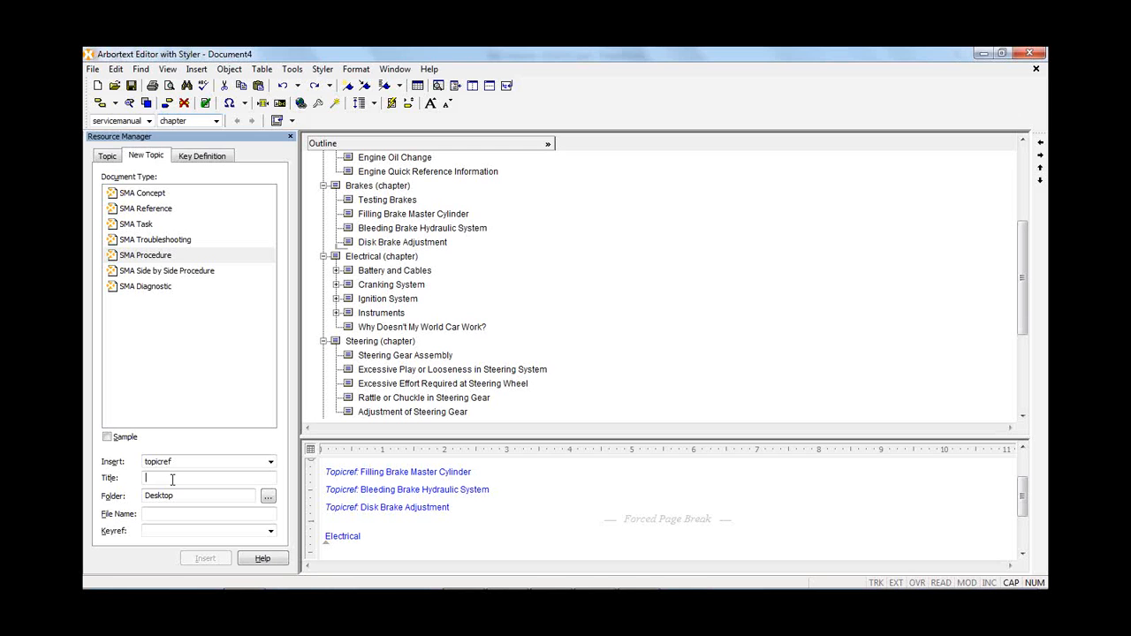
text(Ne)
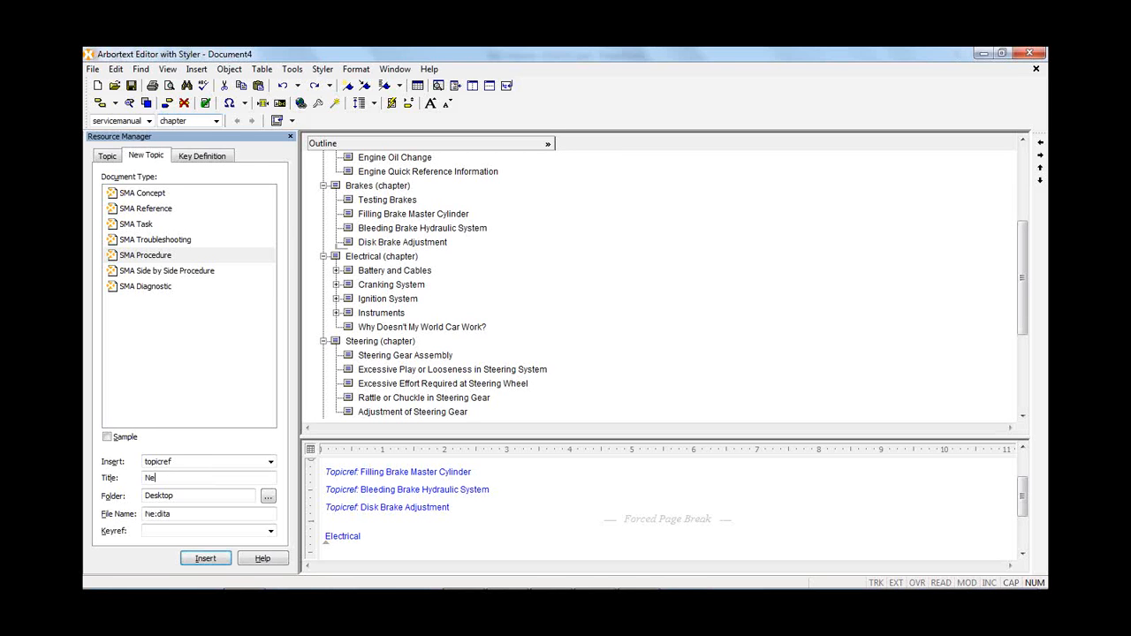
text(w Procedure)
click(152, 258)
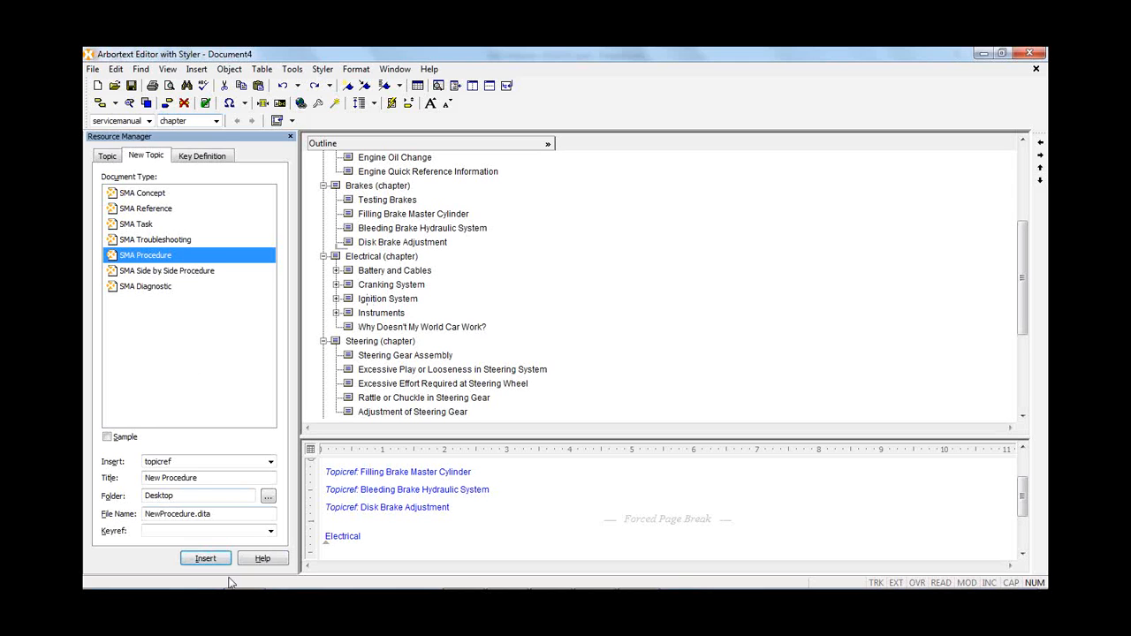
click(206, 559)
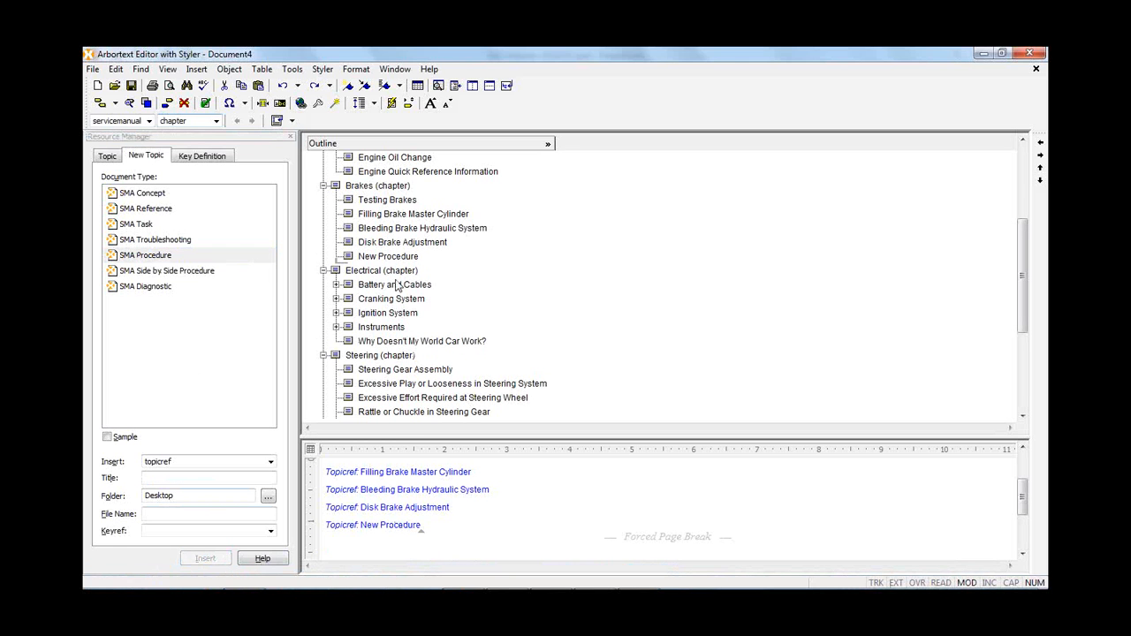
- Open the New Procedure topic and insert a second smastep after the first one
double_click(395, 257)
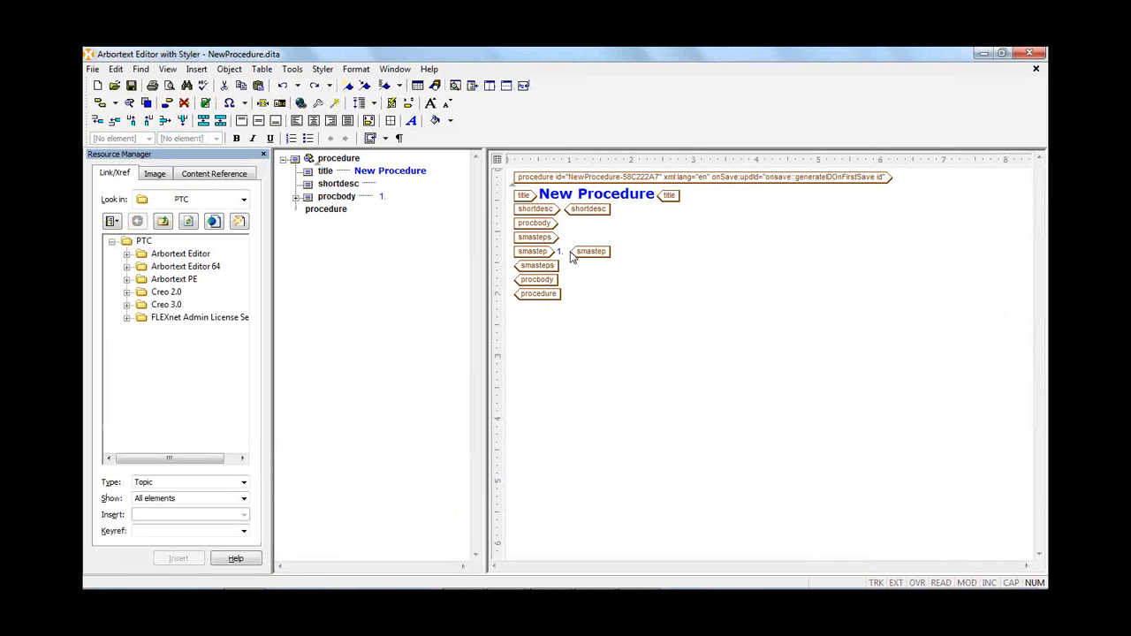
click(616, 255)
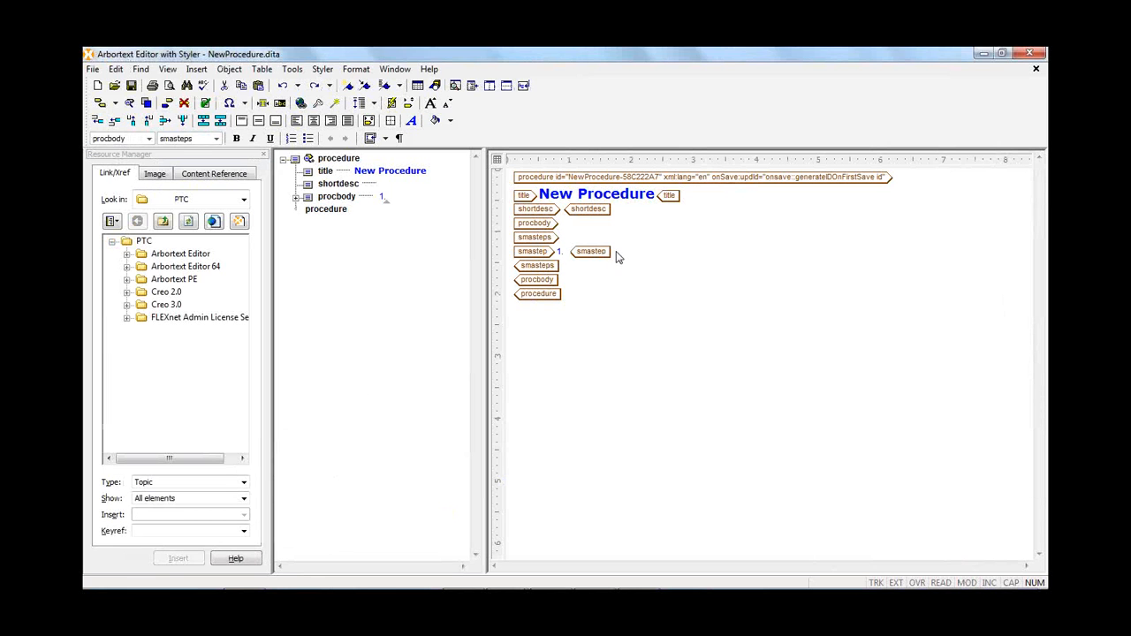
key(Return)
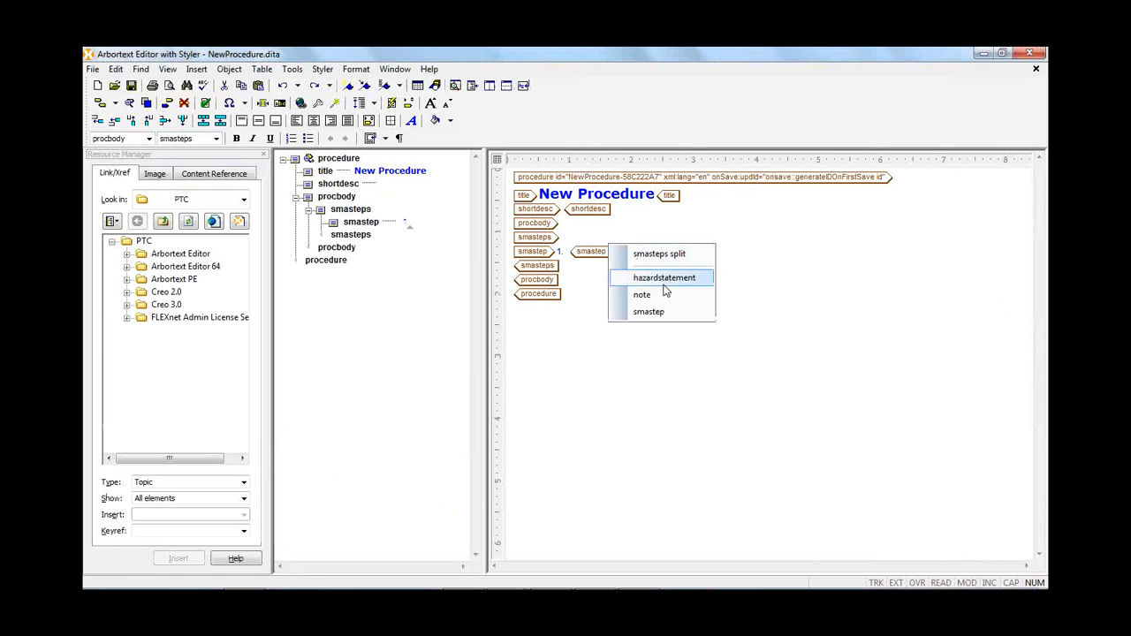
click(654, 312)
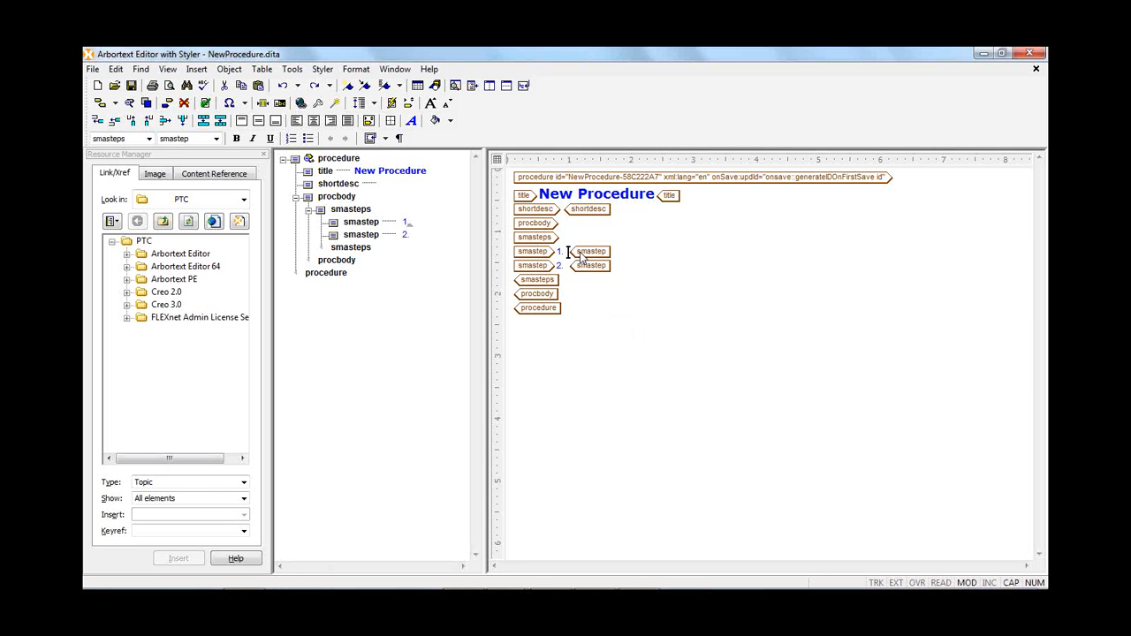
- Enter "Please remove clip" as the text of the first smastep and "Remove screws" as the text of the second
text(Please)
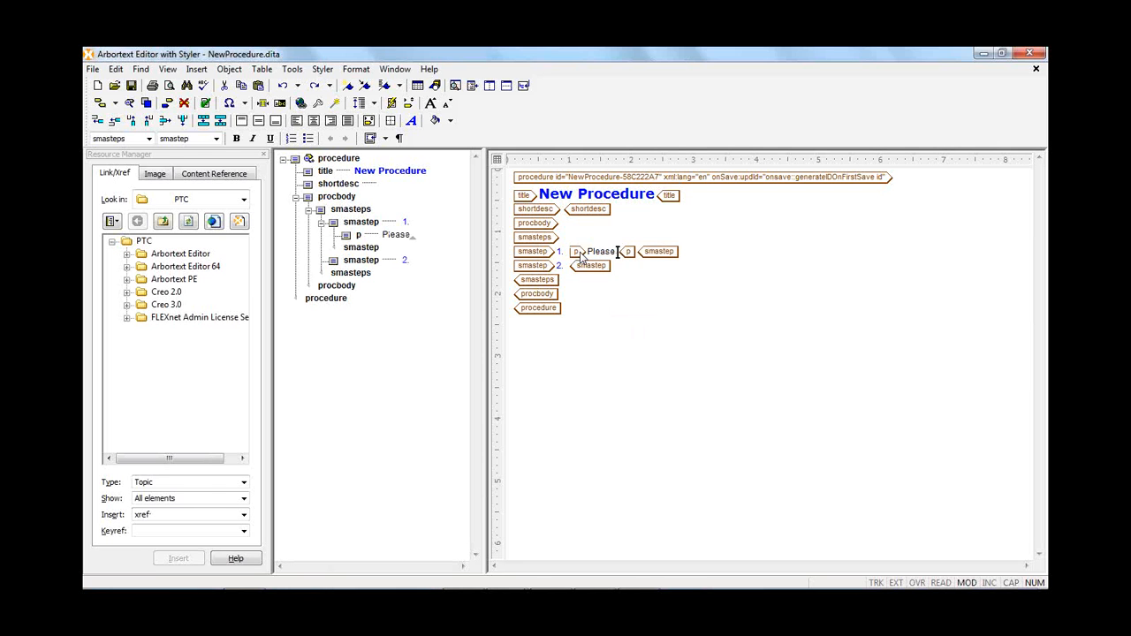
text( rem)
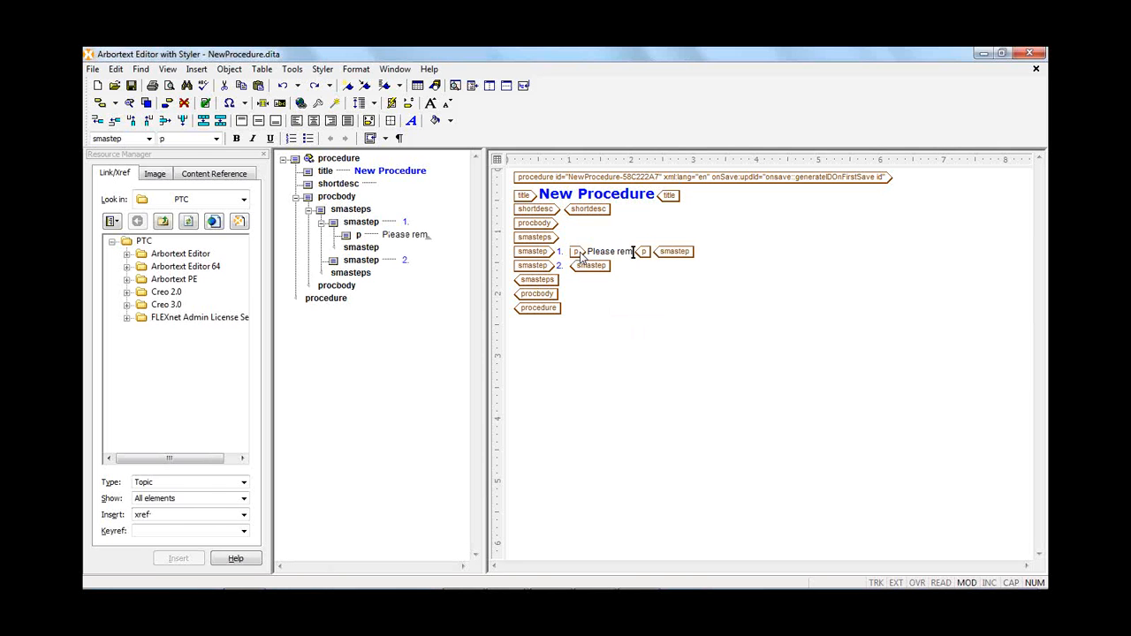
text(ove clip)
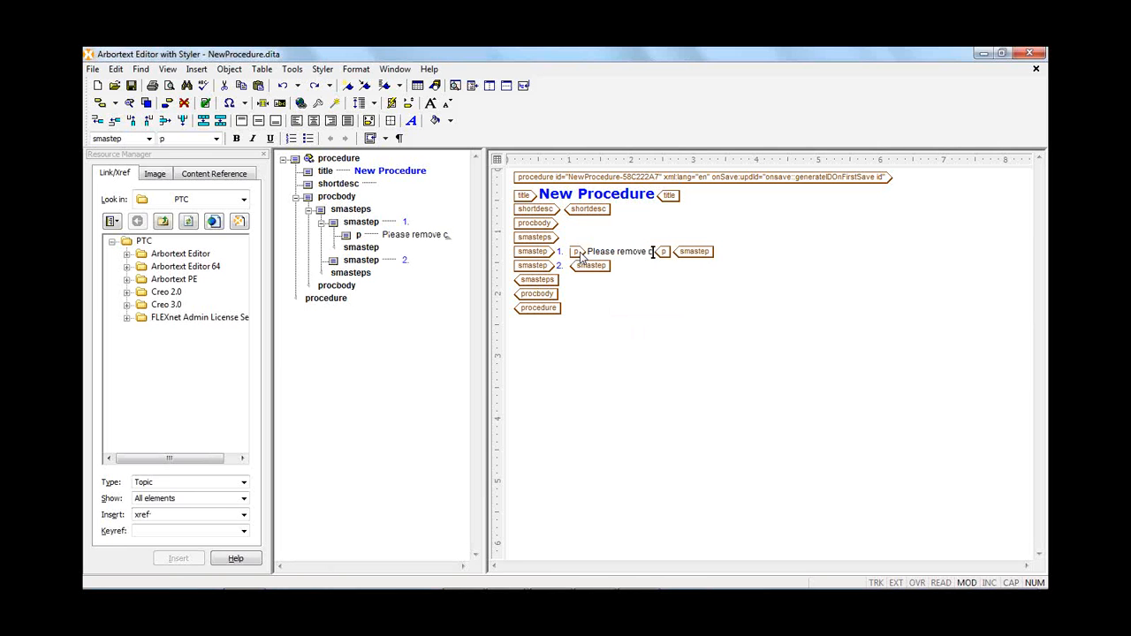
click(626, 278)
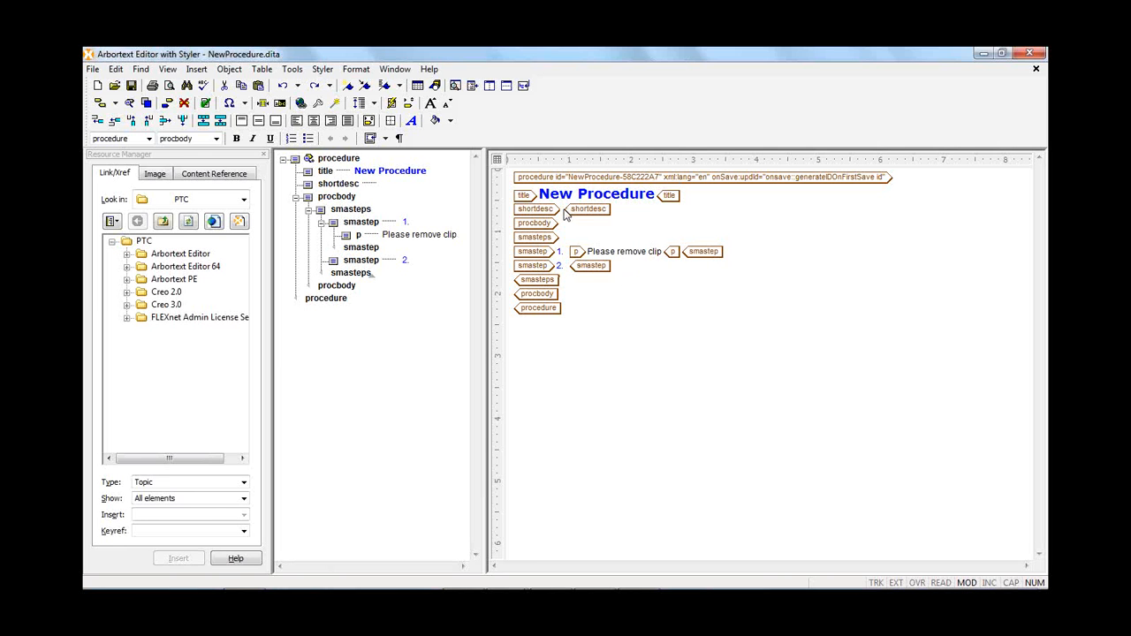
click(571, 268)
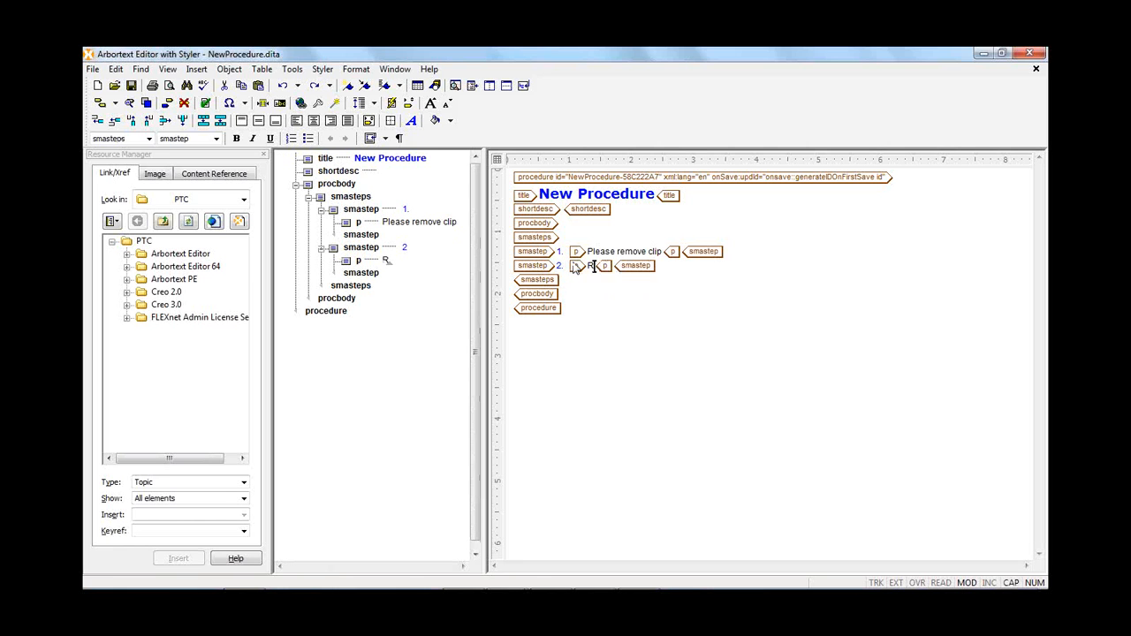
text(Remove)
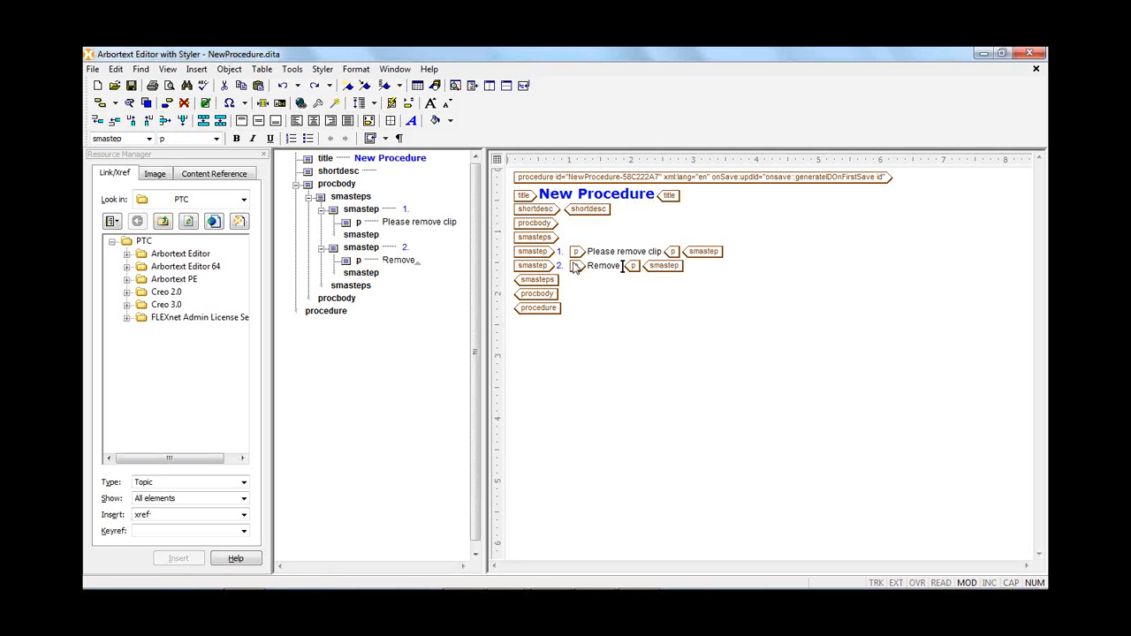
text( screws)
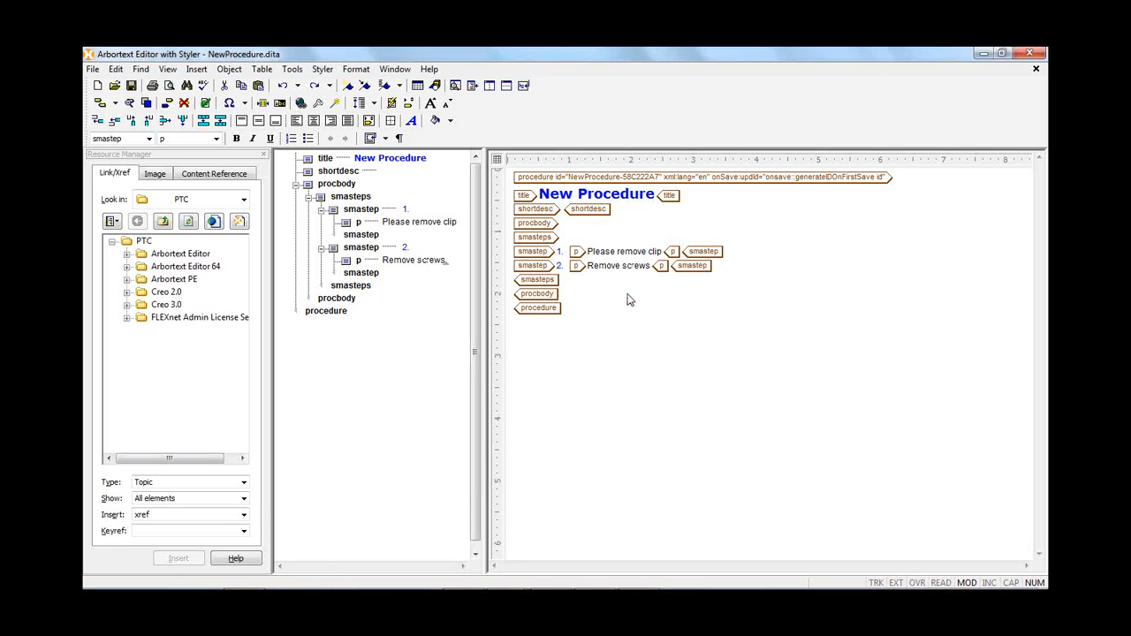
click(628, 297)
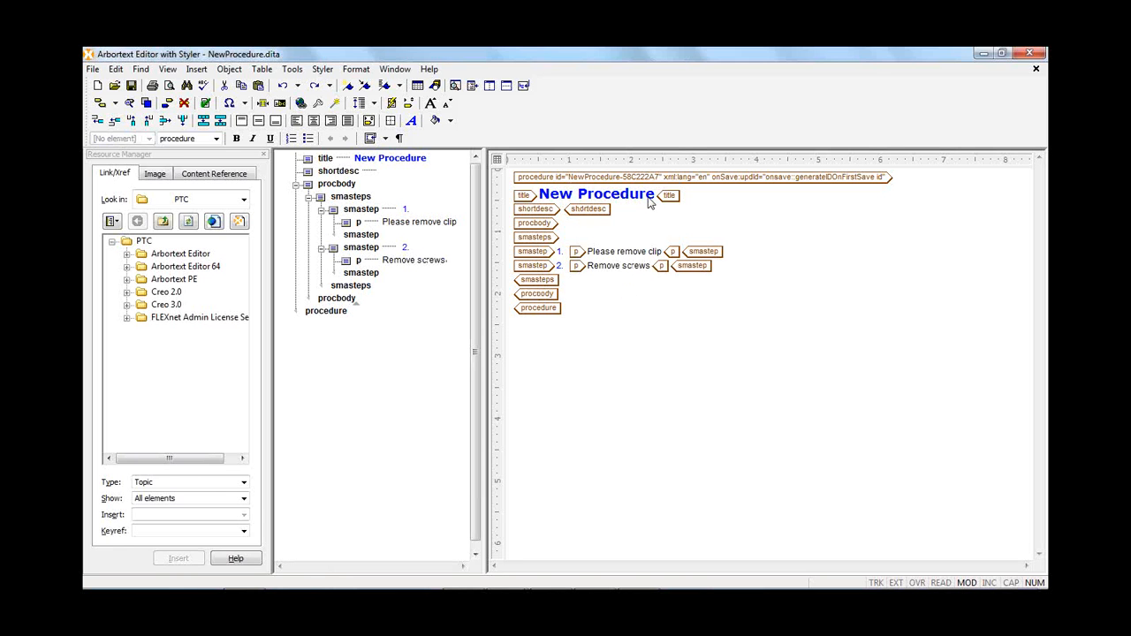
- Insert a prolog element between the shortdesc and procbody of New Procedure and add a metadata element inside it
click(517, 223)
key(Return)
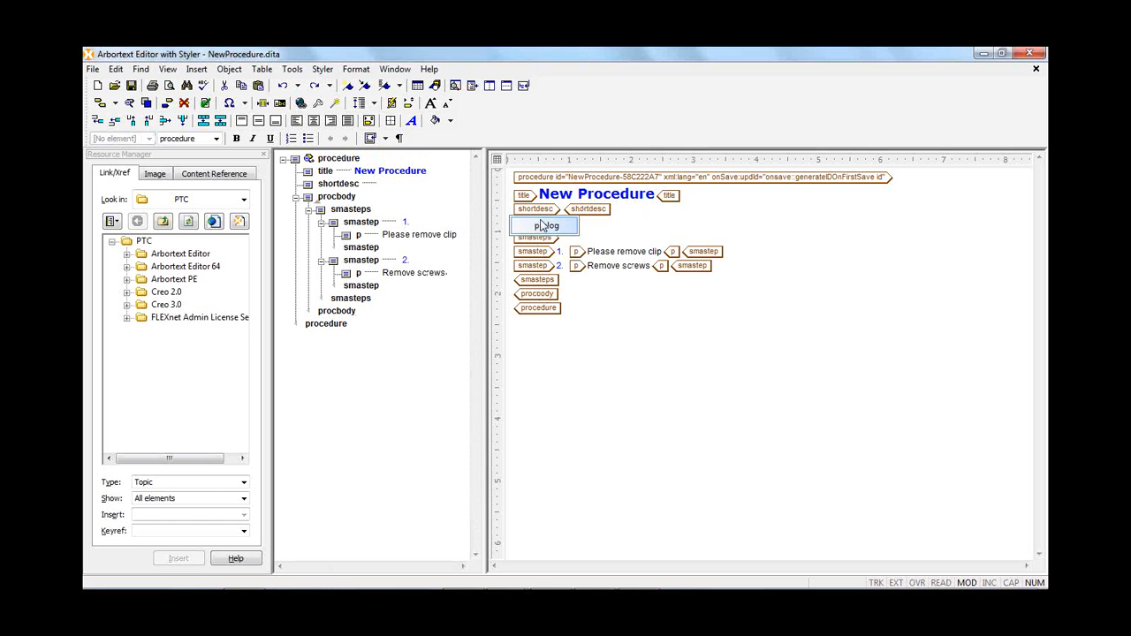
click(546, 228)
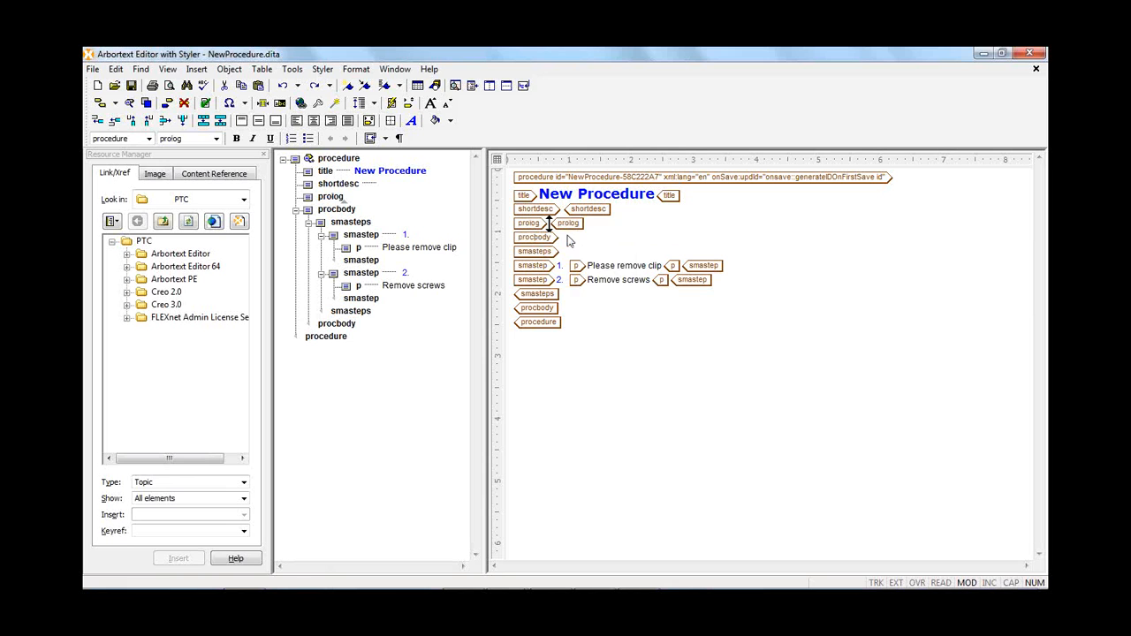
key(Return)
click(591, 276)
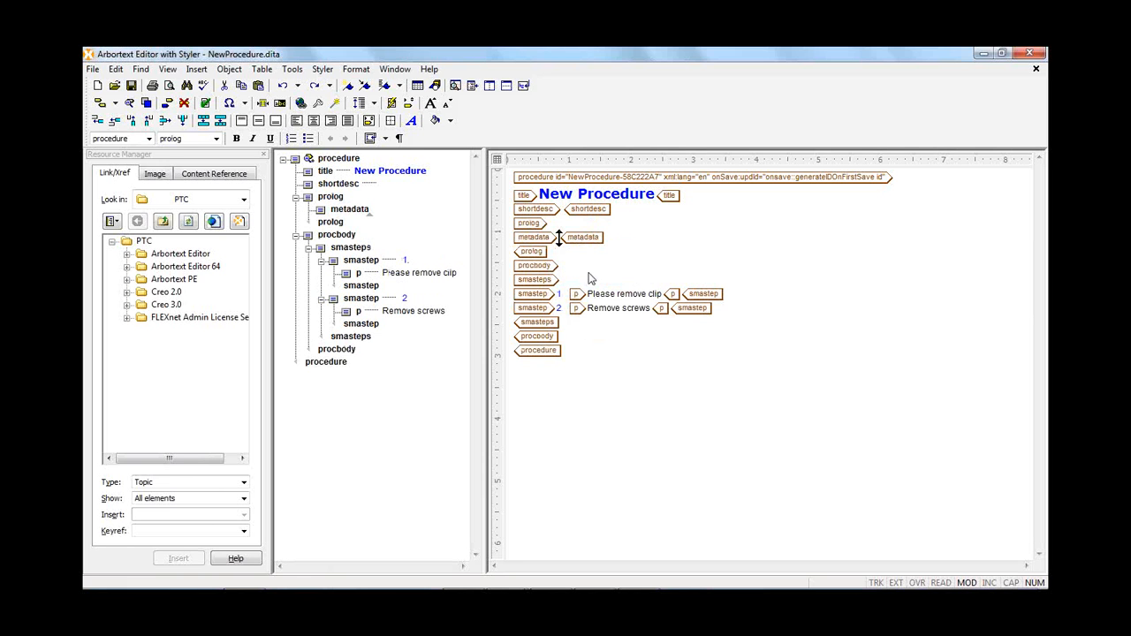
- Add a keywords element inside the metadata and give it an indexterm reading "calliper"
key(Return)
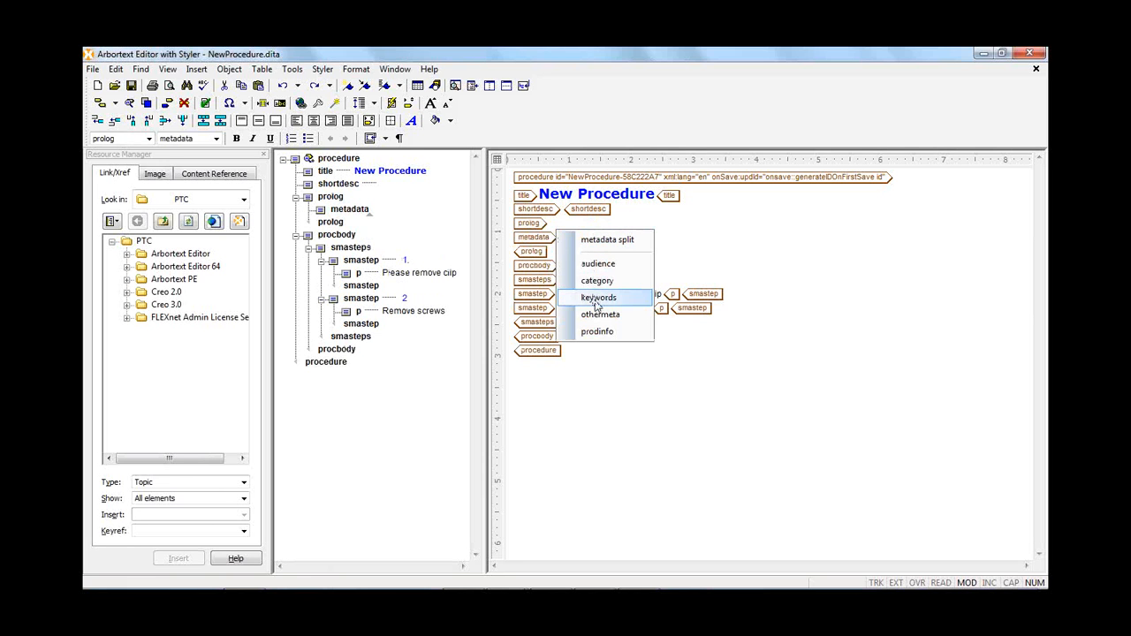
click(595, 299)
key(Return)
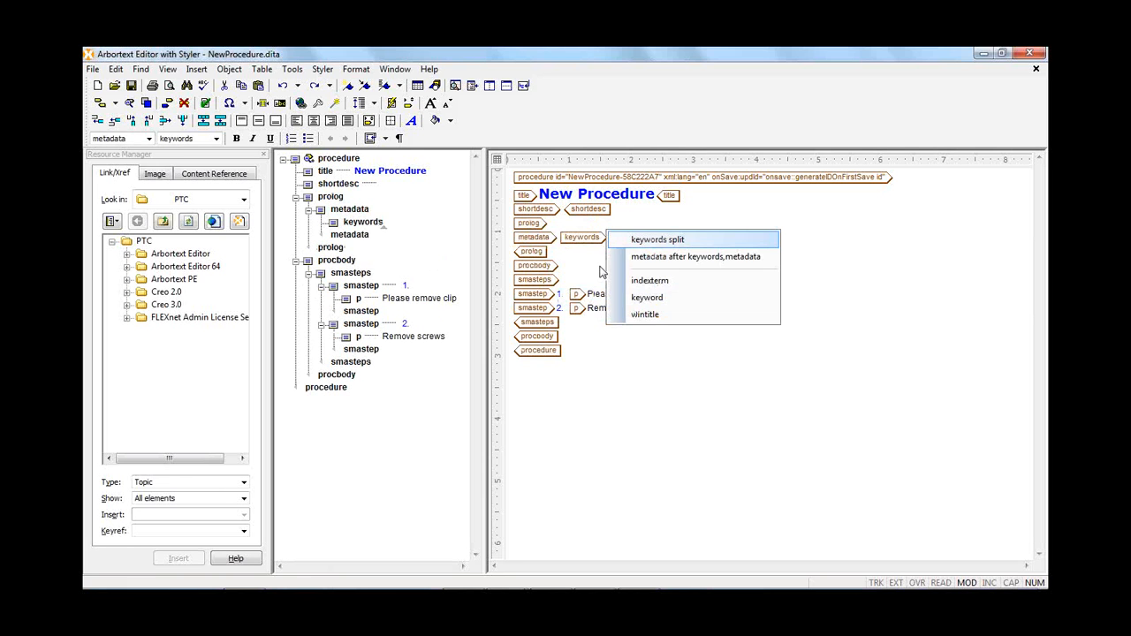
click(672, 281)
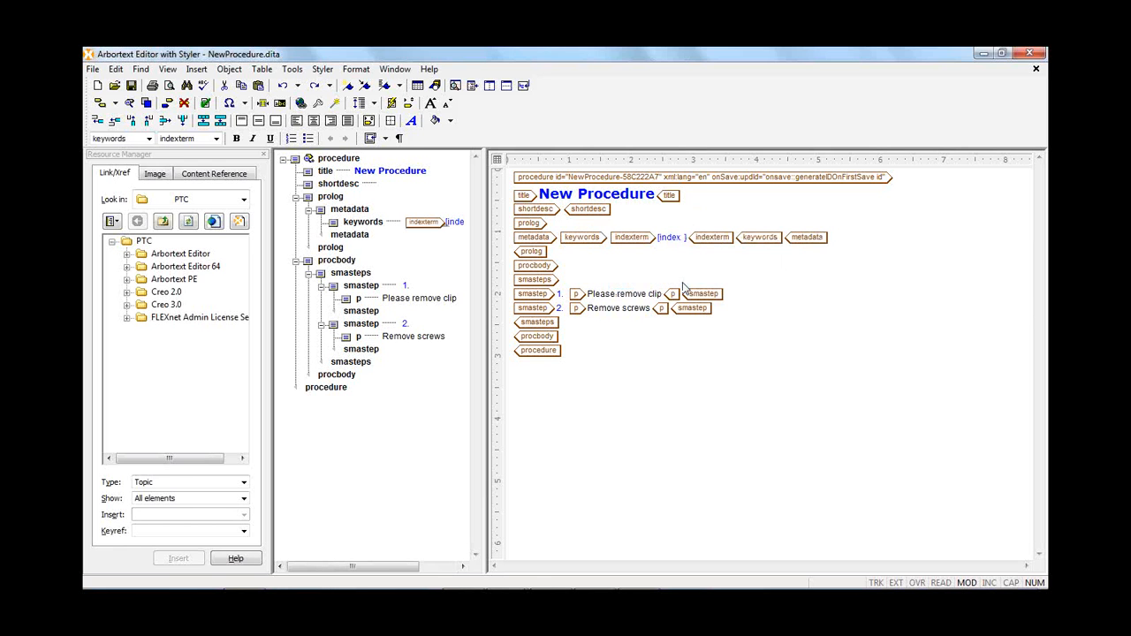
text(cailiper)
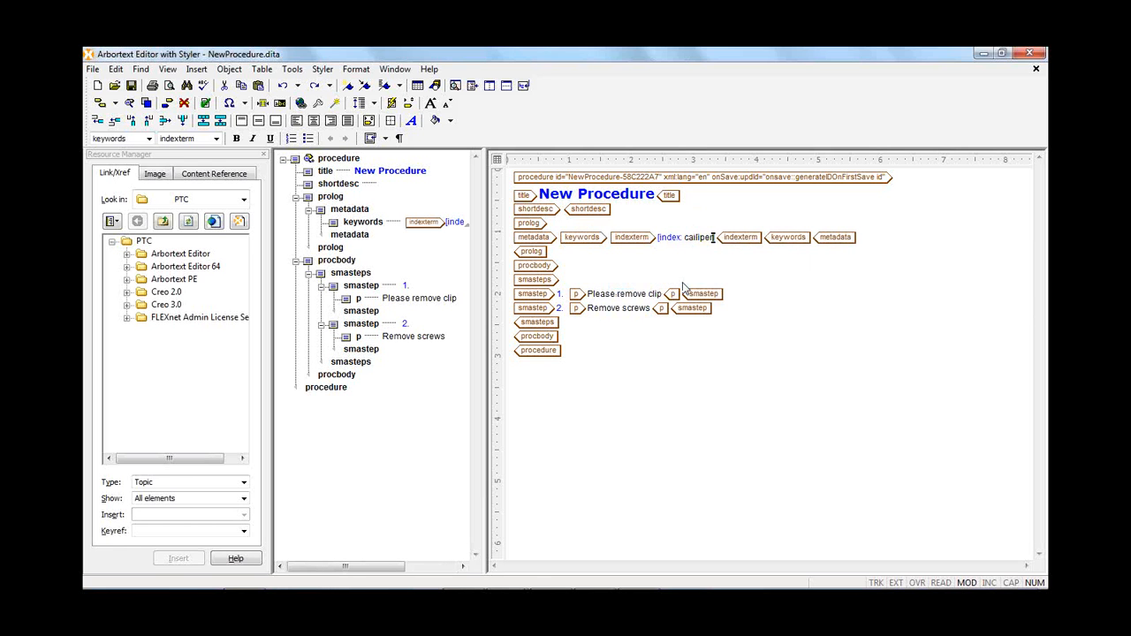
- Insert a fig element after the closing smasteps tag, inside the procbody
click(745, 301)
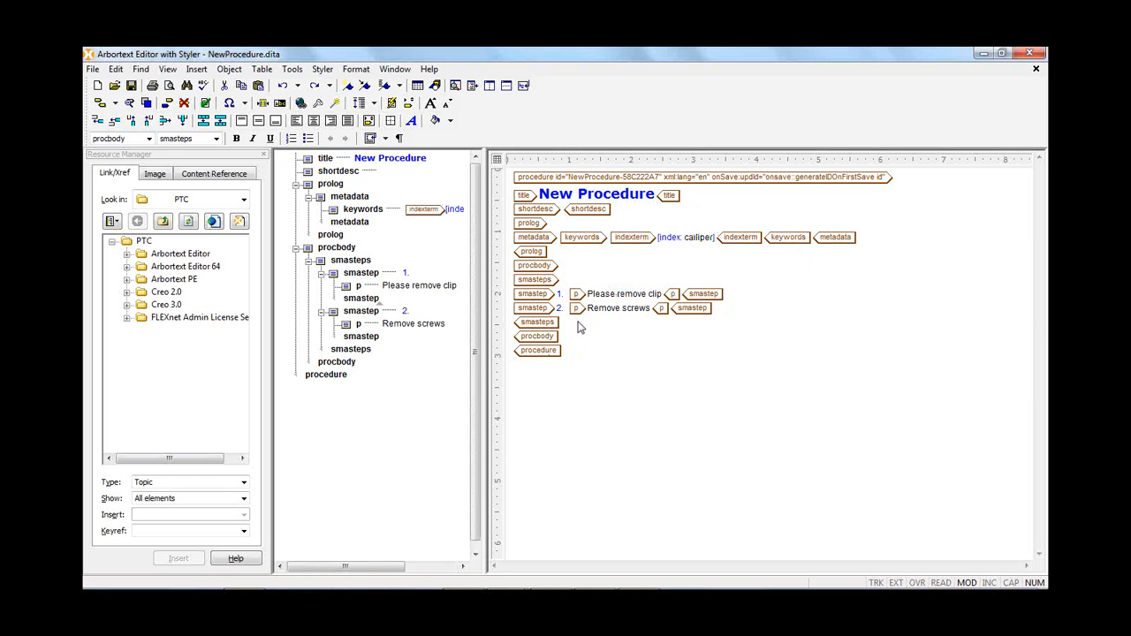
click(564, 329)
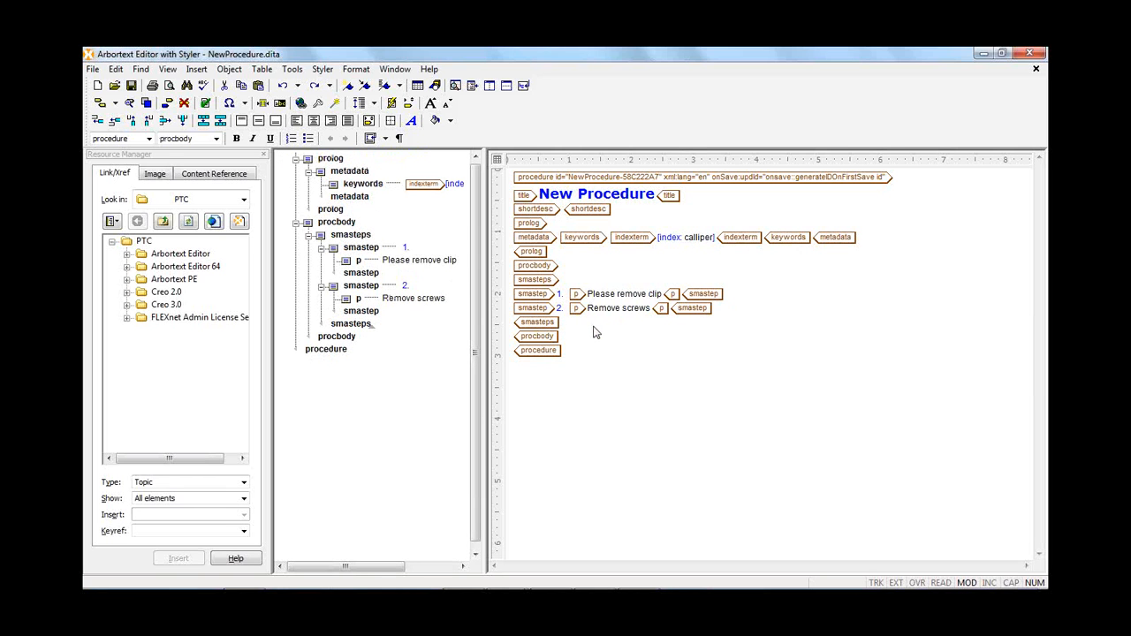
key(Return)
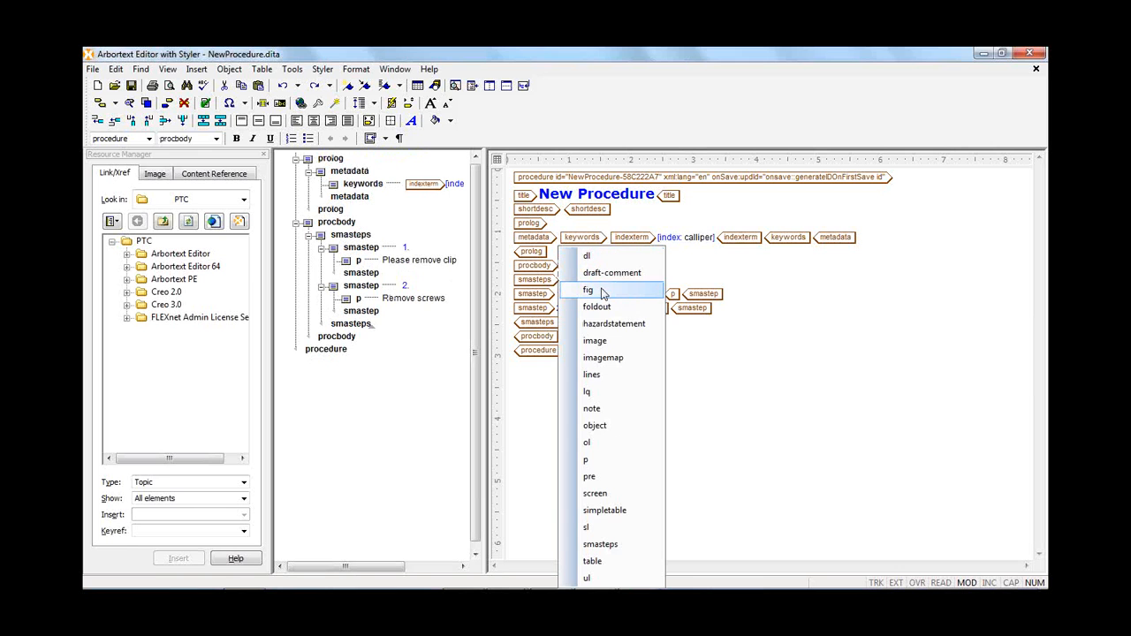
click(601, 291)
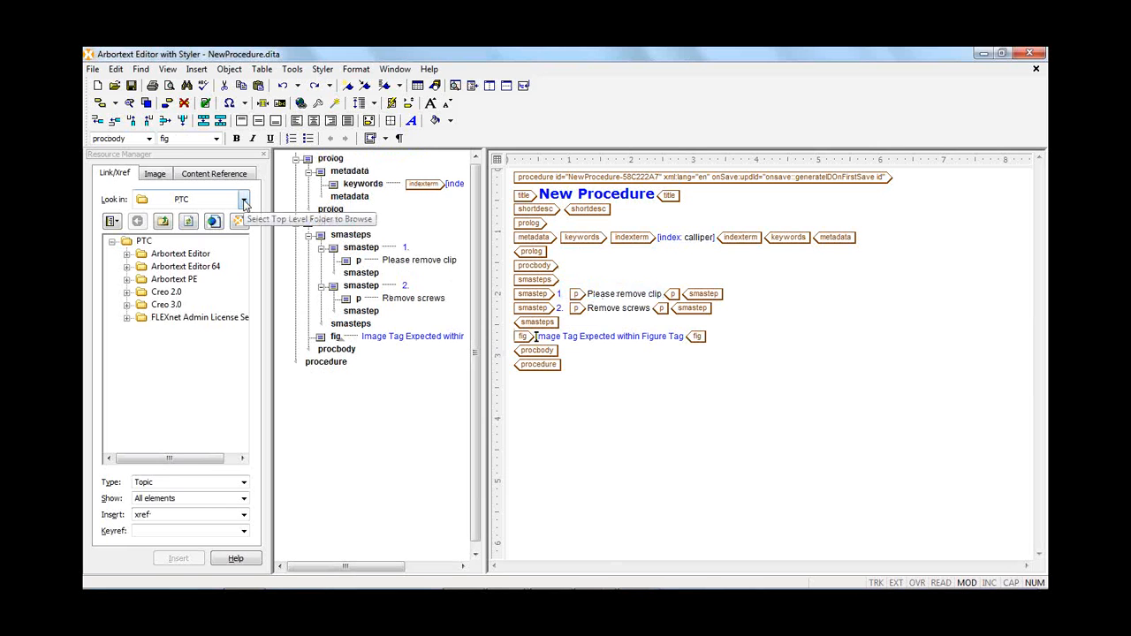
- Insert the image Exploded View Creo.cgm from the desktop's CGM Files folder into the new fig element
click(244, 202)
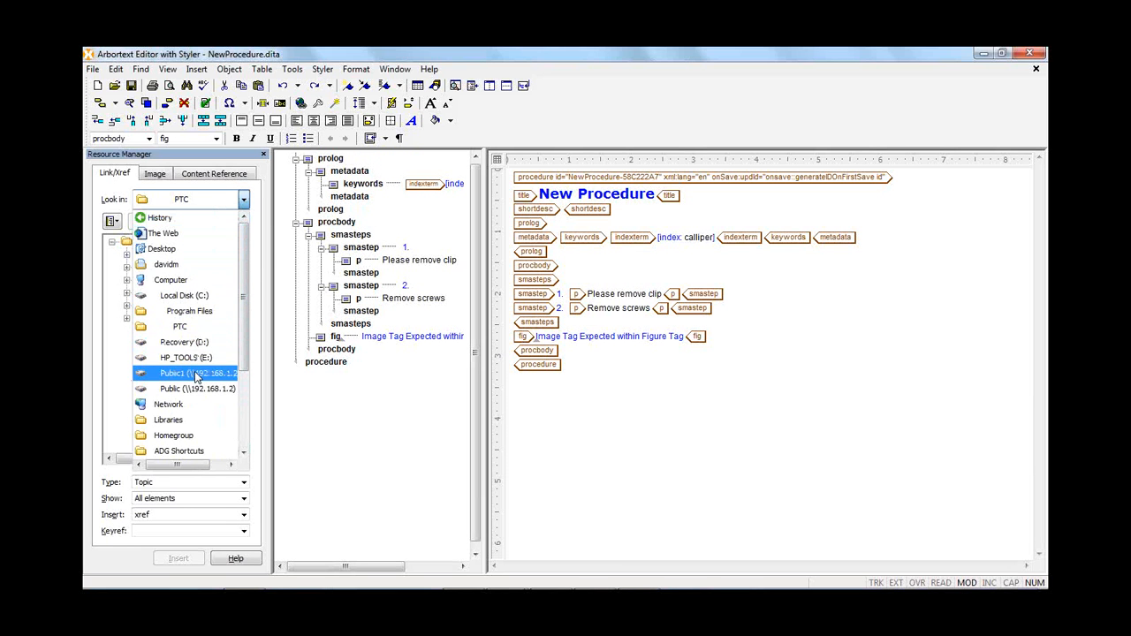
click(168, 266)
click(154, 174)
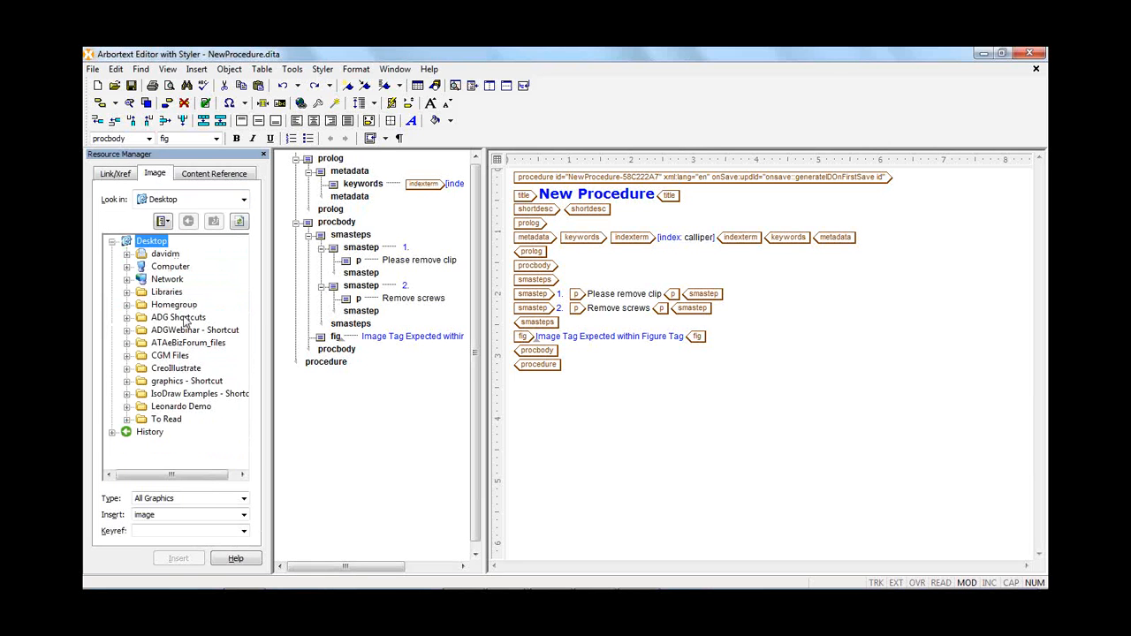
click(127, 356)
click(219, 399)
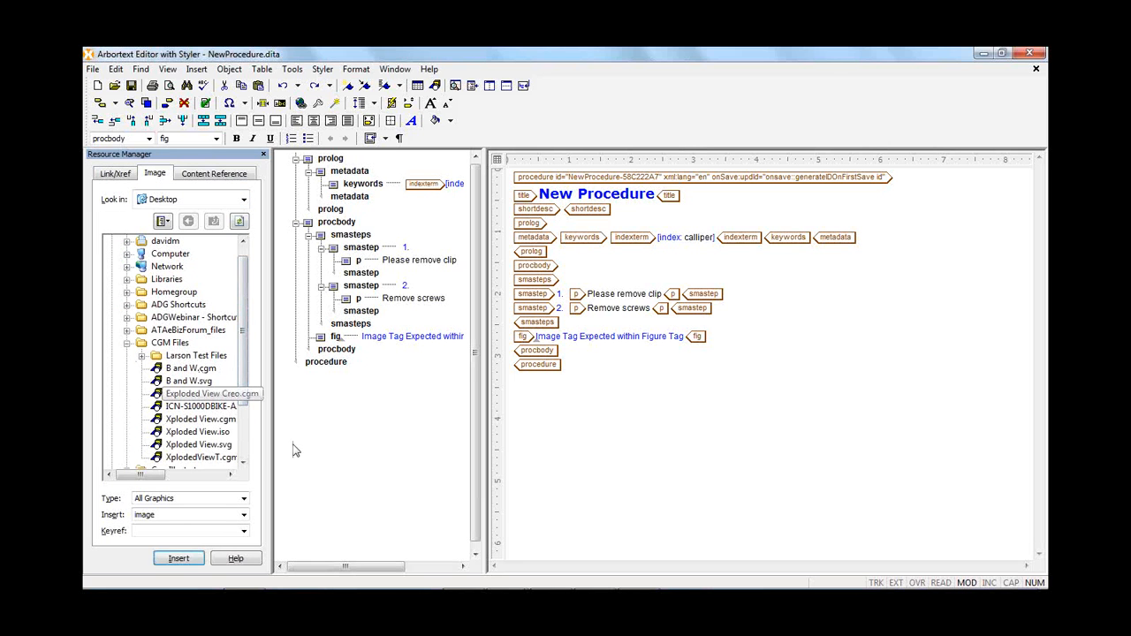
click(178, 559)
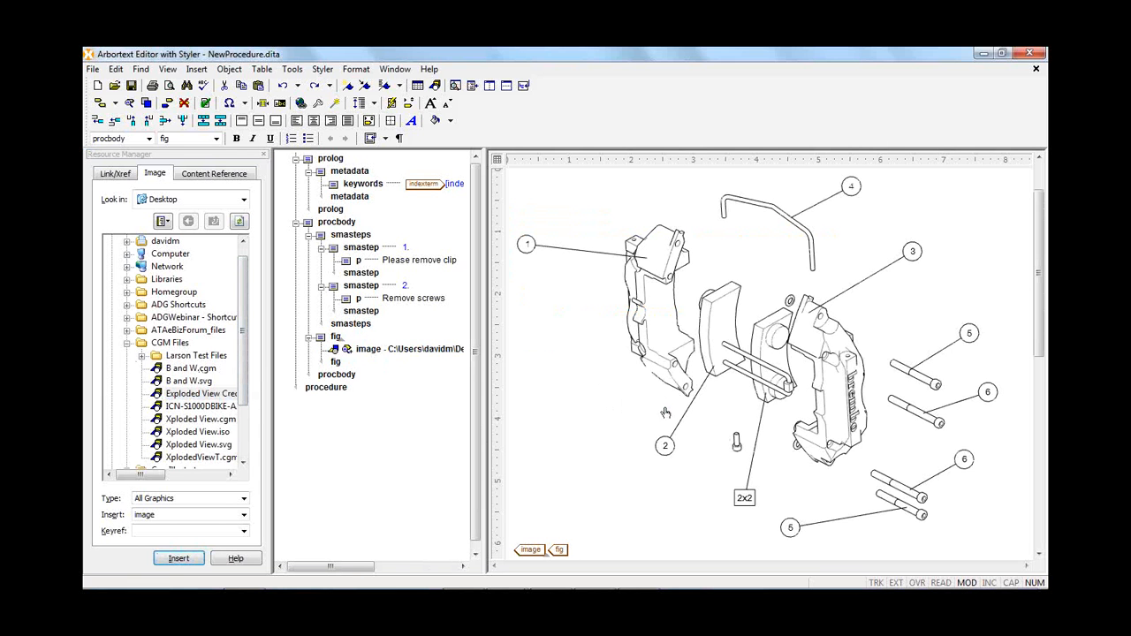
- Save the New Procedure topic and close it to return to the service manual map
drag(1039, 347, 1039, 314)
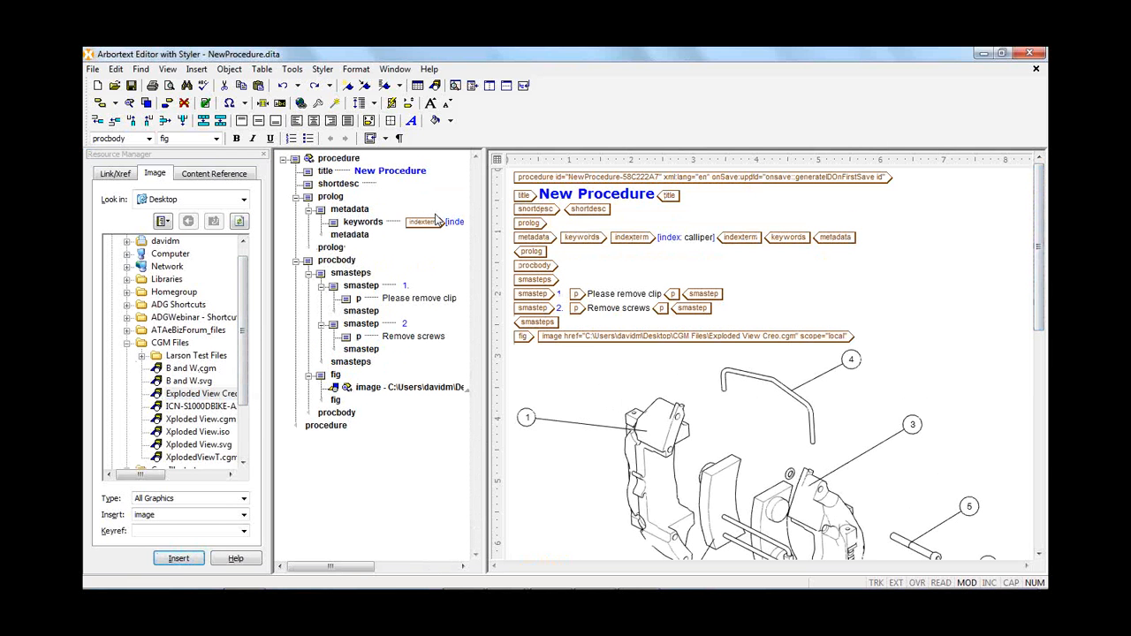
click(131, 85)
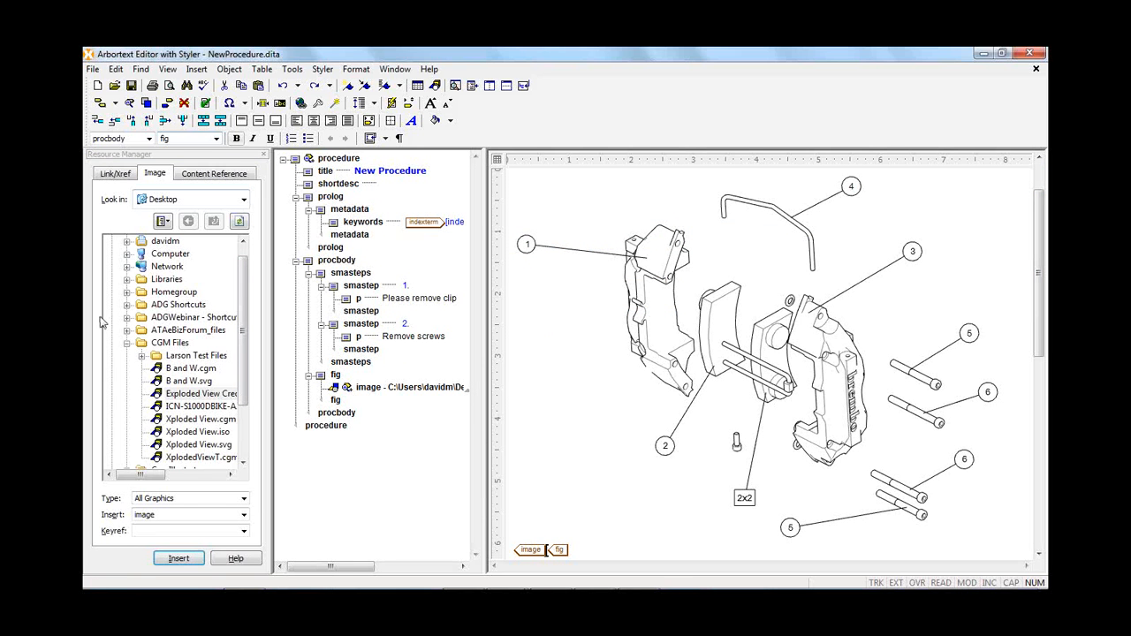
click(1037, 70)
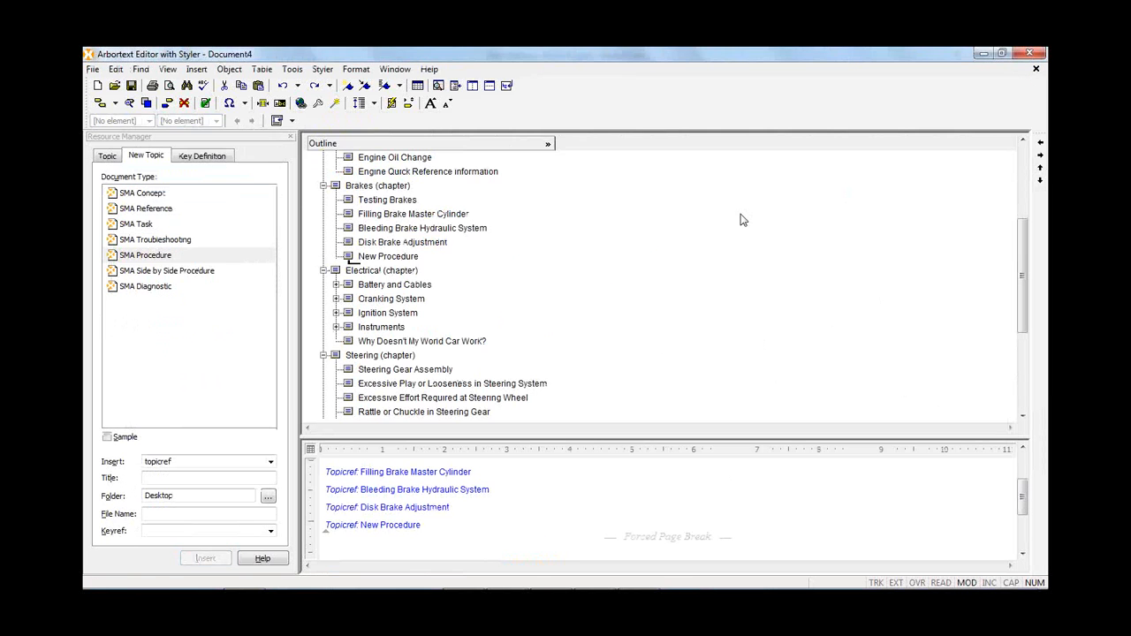
- Publish the service manual map from its root element to pdf-default.pdf, using the Service Manual Stylesheet and all pages
drag(1023, 303, 1023, 227)
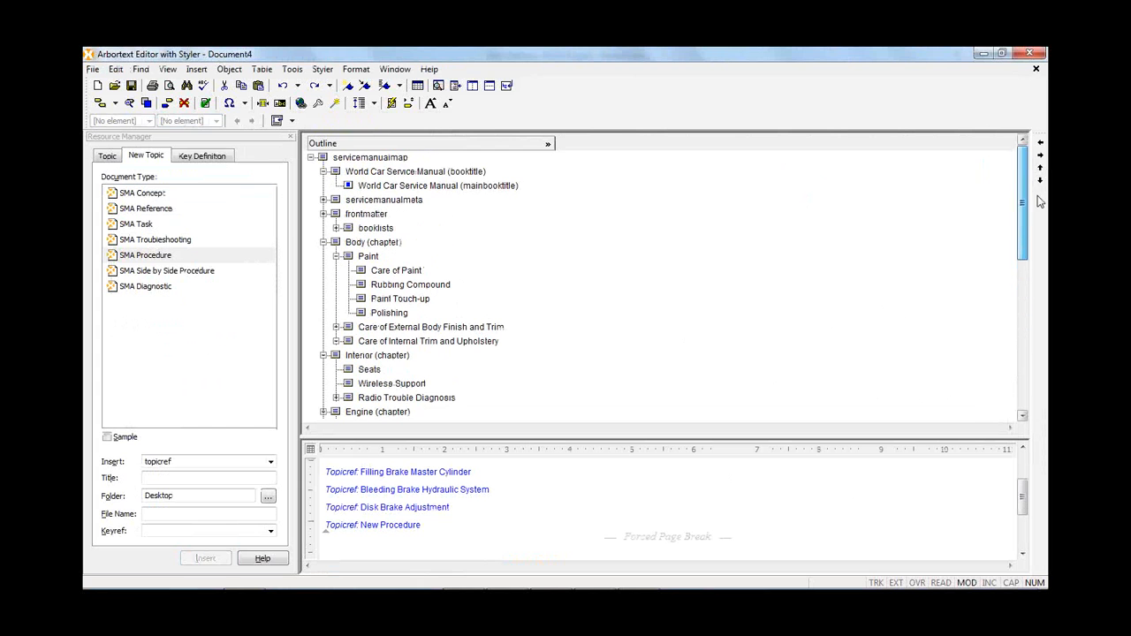
click(323, 159)
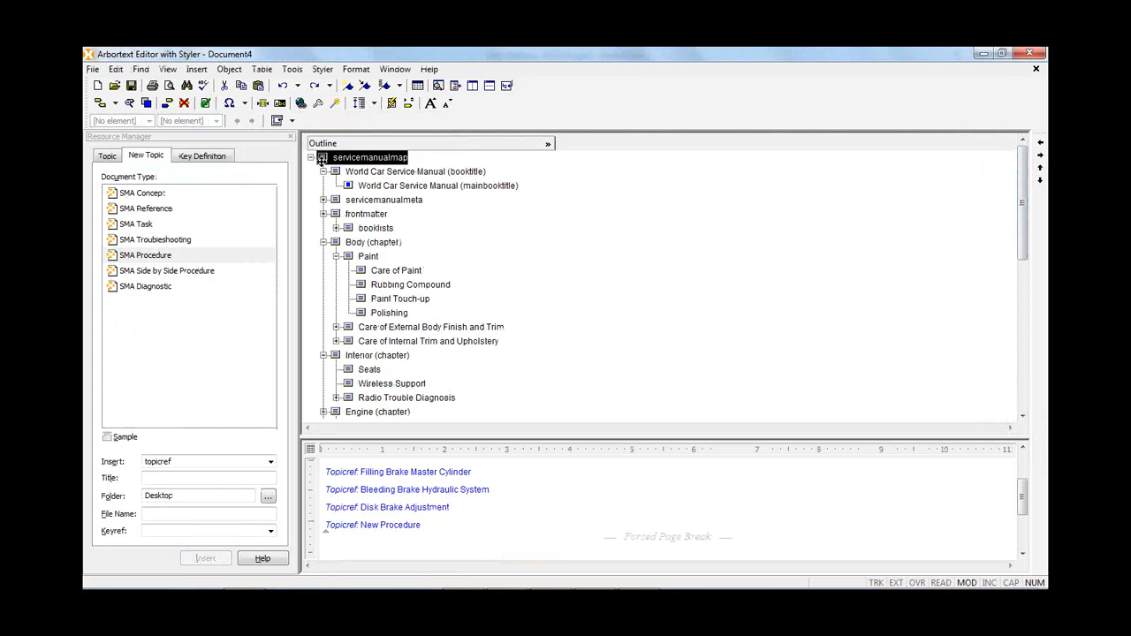
click(324, 159)
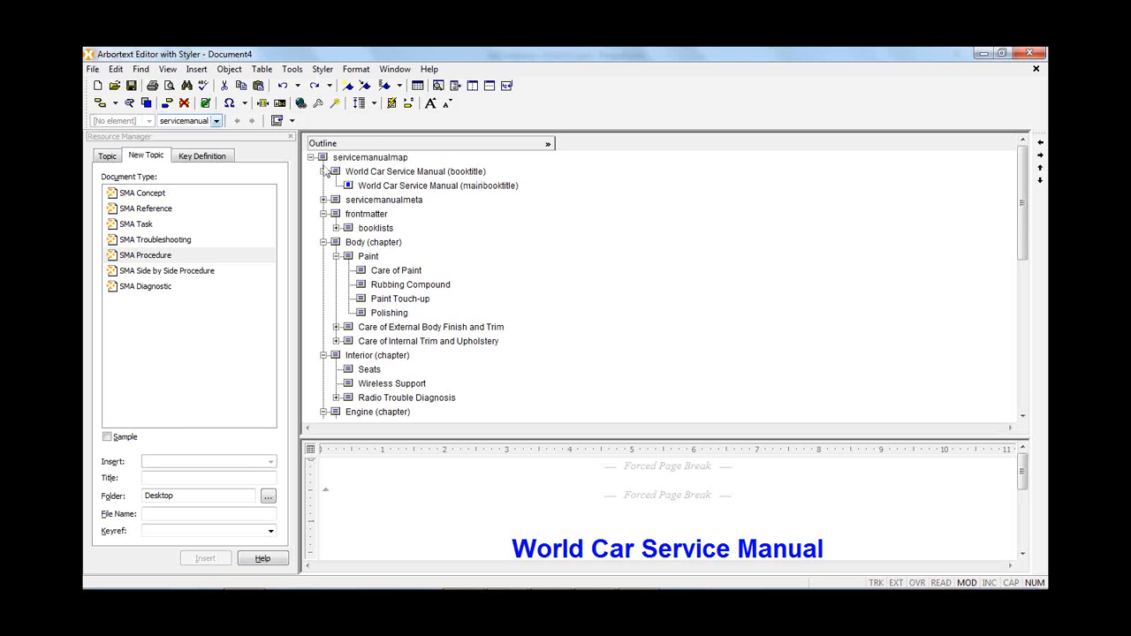
click(93, 69)
mouse_move(276, 299)
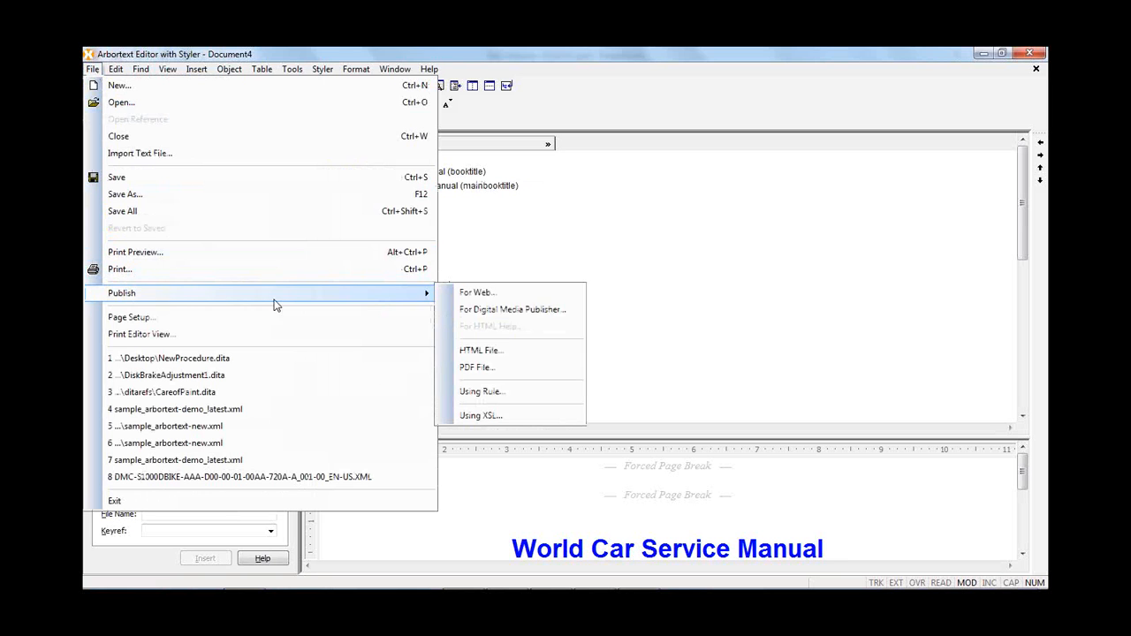
click(476, 368)
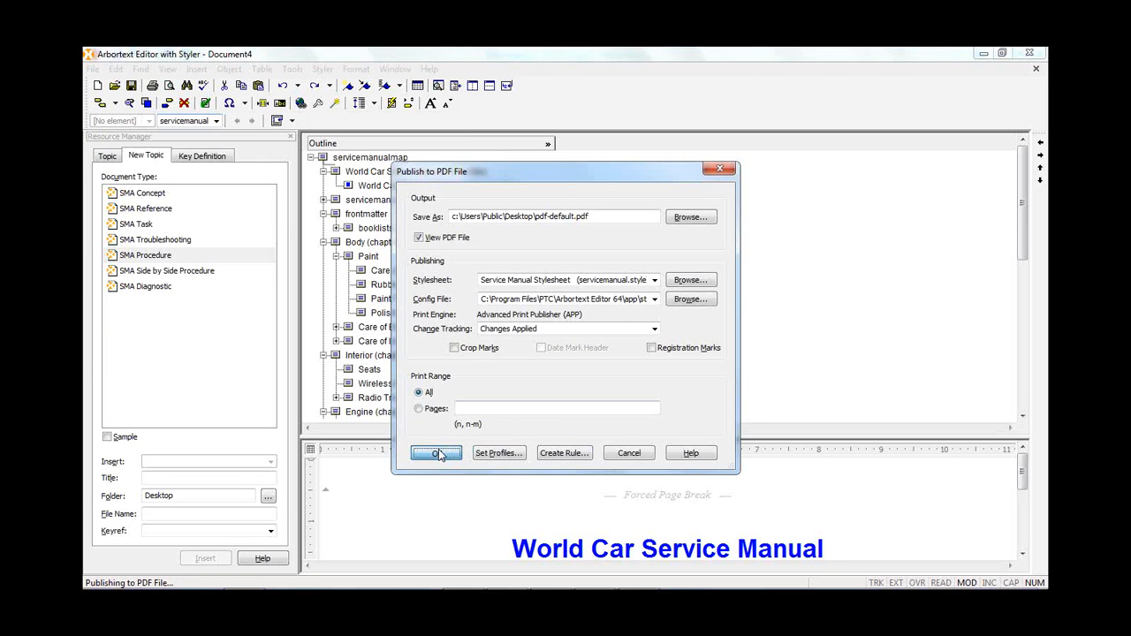
click(438, 453)
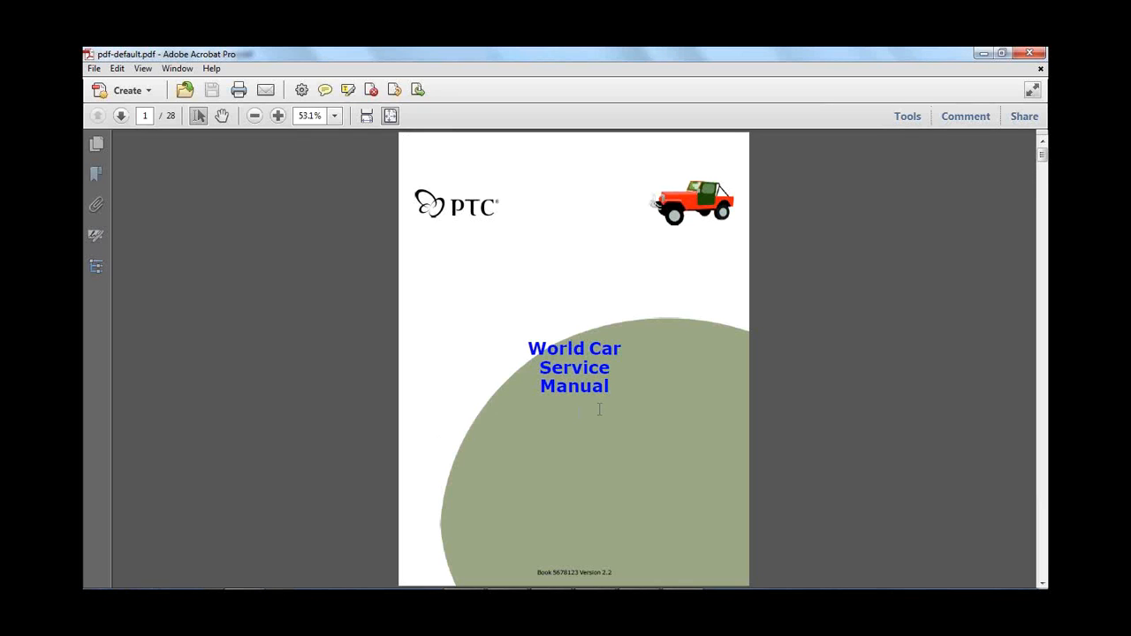
- Examine the published PDF from the cover through the contents, chapters and New Procedure section to the index
scroll(598, 409, down, 2)
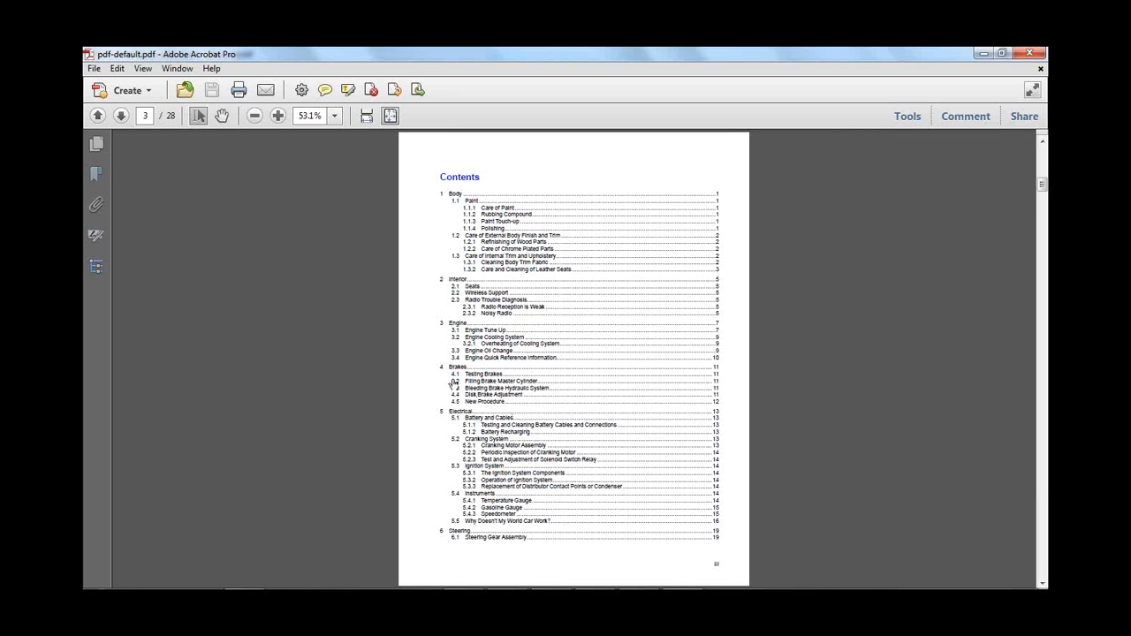
scroll(449, 403, down, 1)
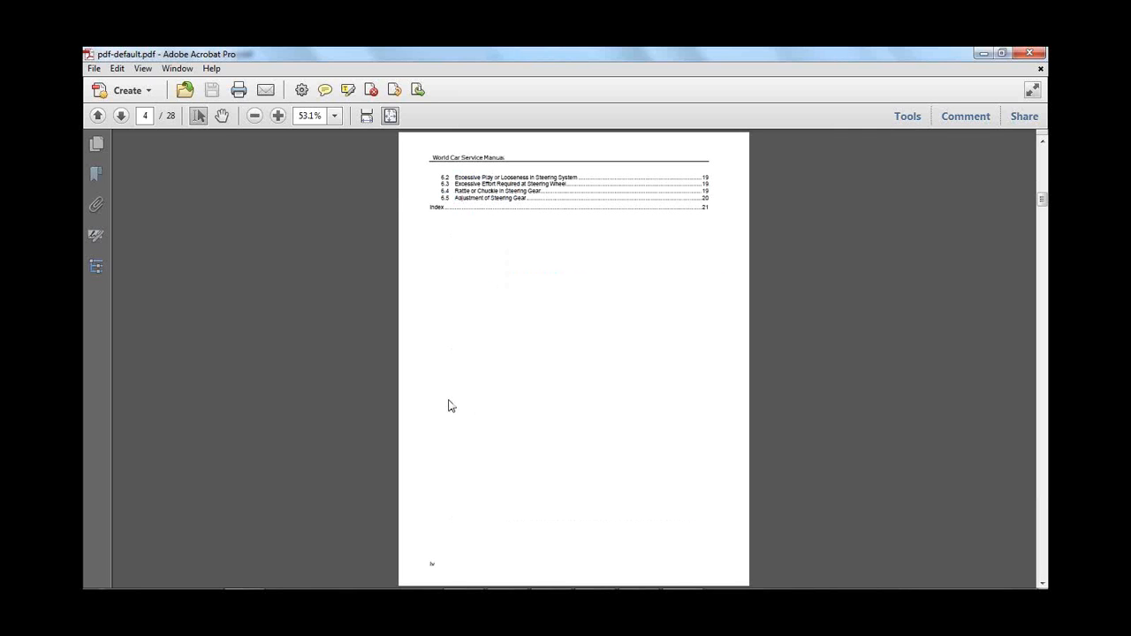
scroll(449, 406, down, 3)
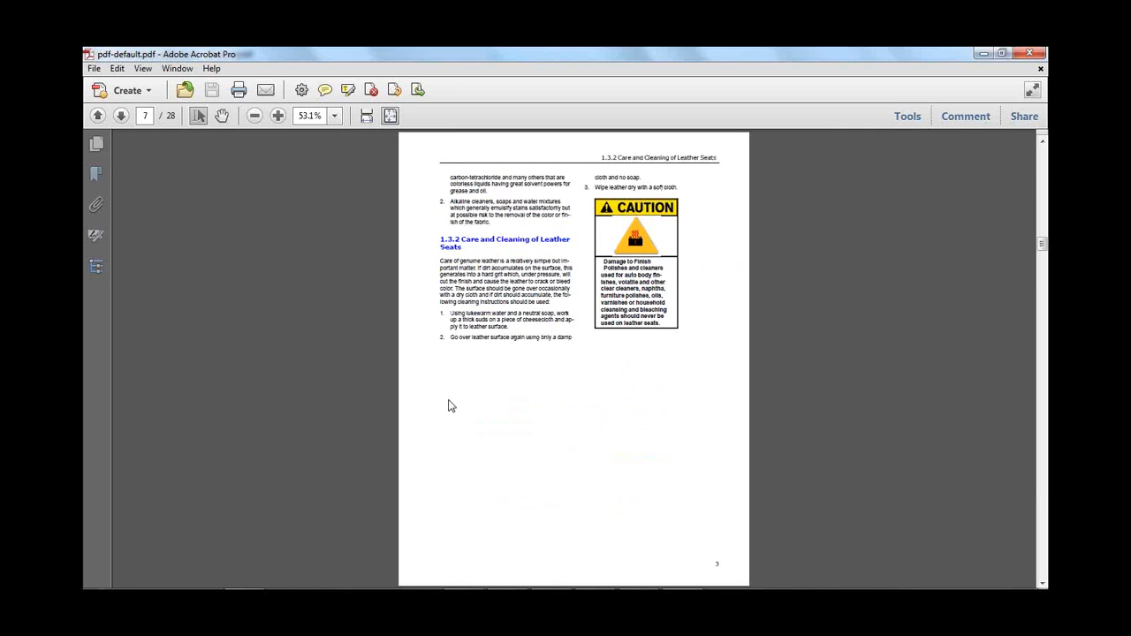
scroll(449, 405, down, 4)
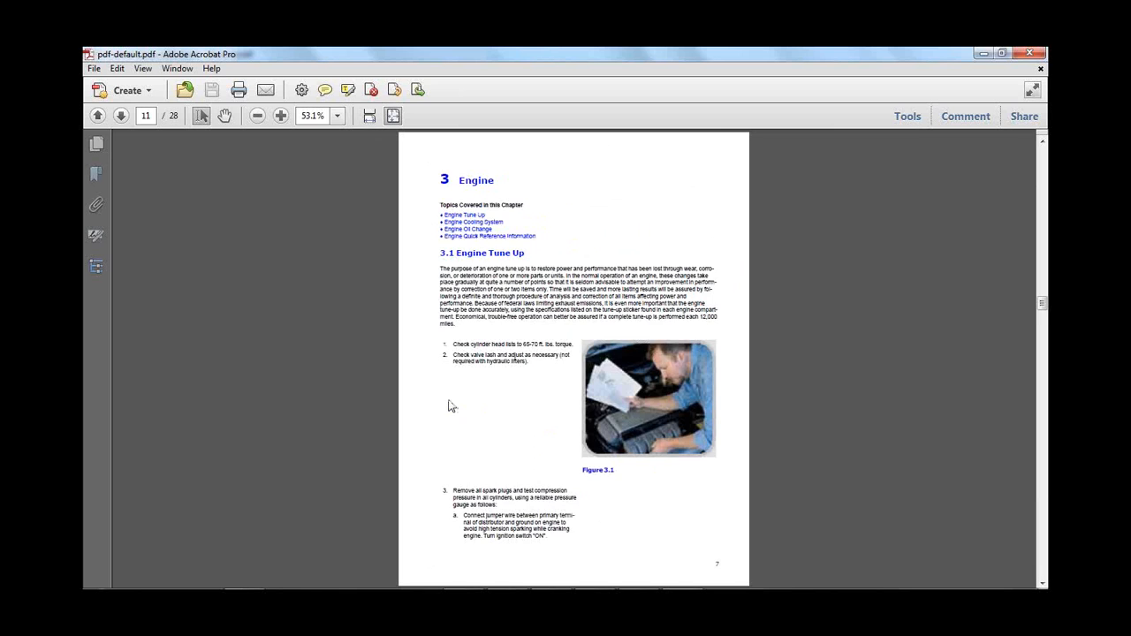
scroll(452, 406, down, 3)
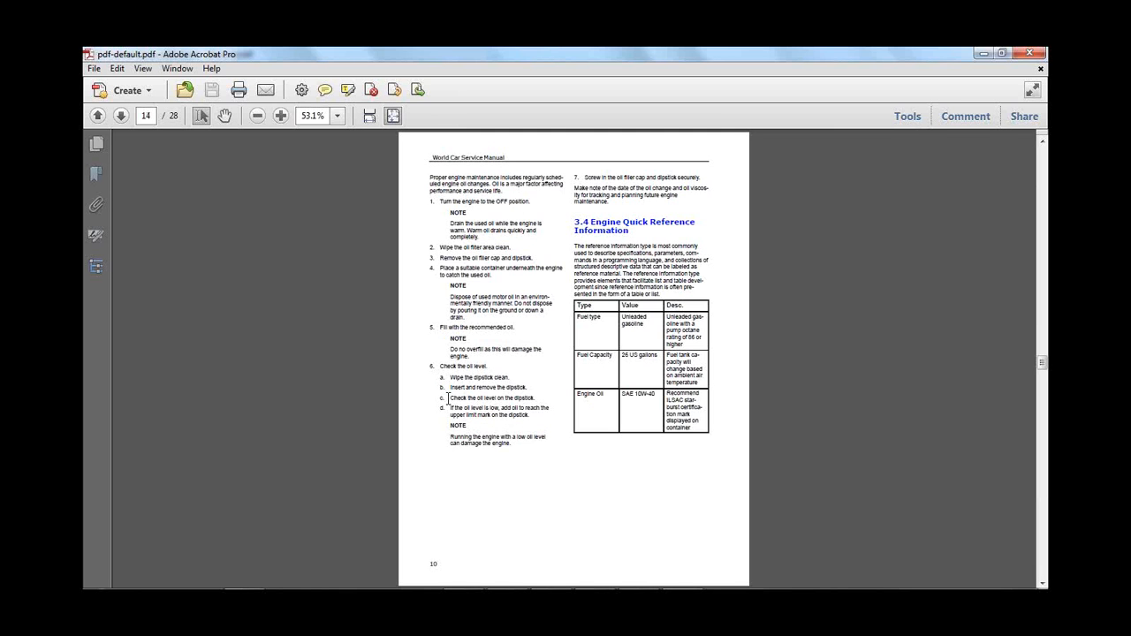
scroll(449, 402, down, 2)
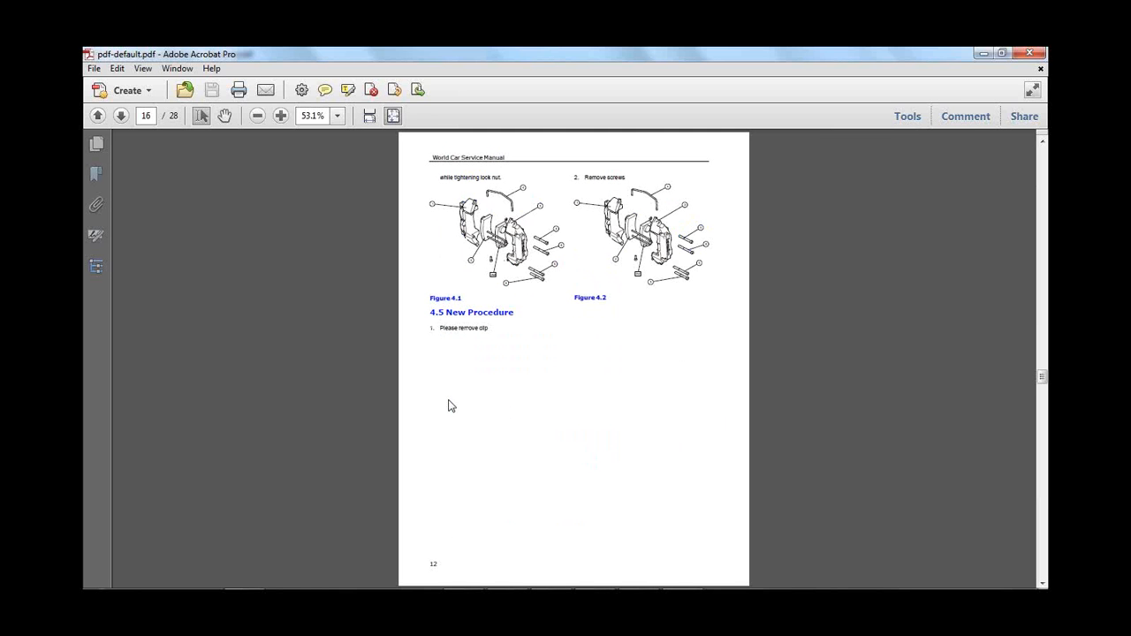
scroll(449, 405, down, 4)
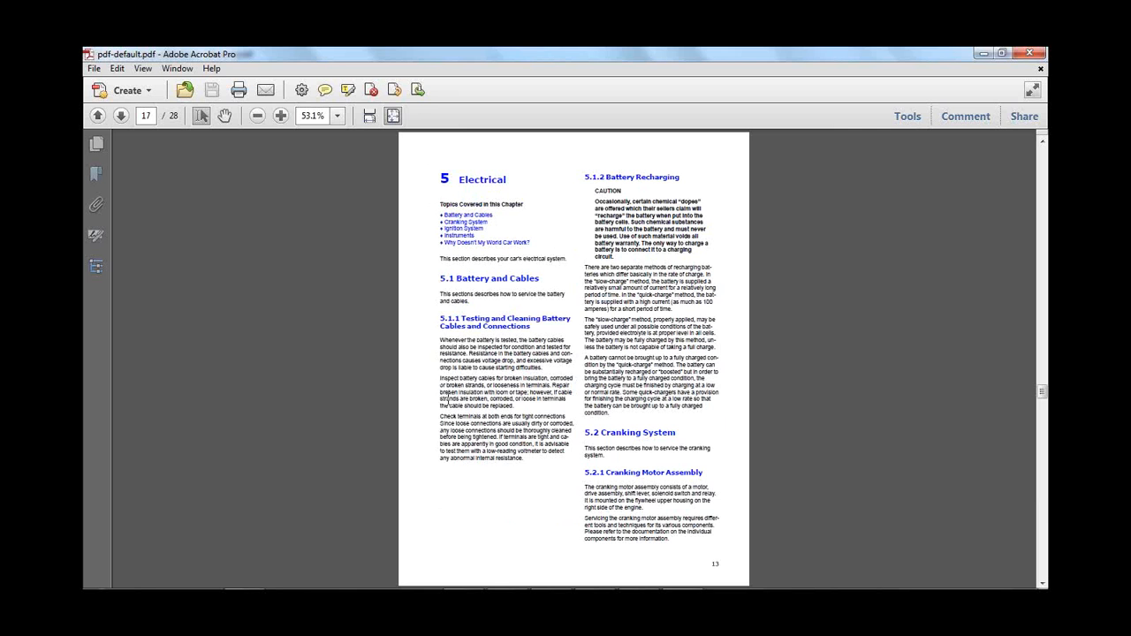
scroll(448, 399, down, 4)
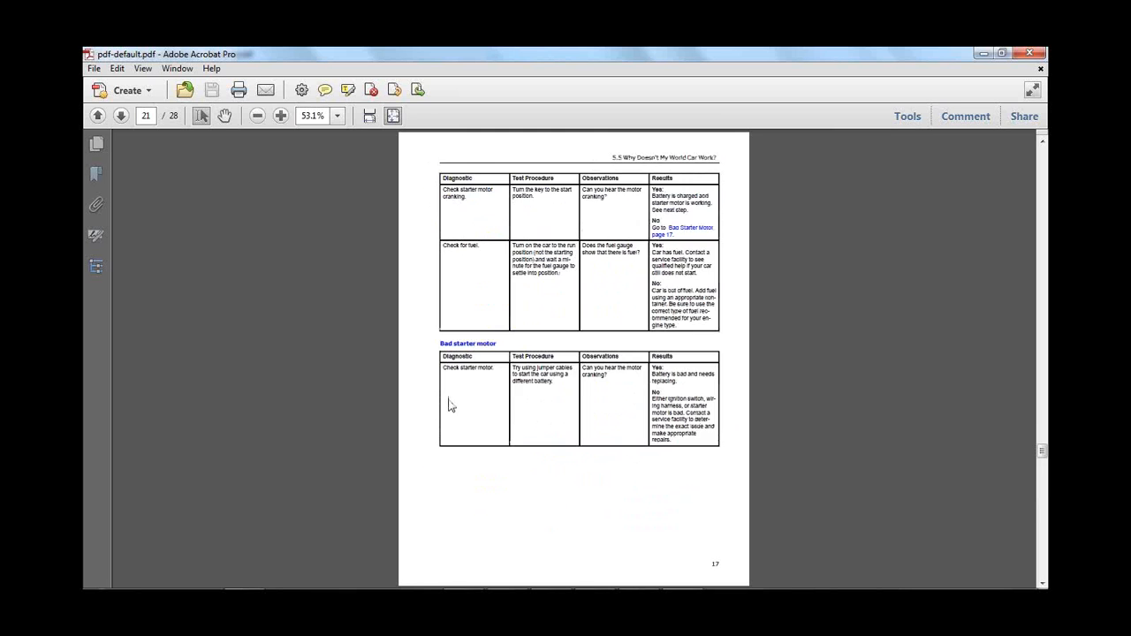
scroll(448, 406, down, 1)
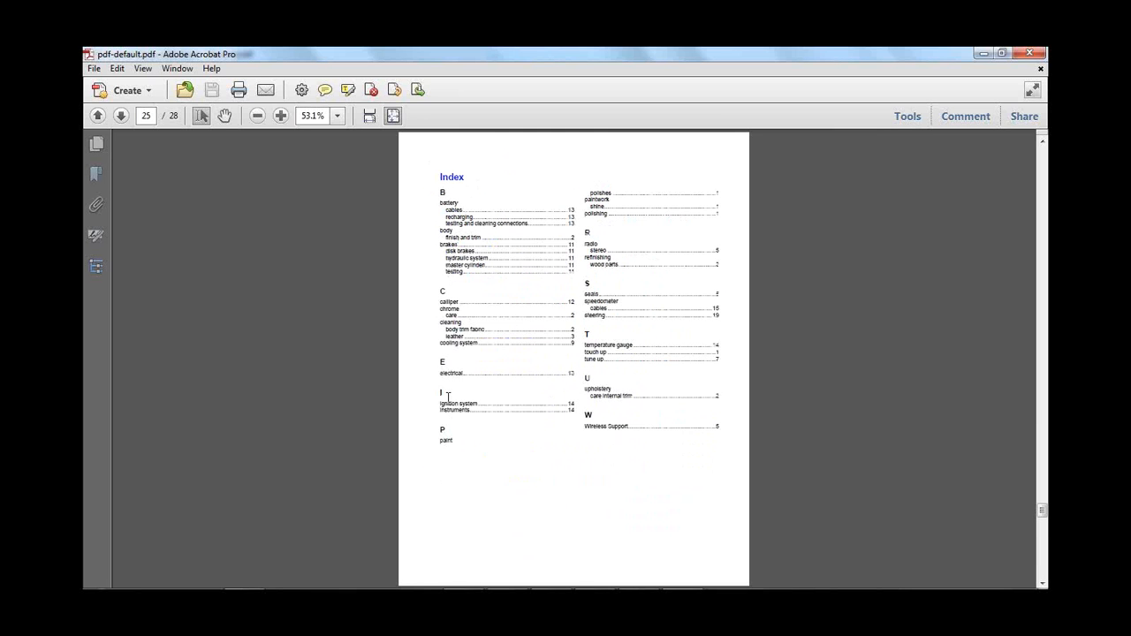
- Check the "calliper" entry in the PDF's index and close the PDF to return to Arbortext Editor
drag(439, 301, 463, 307)
click(463, 306)
click(1028, 54)
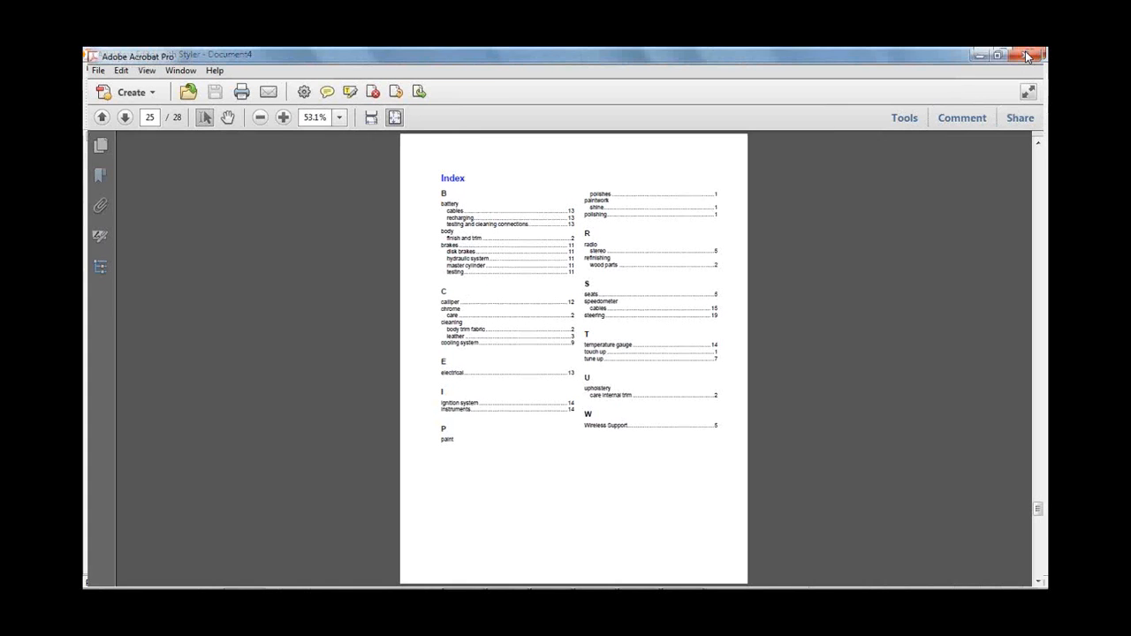
- Publish the service manual map to htmlfile-default.htm with the Service Manual Stylesheet, ISO-8859-1 encoding and changes applied, viewing the HTML
click(92, 69)
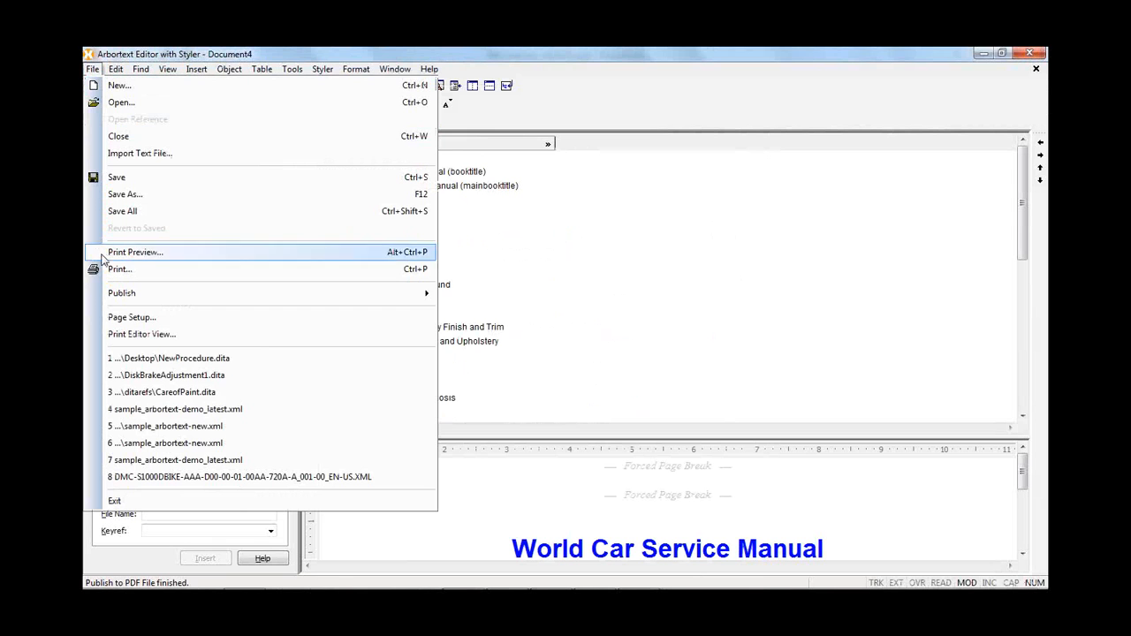
mouse_move(124, 300)
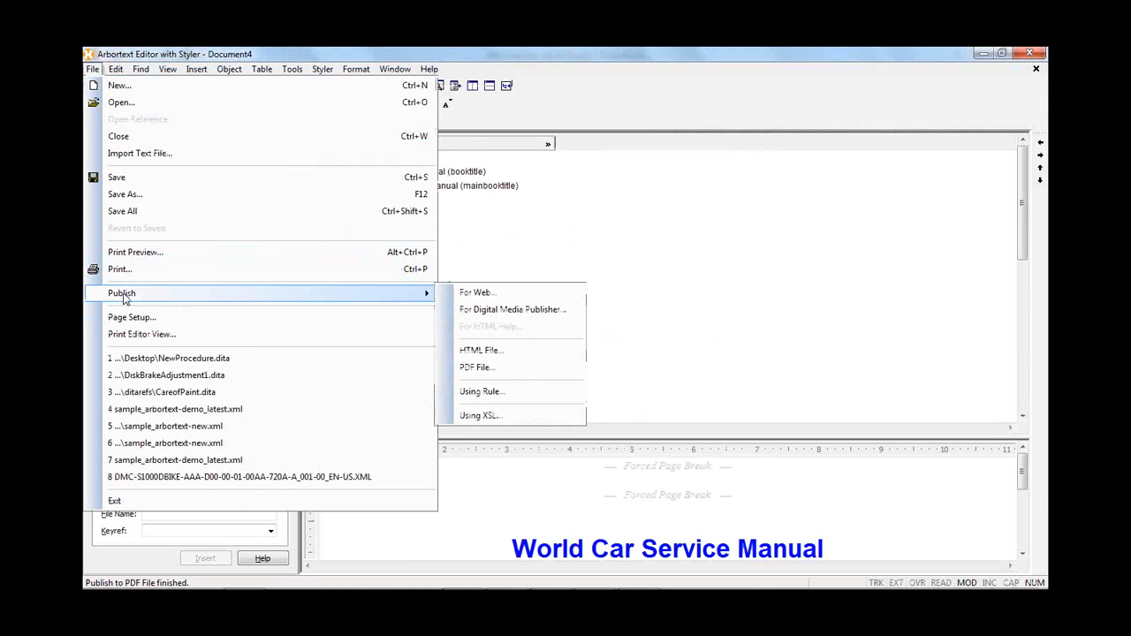
click(500, 359)
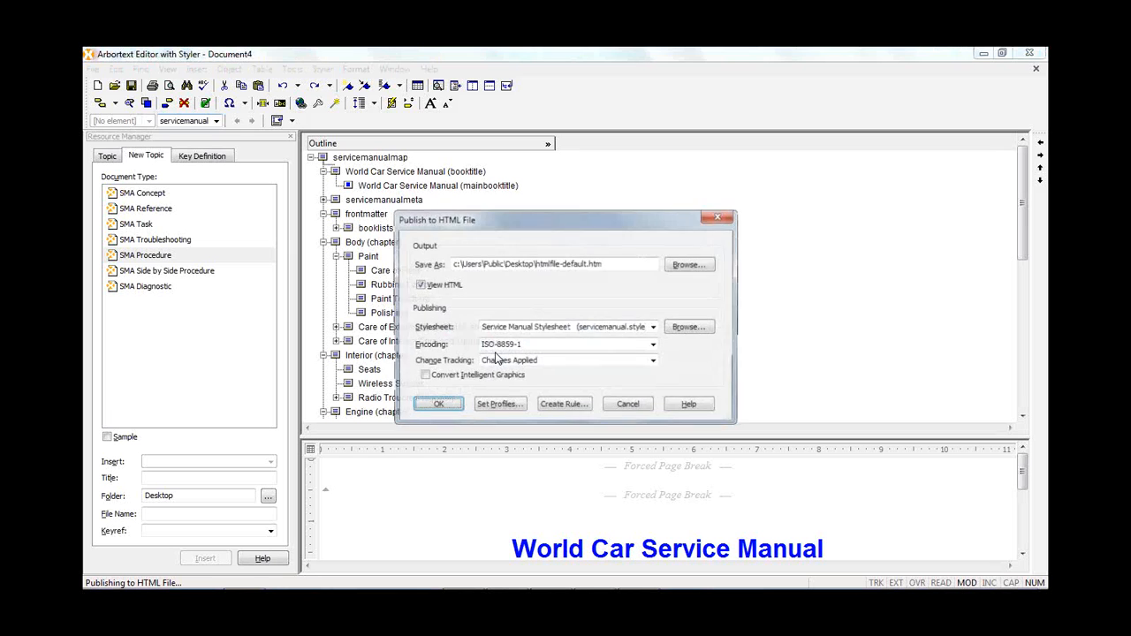
click(436, 408)
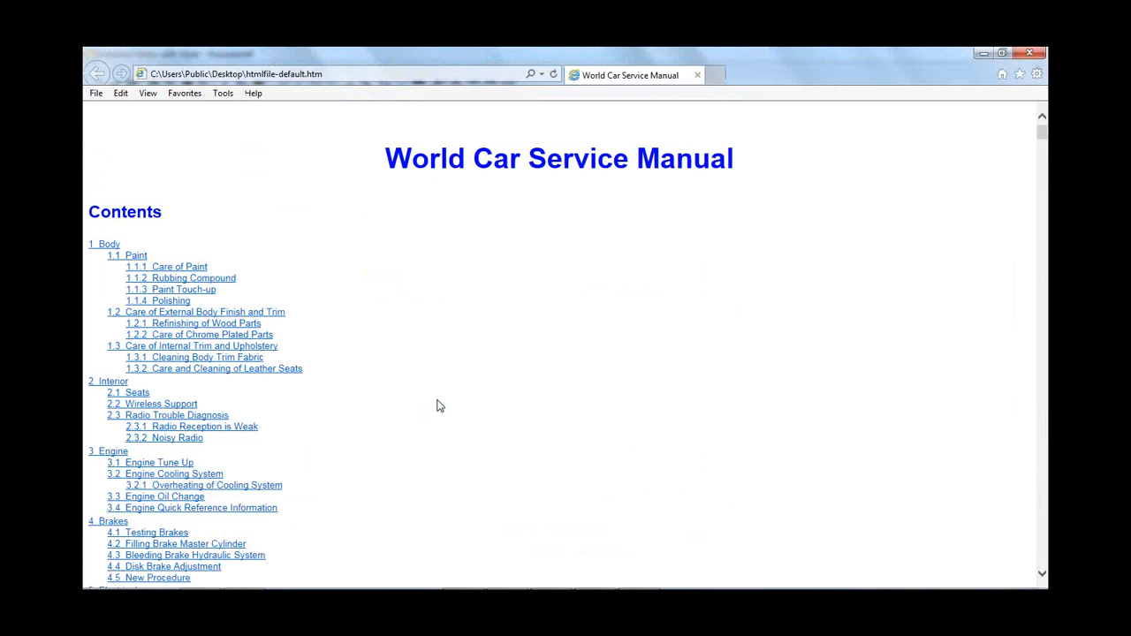
- Check the Care of Paint and Temperature Gauge contents links in the published HTML manual and close it to return to Arbortext Editor
click(196, 269)
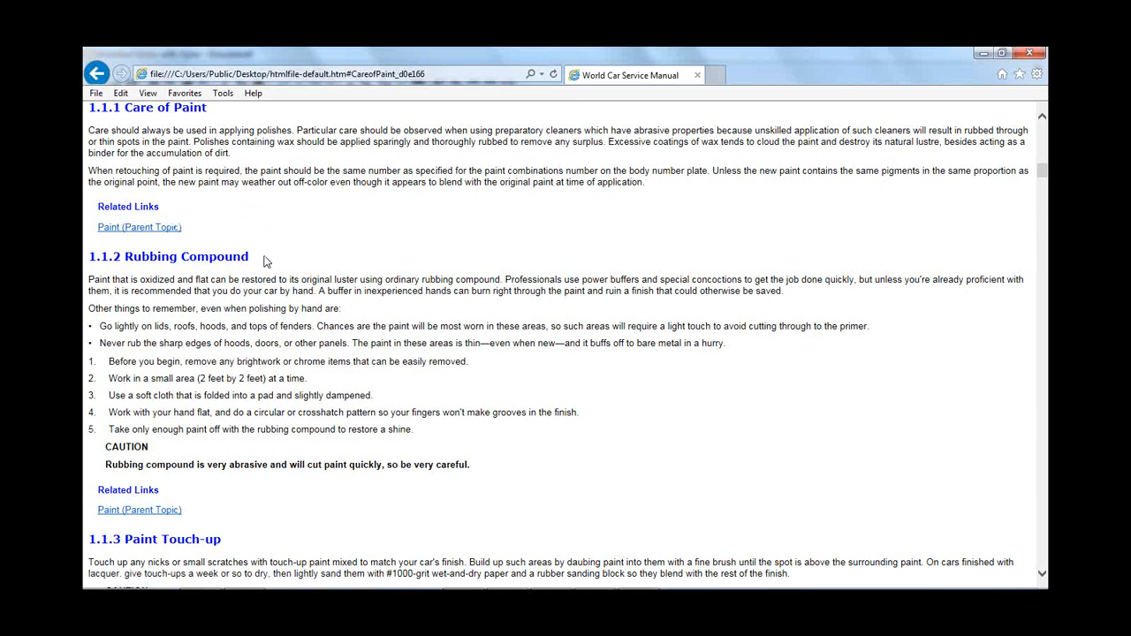
scroll(265, 258, up, 15)
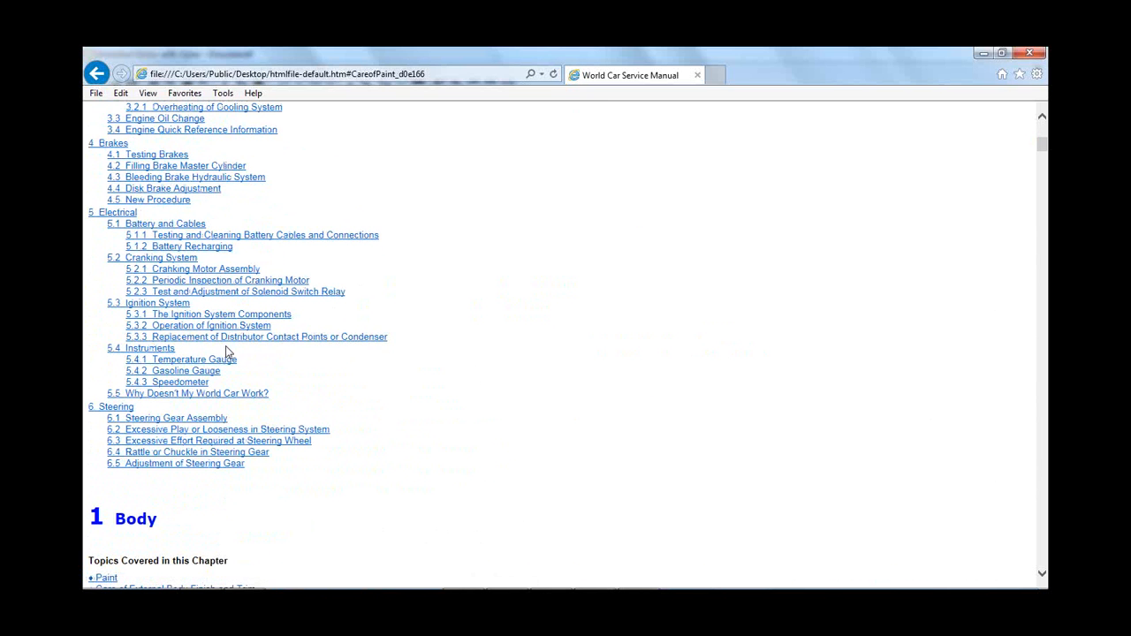
scroll(223, 350, down, 2)
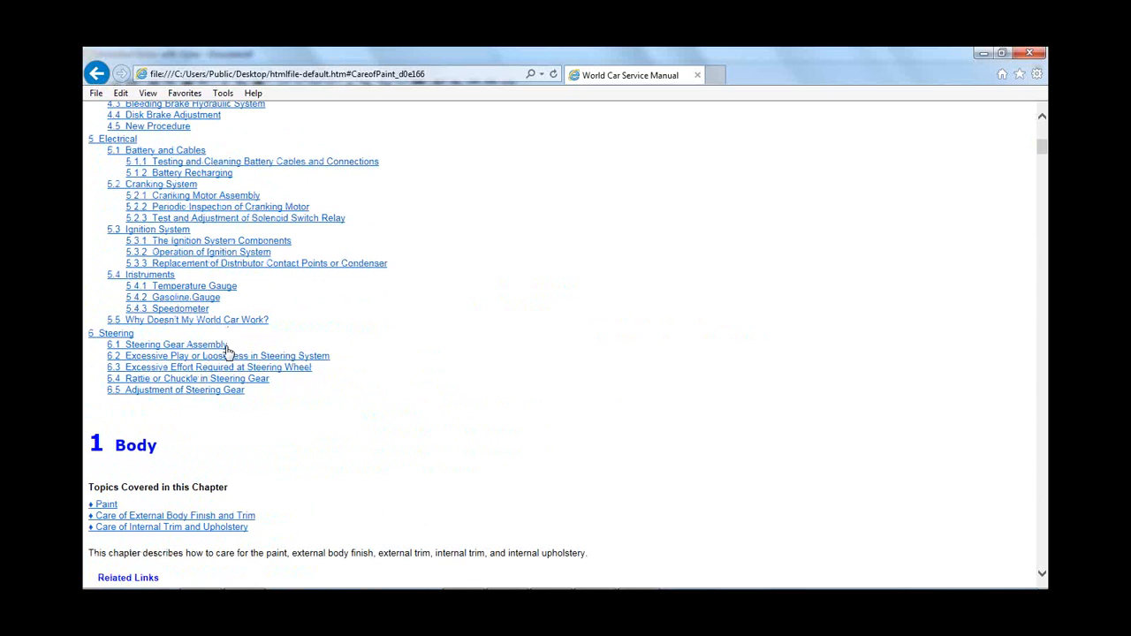
click(192, 286)
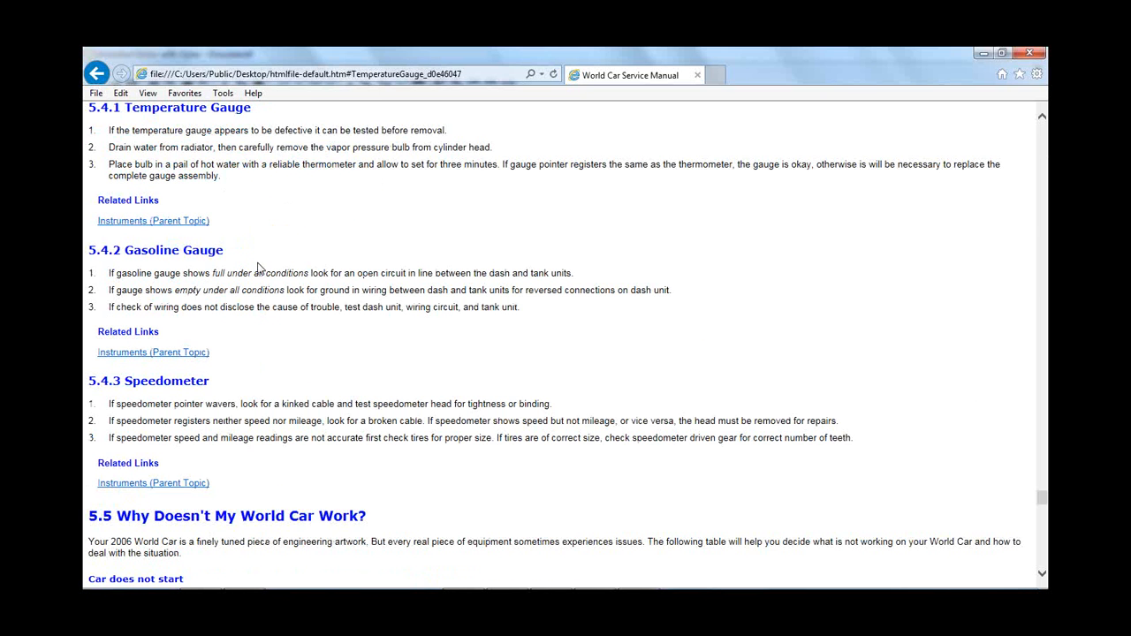
scroll(258, 268, up, 3)
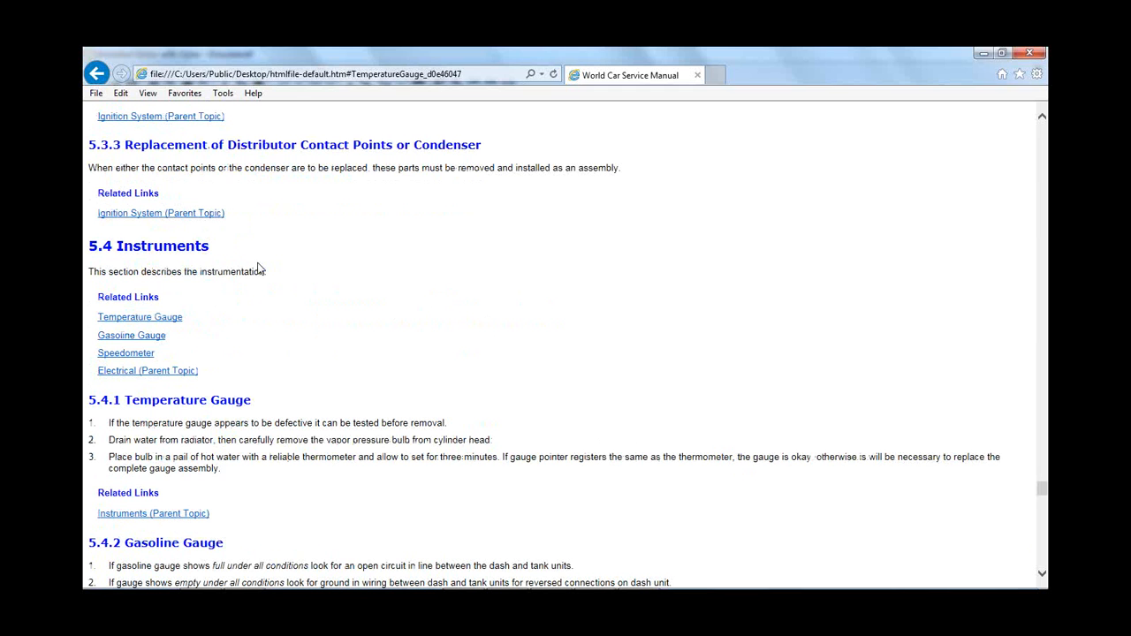
click(1029, 56)
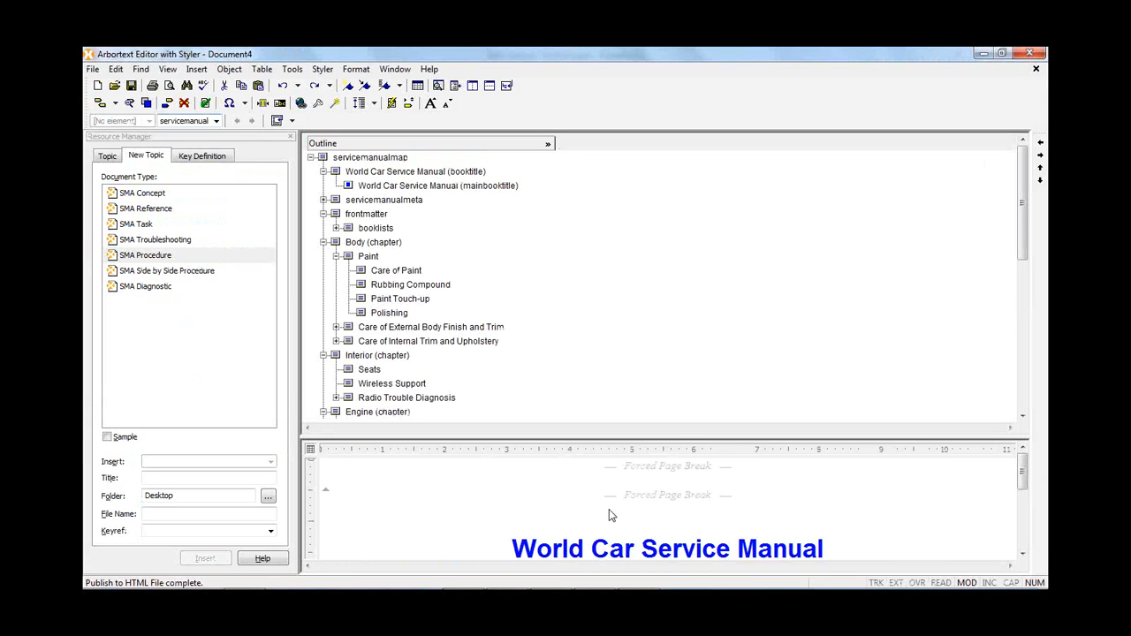
- Switch to the BWi Webinar presentation in PowerPoint and start the slide show from the Summary slide
click(984, 54)
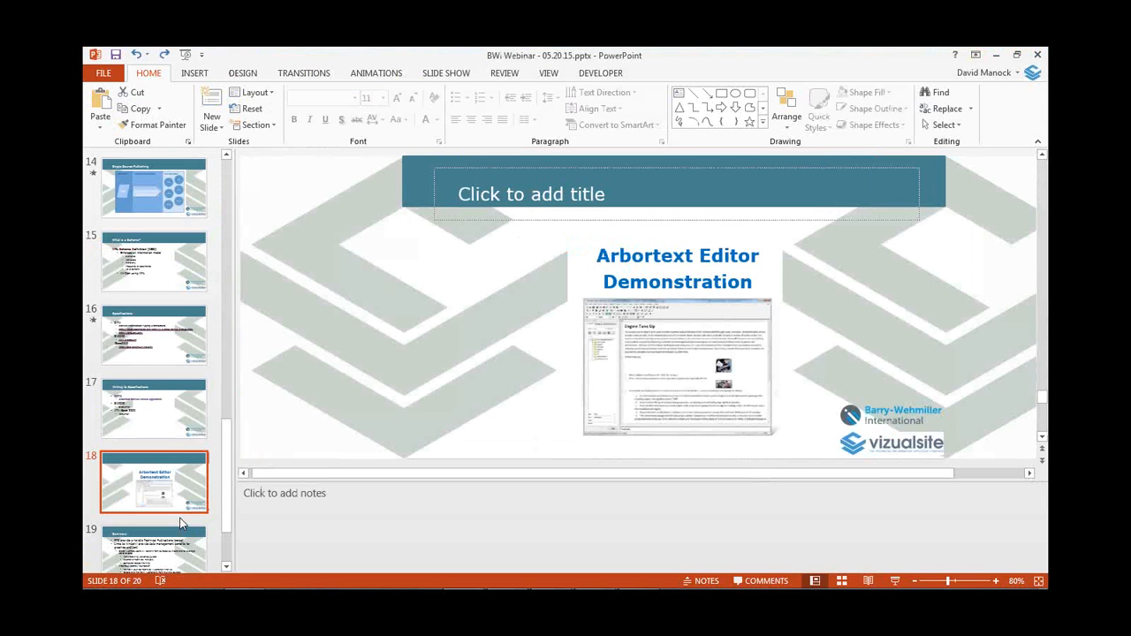
drag(227, 490, 229, 529)
click(182, 458)
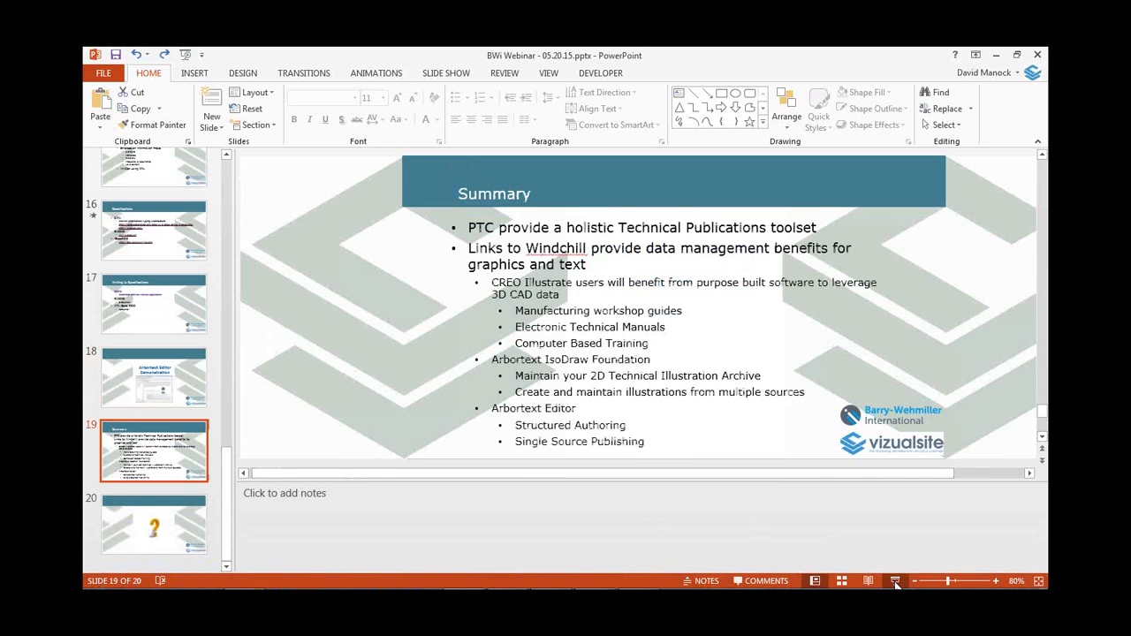
click(898, 580)
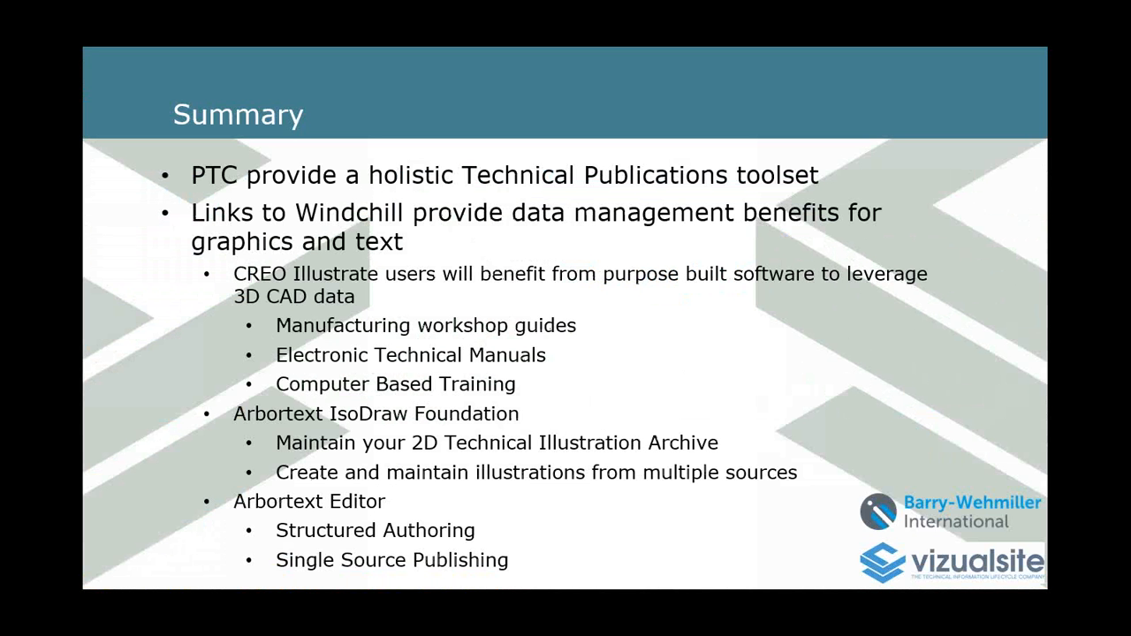